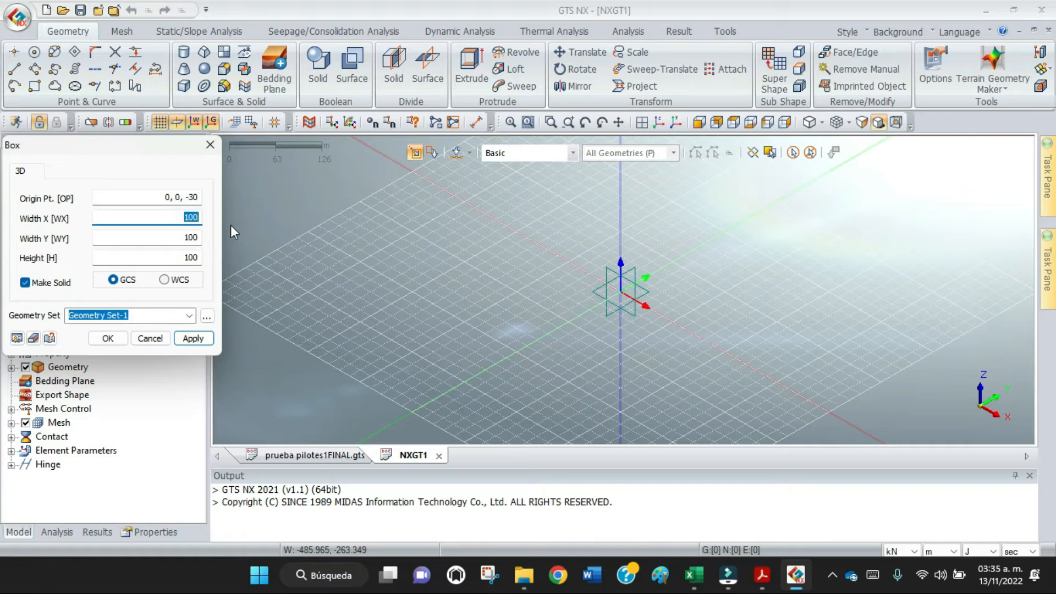
Step: Create a solid box with origin 0, 0, -30, X and Y widths of 20 m, and a height of 30 m
{"action": "type", "text": "20"}
{"action": "key", "text": "Tab"}
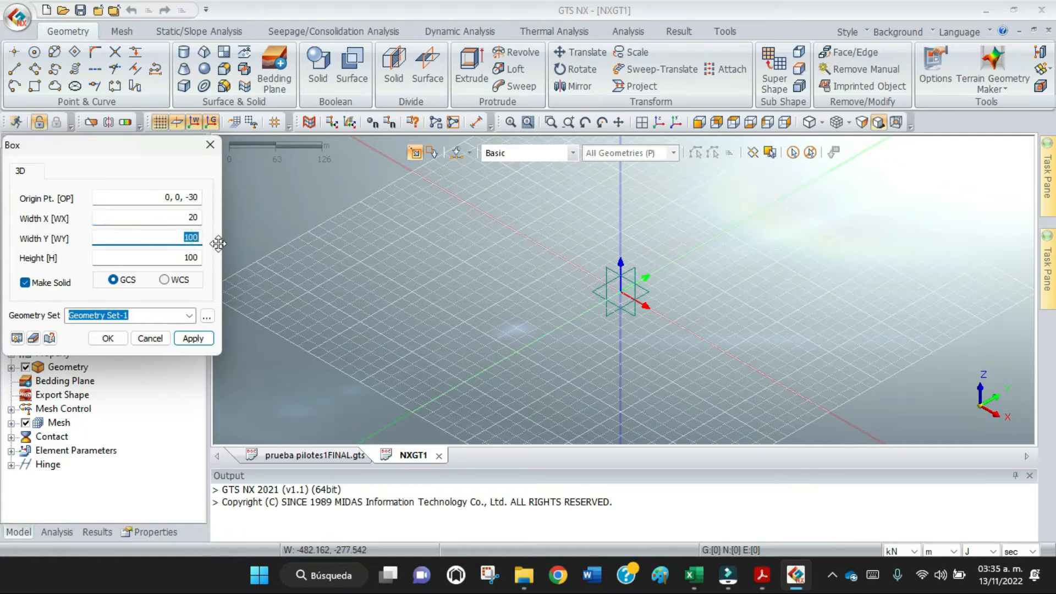
{"action": "type", "text": "20"}
{"action": "left_click", "coordinate": [168, 257]}
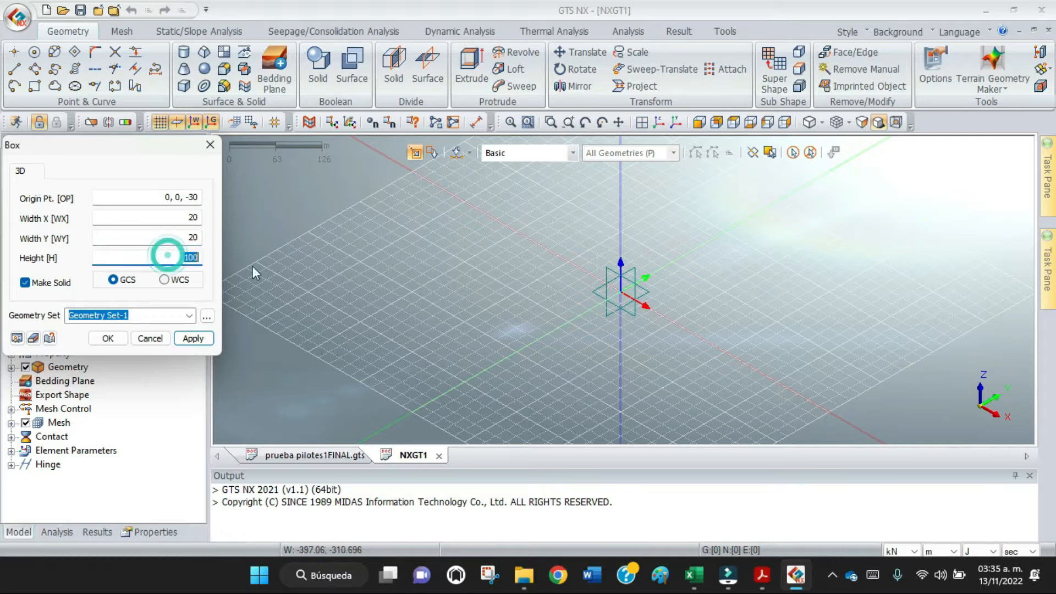
{"action": "type", "text": "3"}
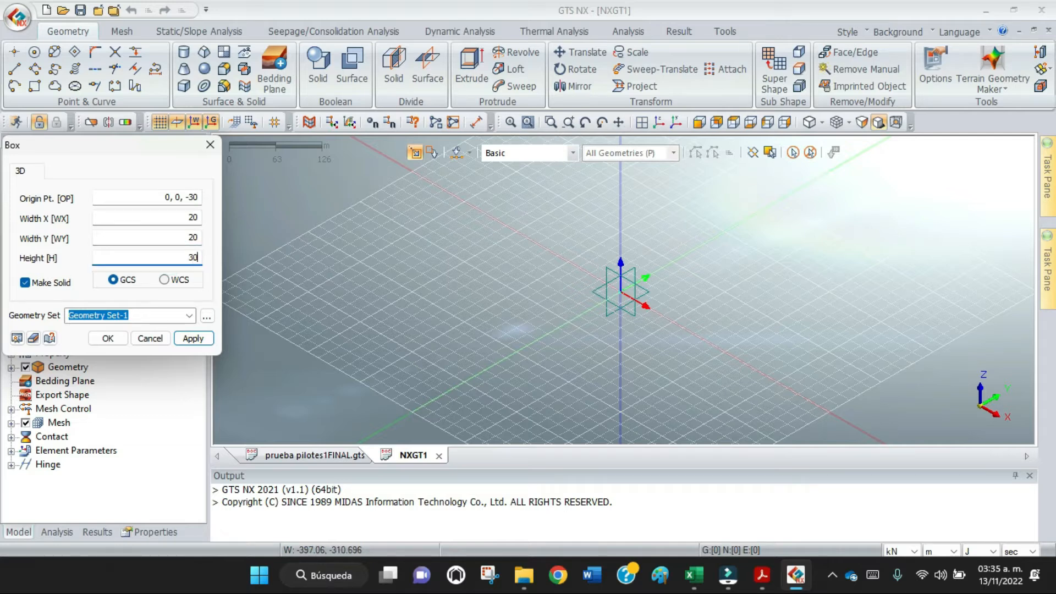
{"action": "type", "text": "0"}
{"action": "left_click", "coordinate": [17, 337]}
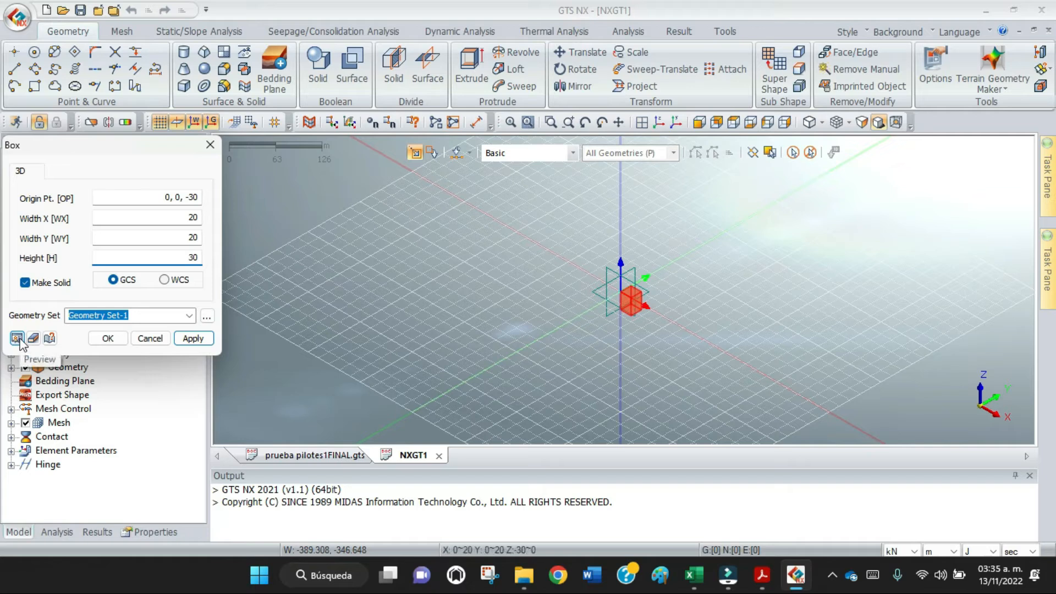
{"action": "left_click", "coordinate": [113, 338]}
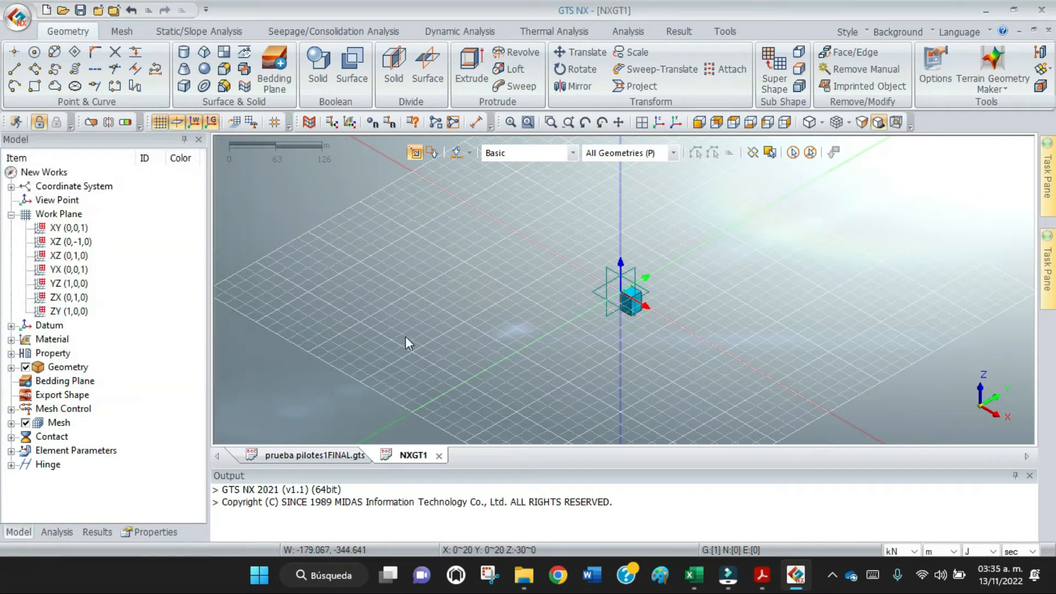
Step: Draw a 3D line from 10, 10, 0 to a relative end offset of 0, 0, -26.3 inside the box
{"action": "scroll", "coordinate": [679, 295], "scroll_direction": "up", "scroll_amount": 5}
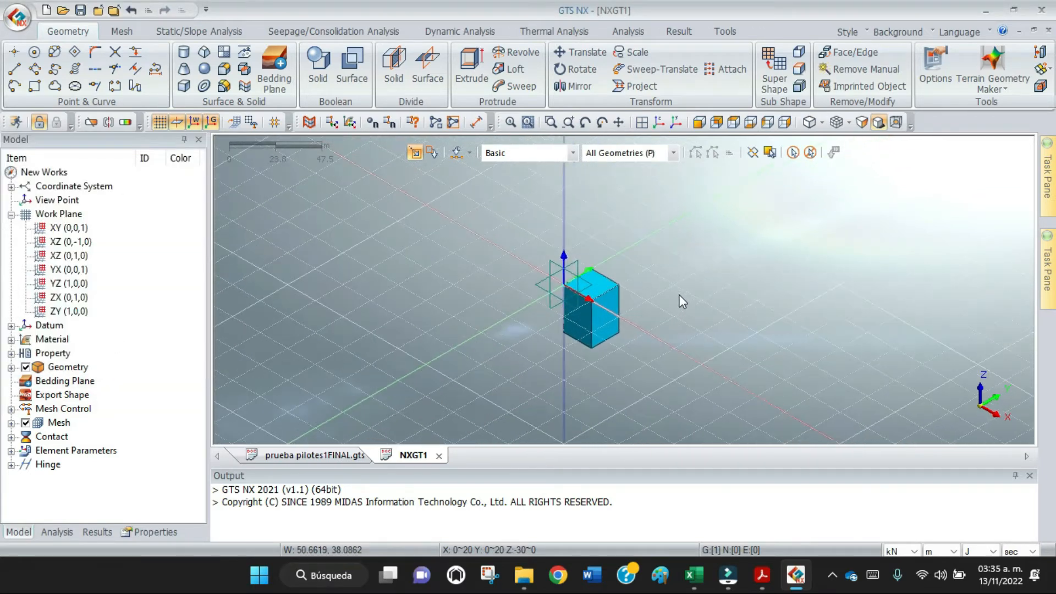
{"action": "left_click", "coordinate": [16, 73]}
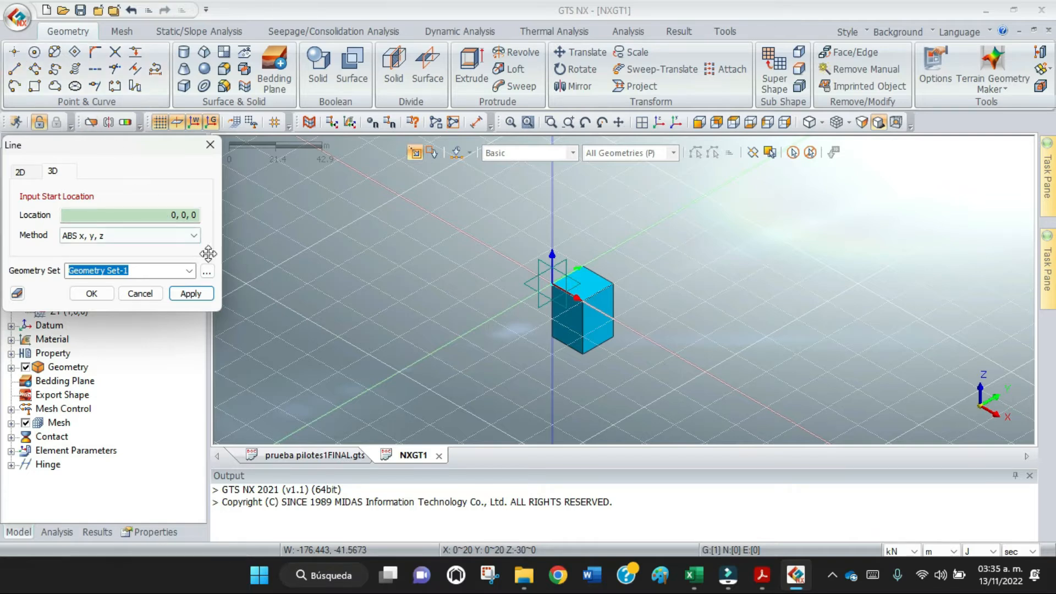
{"action": "scroll", "coordinate": [583, 292], "scroll_direction": "up", "scroll_amount": 3}
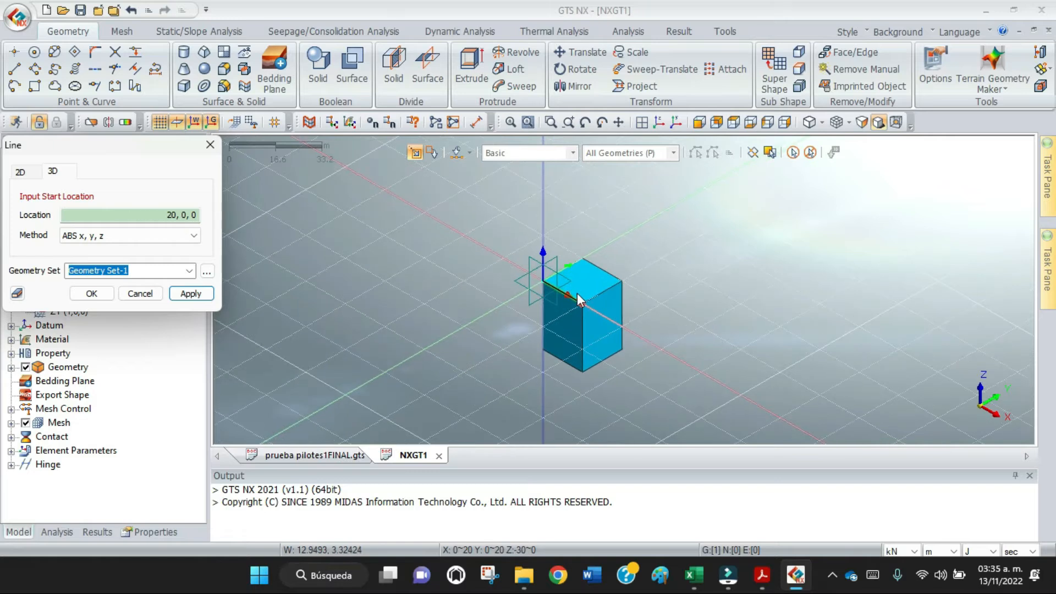
{"action": "left_click", "coordinate": [103, 214]}
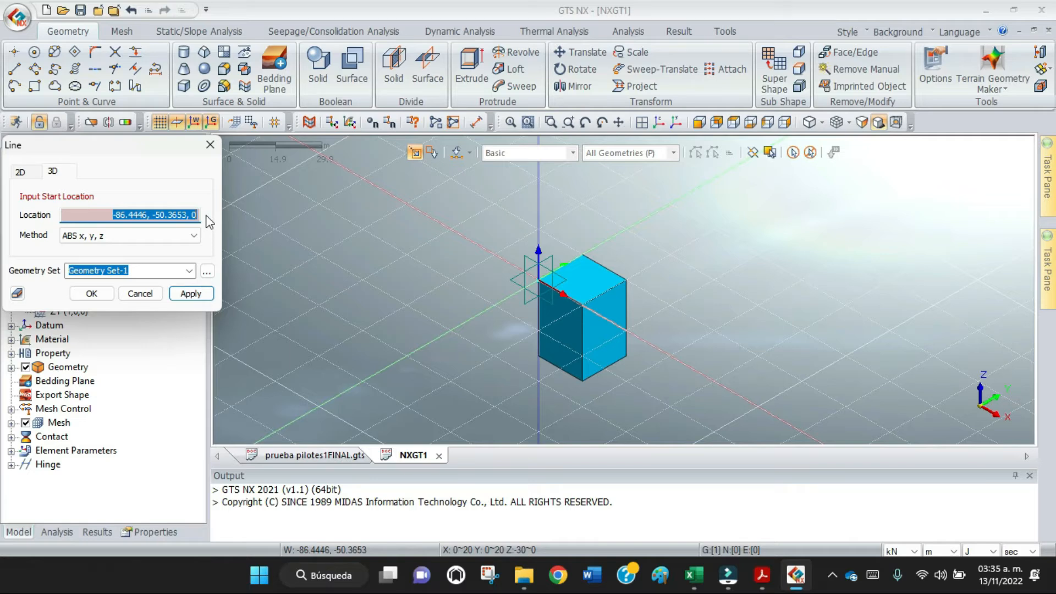
{"action": "type", "text": "1"}
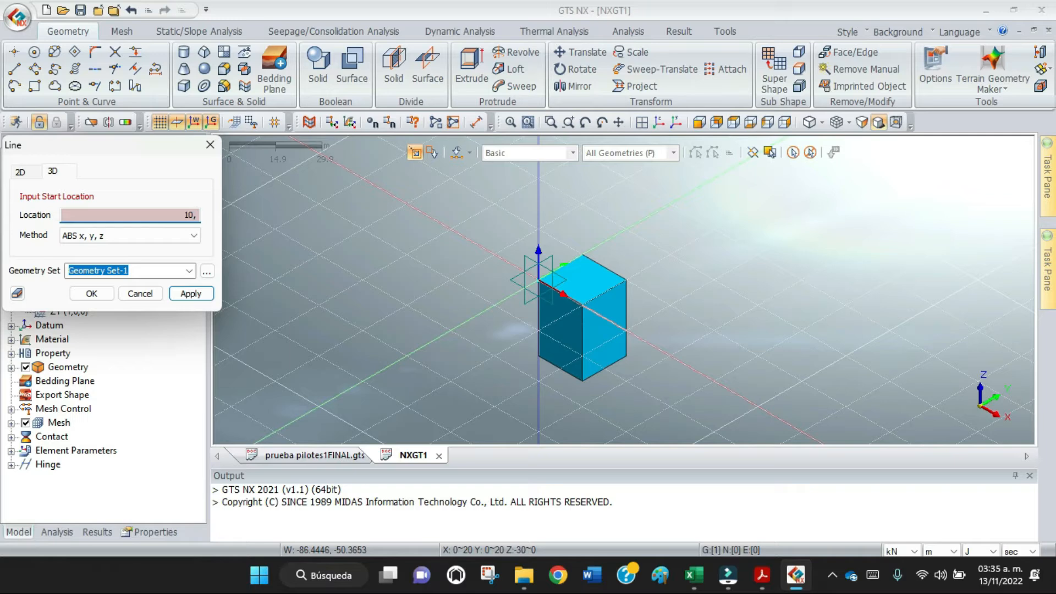
{"action": "type", "text": "0"}
{"action": "type", "text": ",0"}
{"action": "left_click", "coordinate": [185, 295]}
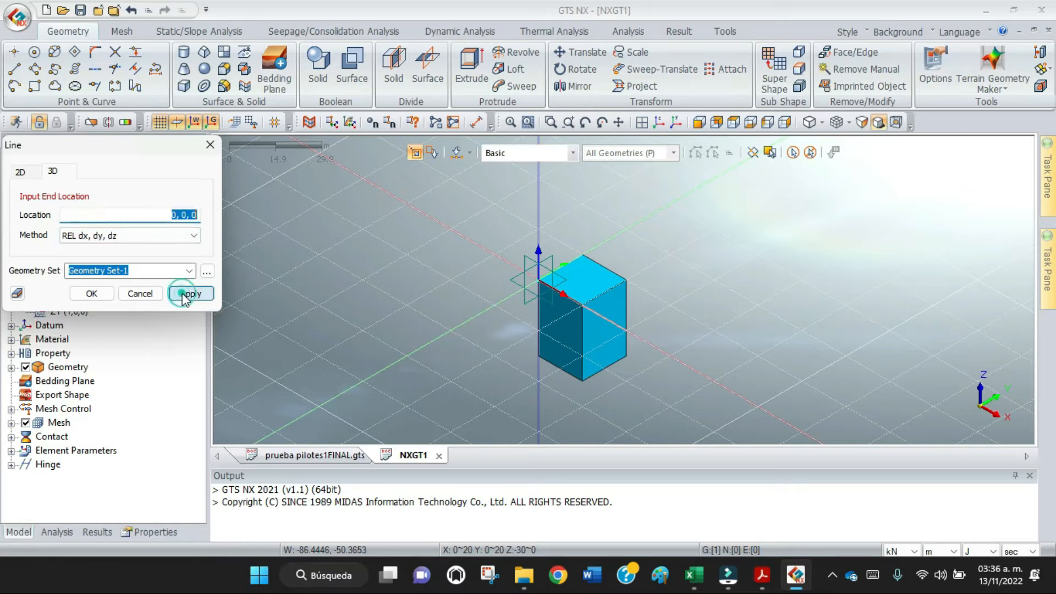
{"action": "left_click", "coordinate": [194, 217]}
{"action": "left_click_drag", "start_coordinate": [194, 216], "coordinate": [203, 218]}
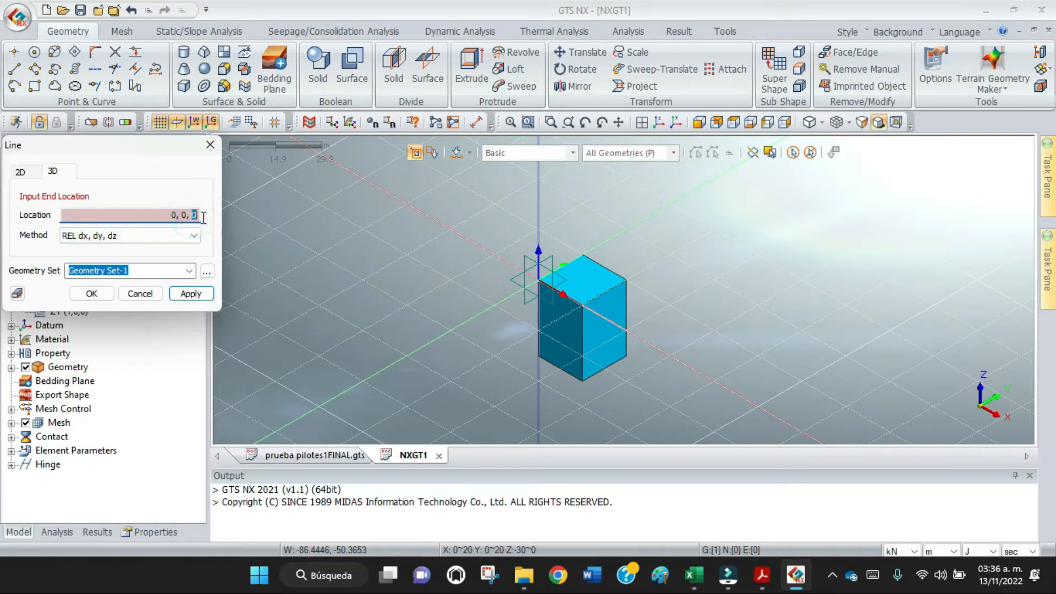
{"action": "type", "text": "-26.3"}
{"action": "left_click", "coordinate": [102, 296]}
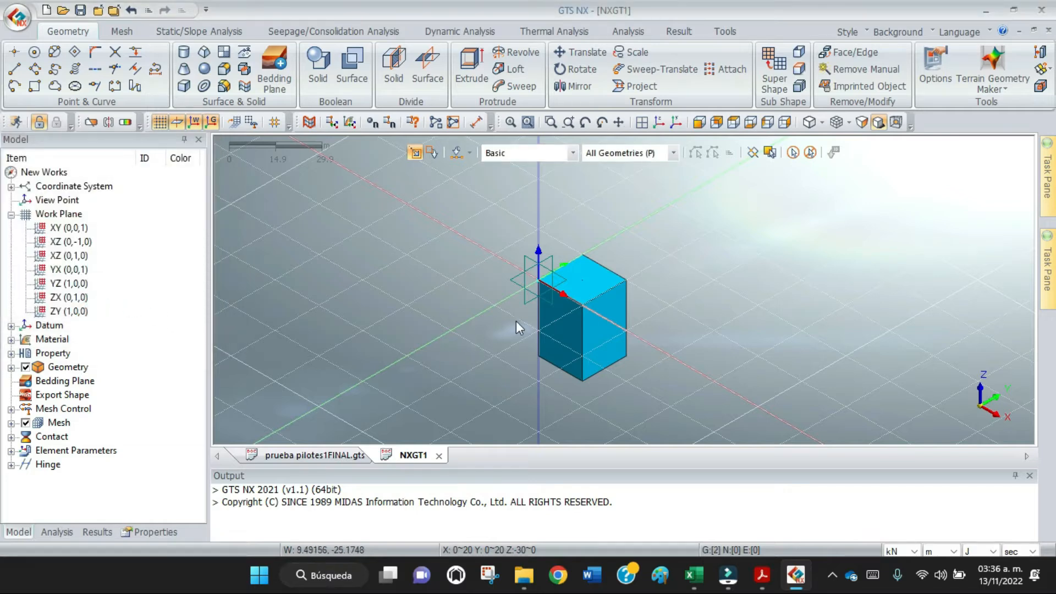
Step: Expand Geometry Set-1 and temporarily hide the solid to inspect the vertical line inside it, restoring its display
{"action": "left_click", "coordinate": [11, 367]}
{"action": "left_click", "coordinate": [26, 381]}
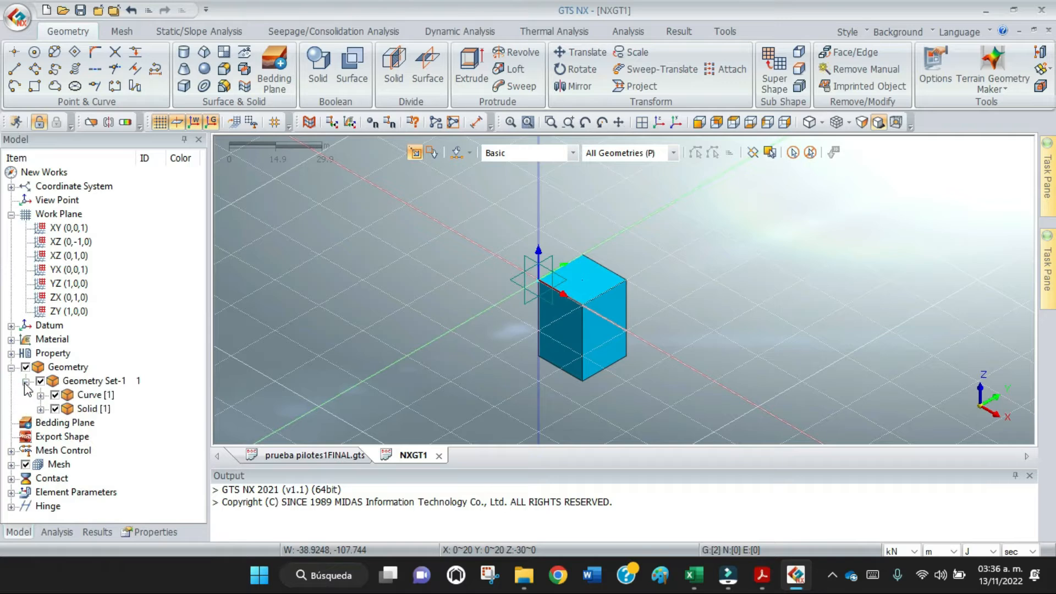
{"action": "left_click", "coordinate": [54, 409]}
{"action": "left_click", "coordinate": [54, 409]}
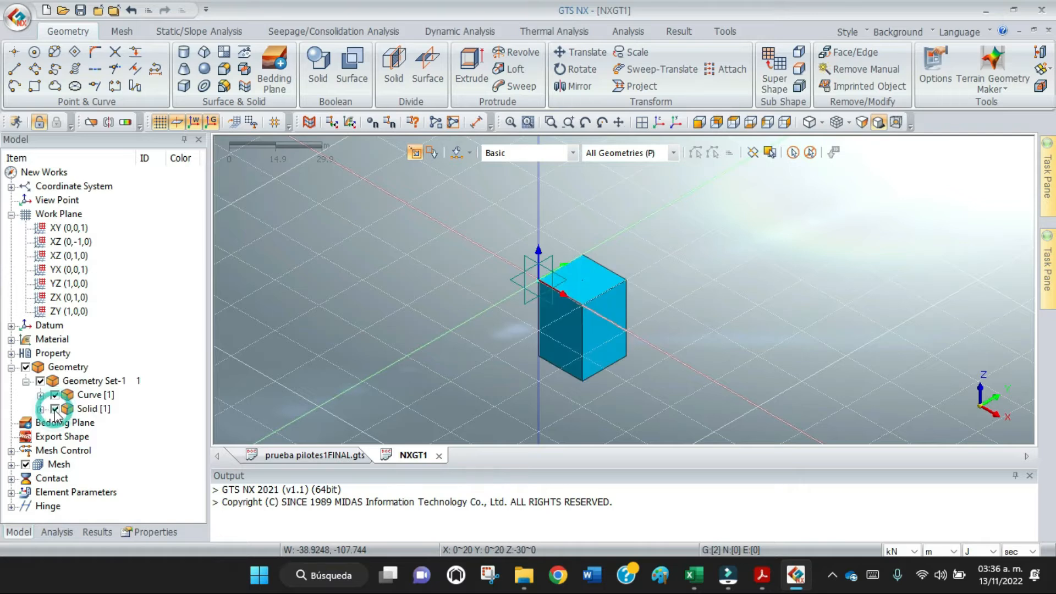
{"action": "left_click", "coordinate": [54, 409]}
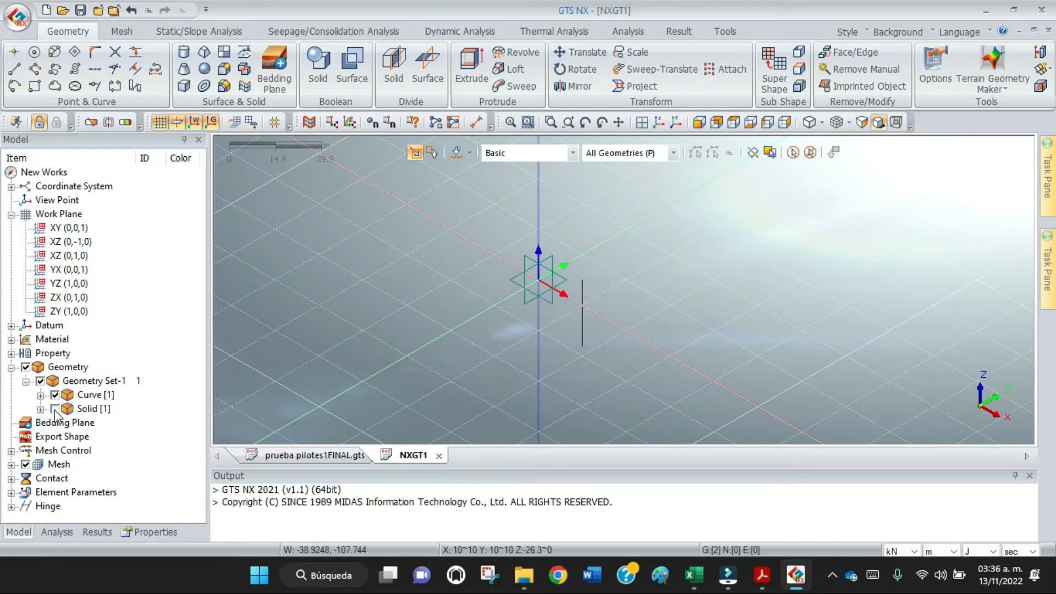
{"action": "left_click", "coordinate": [54, 410]}
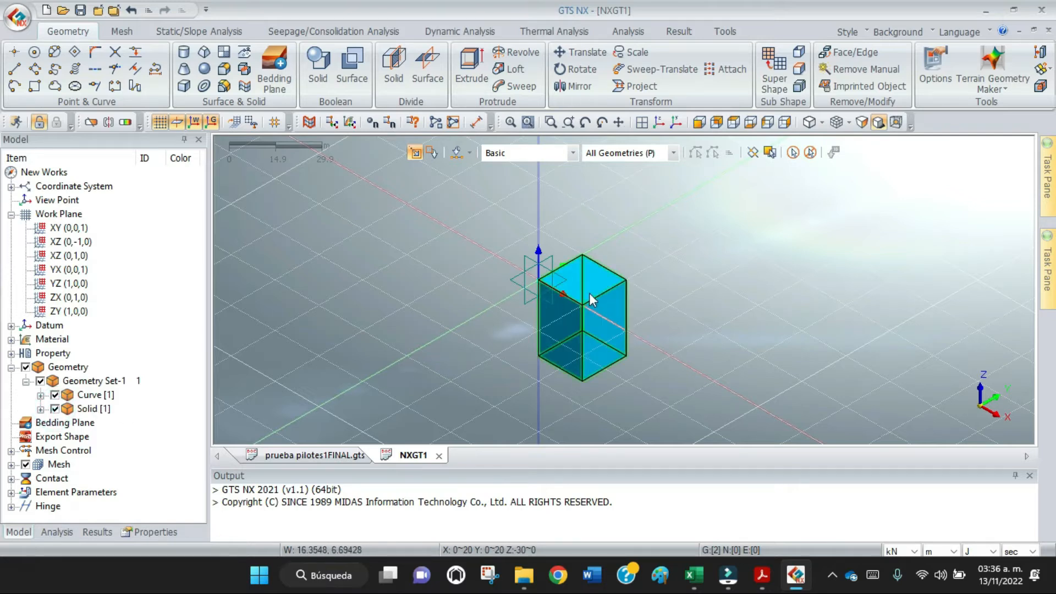
Step: Hide the work plane grid around the box
{"action": "scroll", "coordinate": [590, 293], "scroll_direction": "up", "scroll_amount": 1}
{"action": "scroll", "coordinate": [577, 286], "scroll_direction": "up", "scroll_amount": 3}
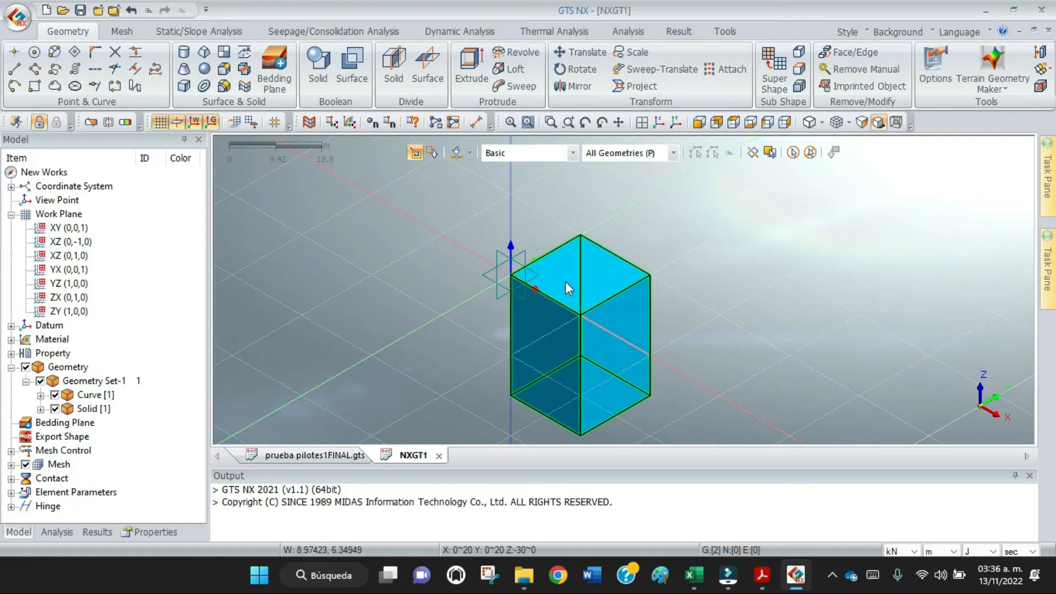
{"action": "left_click", "coordinate": [159, 122]}
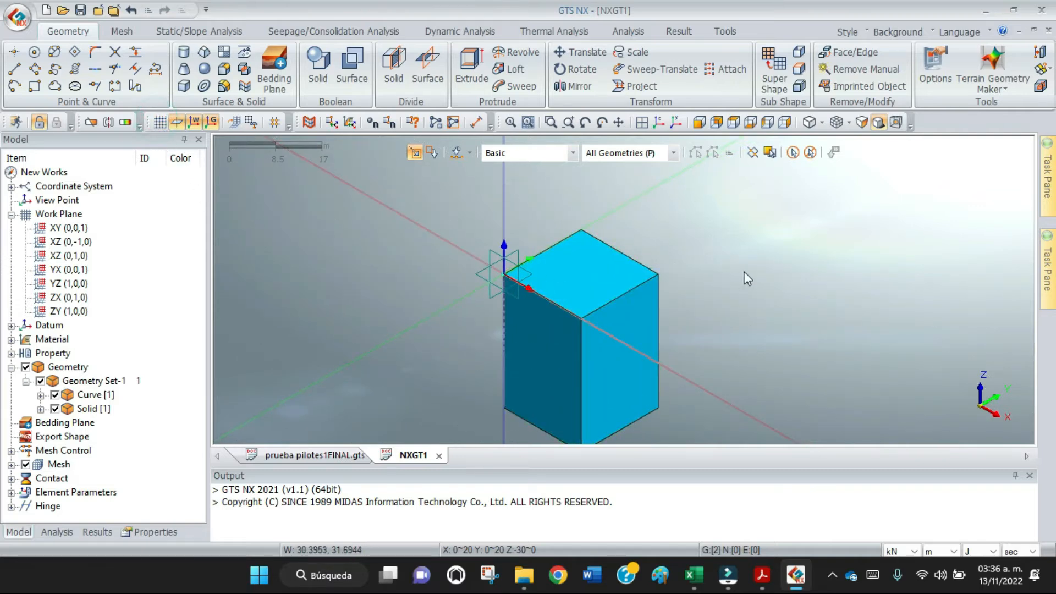
{"action": "scroll", "coordinate": [746, 276], "scroll_direction": "up", "scroll_amount": 1}
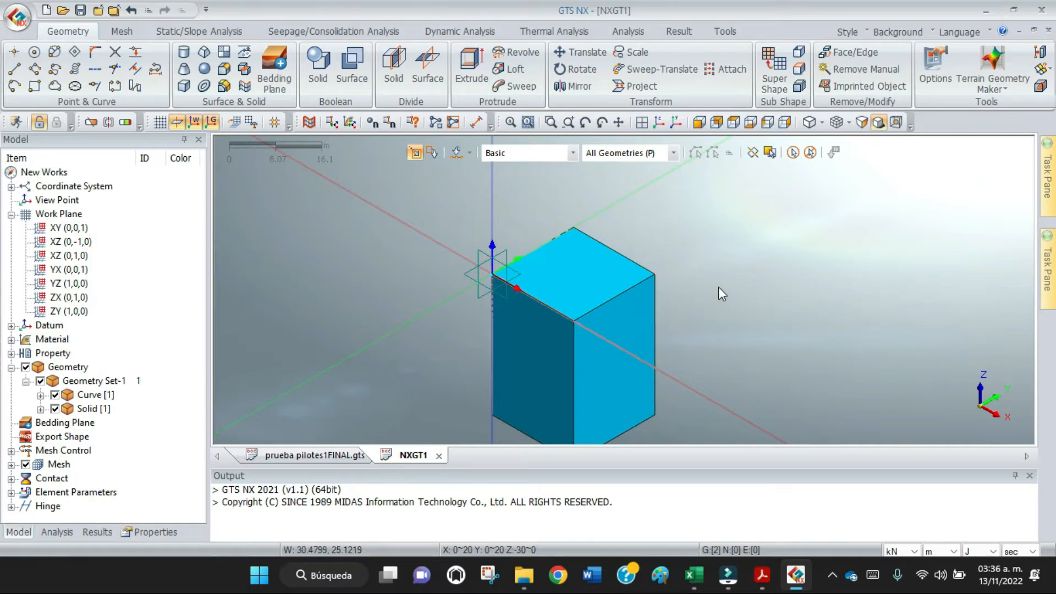
{"action": "scroll", "coordinate": [719, 286], "scroll_direction": "down", "scroll_amount": 2}
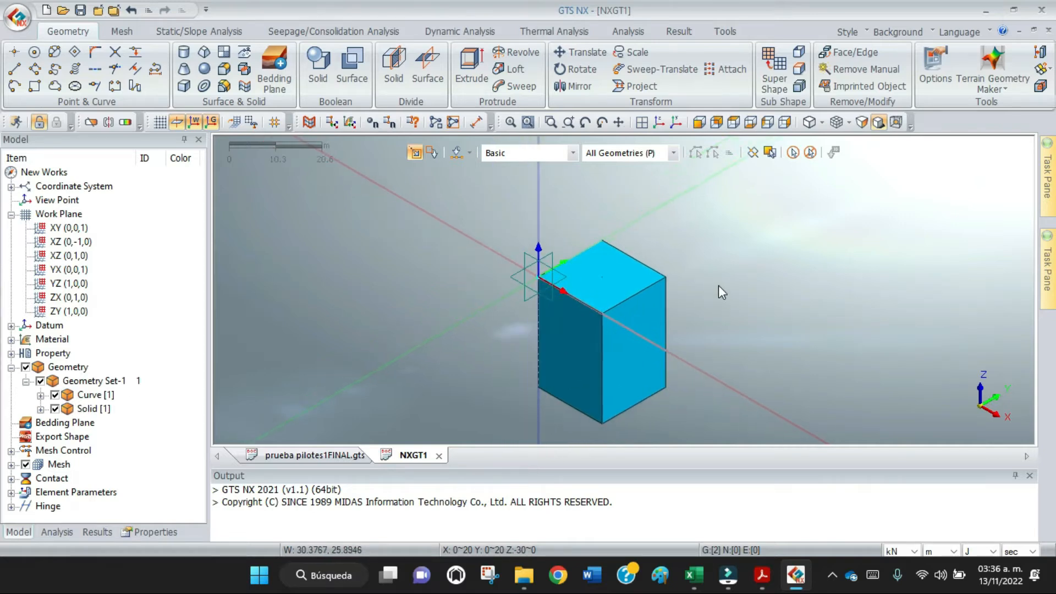
{"action": "left_click", "coordinate": [619, 122]}
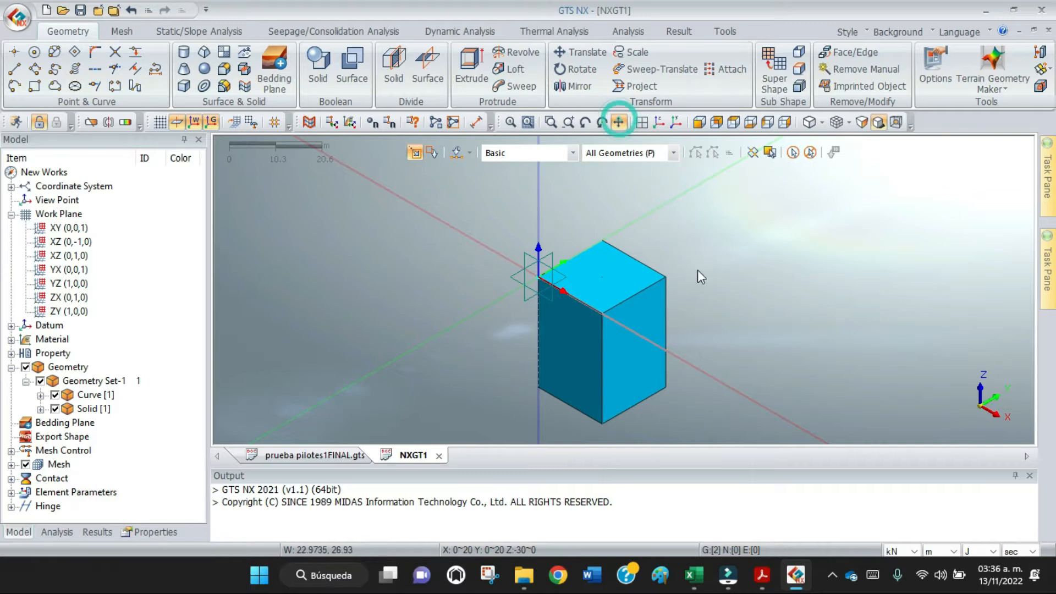
{"action": "left_click_drag", "start_coordinate": [697, 270], "coordinate": [711, 249]}
{"action": "middle_click_drag", "start_coordinate": [711, 242], "coordinate": [725, 223]}
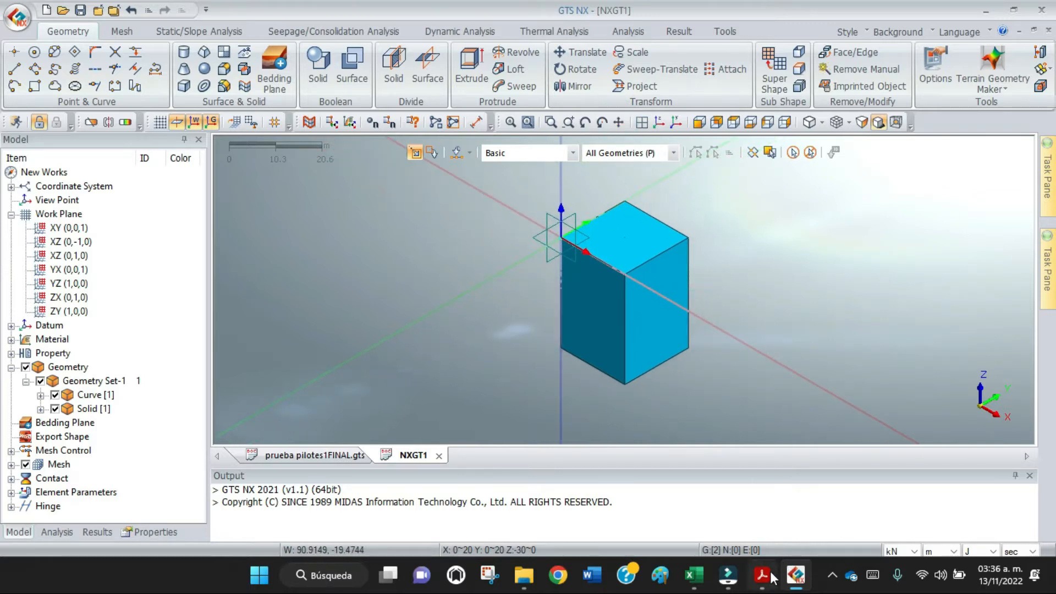
Step: Check the stratum depth table in the Cimentación con pilas PDF in Adobe Acrobat and return to GTS NX
{"action": "mouse_move", "coordinate": [767, 582]}
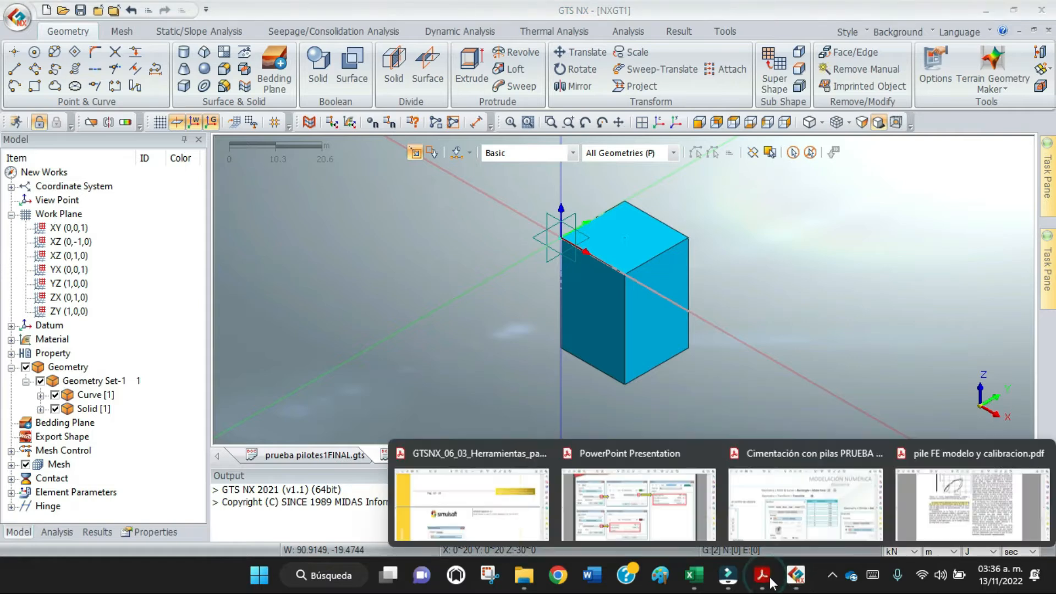
{"action": "left_click", "coordinate": [742, 447]}
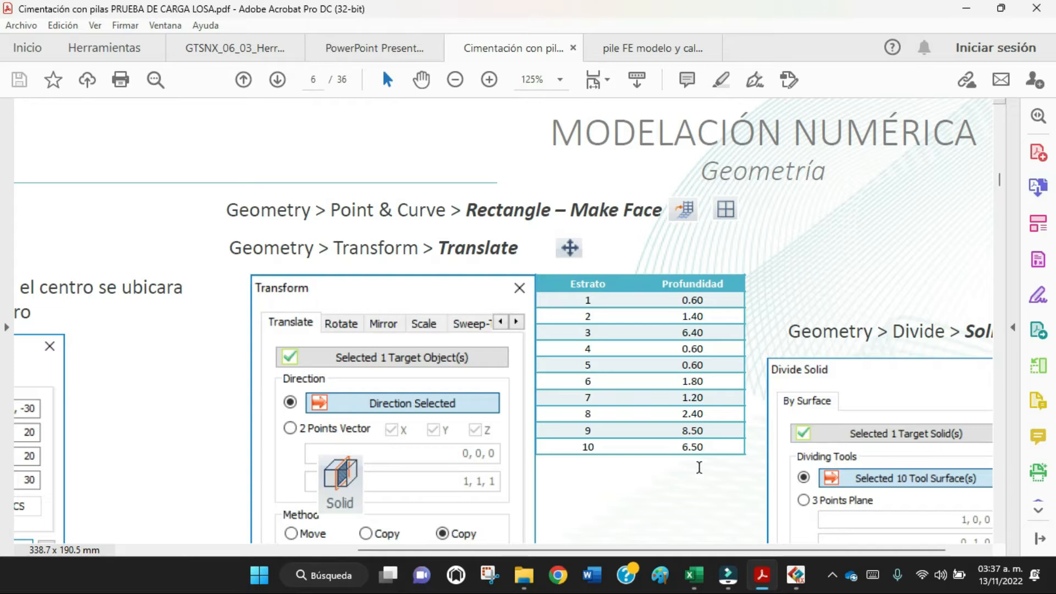
{"action": "mouse_move", "coordinate": [775, 584]}
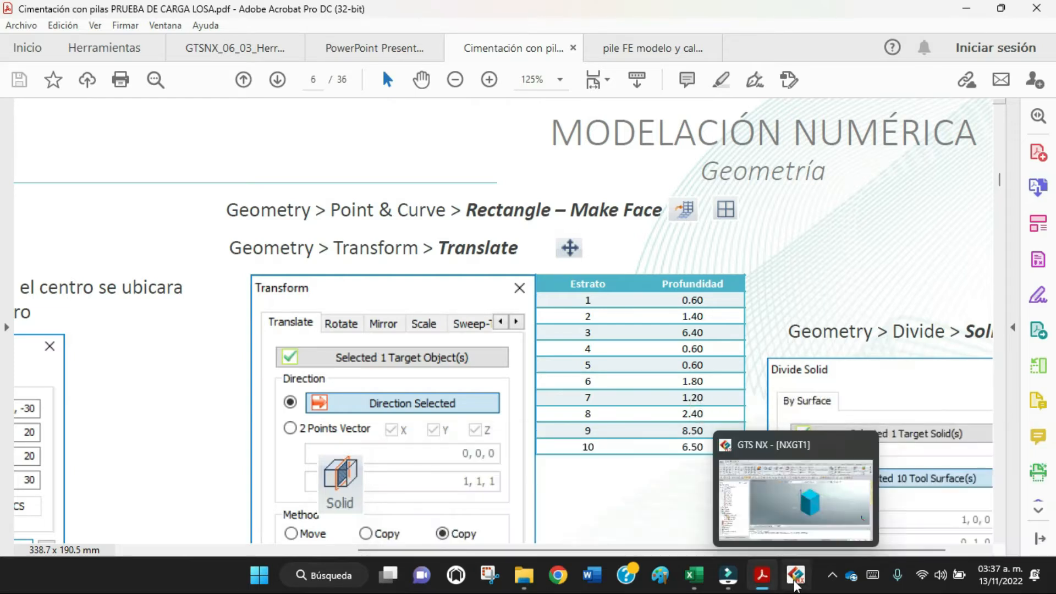
{"action": "left_click", "coordinate": [796, 584]}
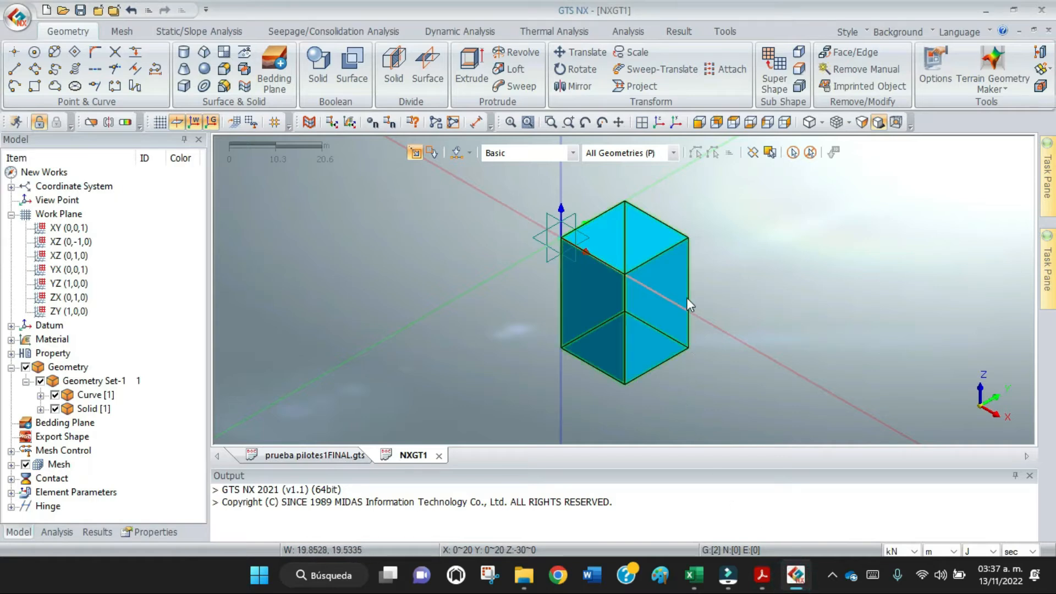
Step: Draw a rectangle of about 25.9 by 24.4 m on the XY plane, enclosing the box outline on all sides
{"action": "left_click", "coordinate": [734, 123]}
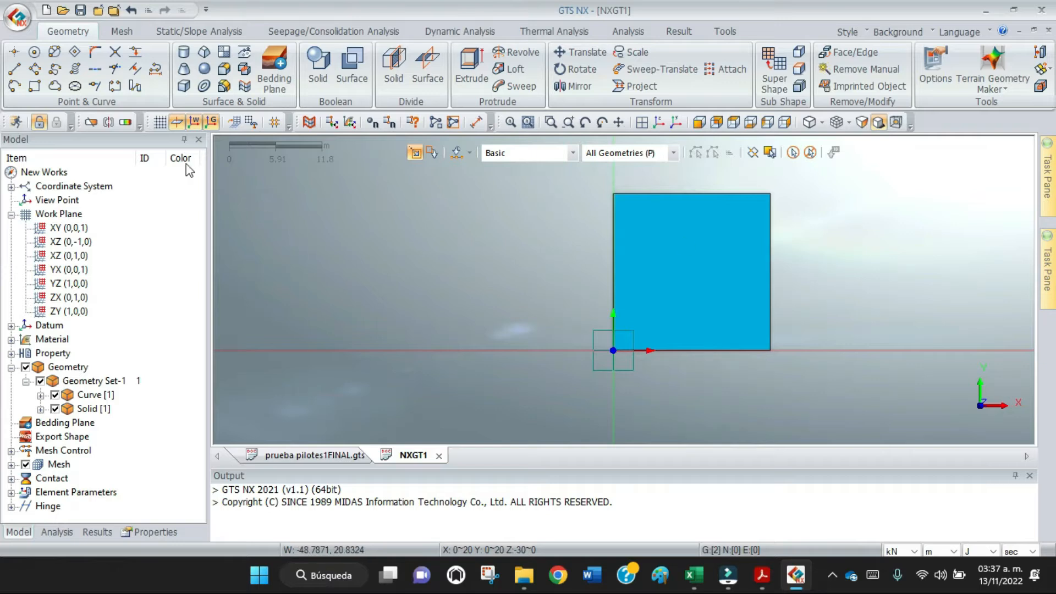
{"action": "left_click", "coordinate": [35, 87]}
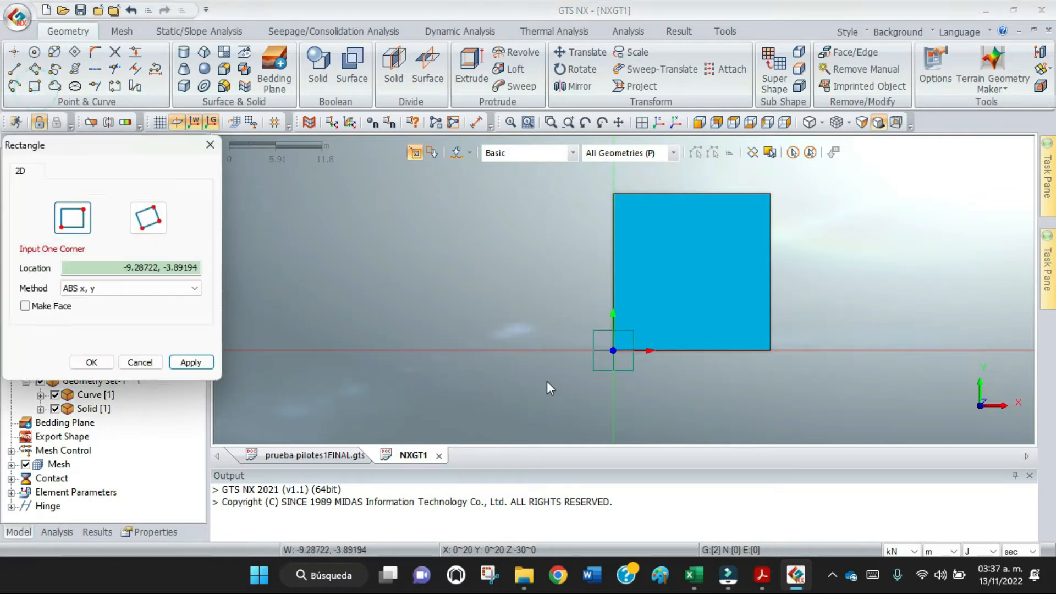
{"action": "left_click", "coordinate": [593, 372]}
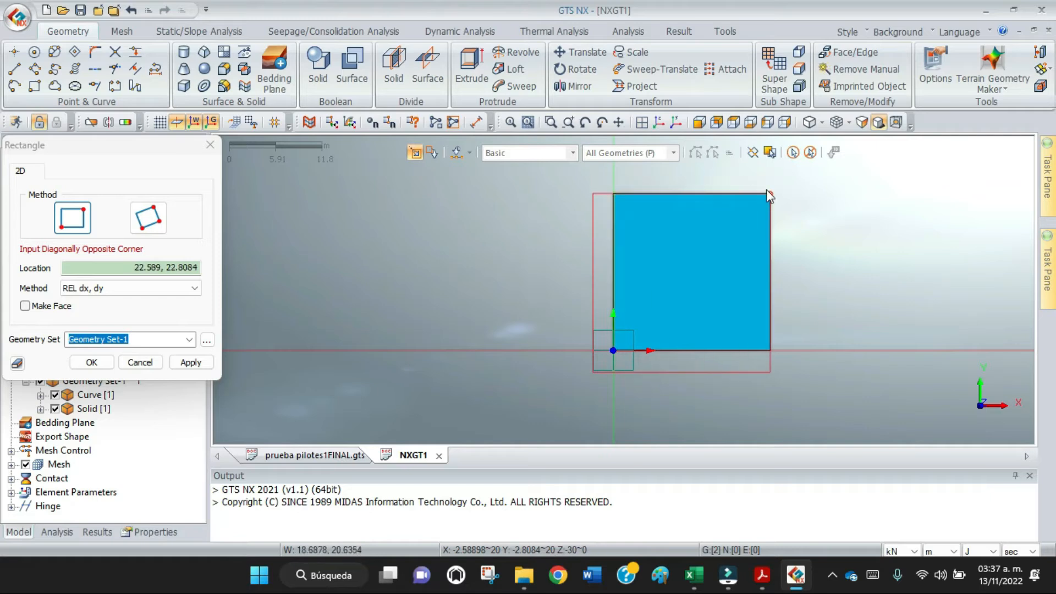
{"action": "left_click", "coordinate": [796, 180]}
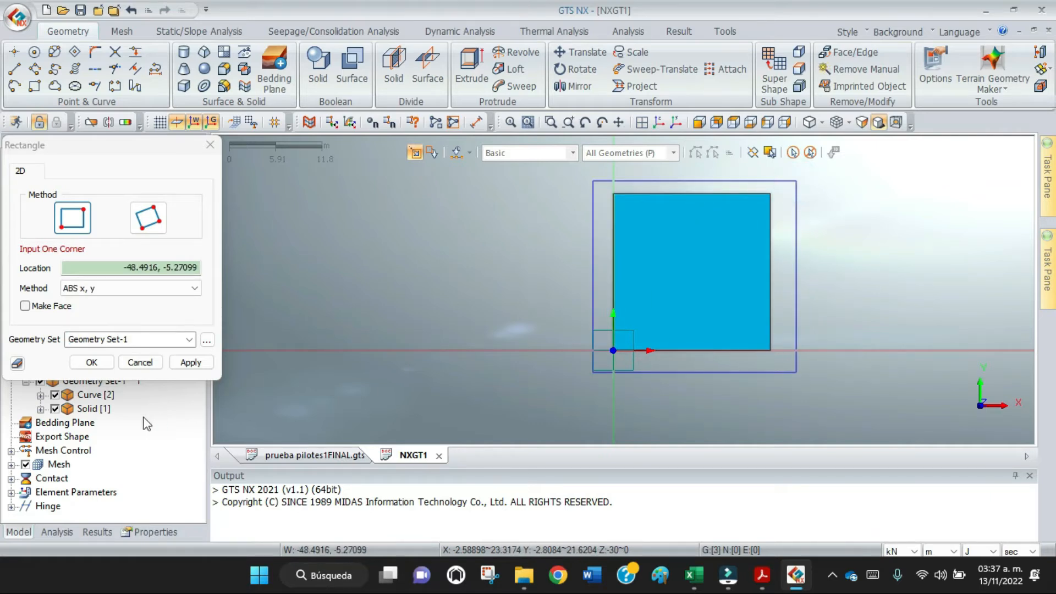
{"action": "left_click", "coordinate": [91, 362]}
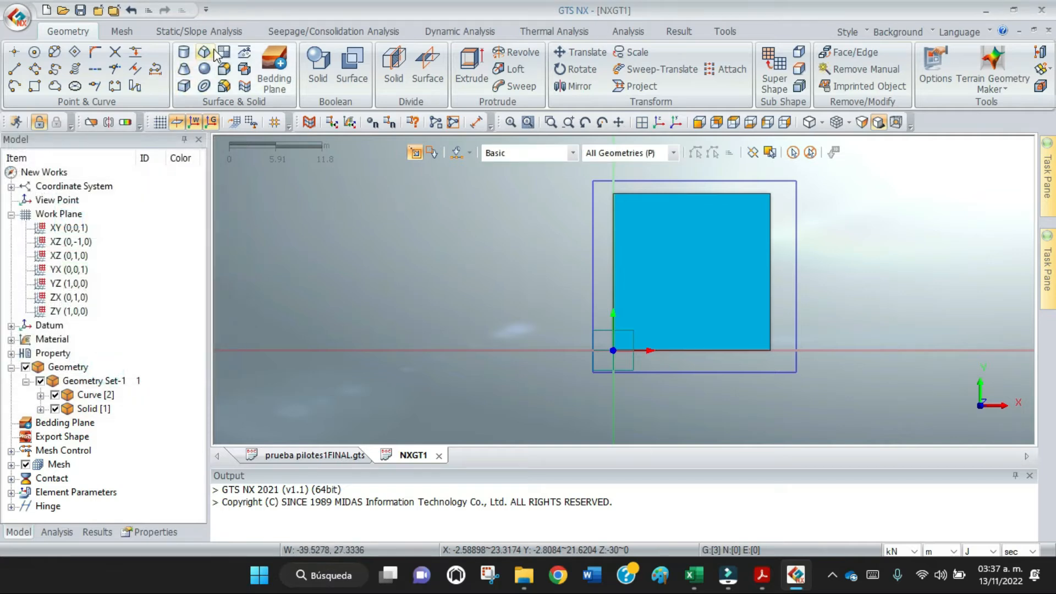
Step: Make a face from the four edges of the rectangle enclosing the box, in Geometry Set-1
{"action": "left_click", "coordinate": [231, 59]}
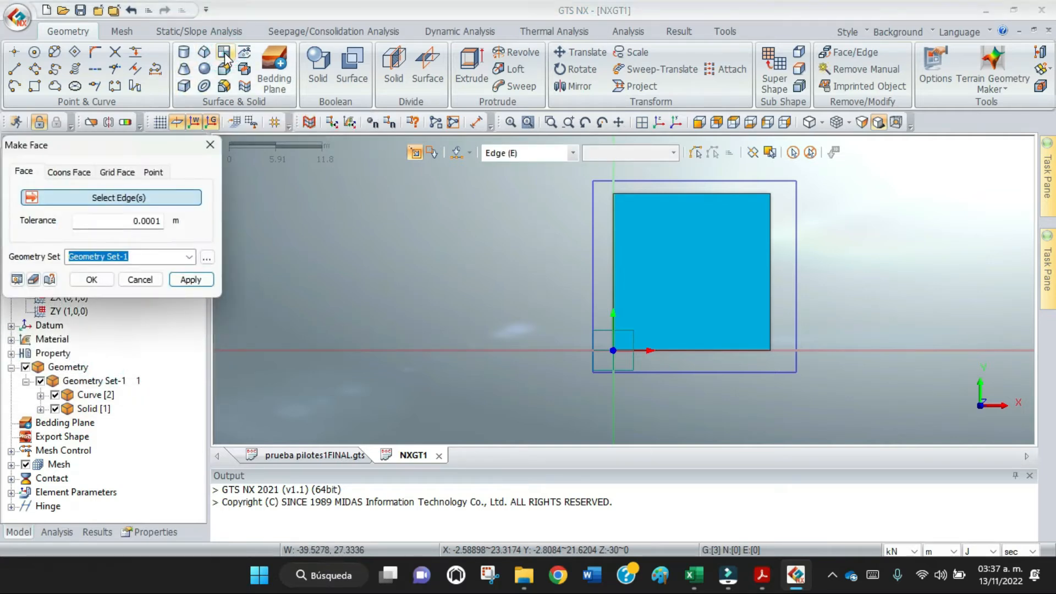
{"action": "left_click", "coordinate": [592, 276]}
{"action": "left_click", "coordinate": [679, 374]}
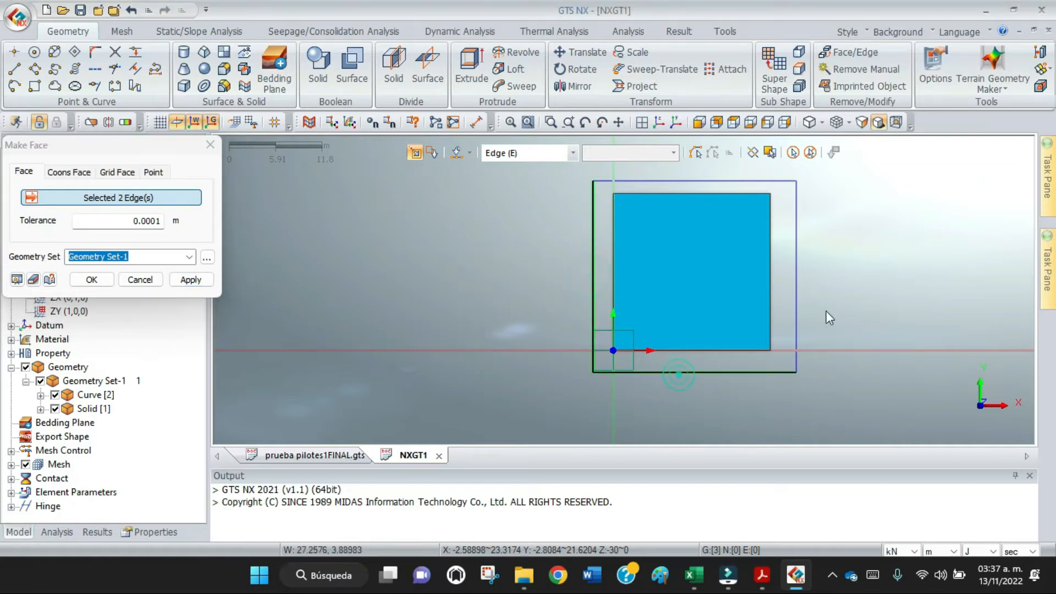
{"action": "left_click", "coordinate": [796, 302]}
{"action": "left_click", "coordinate": [778, 181]}
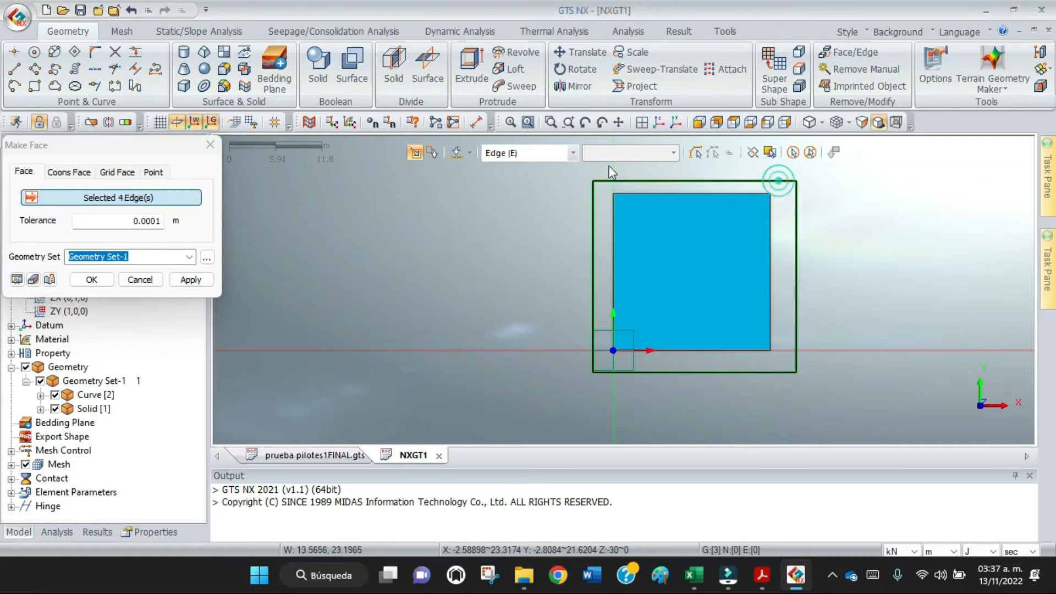
{"action": "left_click", "coordinate": [92, 280]}
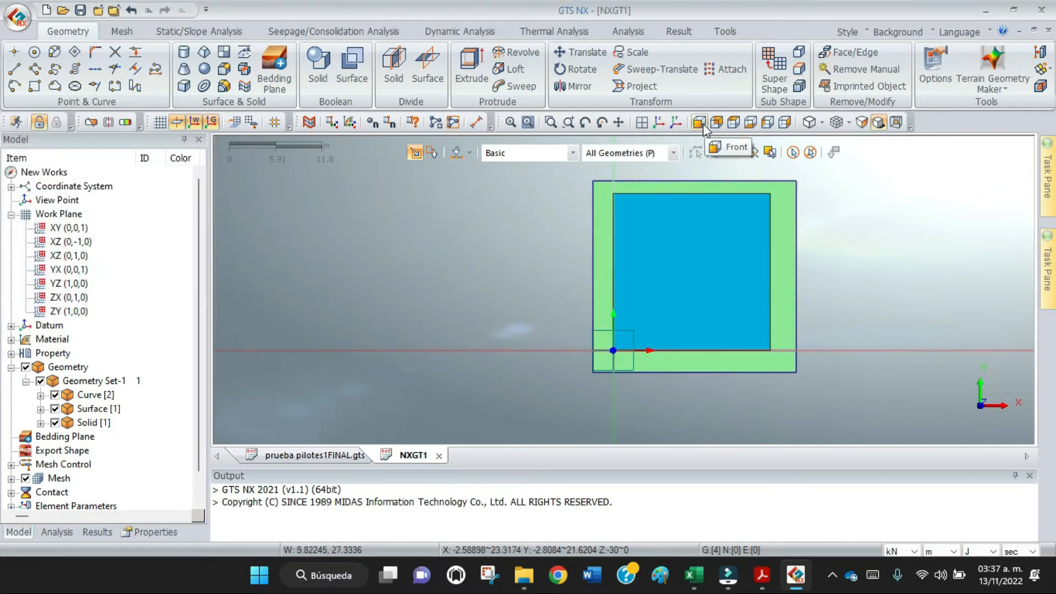
Step: Set up a Translate of the new face above the box as a non-uniform copy along the Z axis
{"action": "left_click", "coordinate": [700, 124]}
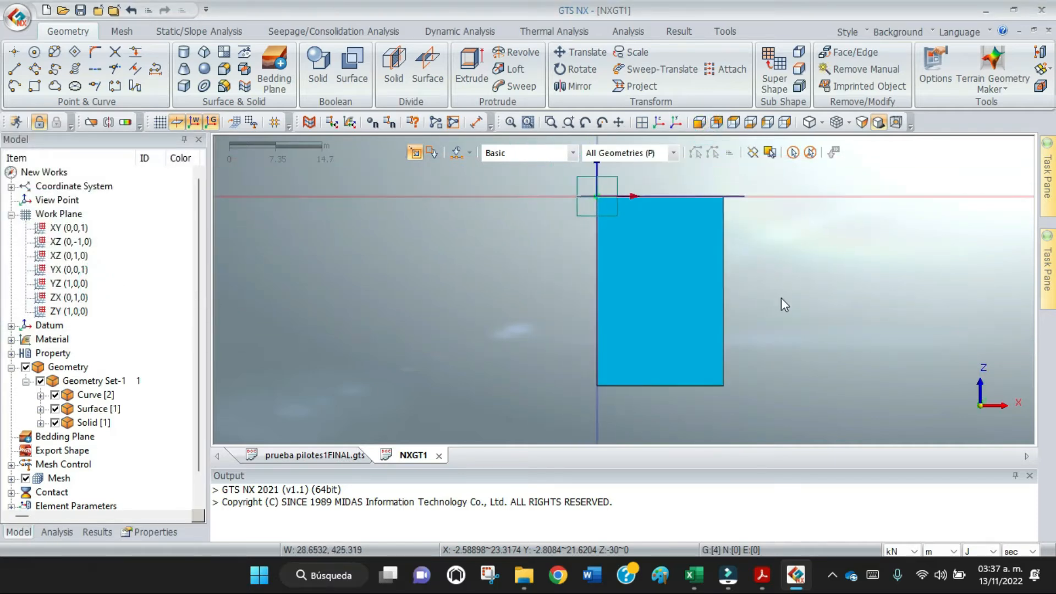
{"action": "left_click", "coordinate": [659, 122]}
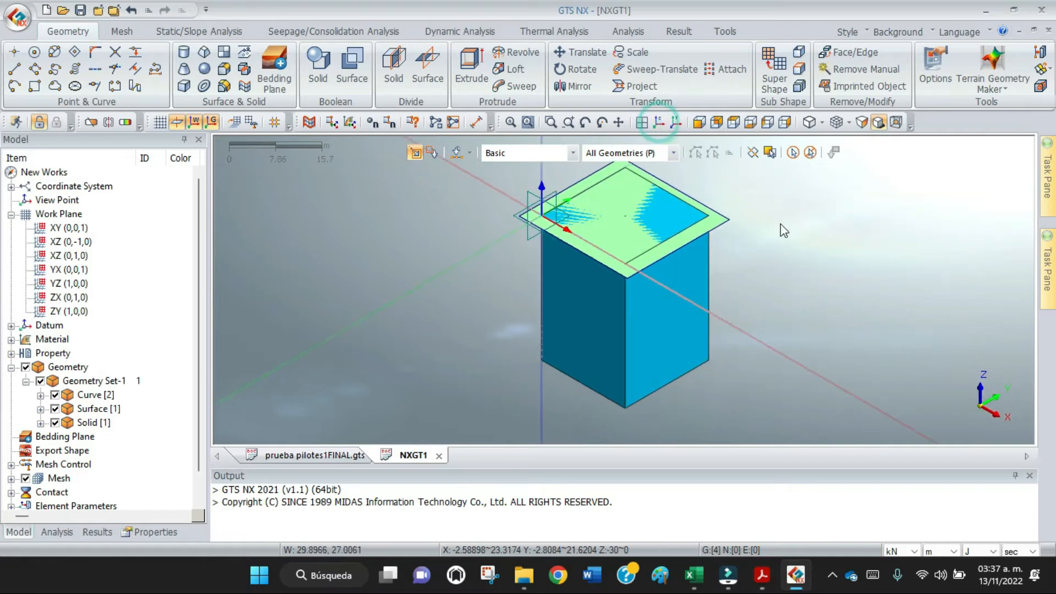
{"action": "scroll", "coordinate": [784, 230], "scroll_direction": "up", "scroll_amount": 2}
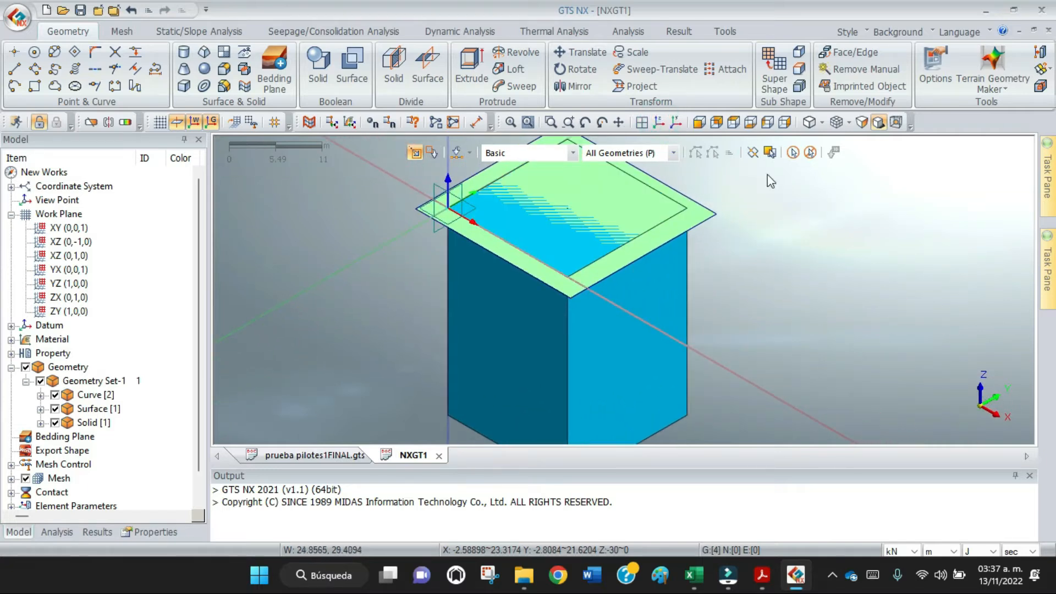
{"action": "left_click", "coordinate": [589, 53]}
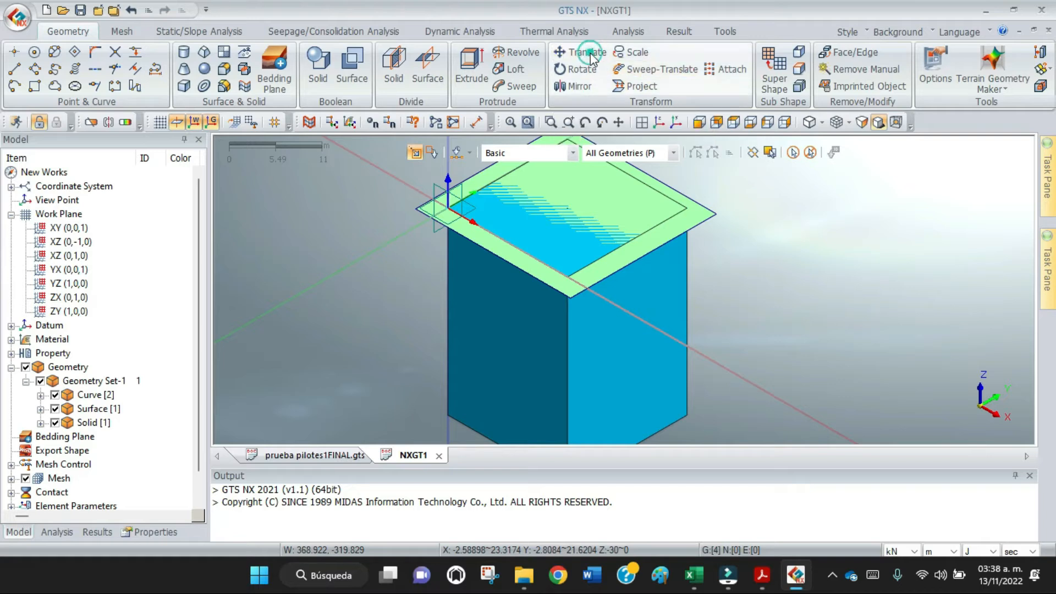
{"action": "left_click", "coordinate": [695, 216]}
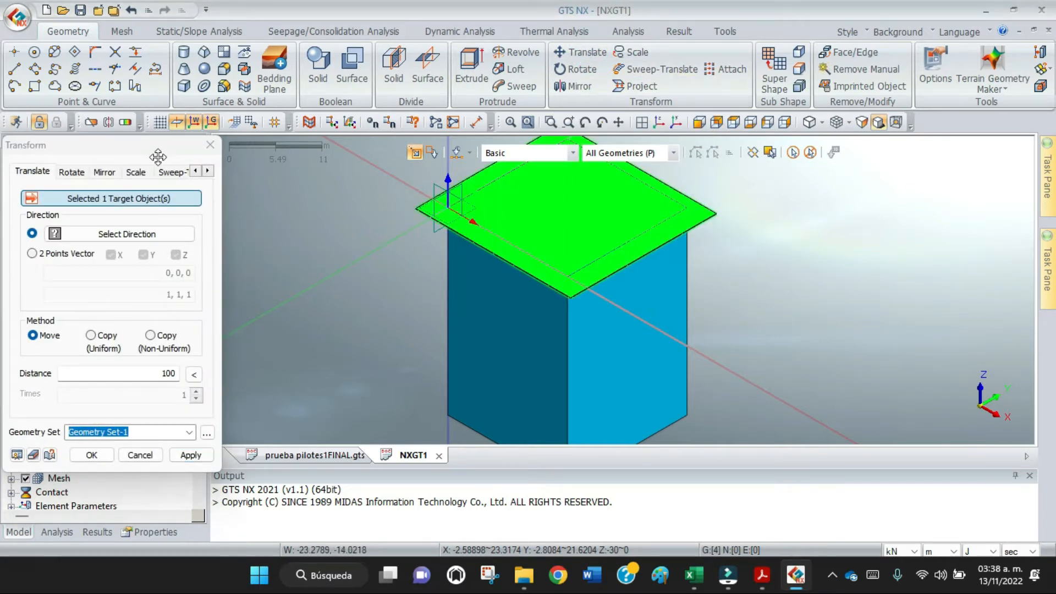
{"action": "left_click_drag", "start_coordinate": [146, 146], "coordinate": [267, 52]}
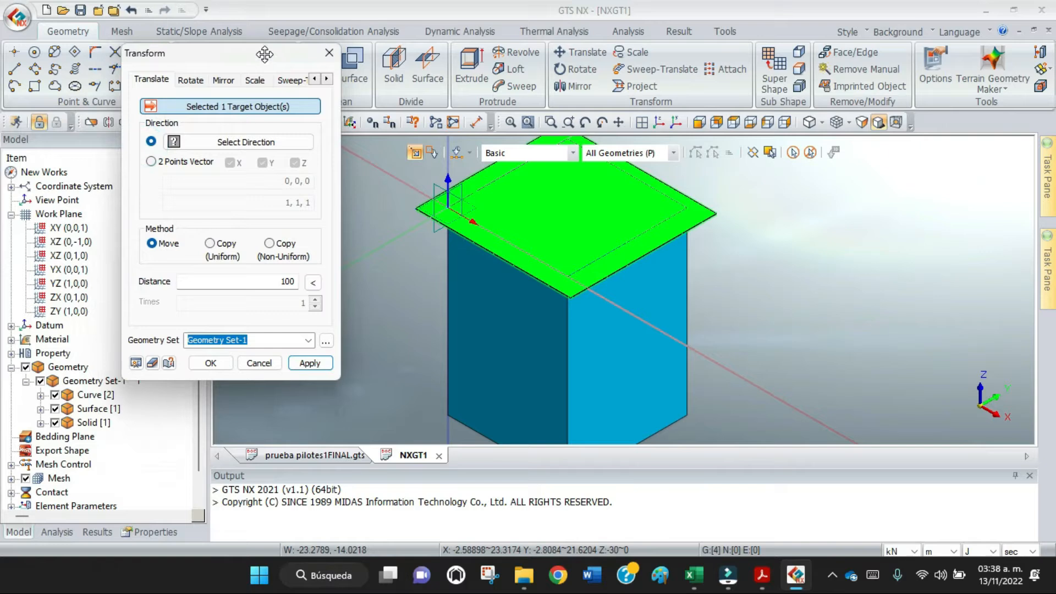
{"action": "left_click", "coordinate": [276, 248]}
{"action": "left_click", "coordinate": [249, 144]}
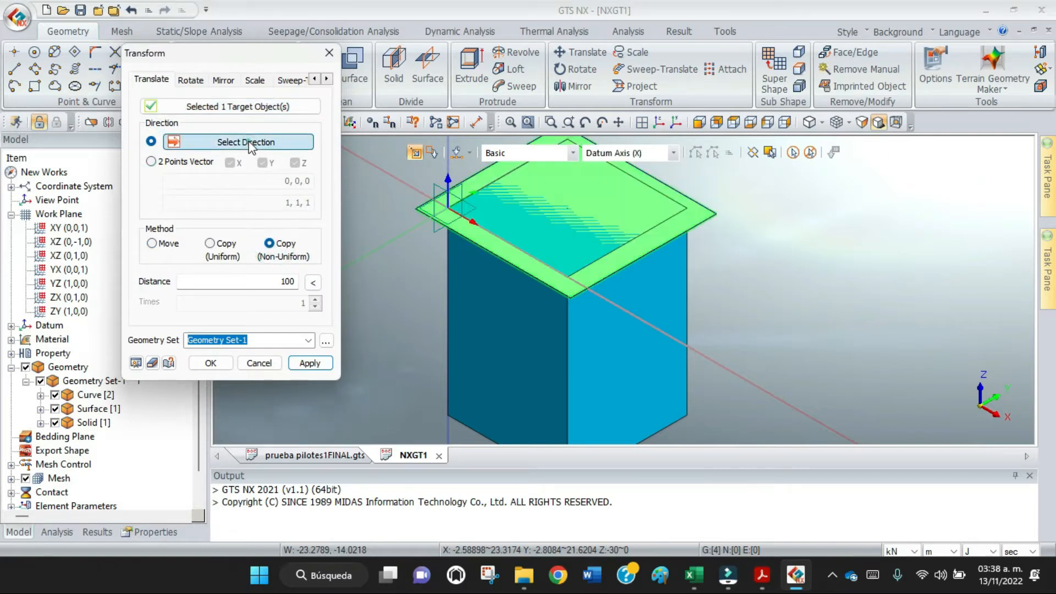
{"action": "left_click", "coordinate": [450, 435]}
{"action": "left_click", "coordinate": [450, 436]}
Step: Check the stratum depths in the Cimentación con pilas PDF in Adobe Acrobat, return to GTS NX and enter copy distances -0.60,-1.40
{"action": "double_click", "coordinate": [274, 278]}
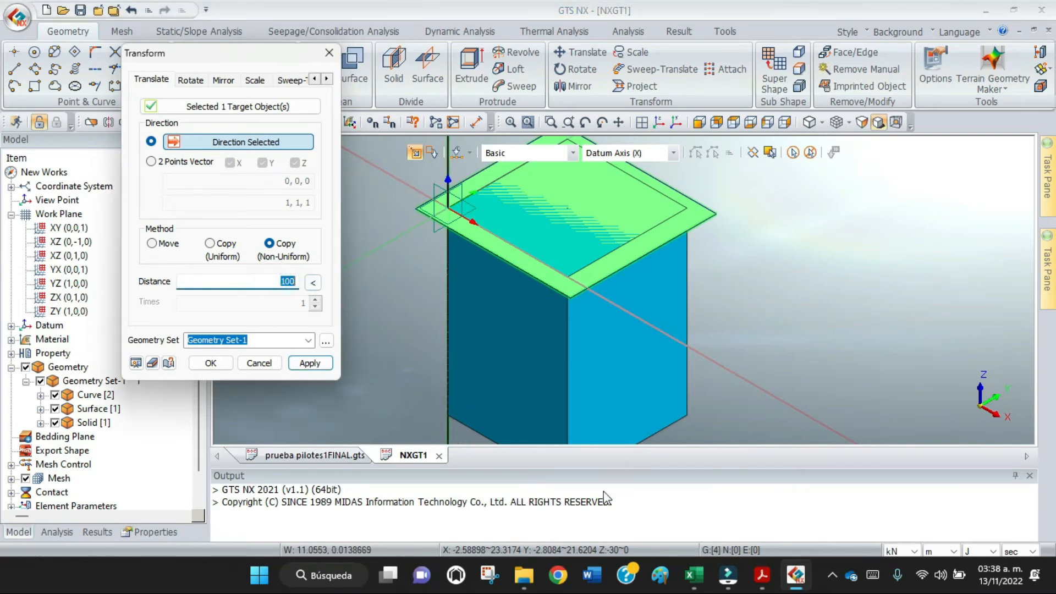
{"action": "left_click", "coordinate": [765, 578]}
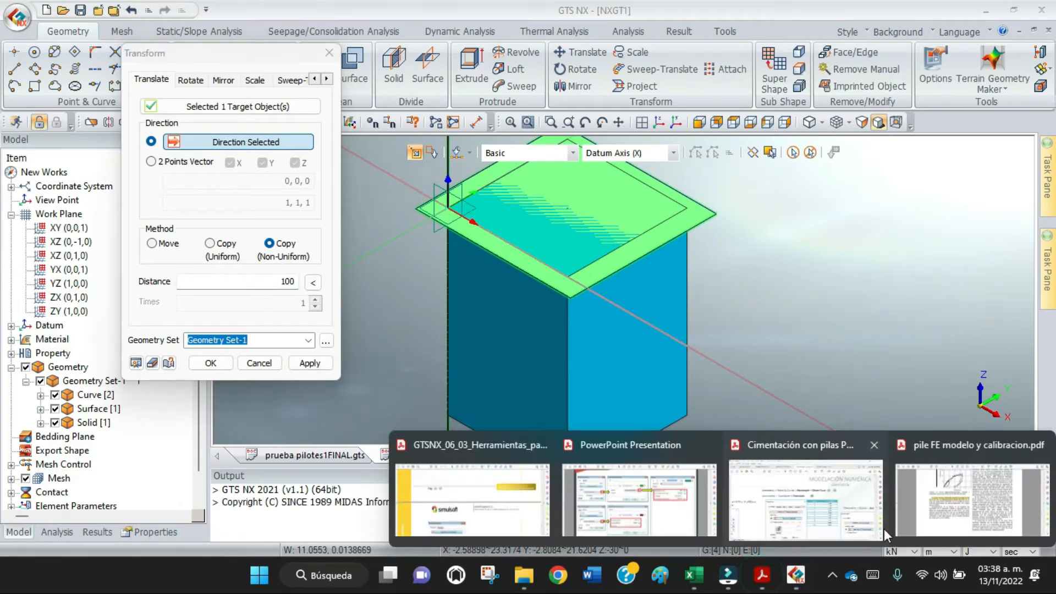
{"action": "left_click", "coordinate": [818, 521]}
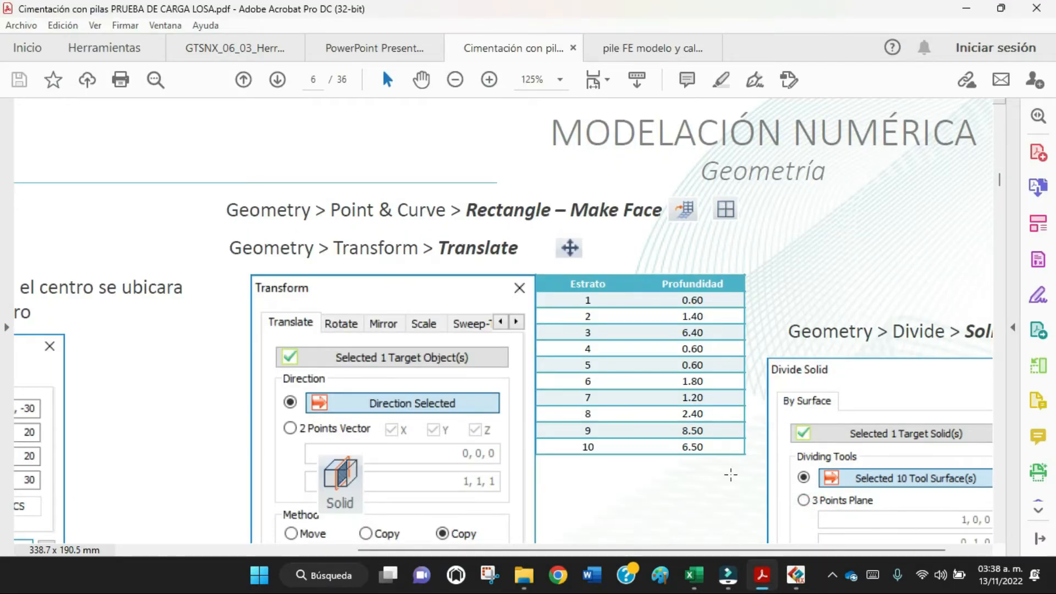
{"action": "left_click", "coordinate": [792, 578]}
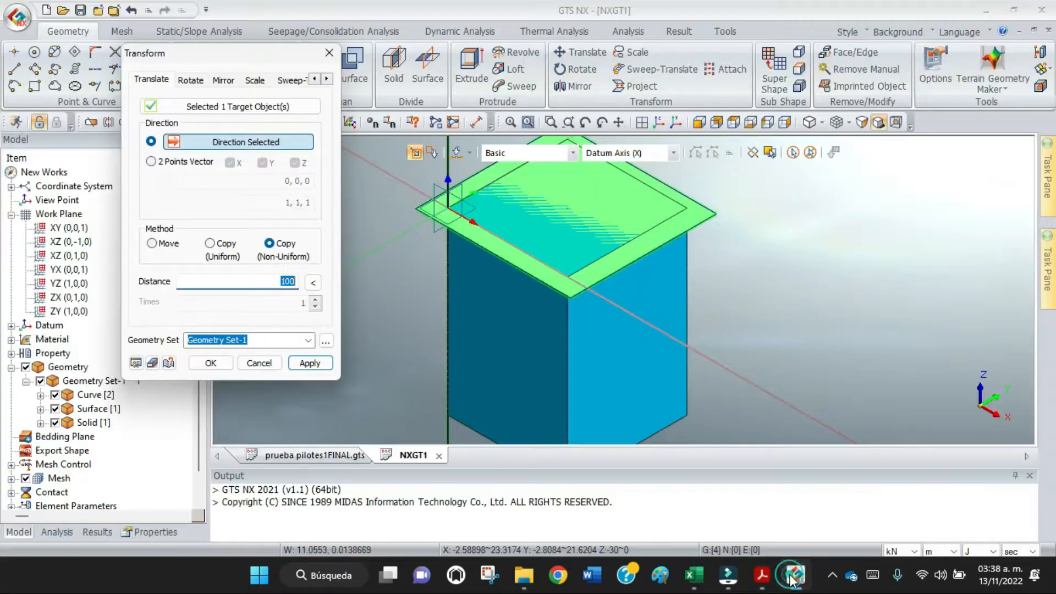
{"action": "key", "text": "BackSpace"}
{"action": "type", "text": "-0.60,"}
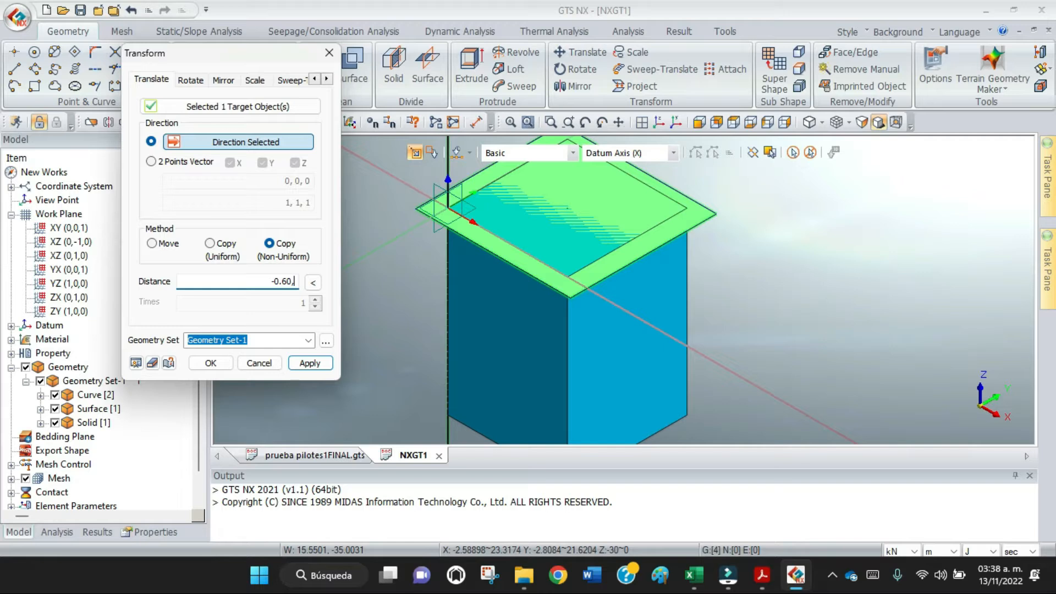
{"action": "type", "text": "-1.40,-"}
Step: Recheck the depth table in the Acrobat PDF and, back in GTS NX, append -6.40,-0.60,-0.60 to the copy distances for strata 3 to 5
{"action": "left_click", "coordinate": [761, 584]}
{"action": "left_click", "coordinate": [832, 504]}
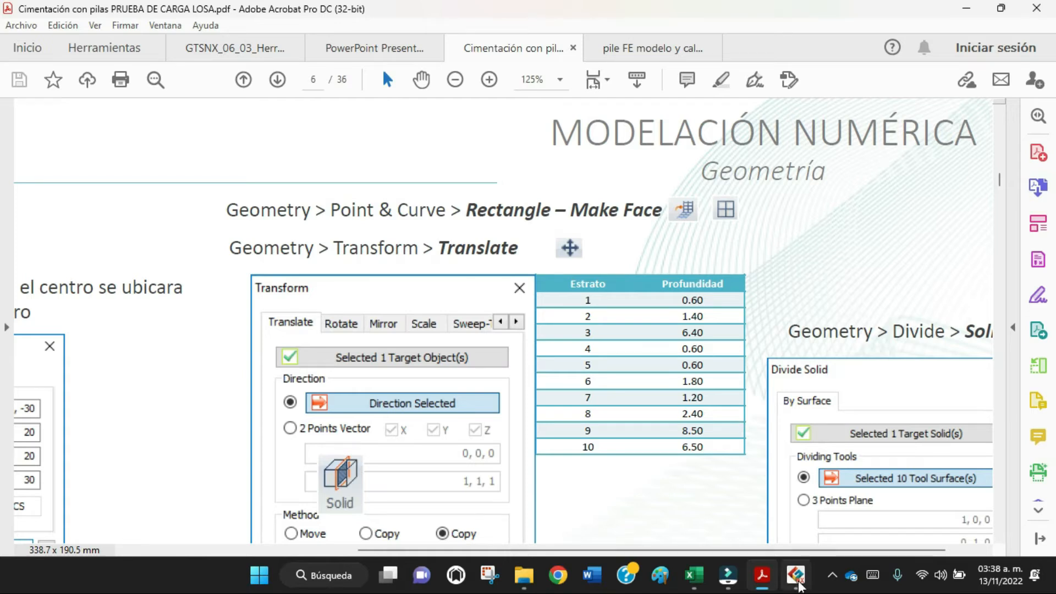
{"action": "left_click", "coordinate": [798, 582]}
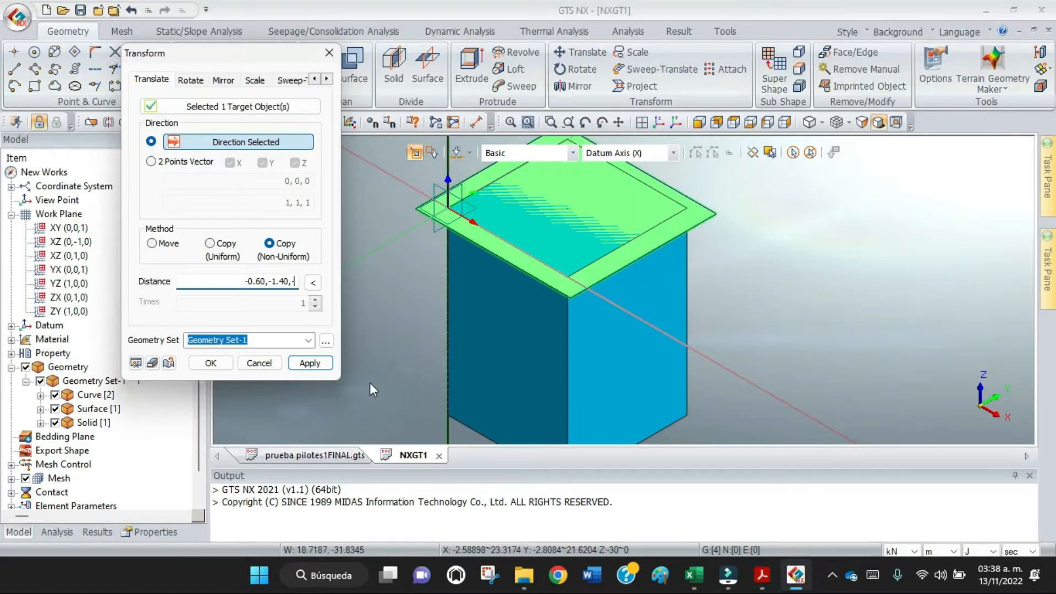
{"action": "type", "text": "6.40,-0.60,-0.60"}
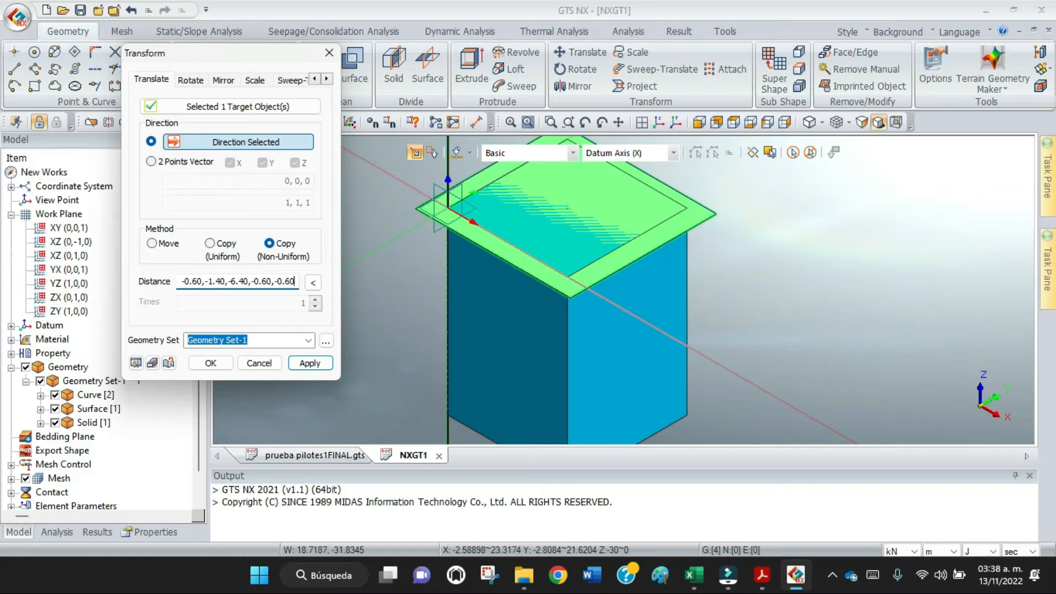
{"action": "type", "text": ","}
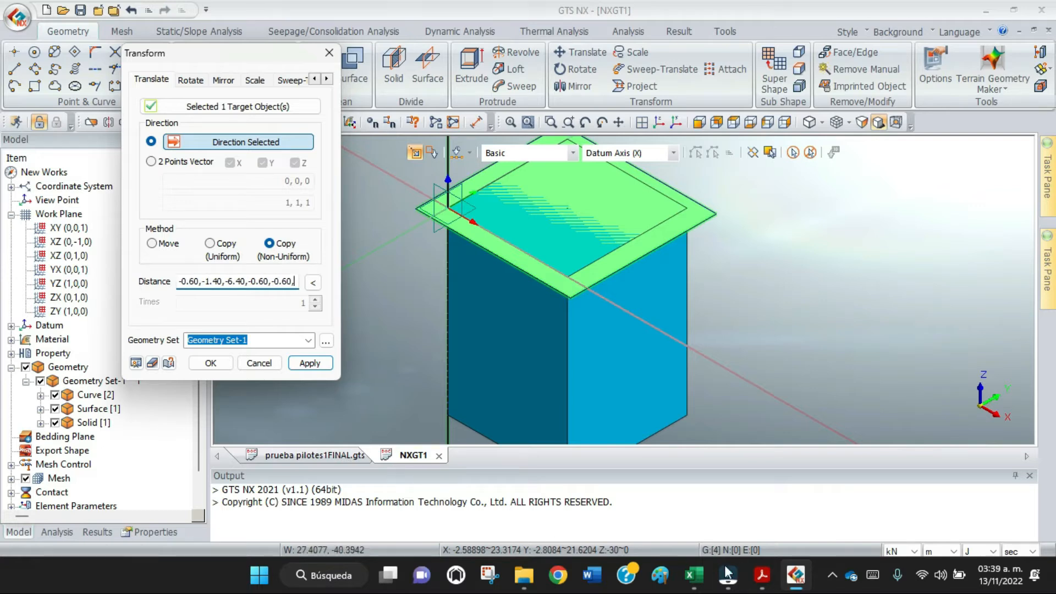
Step: Consult the Acrobat depth table for strata 6 to 8 and append -1.80,-1.20,-2.40 to the copy distances in GTS NX
{"action": "left_click", "coordinate": [758, 577]}
{"action": "left_click", "coordinate": [813, 534]}
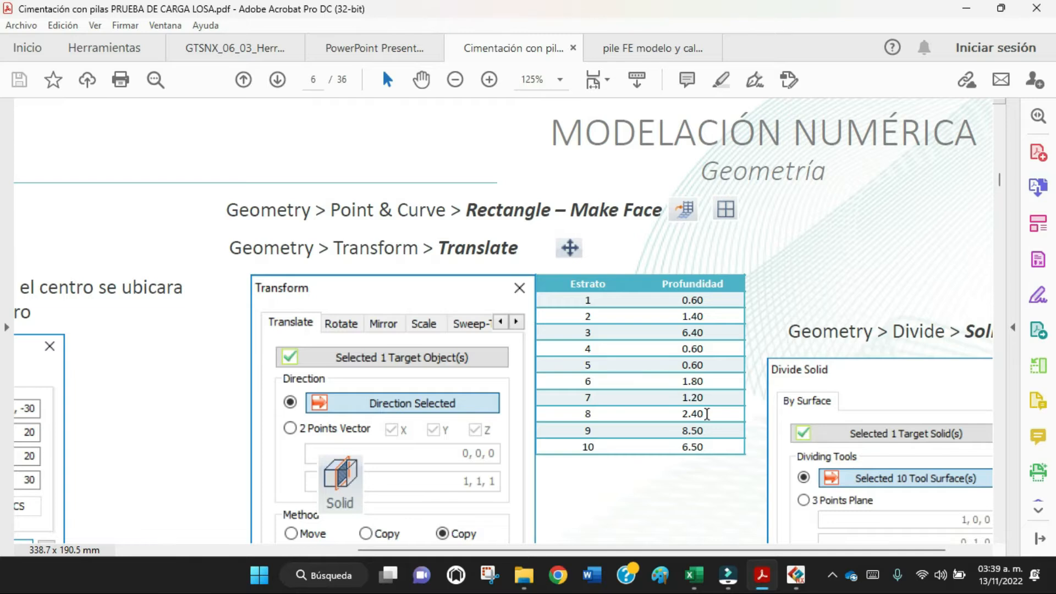
{"action": "left_click", "coordinate": [796, 576]}
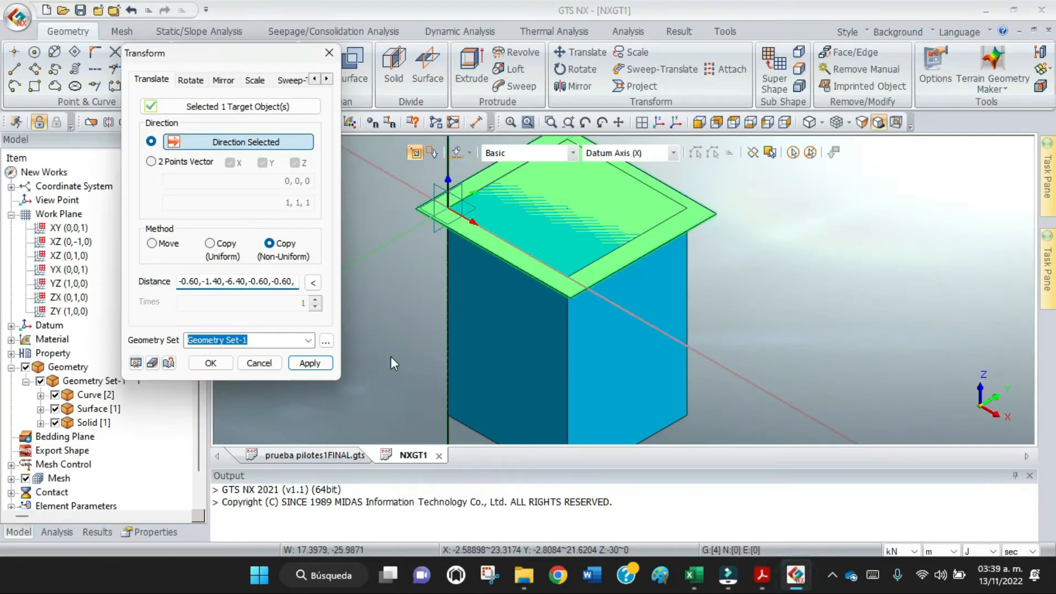
{"action": "type", "text": "-"}
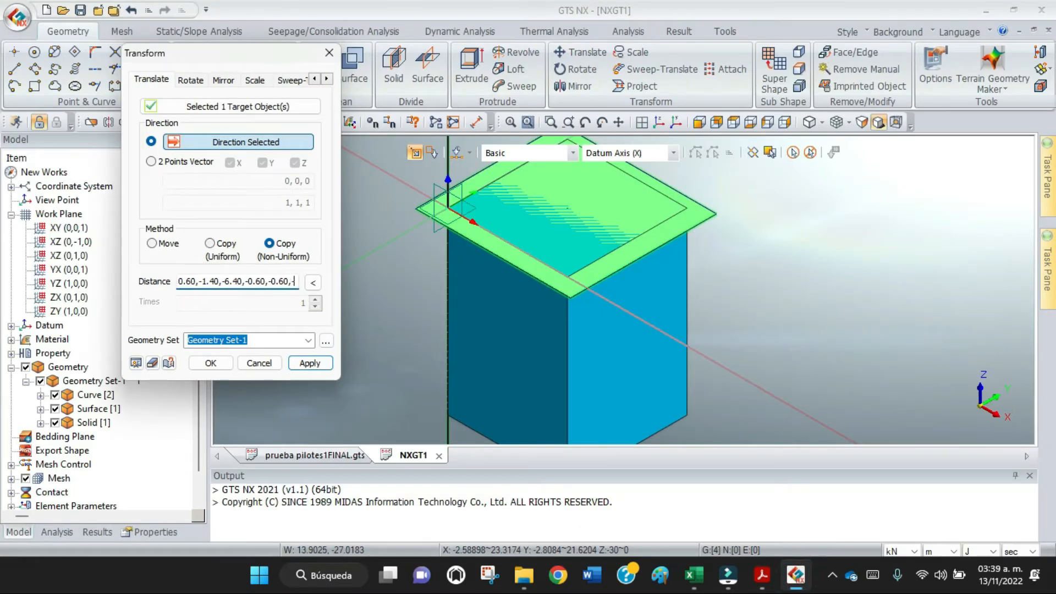
{"action": "type", "text": "1.80"}
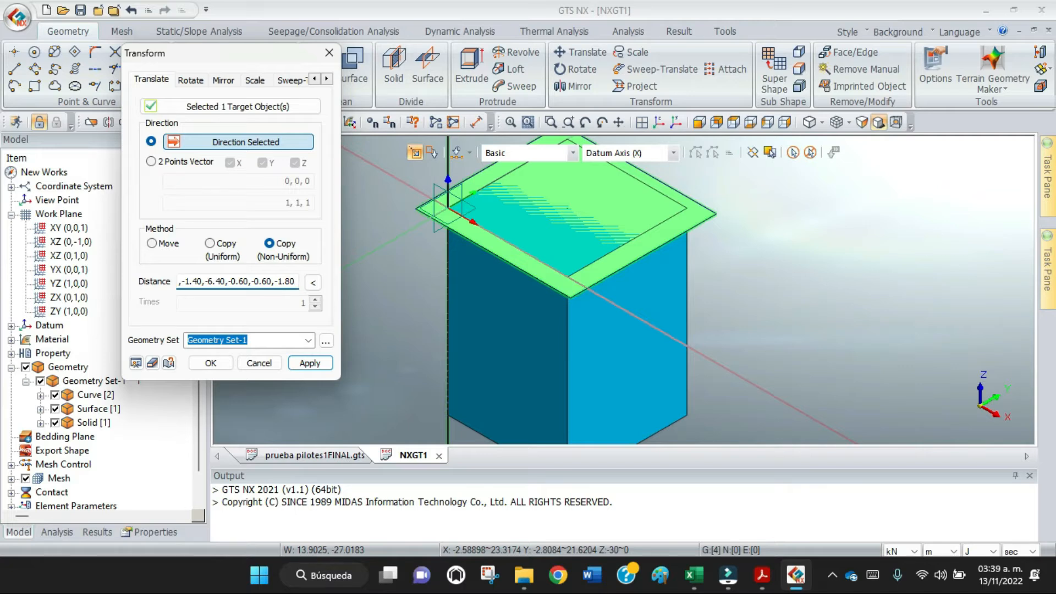
{"action": "type", "text": ","}
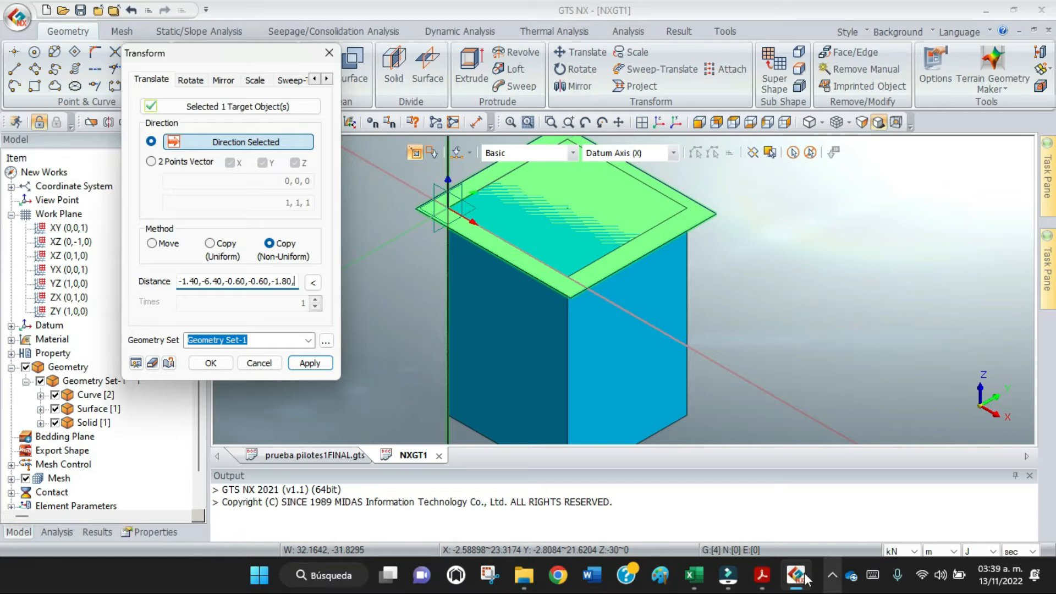
{"action": "type", "text": "-1.50"}
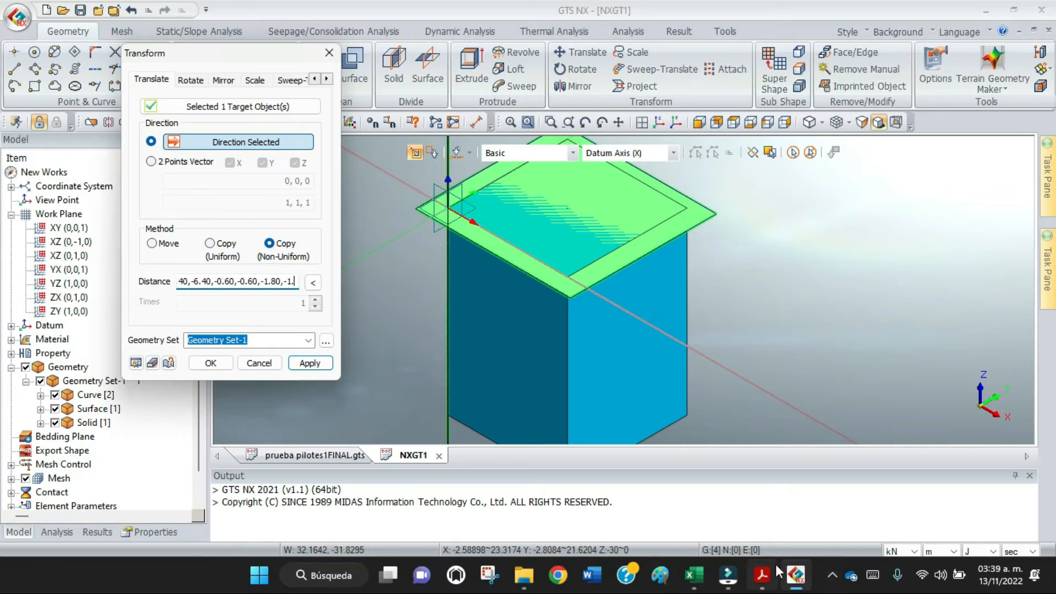
{"action": "key", "text": "BackSpace"}
{"action": "key", "text": "BackSpace"}
{"action": "type", "text": "20"}
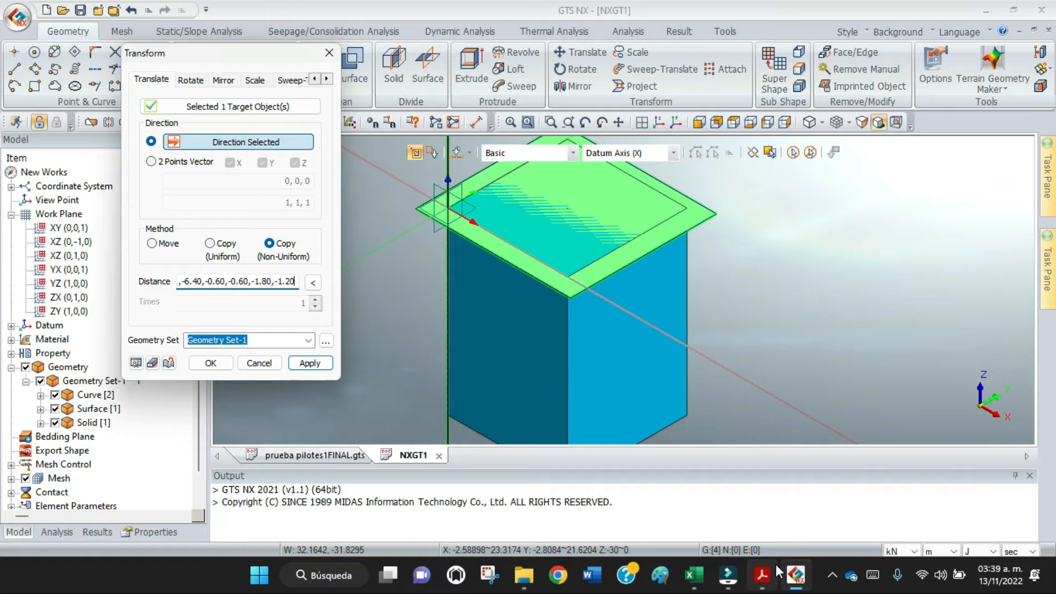
{"action": "type", "text": ",-2"}
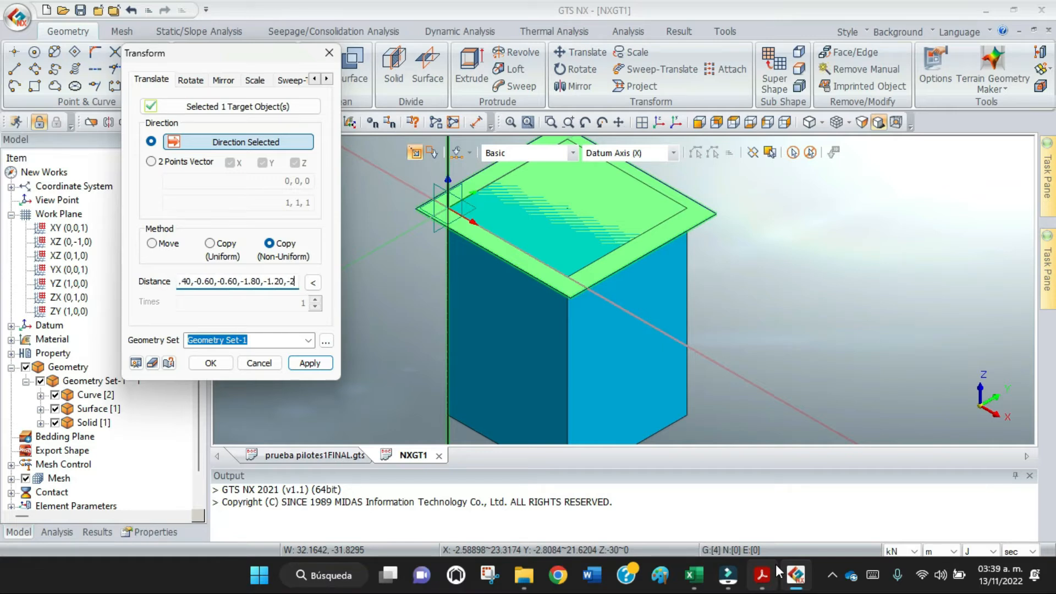
{"action": "type", "text": ".40,"}
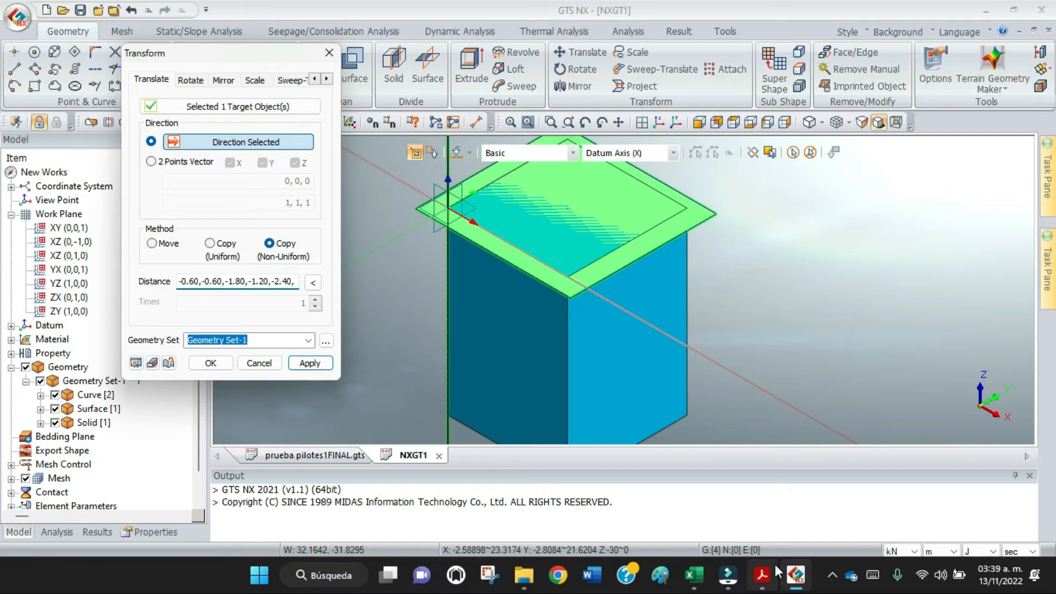
Step: Consult the Acrobat depth table for strata 9 and 10 and append -8.50,-6.50 to the copy distances in GTS NX
{"action": "left_click", "coordinate": [768, 579]}
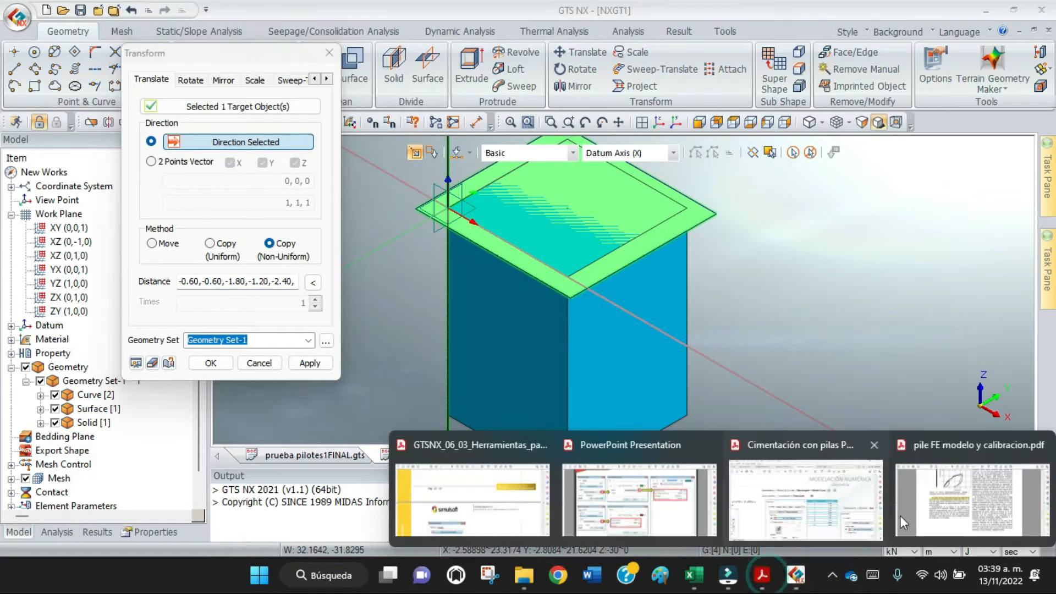
{"action": "left_click", "coordinate": [753, 462]}
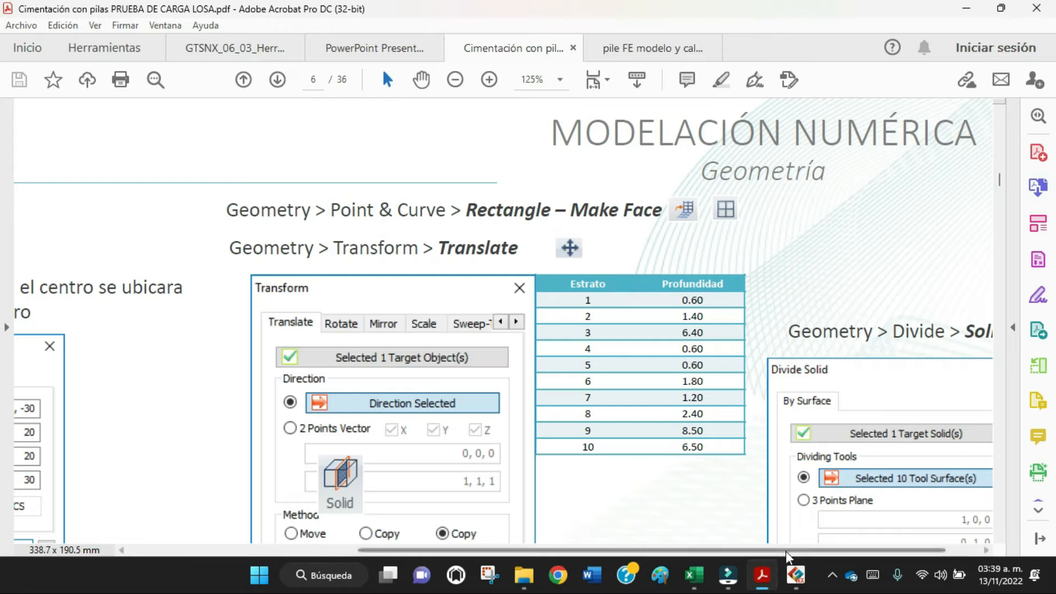
{"action": "left_click", "coordinate": [796, 575]}
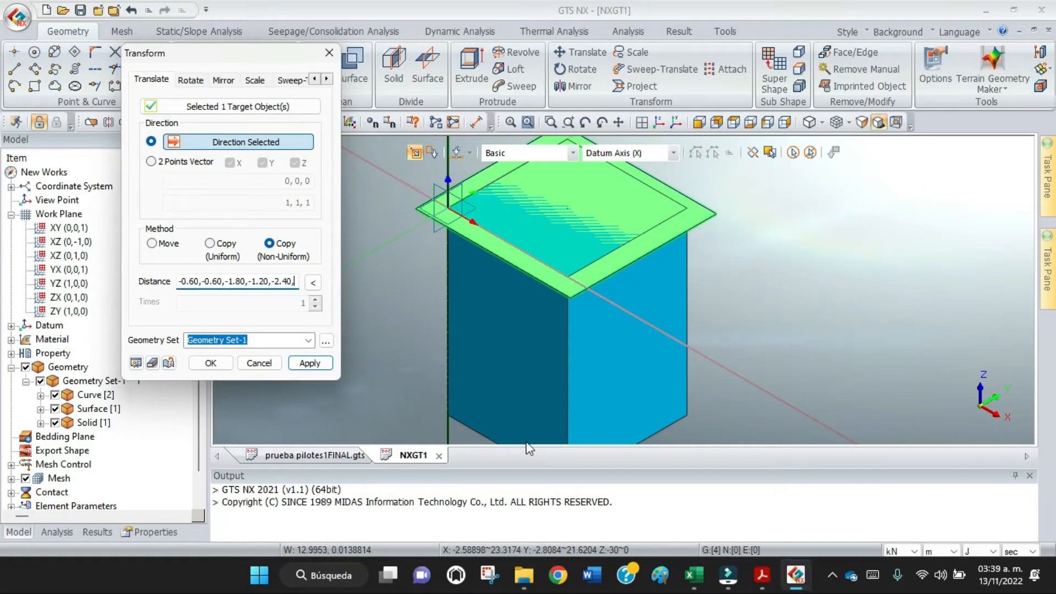
{"action": "type", "text": "-"}
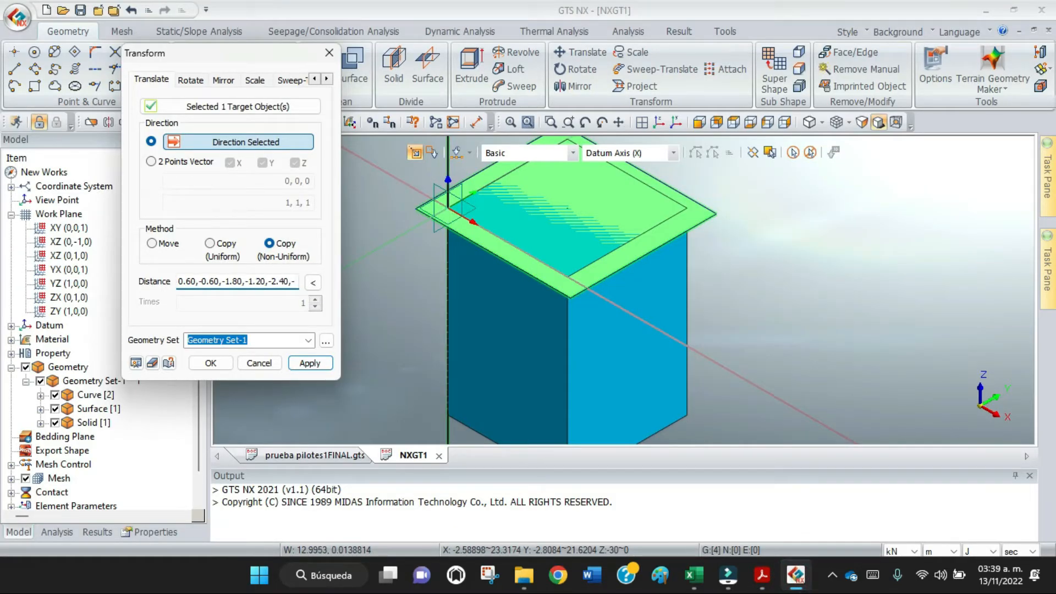
{"action": "type", "text": "8.50"}
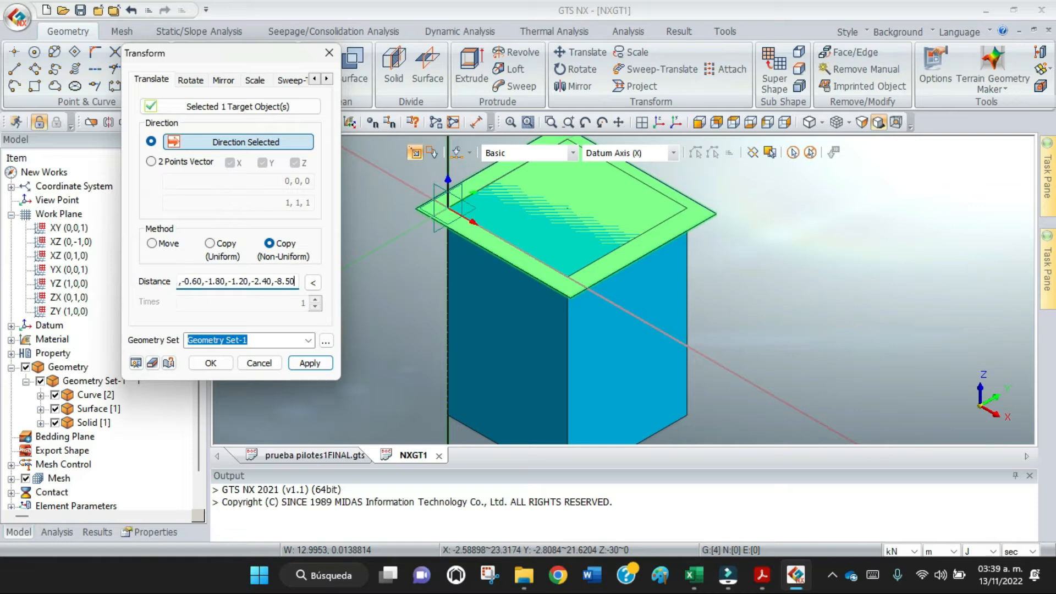
{"action": "type", "text": ","}
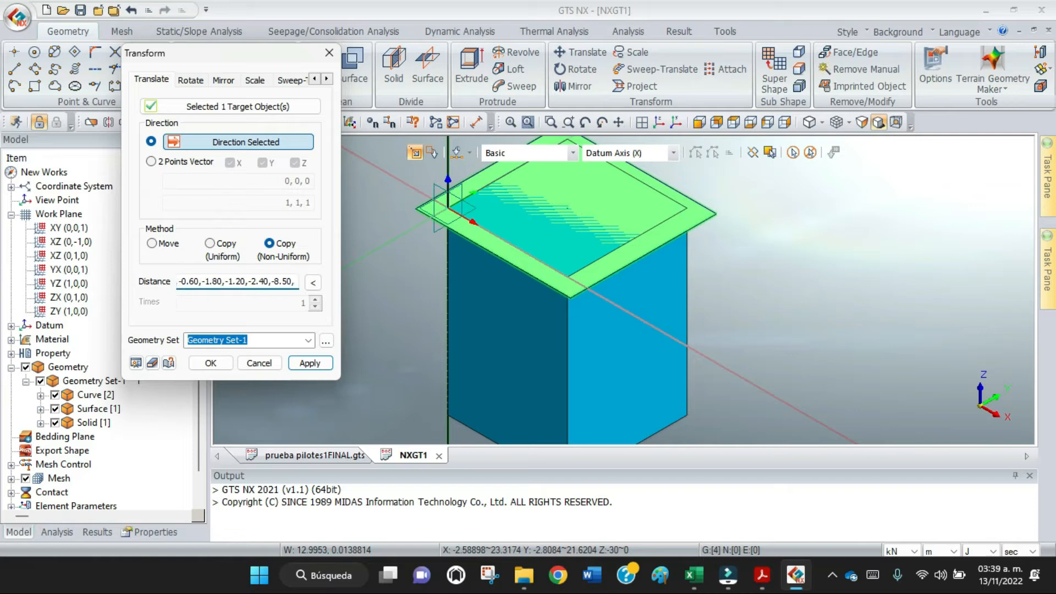
{"action": "type", "text": "-6.50"}
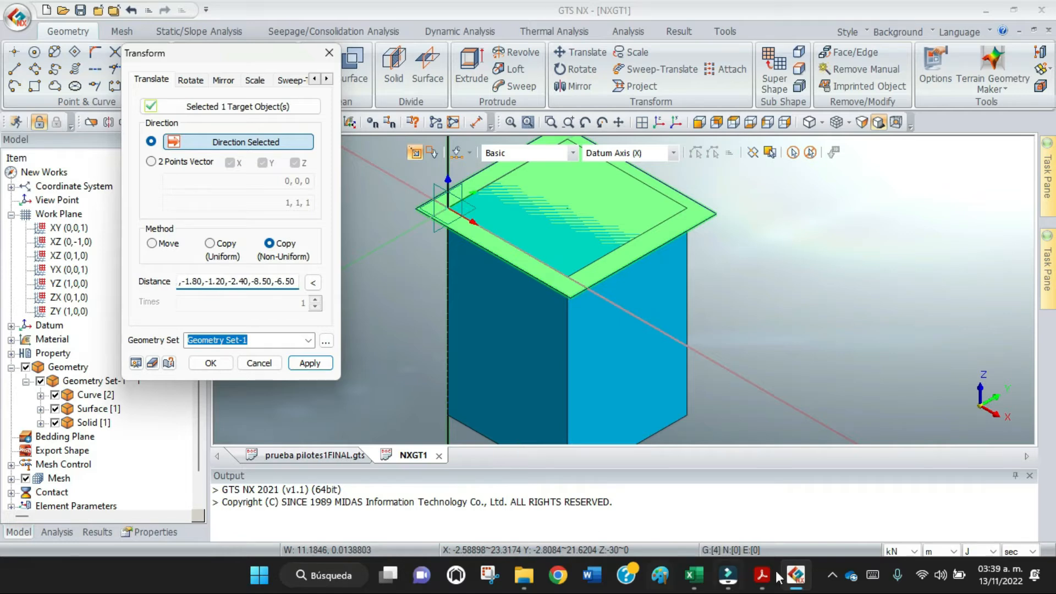
Step: Recheck the depth table in the Acrobat PDF, then preview and create the non-uniform face copies in GTS NX
{"action": "mouse_move", "coordinate": [771, 585]}
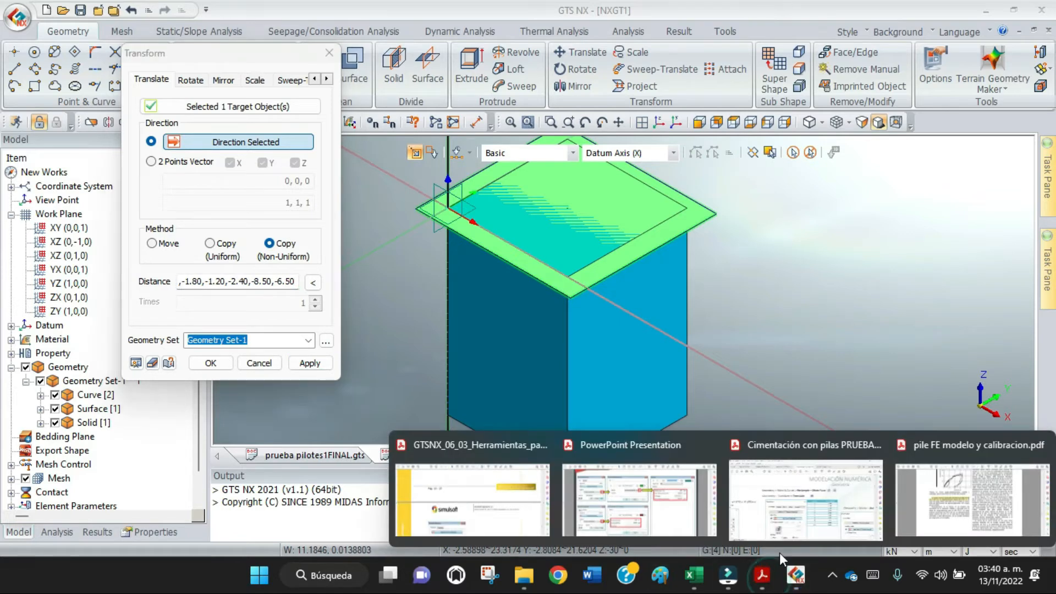
{"action": "left_click", "coordinate": [792, 518]}
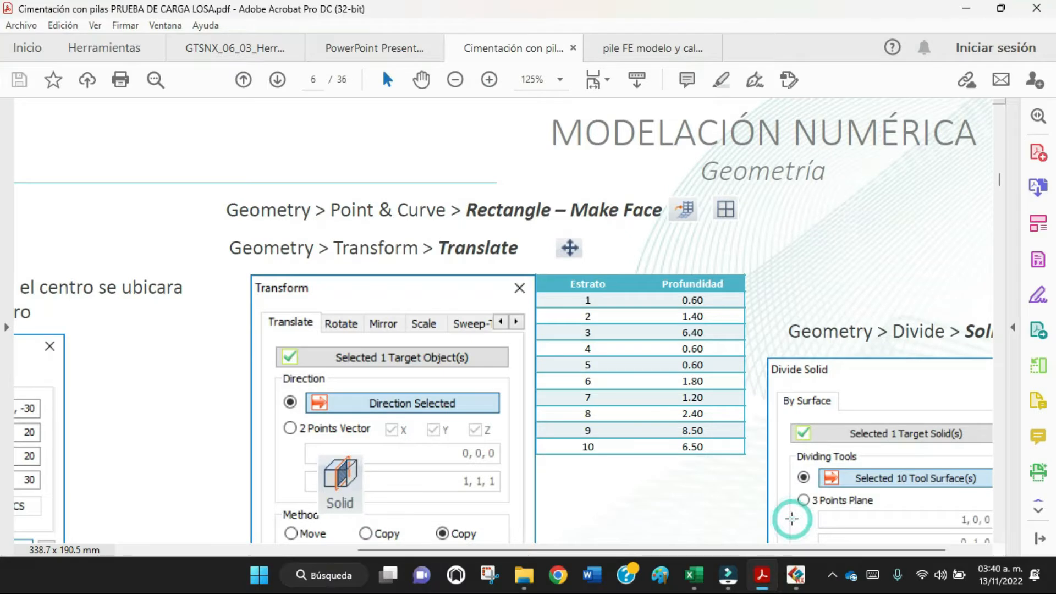
{"action": "left_click", "coordinate": [796, 575]}
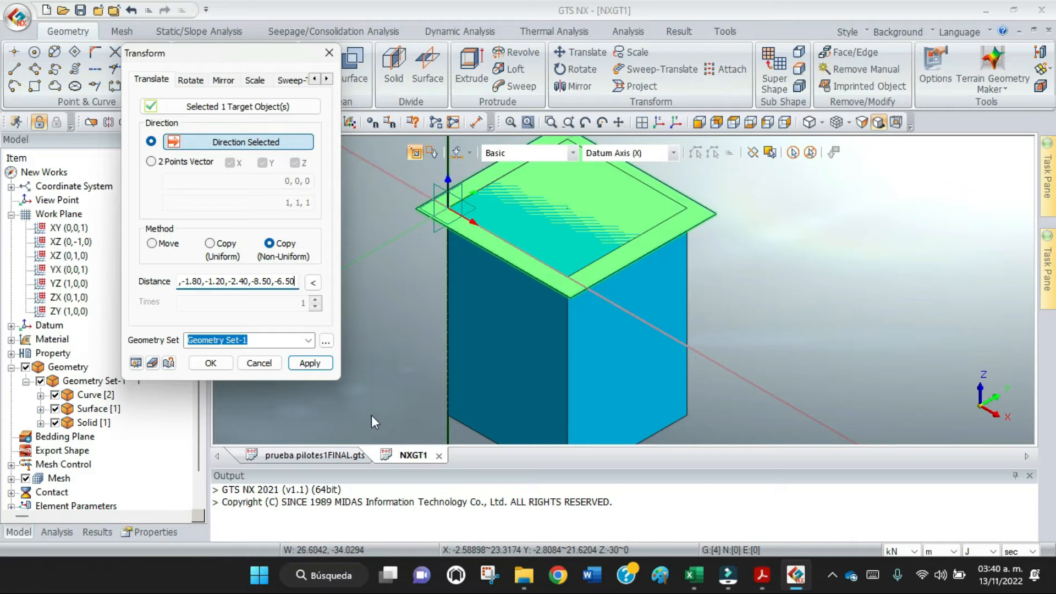
{"action": "left_click", "coordinate": [138, 366]}
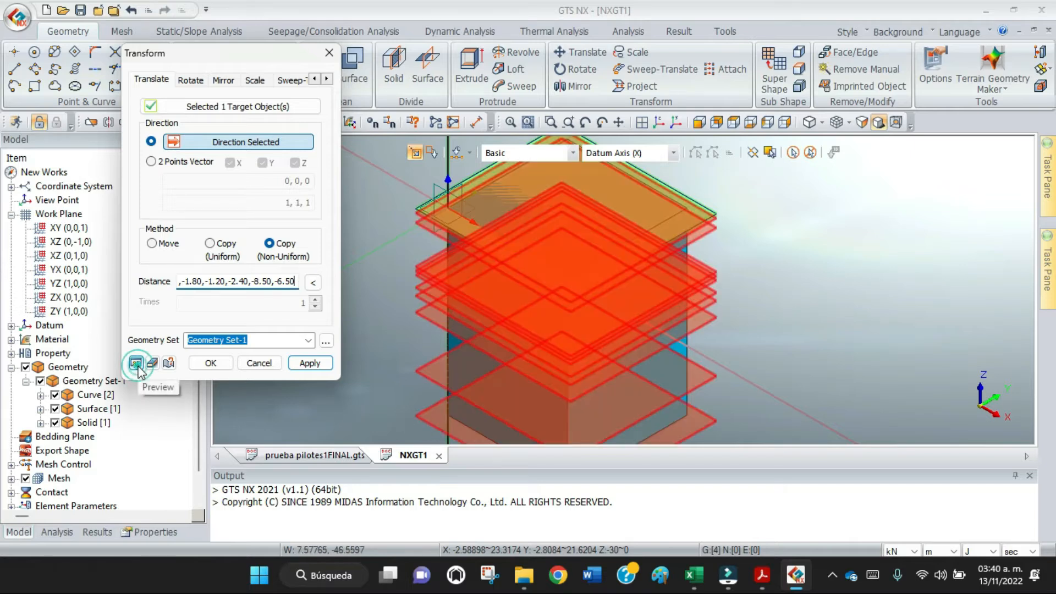
{"action": "left_click", "coordinate": [205, 368]}
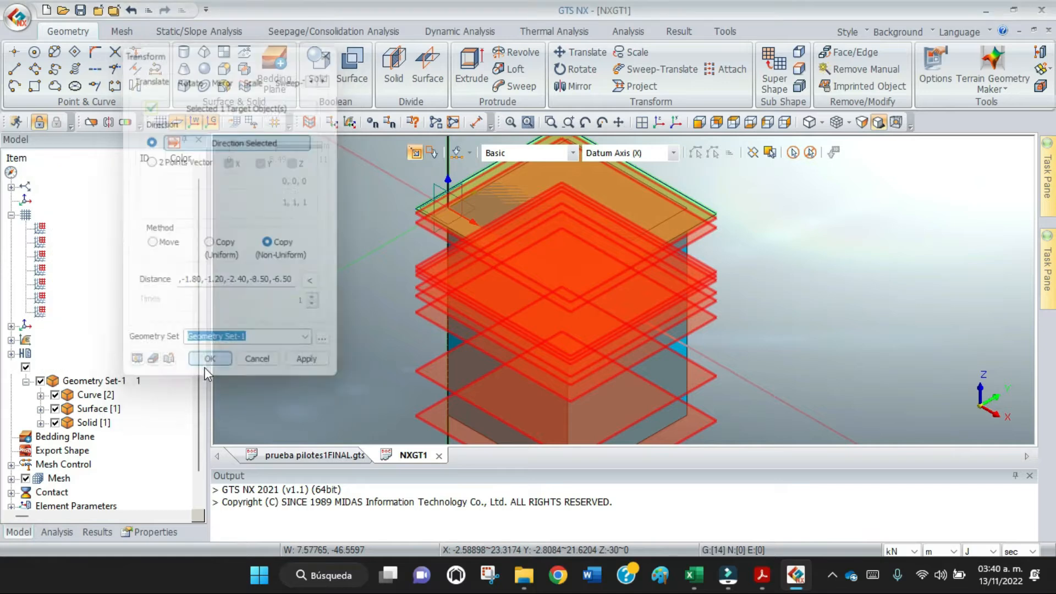
Step: Delete the original face lying on top of the soil block
{"action": "left_click", "coordinate": [705, 216]}
{"action": "right_click", "coordinate": [703, 212]}
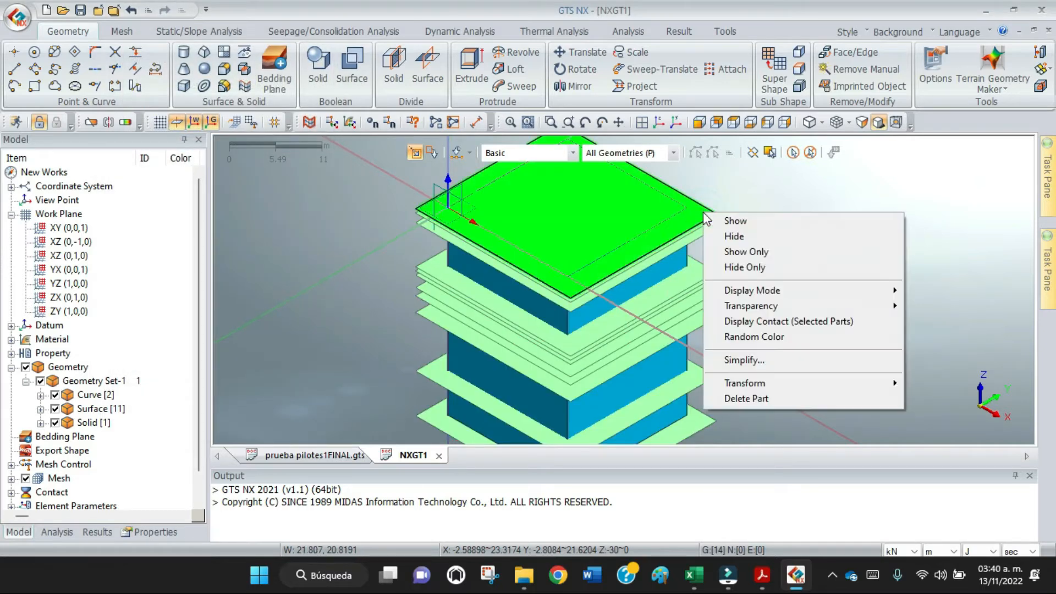
{"action": "left_click", "coordinate": [801, 397]}
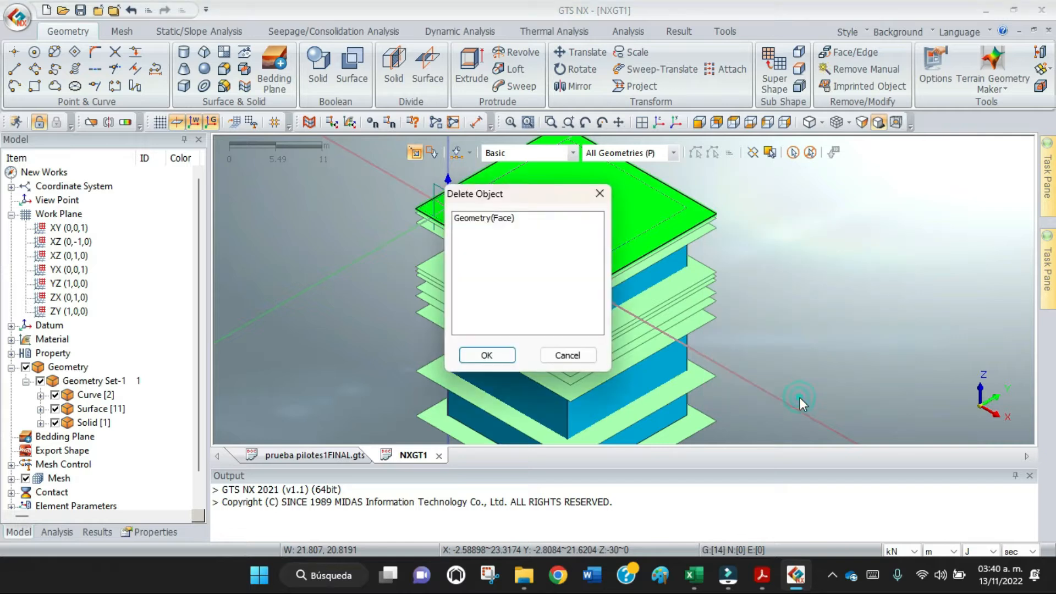
{"action": "left_click", "coordinate": [487, 355]}
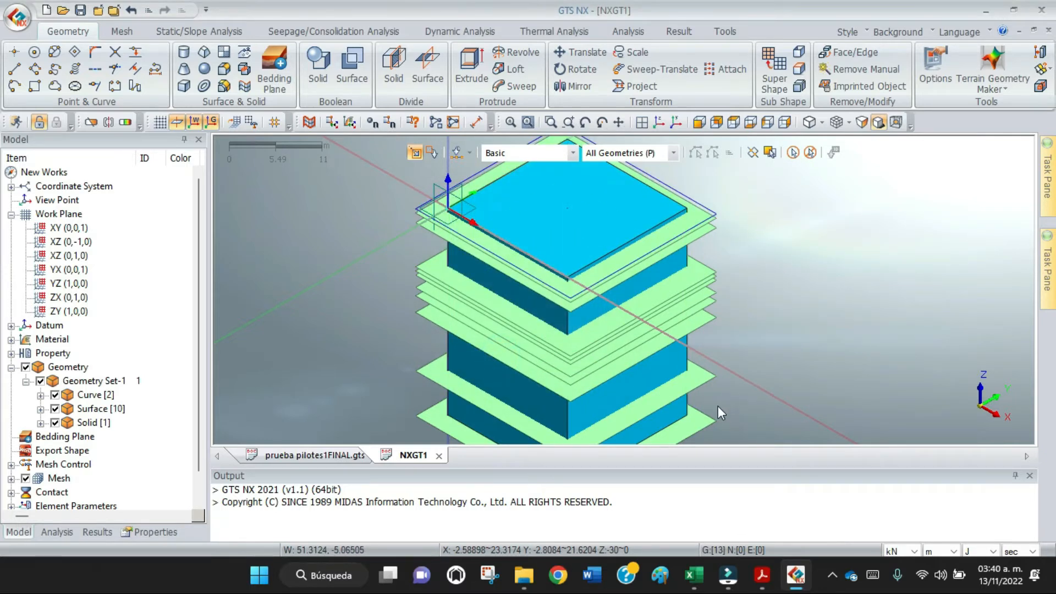
Step: Delete the lowest copied face at the base of the soil block
{"action": "left_click", "coordinate": [704, 423]}
{"action": "right_click", "coordinate": [704, 423]}
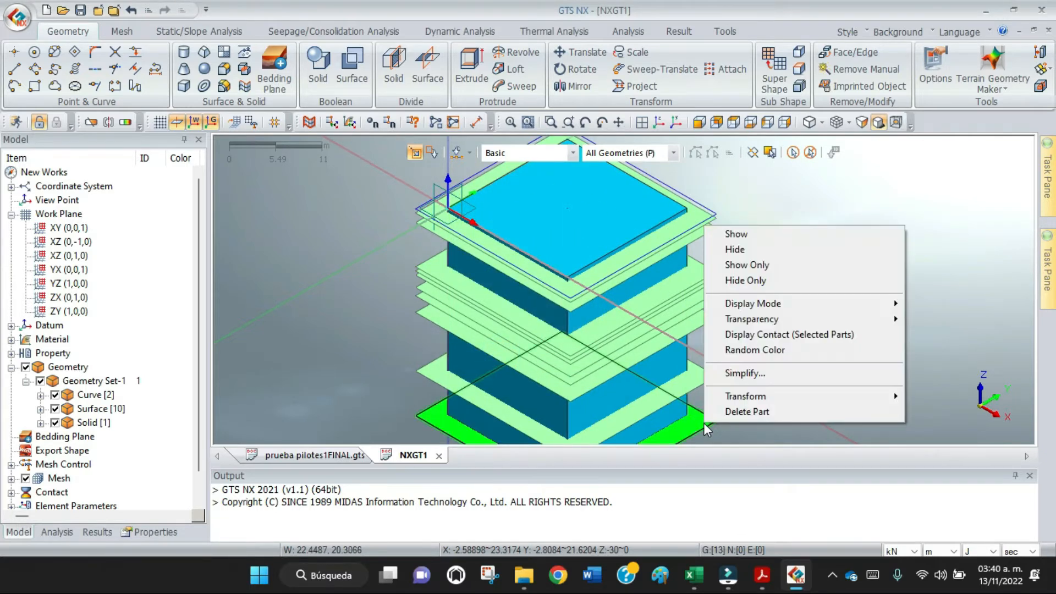
{"action": "left_click", "coordinate": [770, 411]}
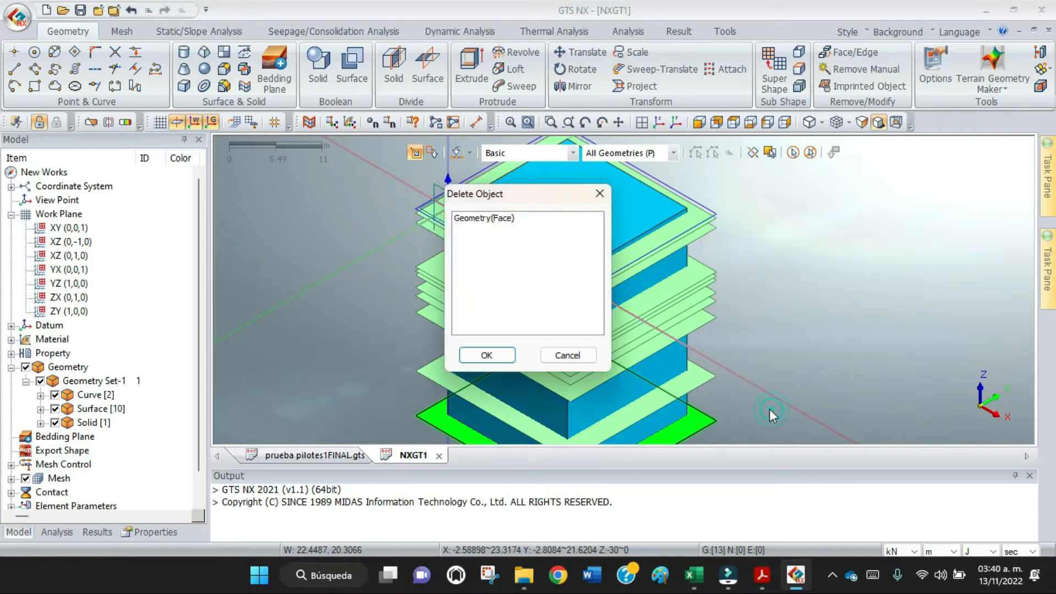
{"action": "left_click", "coordinate": [503, 352]}
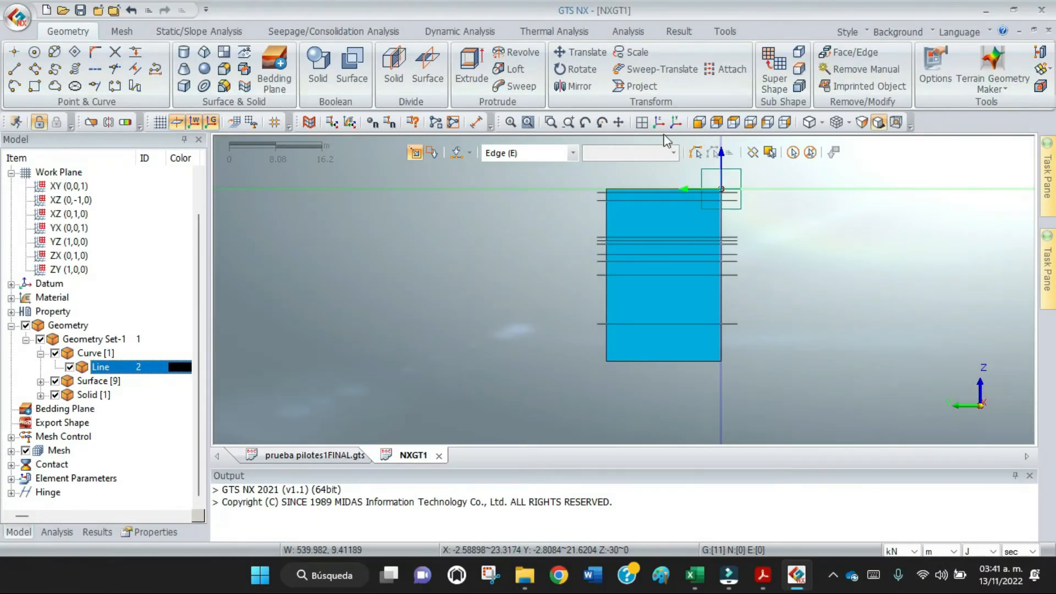
Step: Start a Divide Solid by surface operation with the Box solid as its target
{"action": "left_click", "coordinate": [659, 122]}
{"action": "scroll", "coordinate": [809, 242], "scroll_direction": "down", "scroll_amount": 1}
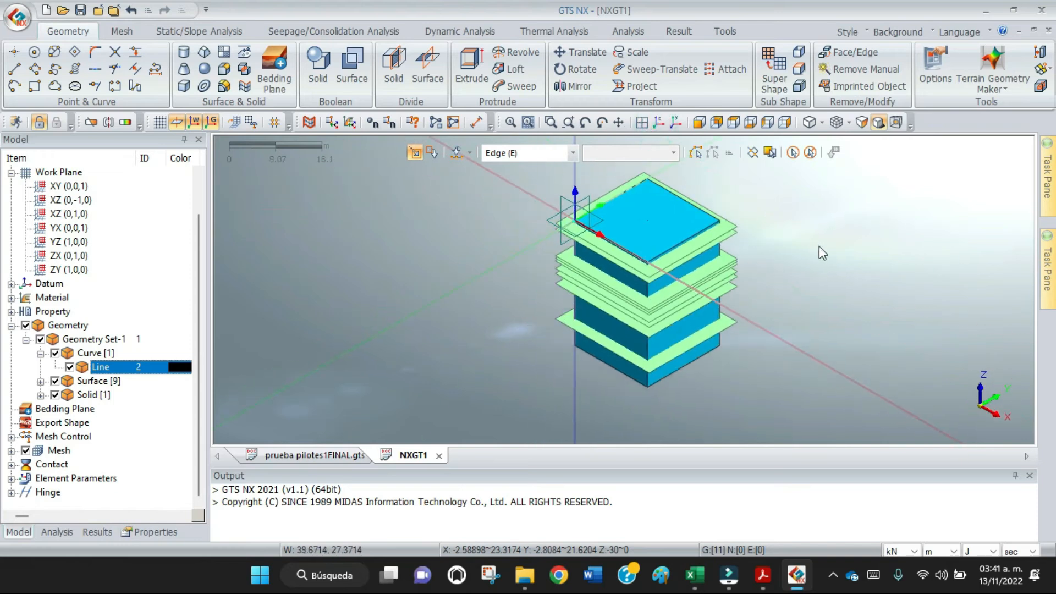
{"action": "left_click", "coordinate": [394, 66]}
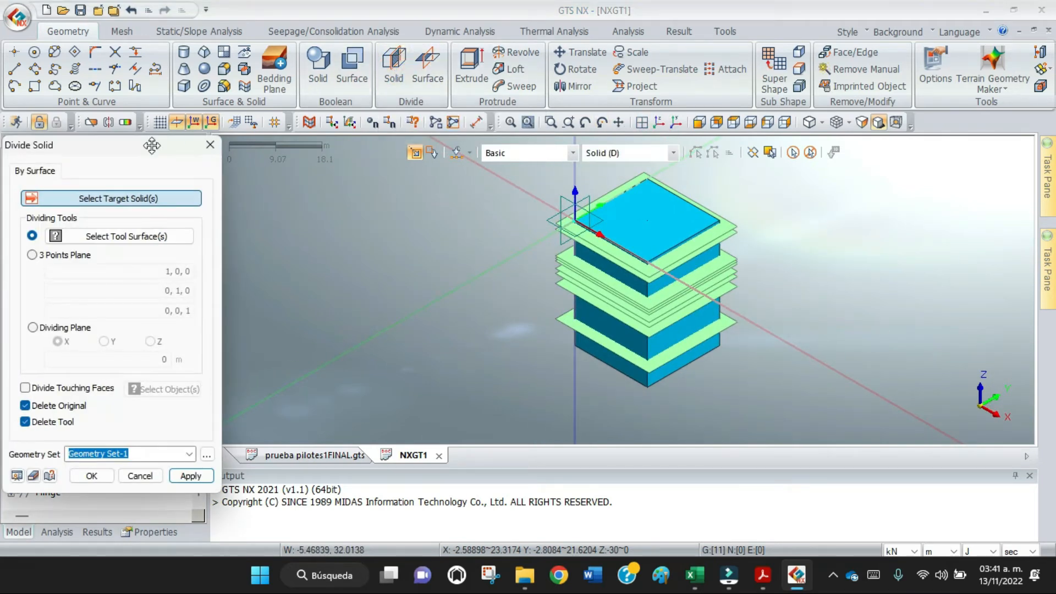
{"action": "left_click_drag", "start_coordinate": [146, 149], "coordinate": [405, 58]}
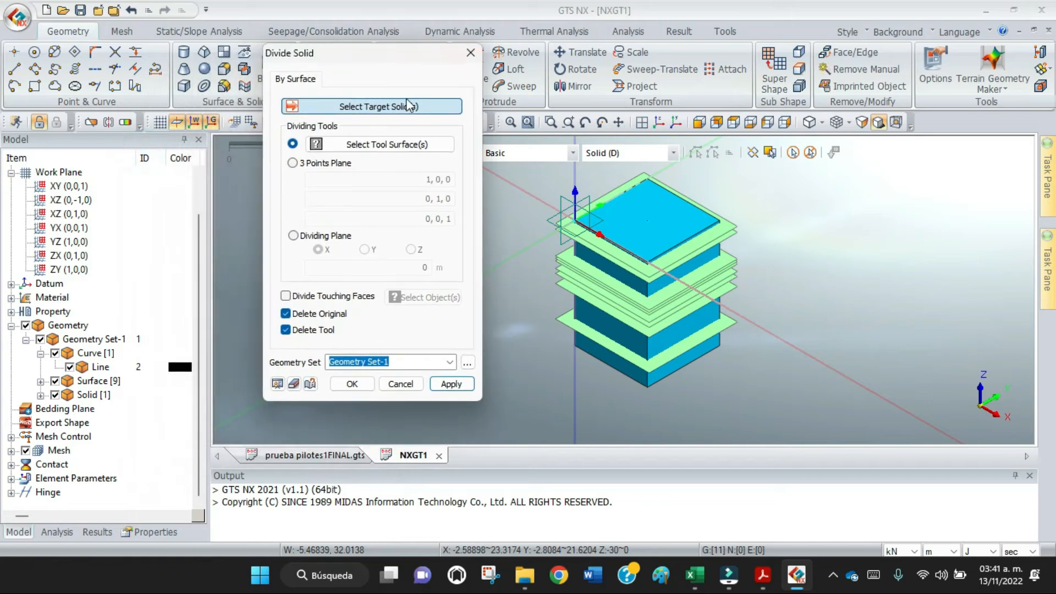
{"action": "left_click", "coordinate": [403, 110]}
{"action": "left_click", "coordinate": [40, 395]}
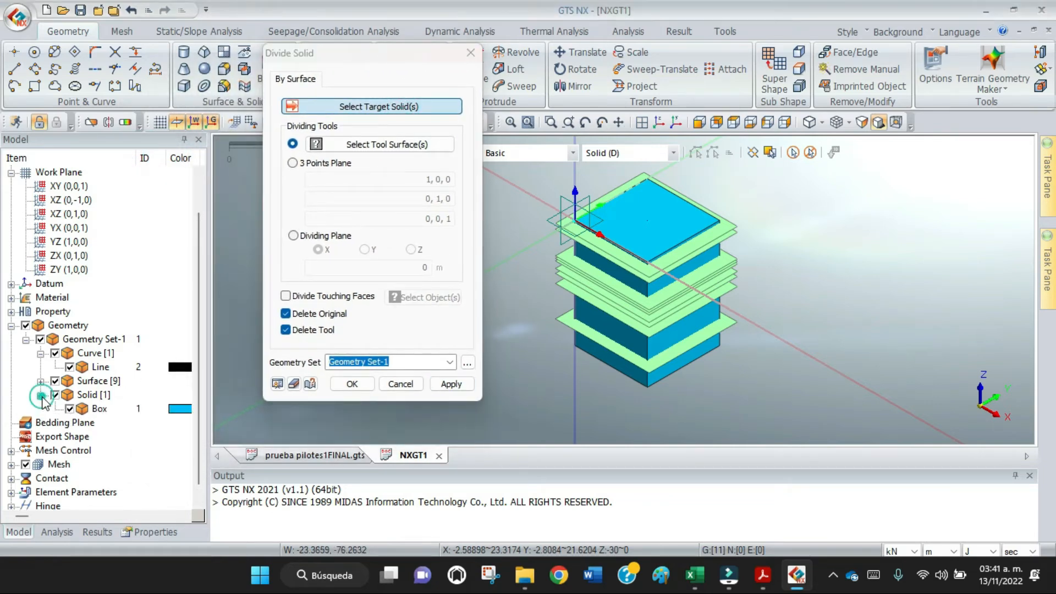
{"action": "left_click", "coordinate": [91, 409]}
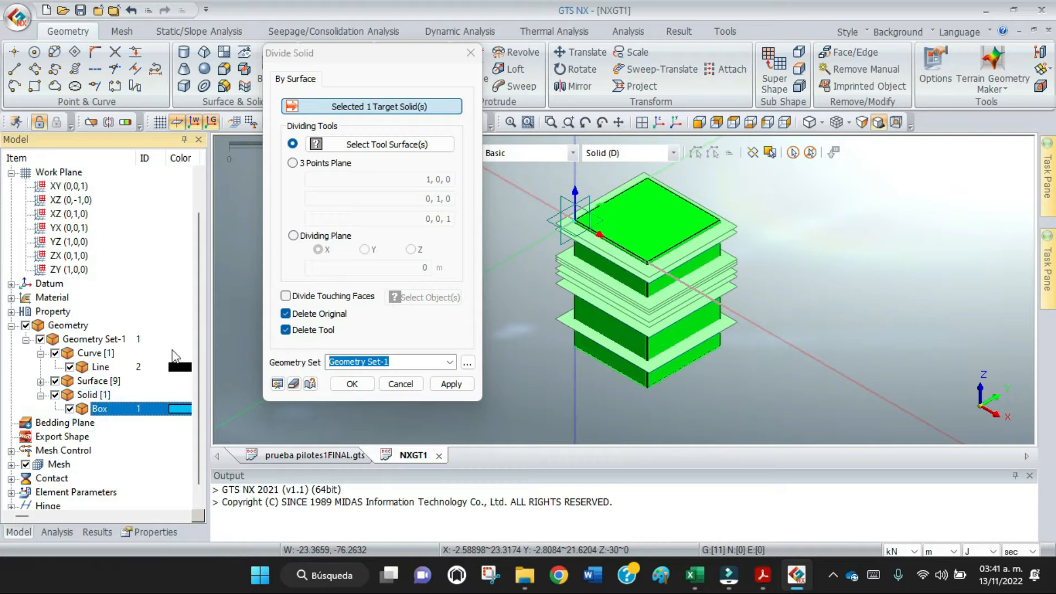
Step: Choose all nine stratum faces as tool surfaces and divide the box, deleting the original solid and the tools
{"action": "left_click", "coordinate": [393, 155]}
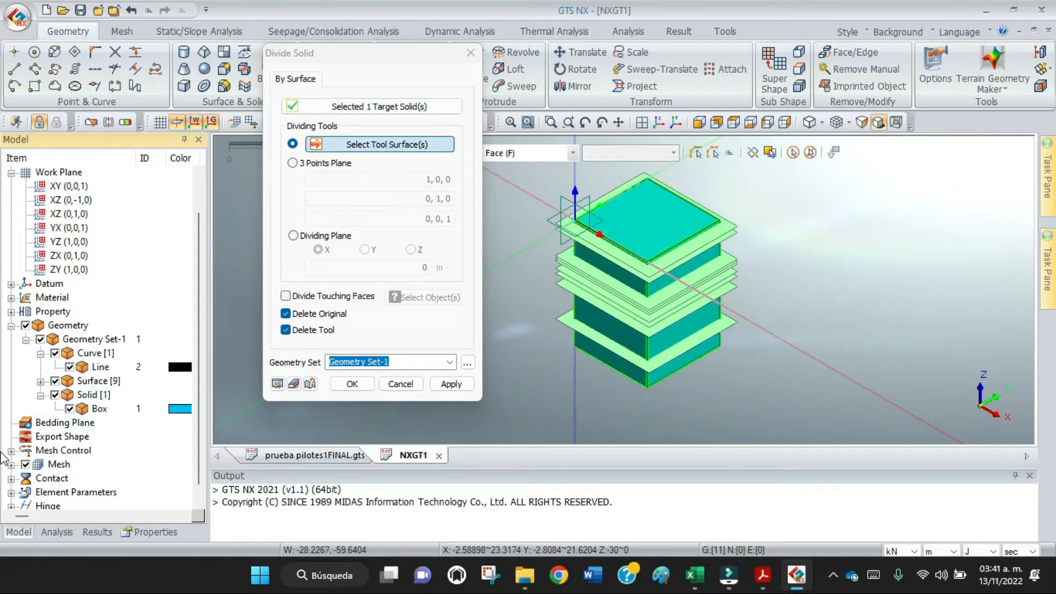
{"action": "left_click", "coordinate": [40, 381]}
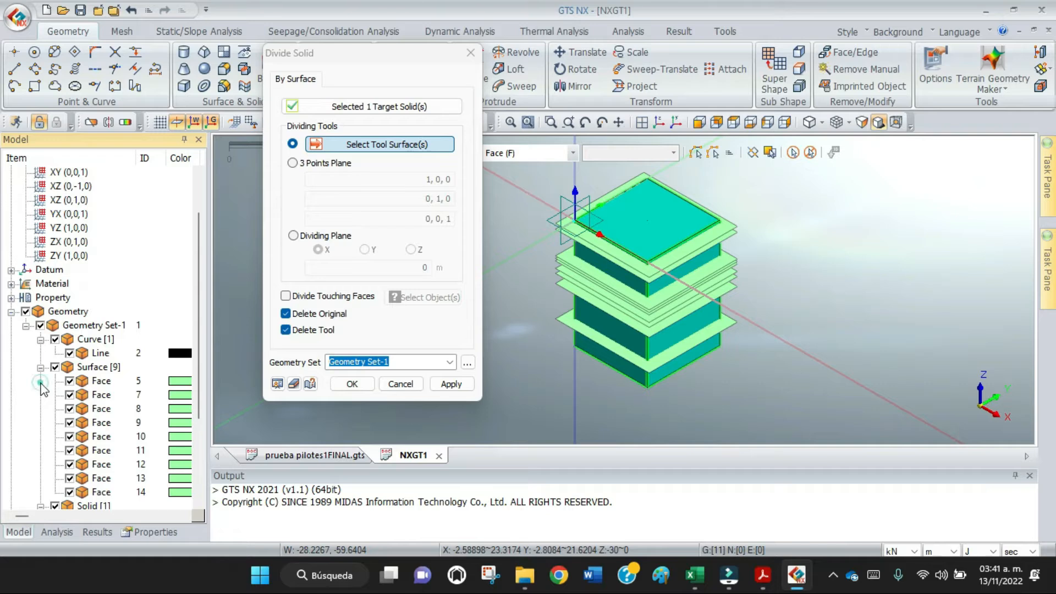
{"action": "left_click", "coordinate": [100, 381]}
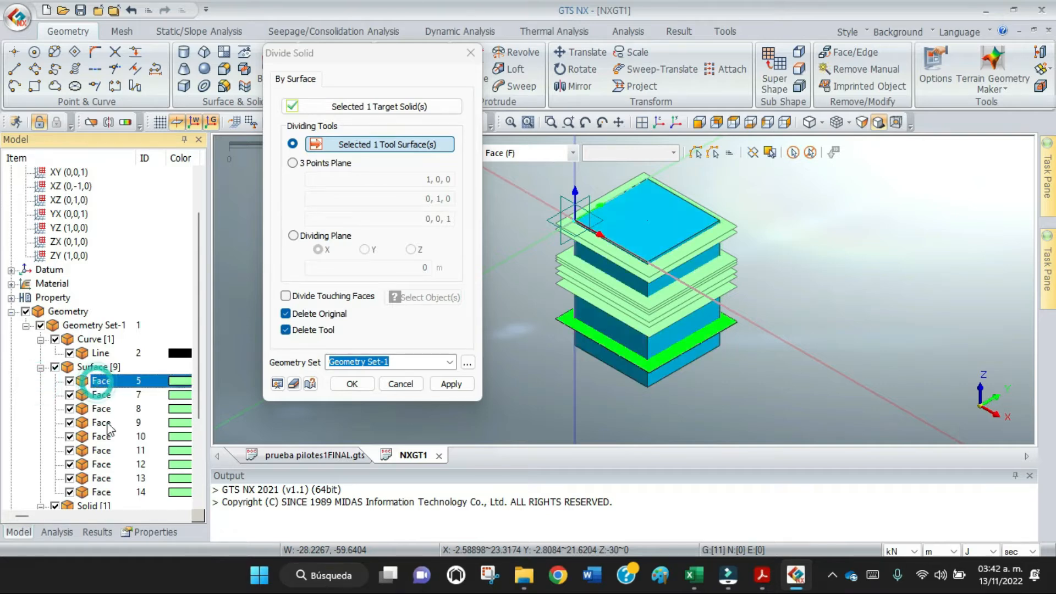
{"action": "left_click", "coordinate": [106, 491], "text": "shift"}
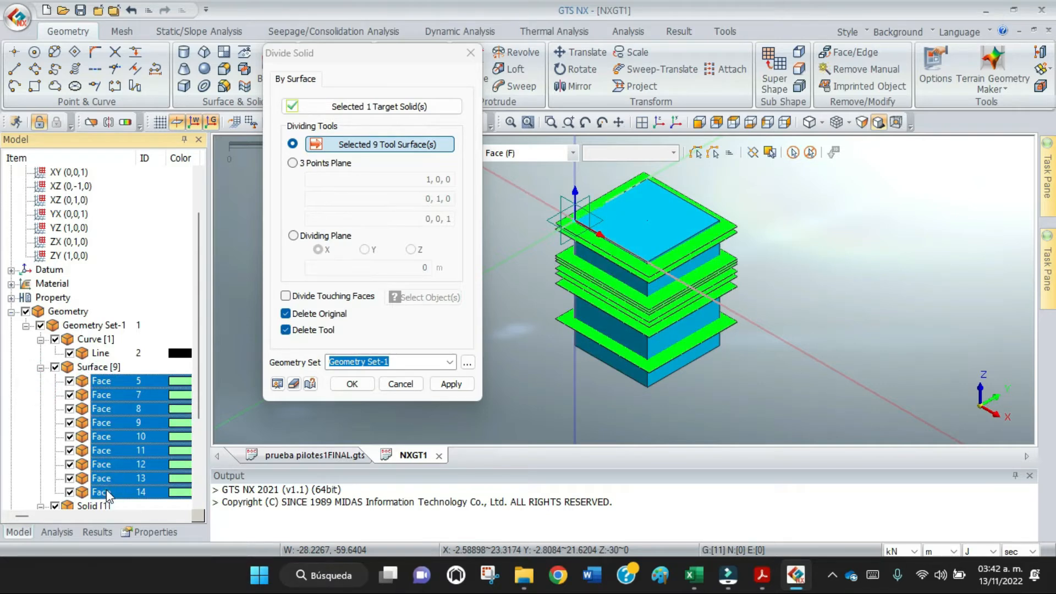
{"action": "left_click", "coordinate": [351, 384]}
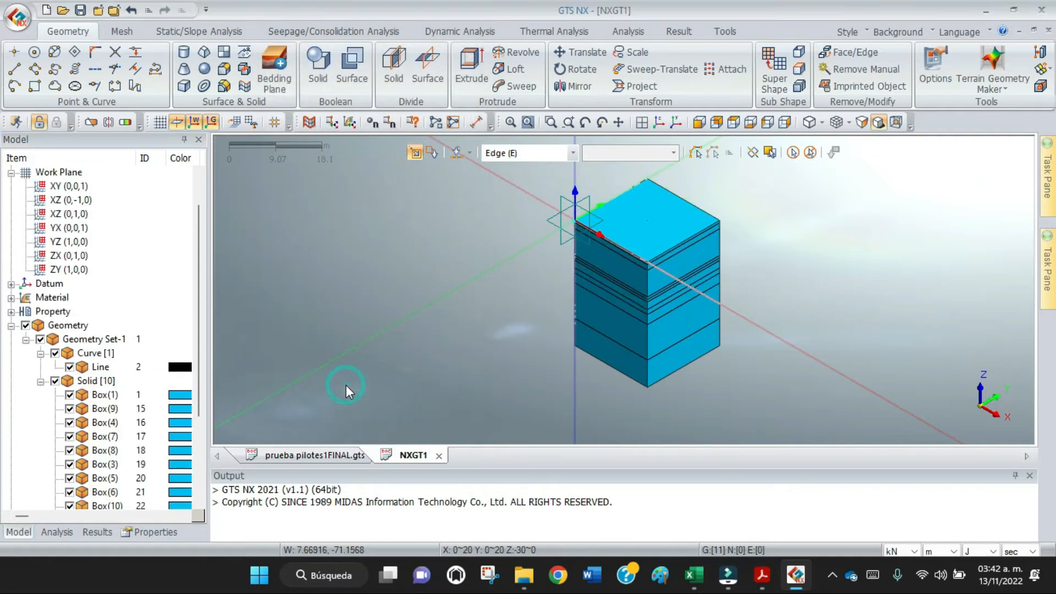
Step: Hide the ten divided box solids one at a time to examine each stratum and the embedded pile line
{"action": "scroll", "coordinate": [737, 219], "scroll_direction": "up", "scroll_amount": 1}
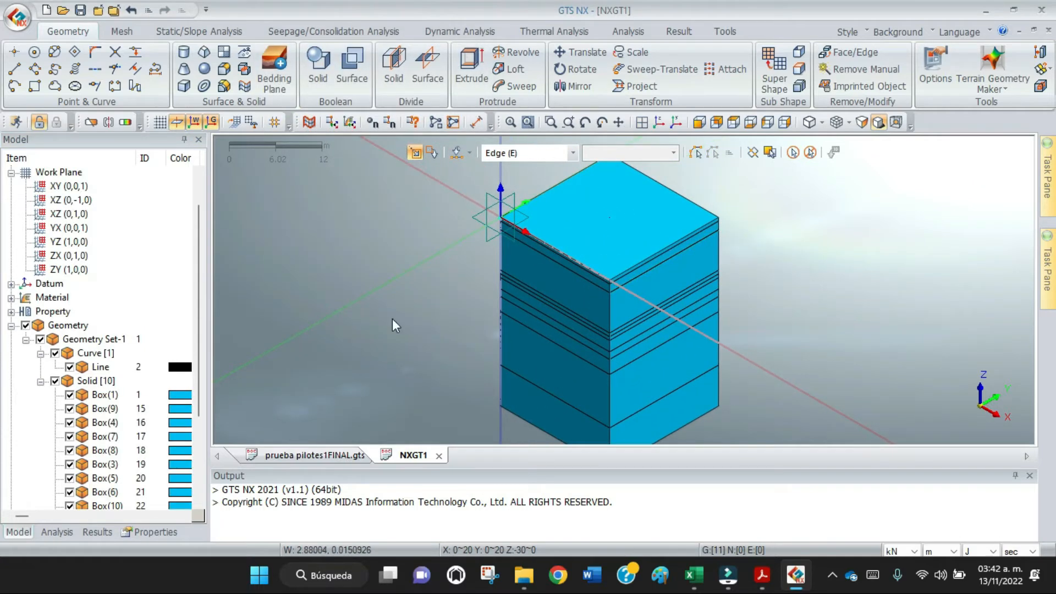
{"action": "left_click_drag", "start_coordinate": [202, 379], "coordinate": [203, 438]}
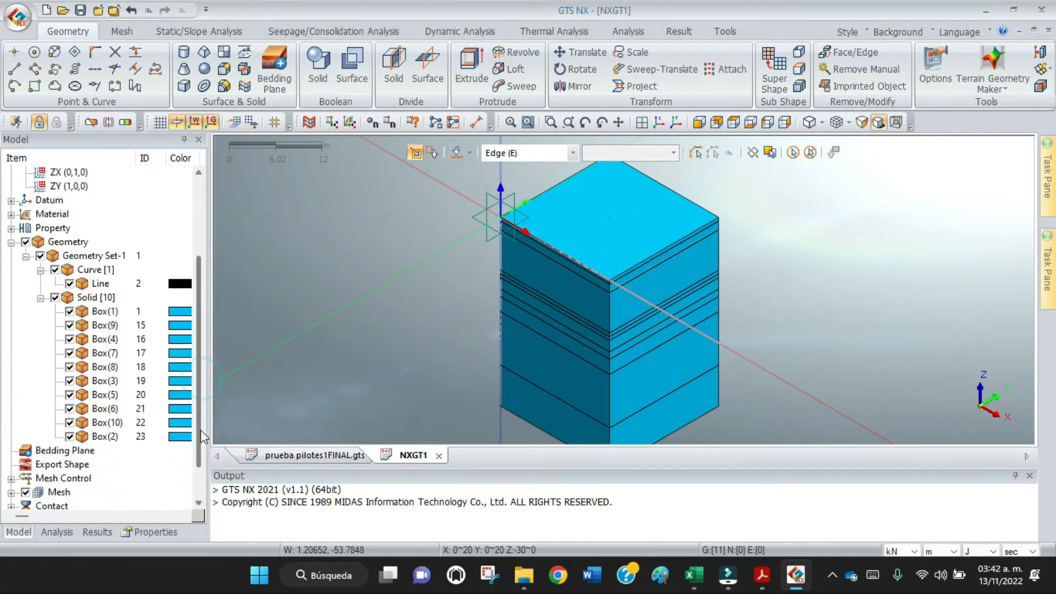
{"action": "left_click", "coordinate": [69, 312]}
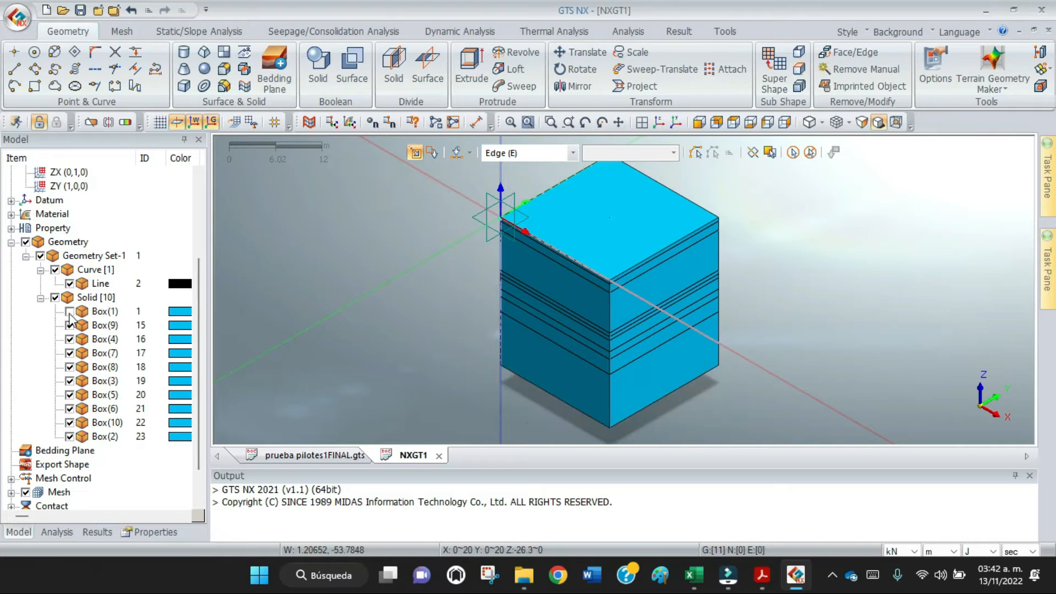
{"action": "left_click", "coordinate": [69, 311]}
{"action": "left_click", "coordinate": [70, 325]}
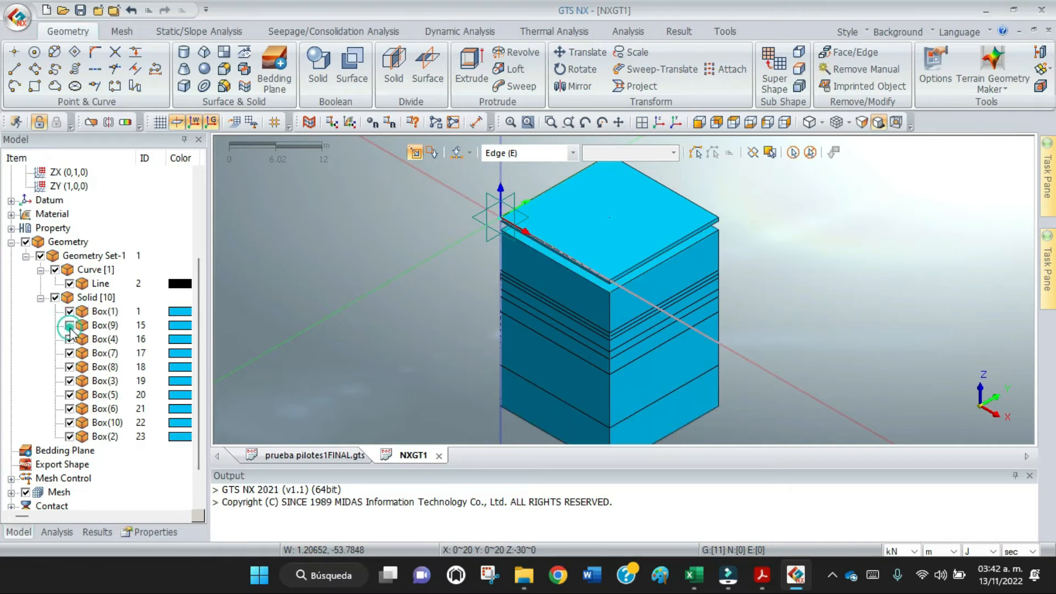
{"action": "left_click", "coordinate": [70, 339]}
{"action": "left_click", "coordinate": [69, 353]}
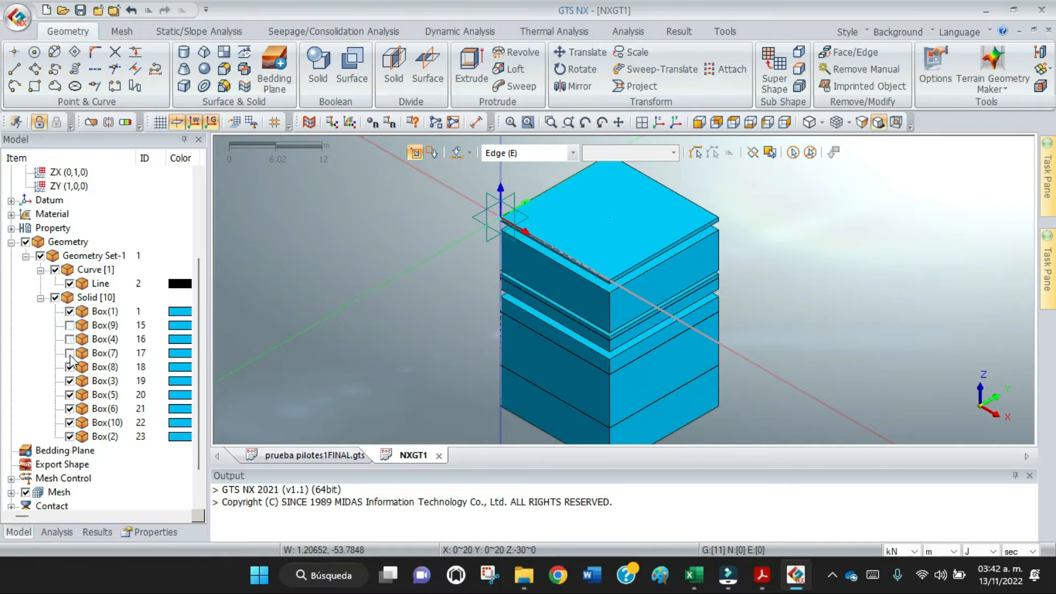
{"action": "left_click", "coordinate": [70, 366]}
{"action": "left_click", "coordinate": [69, 380]}
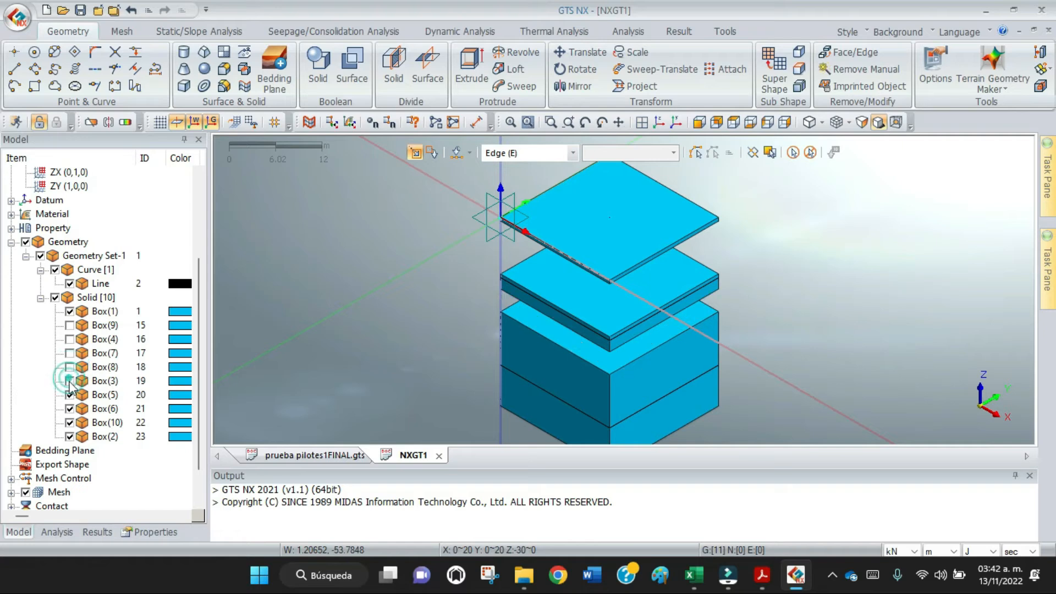
{"action": "left_click", "coordinate": [69, 395]}
{"action": "left_click", "coordinate": [69, 408]}
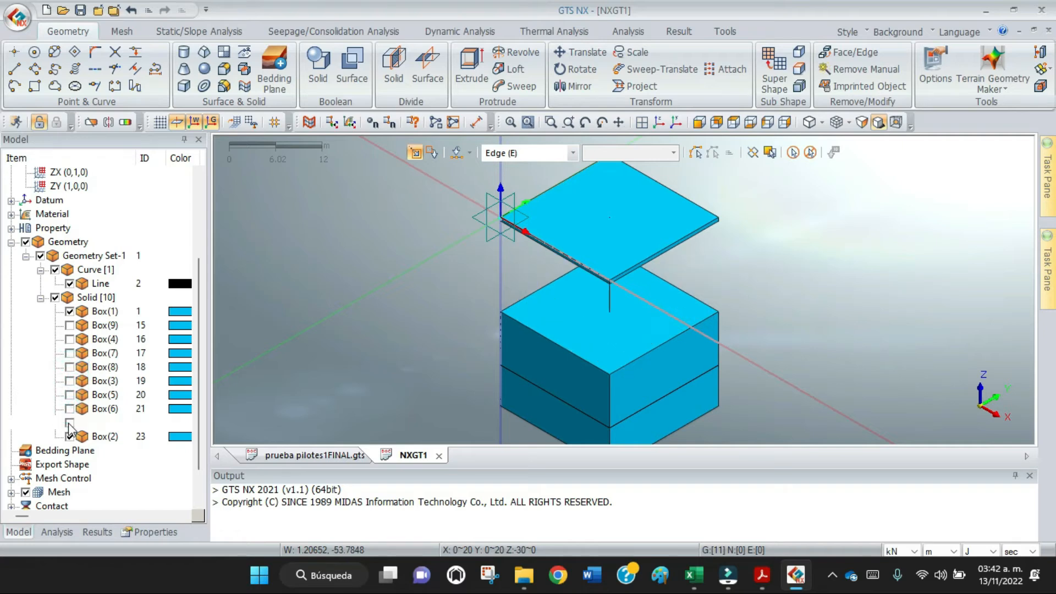
{"action": "left_click", "coordinate": [69, 422]}
{"action": "left_click", "coordinate": [70, 437]}
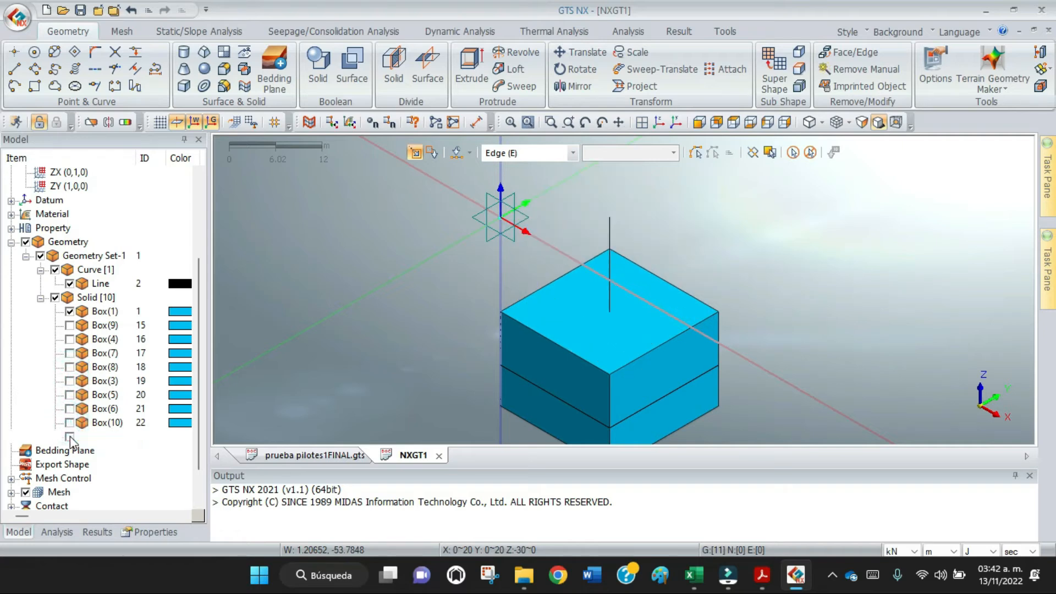
{"action": "left_click", "coordinate": [69, 311]}
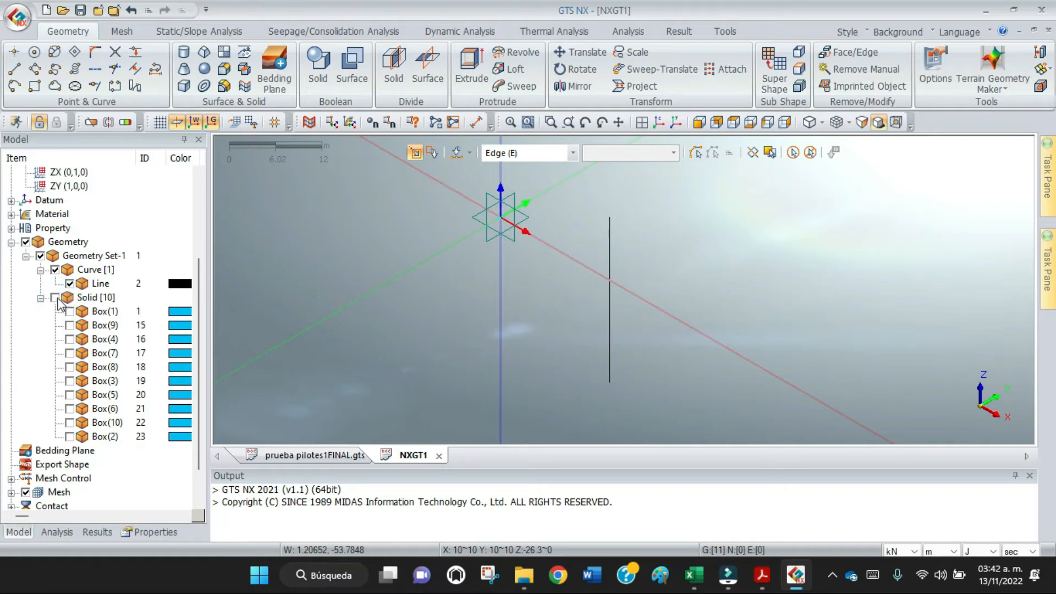
Step: Redisplay all ten solids together, toggling the whole solid group off and on to compare the pile line with the block
{"action": "left_click", "coordinate": [55, 297]}
{"action": "scroll", "coordinate": [725, 241], "scroll_direction": "down", "scroll_amount": 3}
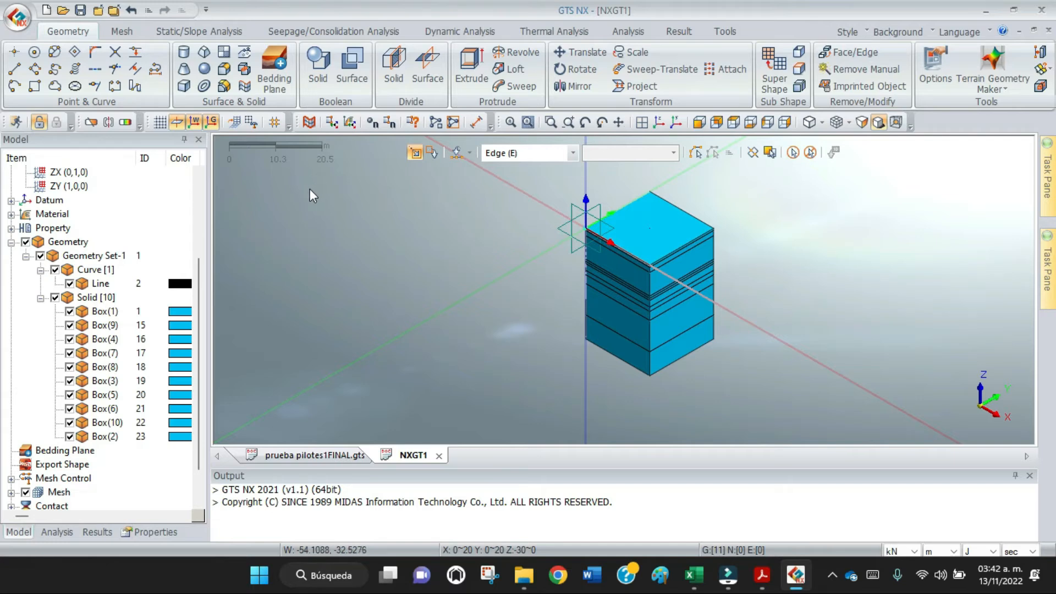
{"action": "left_click", "coordinate": [55, 298]}
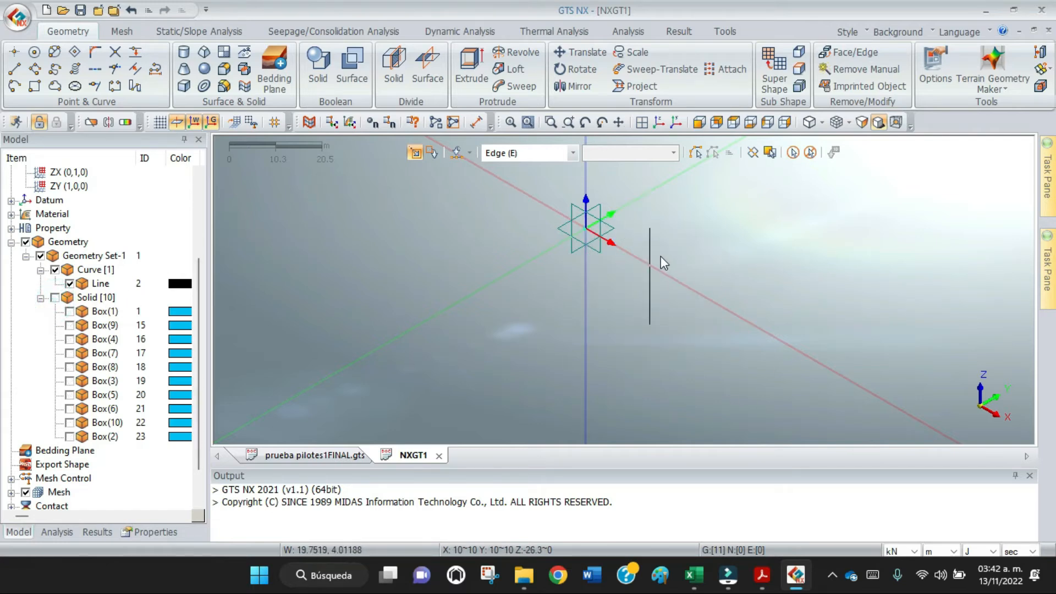
{"action": "left_click", "coordinate": [55, 298]}
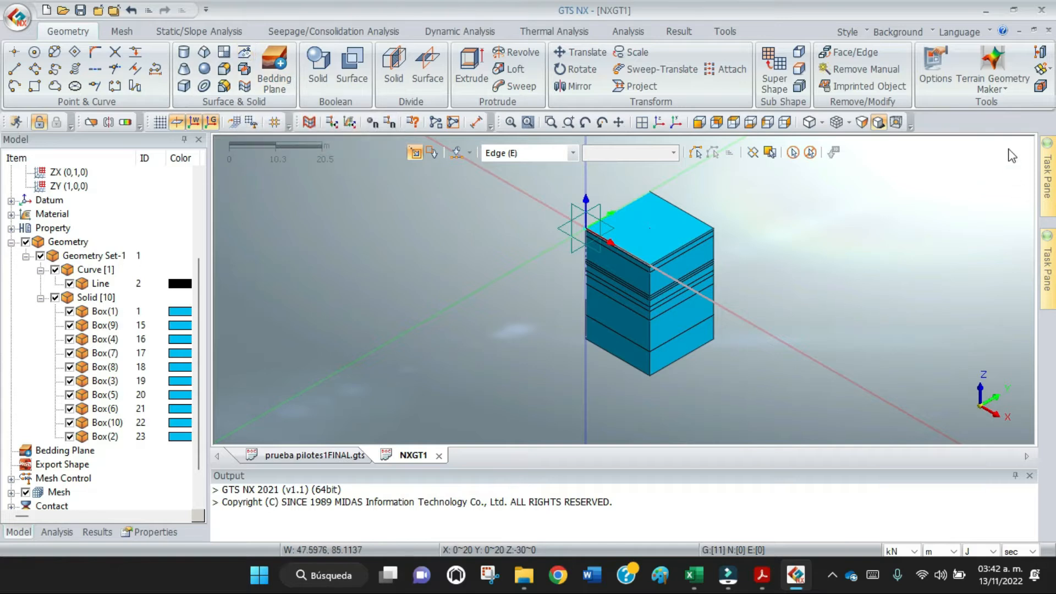
Step: Check the visible shapes for duplicate edges and faces, including sub-edges and sub-faces, and examine the interfaces between the strata
{"action": "left_click", "coordinate": [1045, 89]}
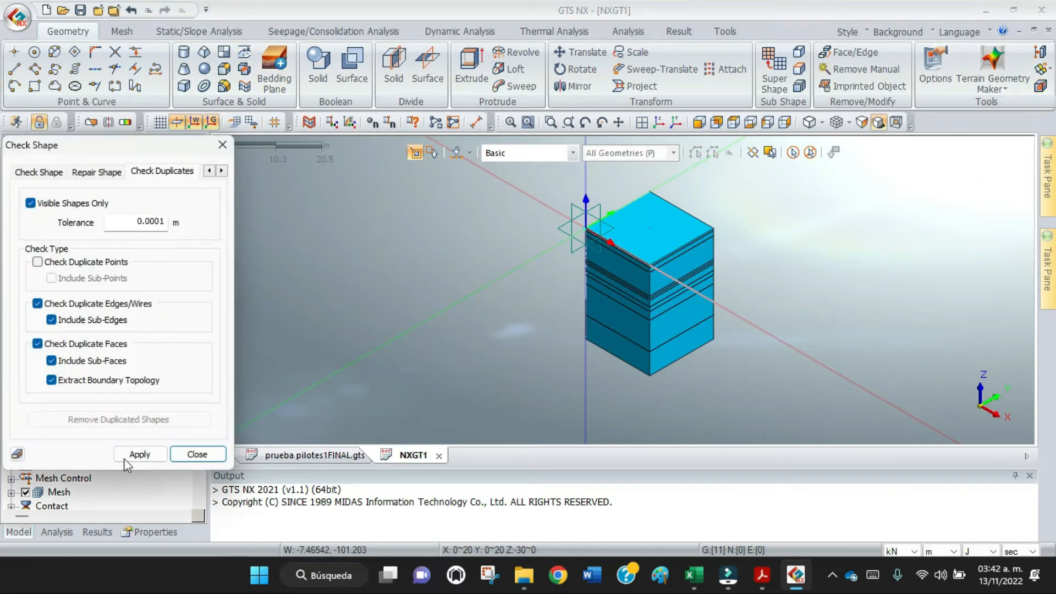
{"action": "left_click", "coordinate": [138, 456]}
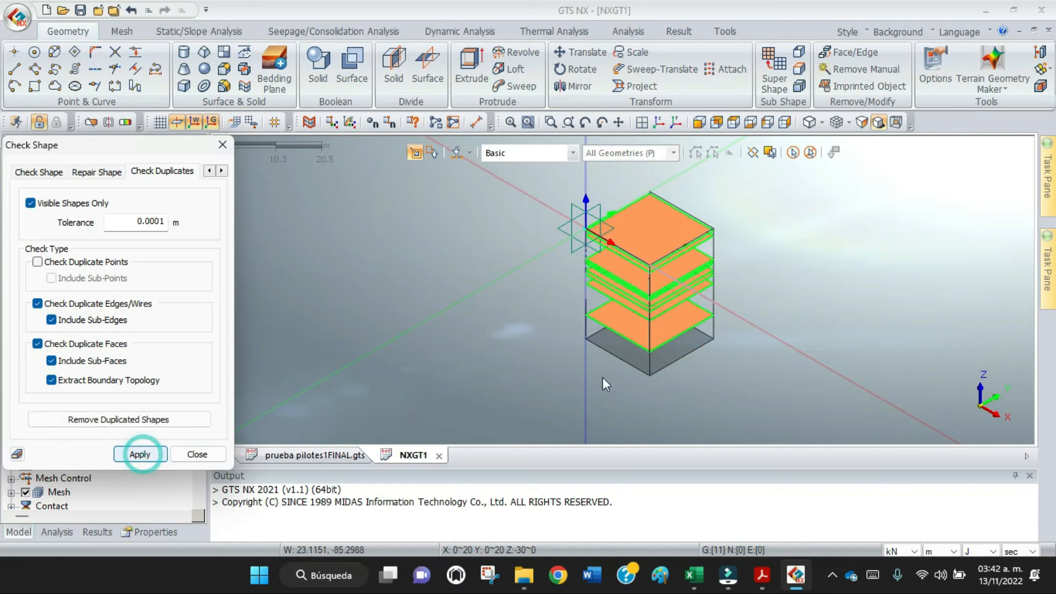
{"action": "scroll", "coordinate": [708, 225], "scroll_direction": "up", "scroll_amount": 4}
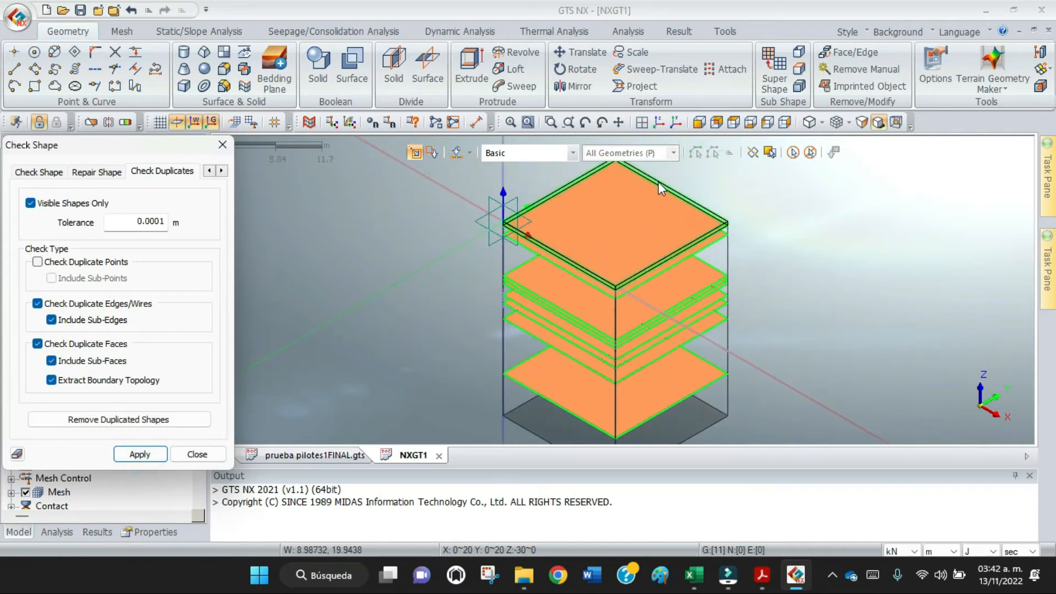
{"action": "left_click", "coordinate": [585, 122]}
{"action": "left_click_drag", "start_coordinate": [738, 189], "coordinate": [767, 204]}
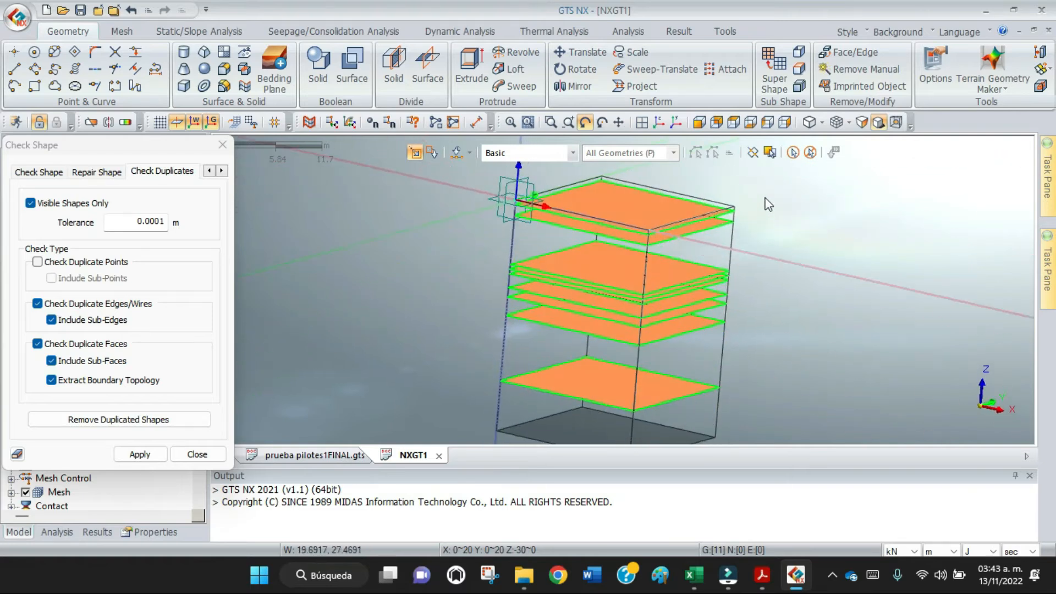
{"action": "left_click", "coordinate": [207, 458]}
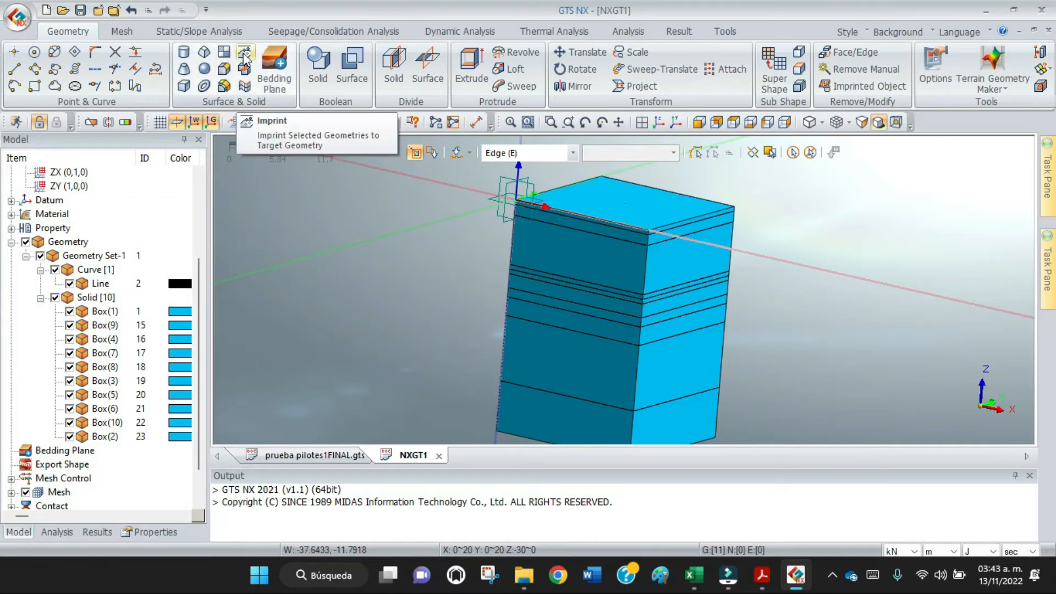
Step: Imprint the pile line onto all ten soil solids using Imprint Auto, with the solids as targets and the line as tool
{"action": "left_click", "coordinate": [244, 55]}
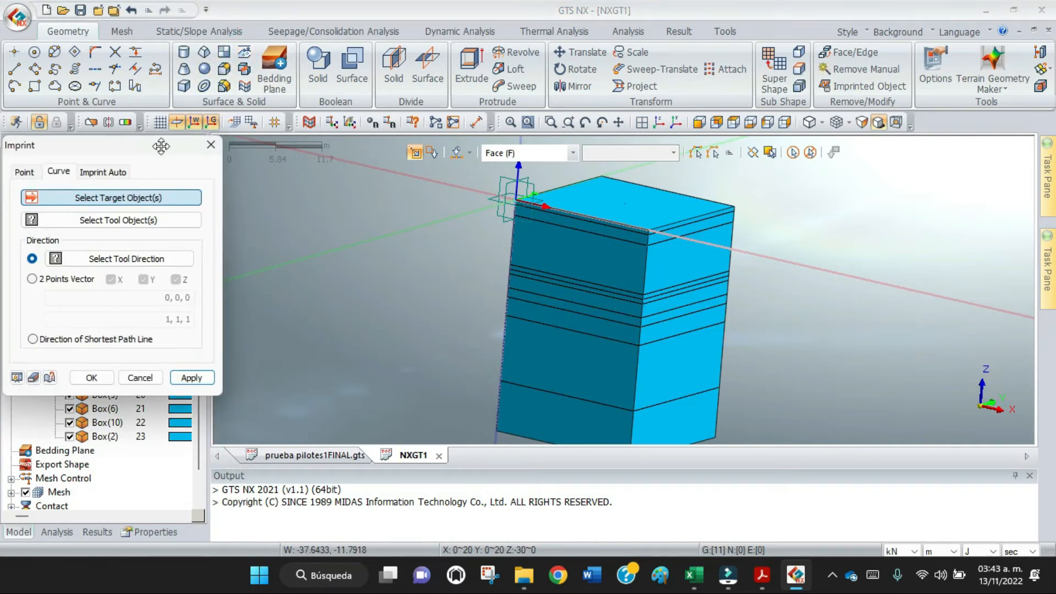
{"action": "left_click_drag", "start_coordinate": [156, 148], "coordinate": [369, 58]}
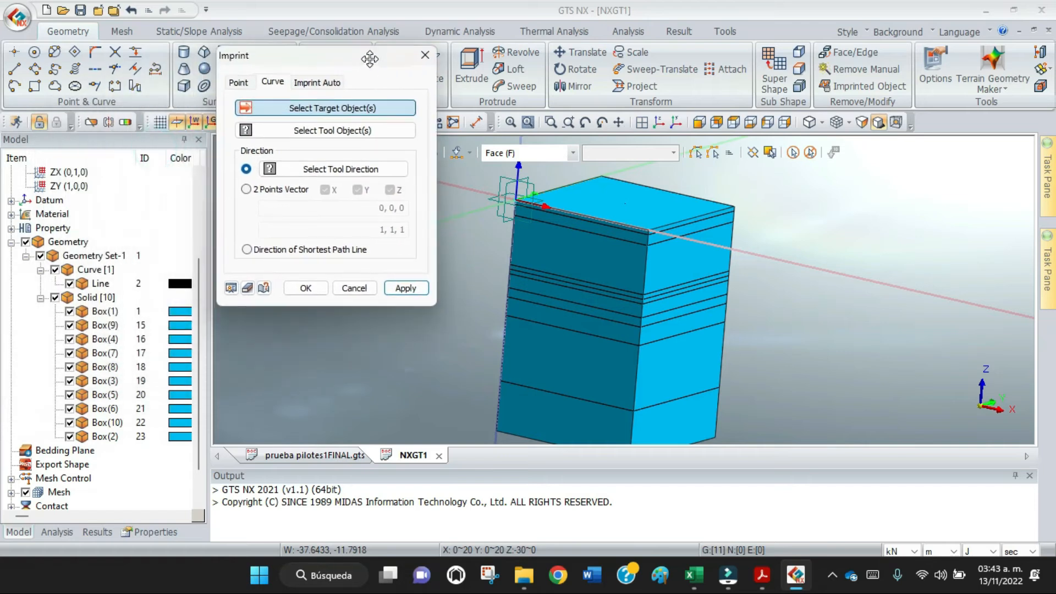
{"action": "left_click", "coordinate": [317, 82]}
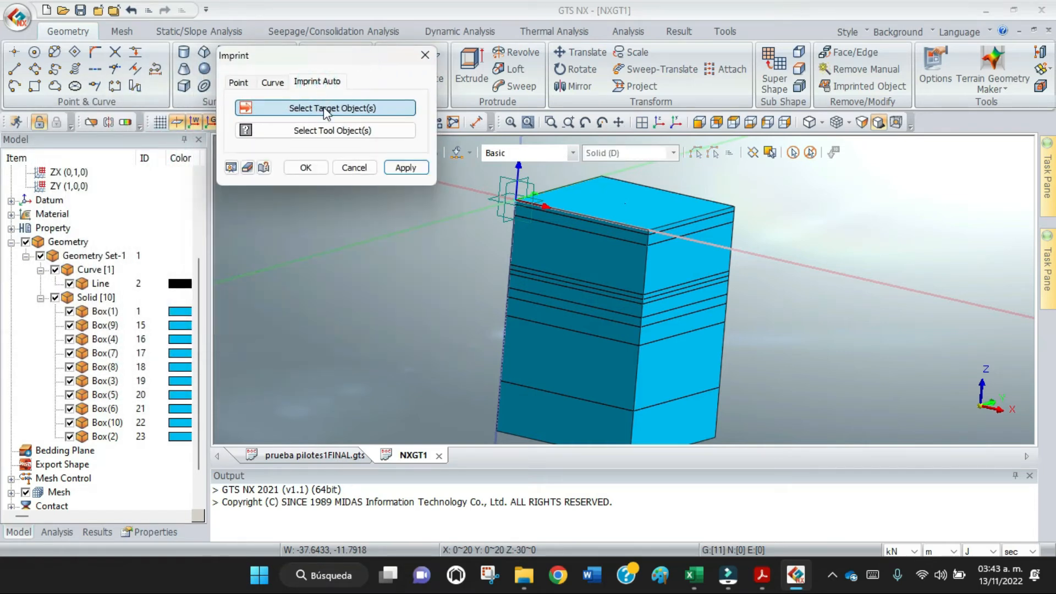
{"action": "left_click", "coordinate": [105, 311]}
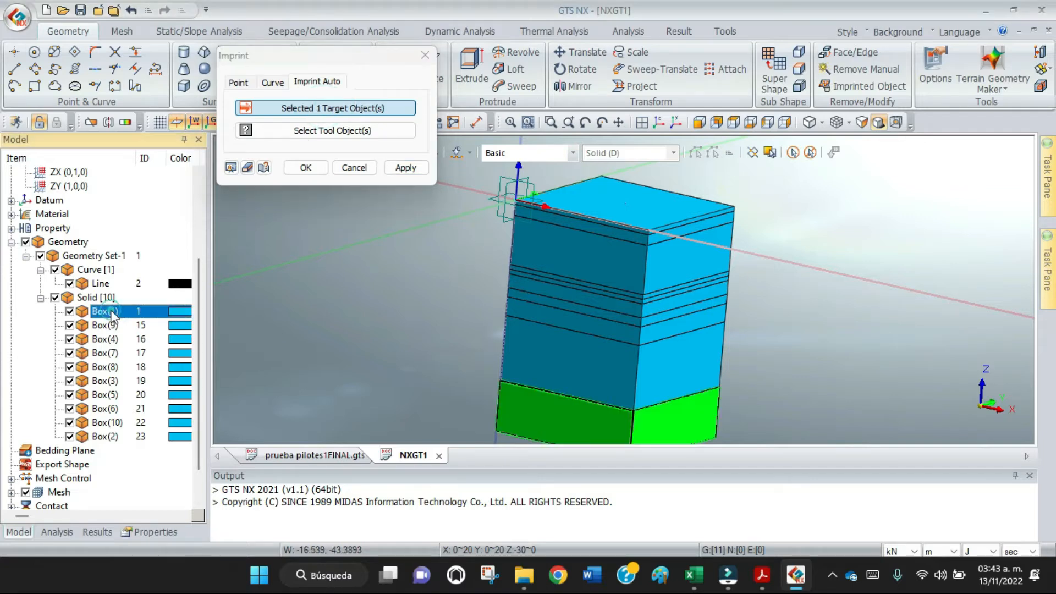
{"action": "left_click", "coordinate": [107, 437], "text": "shift"}
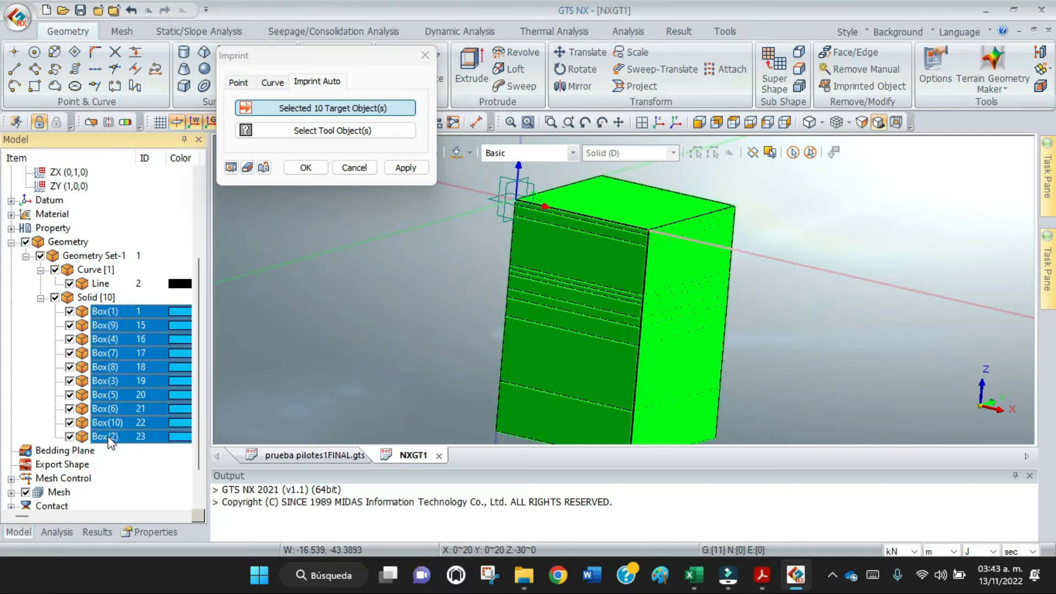
{"action": "left_click", "coordinate": [334, 134]}
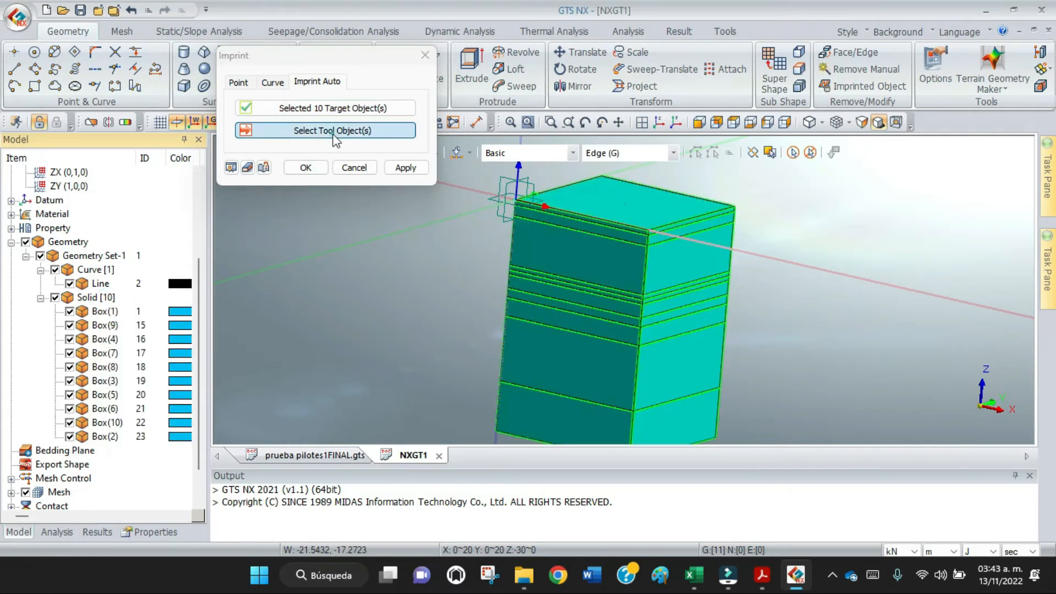
{"action": "left_click", "coordinate": [99, 284]}
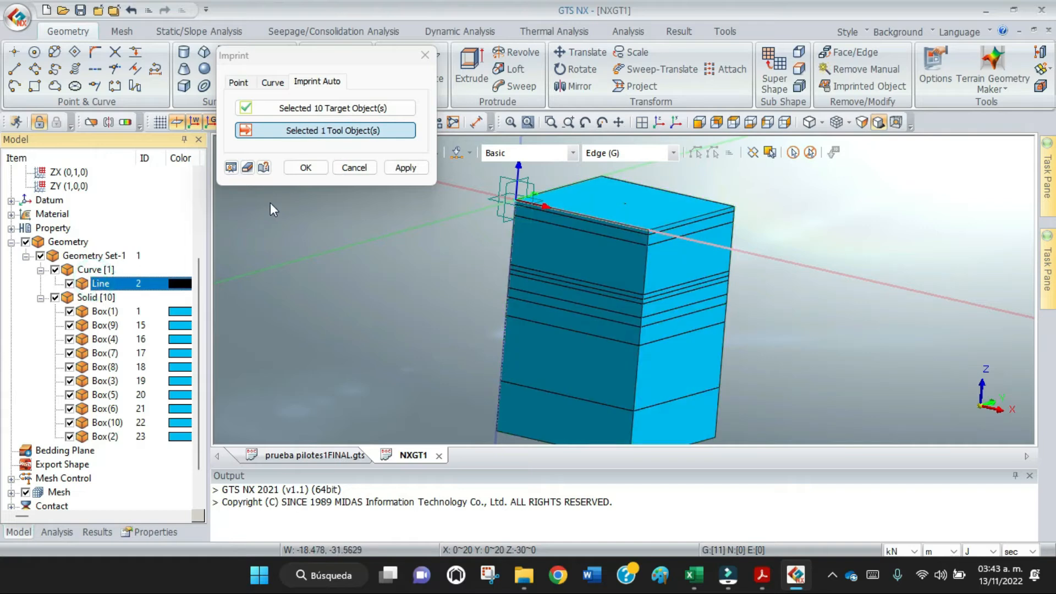
{"action": "left_click", "coordinate": [313, 167]}
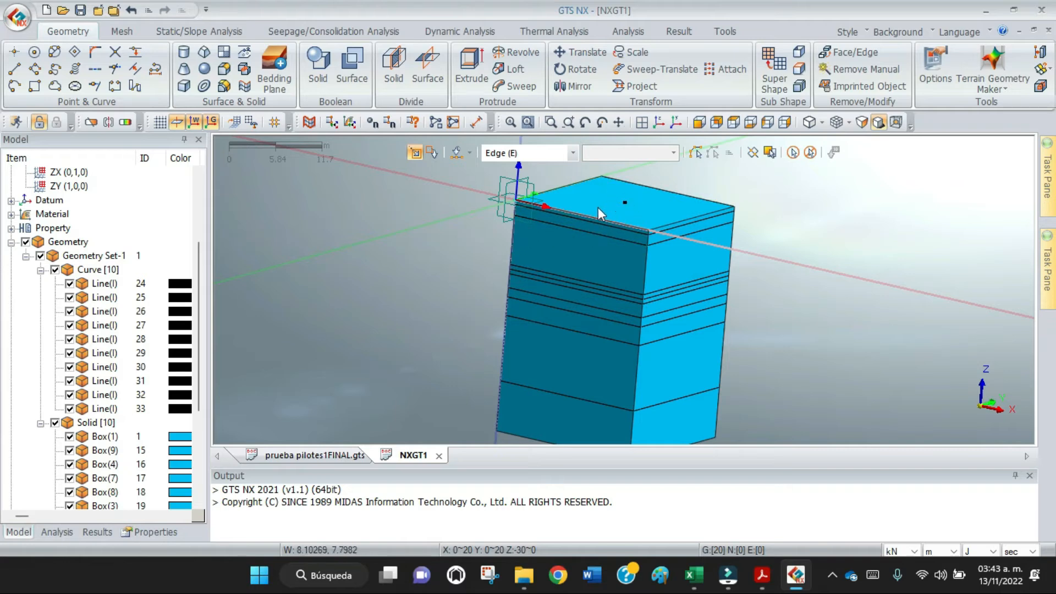
Step: Hide all ten soil solids one by one to examine the imprinted points on the layers and the split pile line segments
{"action": "scroll", "coordinate": [280, 341], "scroll_direction": "down", "scroll_amount": 2}
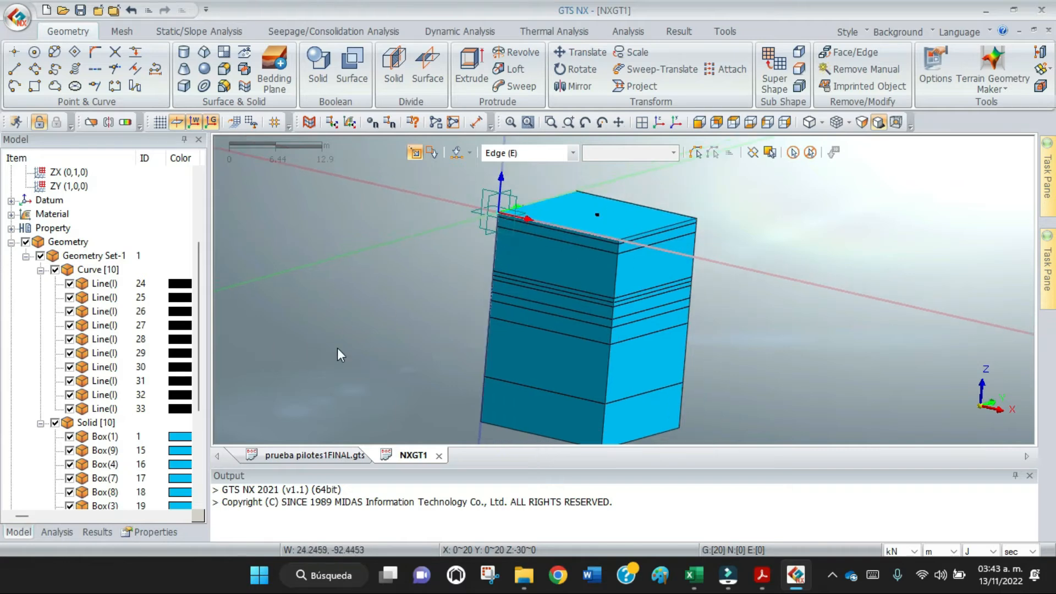
{"action": "left_click", "coordinate": [70, 436]}
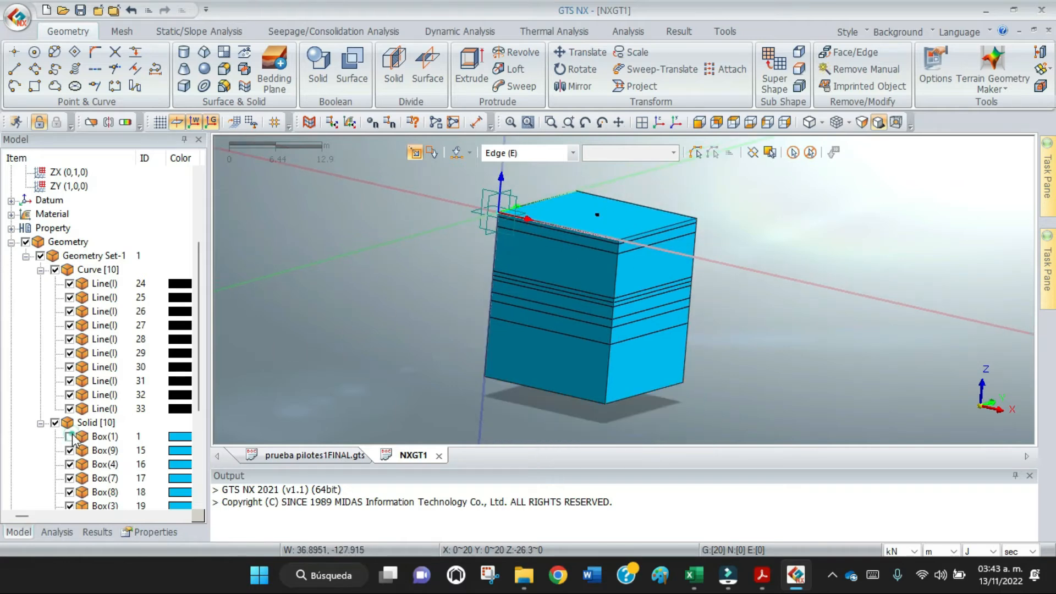
{"action": "left_click", "coordinate": [70, 451]}
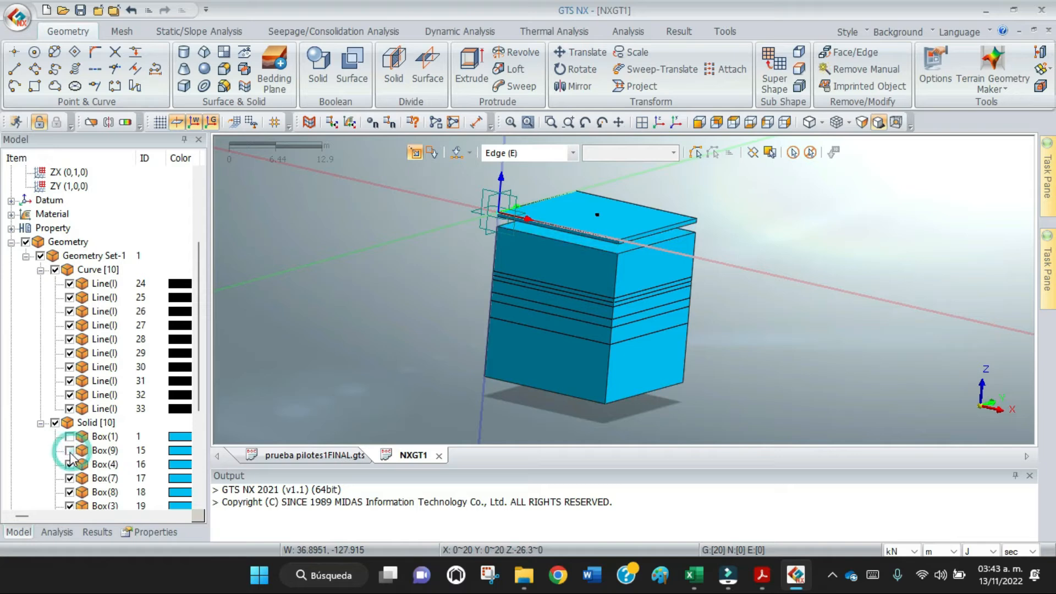
{"action": "left_click", "coordinate": [70, 464]}
{"action": "left_click", "coordinate": [70, 478]}
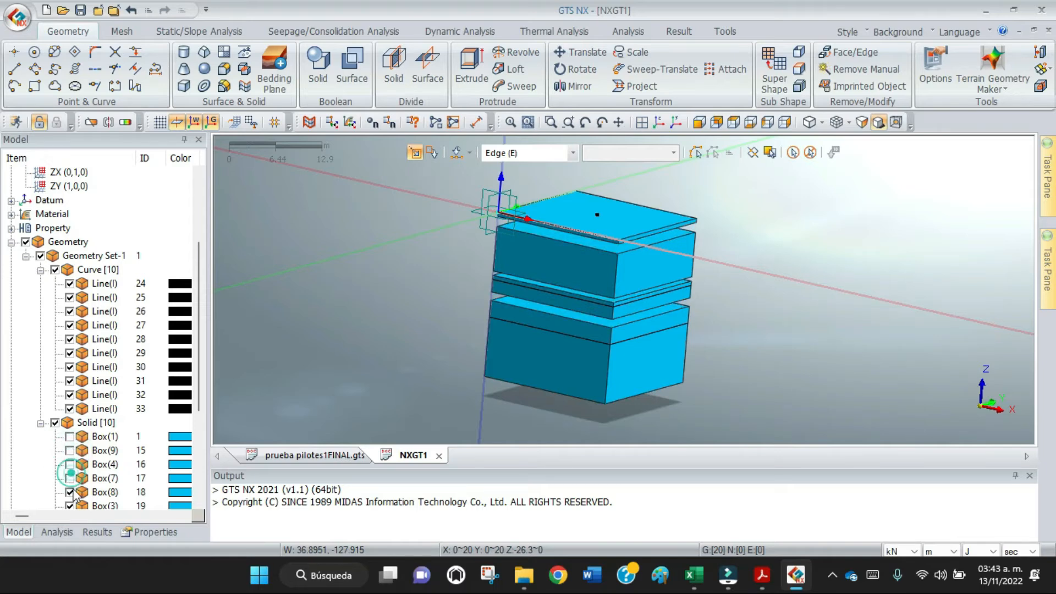
{"action": "left_click", "coordinate": [70, 491]}
{"action": "scroll", "coordinate": [70, 491], "scroll_direction": "down", "scroll_amount": 2}
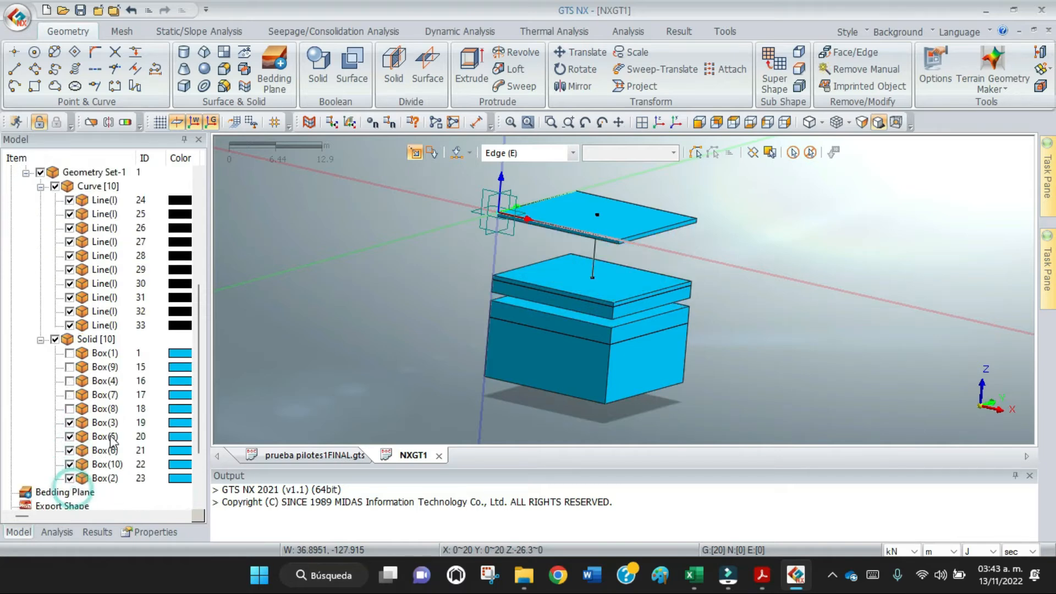
{"action": "left_click", "coordinate": [69, 422]}
{"action": "left_click", "coordinate": [70, 436]}
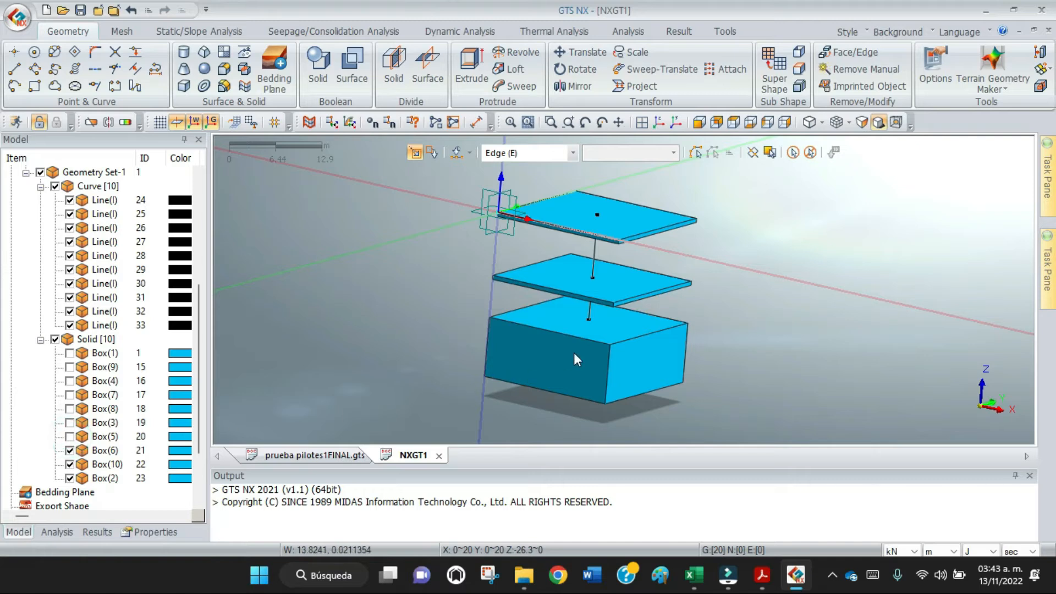
{"action": "left_click", "coordinate": [70, 450]}
{"action": "left_click", "coordinate": [70, 465]}
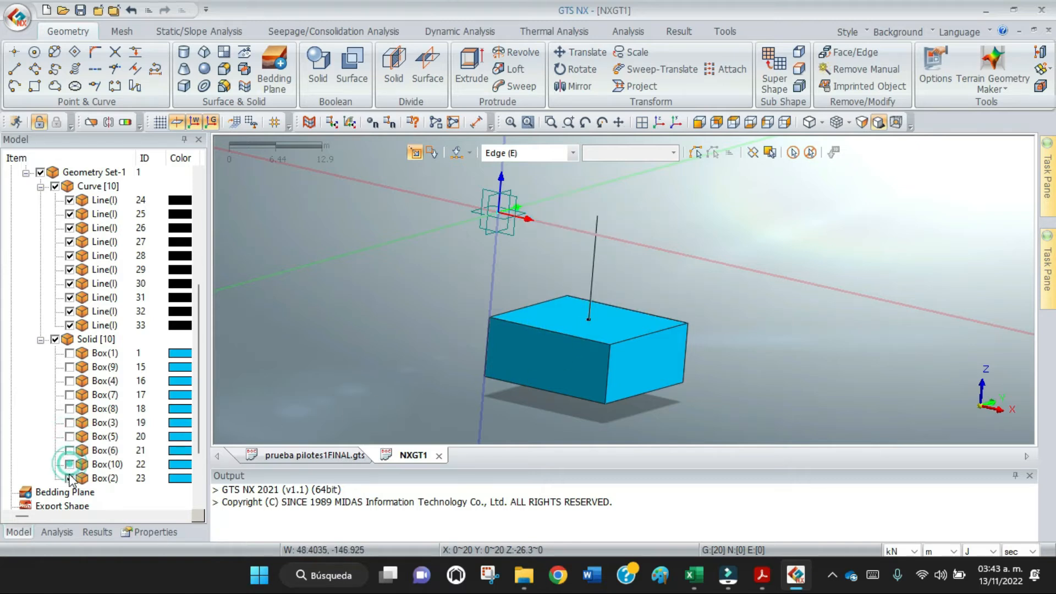
{"action": "left_click", "coordinate": [70, 478]}
{"action": "scroll", "coordinate": [94, 462], "scroll_direction": "down", "scroll_amount": 2}
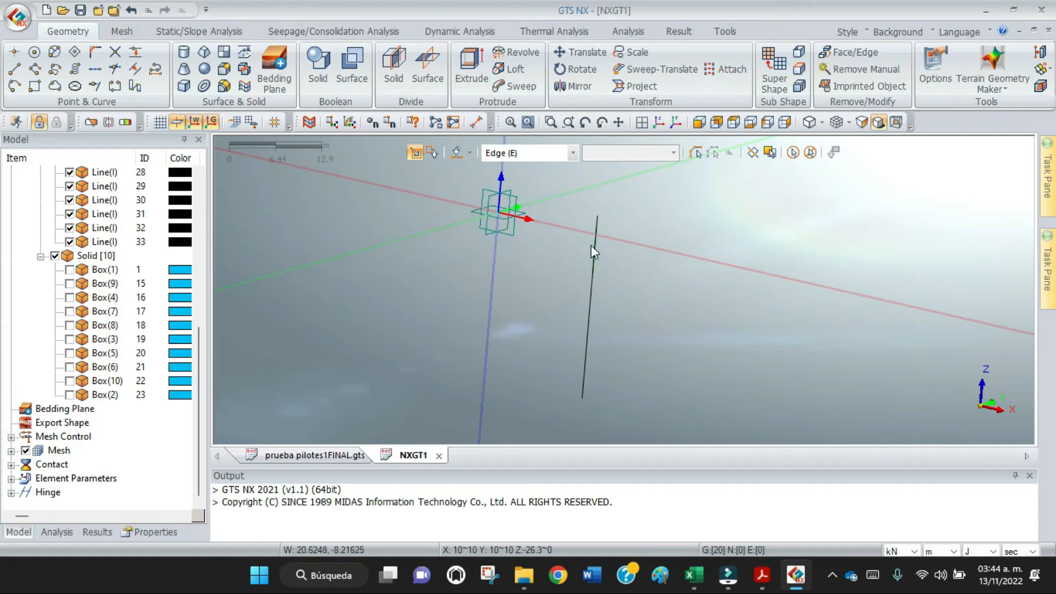
{"action": "scroll", "coordinate": [349, 243], "scroll_direction": "up", "scroll_amount": 2}
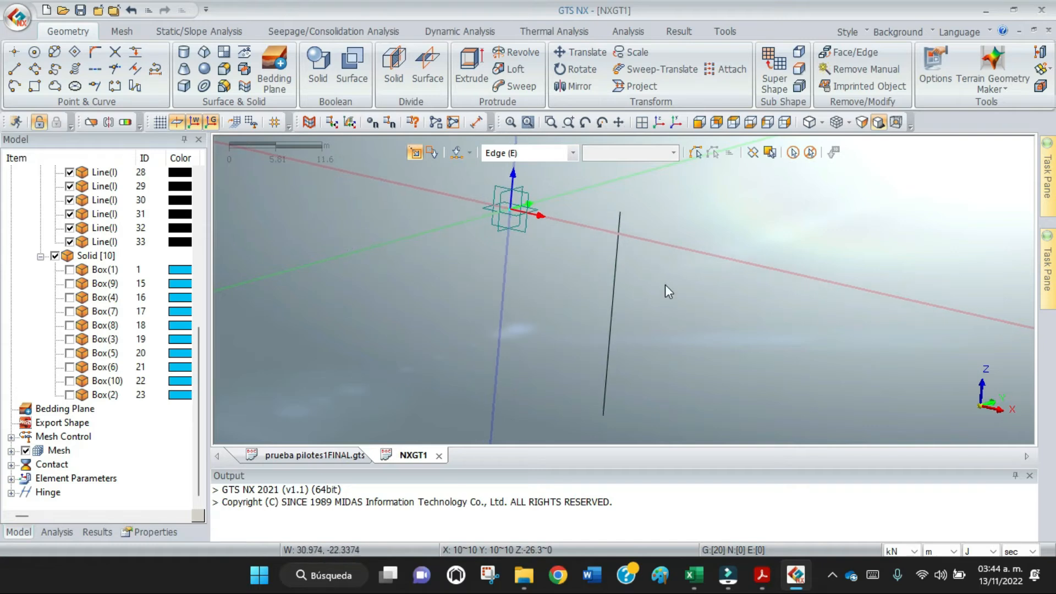
{"action": "scroll", "coordinate": [106, 226], "scroll_direction": "up", "scroll_amount": 2}
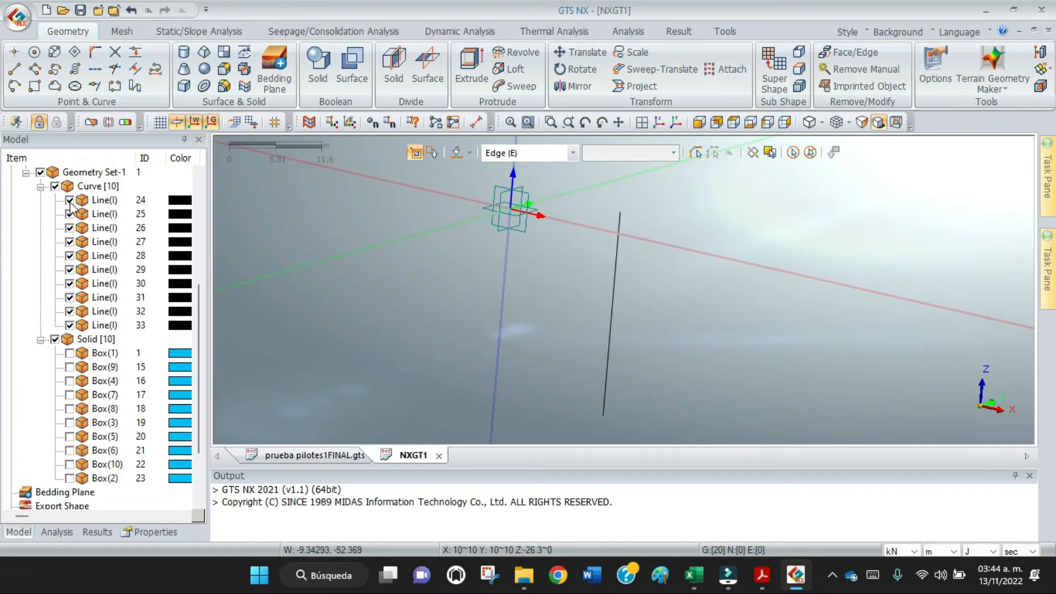
Step: Toggle individual pile line segments and the whole curve group to examine the split line, and collapse the solid list
{"action": "left_click", "coordinate": [70, 200]}
{"action": "left_click", "coordinate": [70, 242]}
{"action": "left_click", "coordinate": [70, 256]}
{"action": "left_click", "coordinate": [55, 187]}
{"action": "left_click", "coordinate": [55, 186]}
{"action": "scroll", "coordinate": [695, 295], "scroll_direction": "down", "scroll_amount": 4}
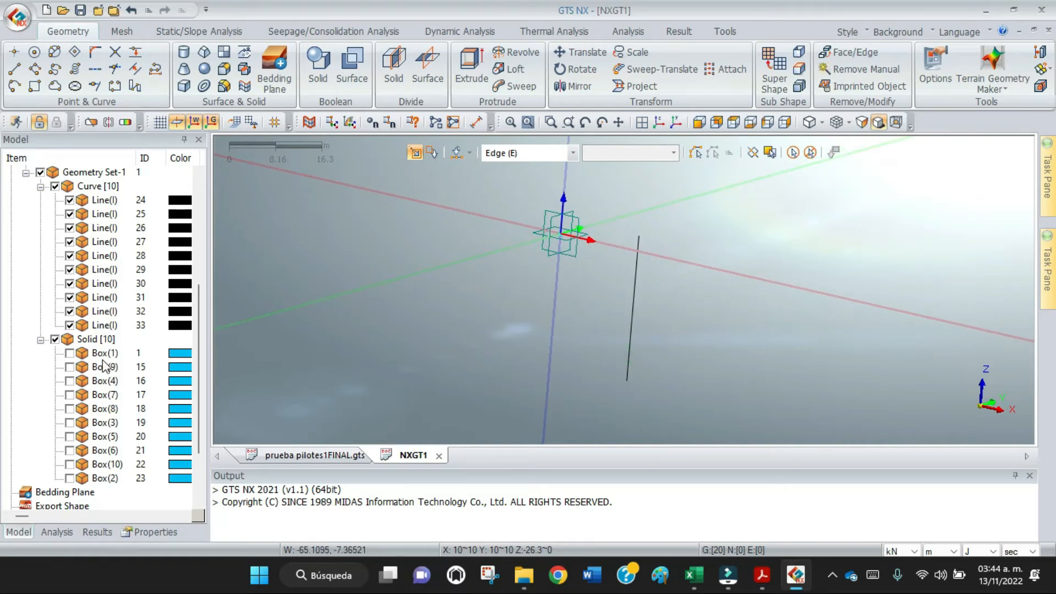
{"action": "left_click", "coordinate": [40, 339]}
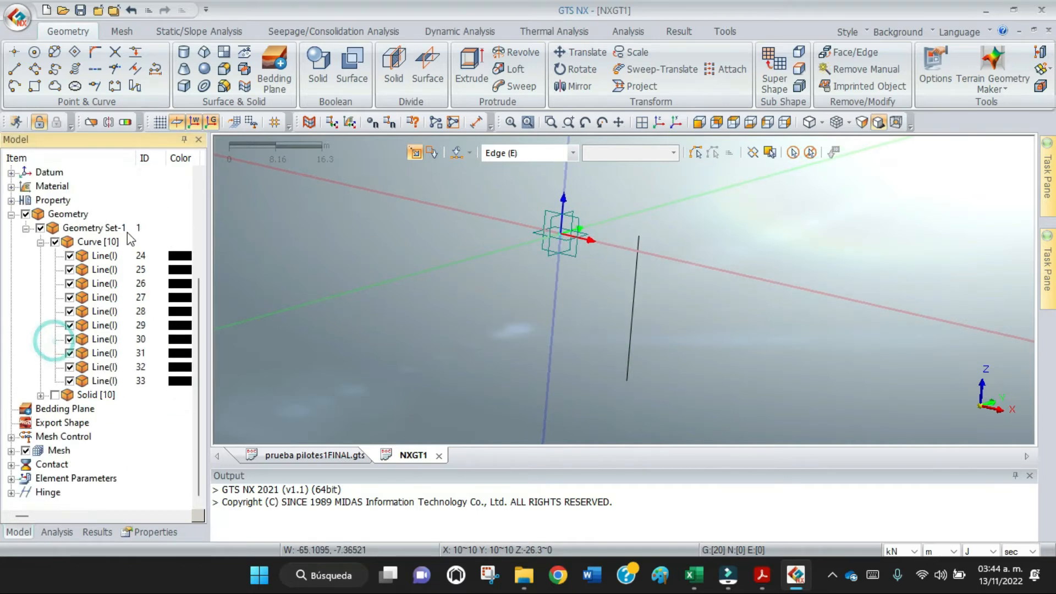
Step: Save the model in the Escritorio folder as a GTS NX file named "prueba de carga 2"
{"action": "left_click", "coordinate": [80, 11]}
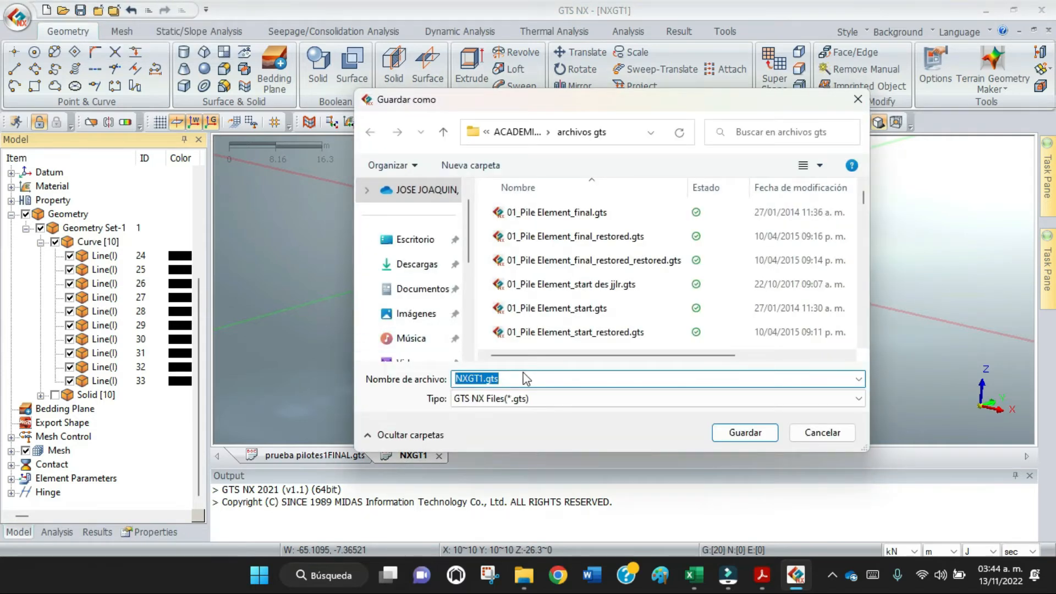
{"action": "left_click", "coordinate": [422, 246]}
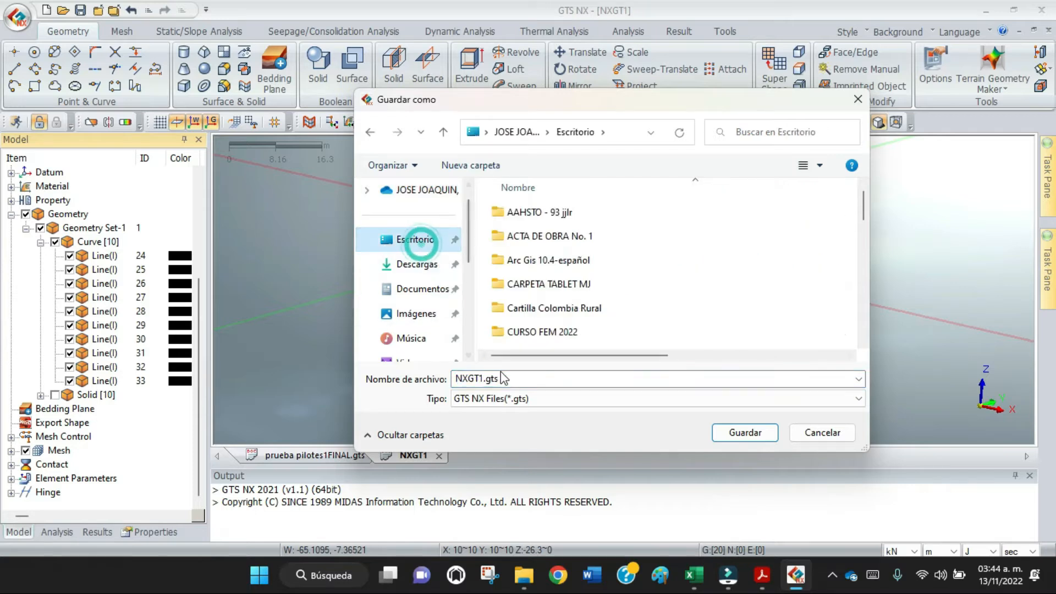
{"action": "double_click", "coordinate": [502, 378]}
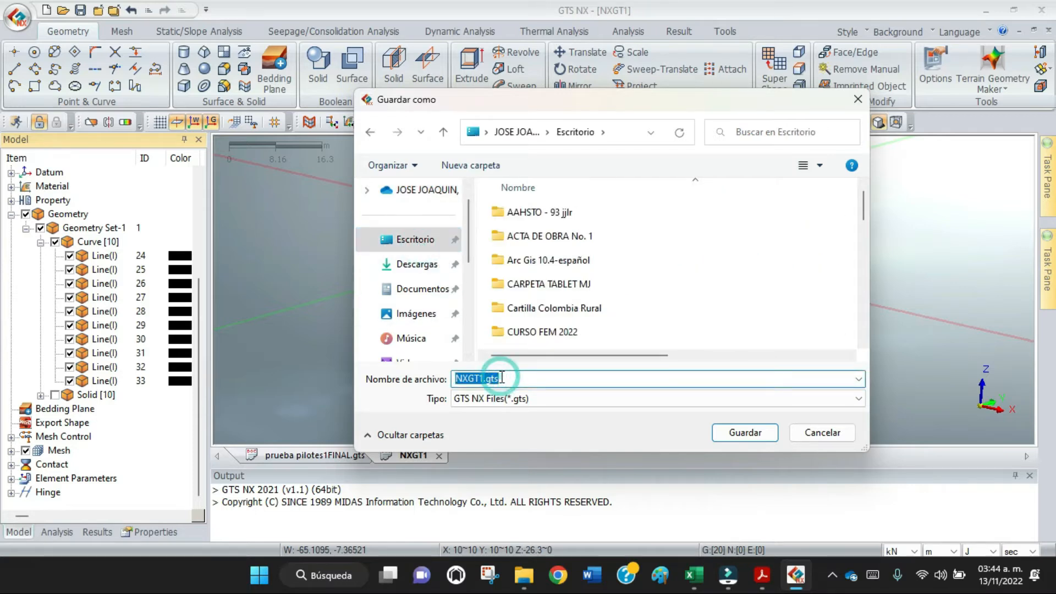
{"action": "type", "text": "prueba de carga 2"}
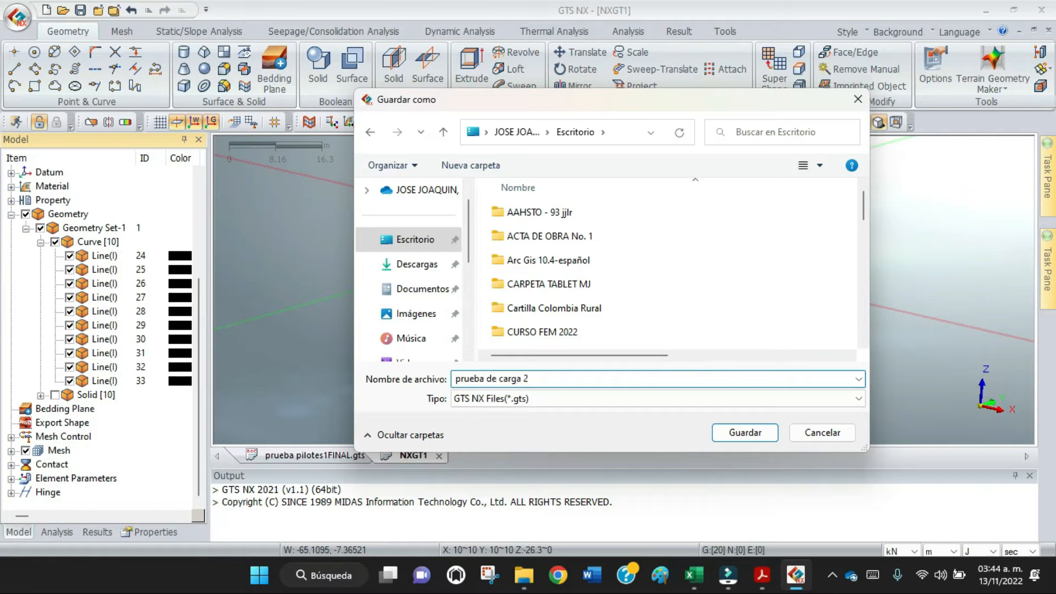
{"action": "left_click", "coordinate": [760, 435]}
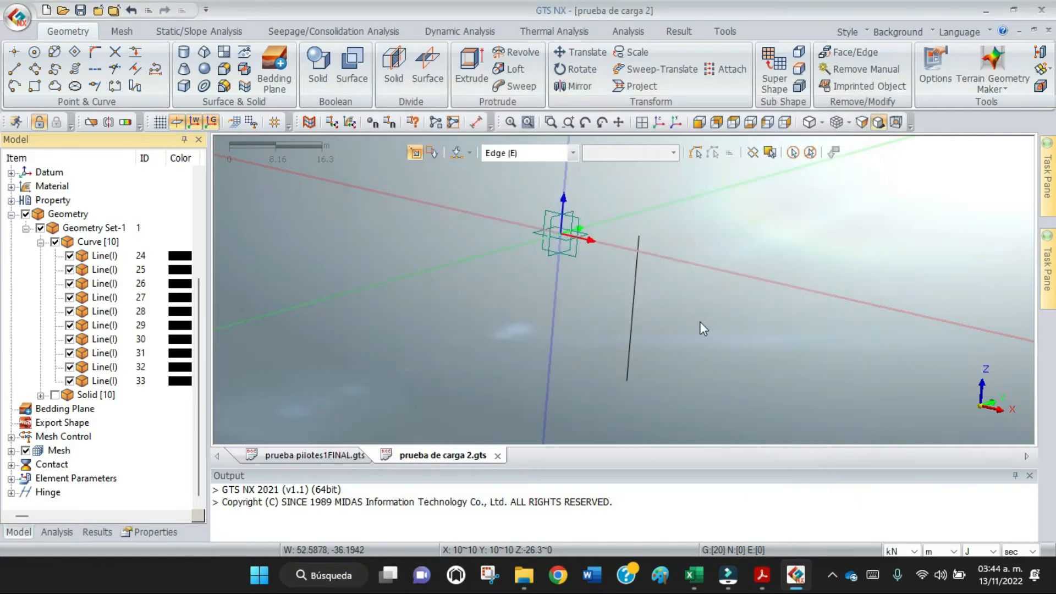
Step: Redisplay all ten soil solids and set the selection filter to Basic
{"action": "scroll", "coordinate": [699, 323], "scroll_direction": "down", "scroll_amount": 3}
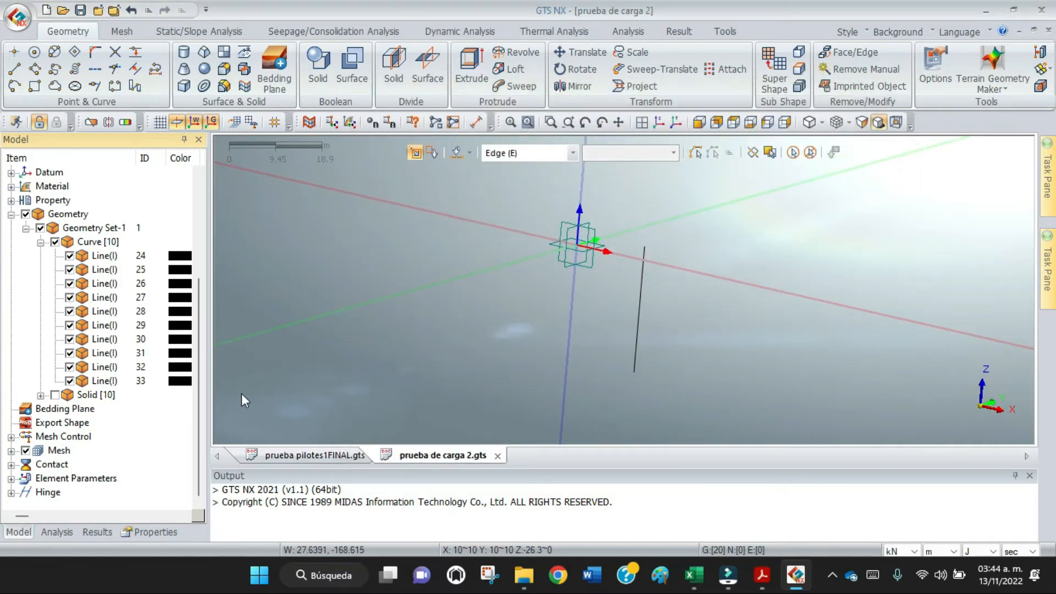
{"action": "left_click", "coordinate": [55, 395]}
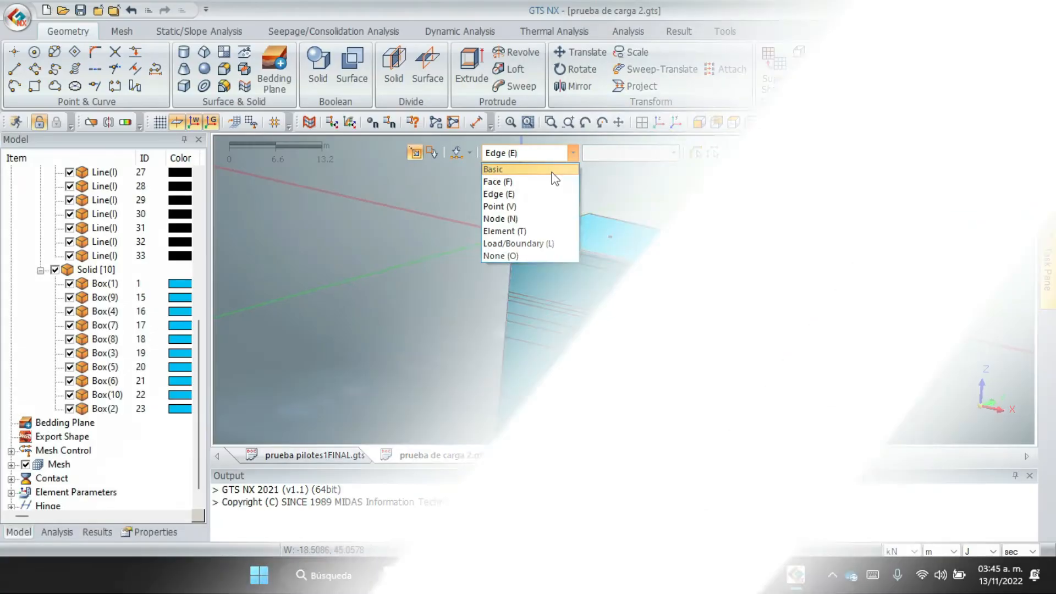
{"action": "left_click", "coordinate": [553, 171]}
{"action": "left_click", "coordinate": [646, 293]}
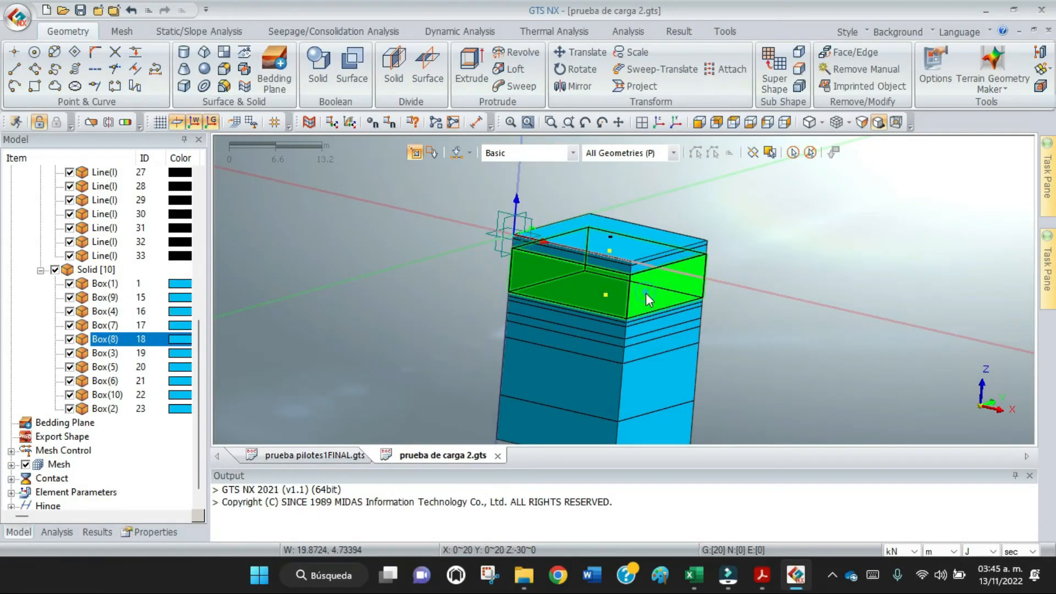
{"action": "scroll", "coordinate": [737, 270], "scroll_direction": "up", "scroll_amount": 1}
{"action": "scroll", "coordinate": [738, 270], "scroll_direction": "down", "scroll_amount": 6}
{"action": "left_click_drag", "start_coordinate": [759, 221], "coordinate": [558, 426]}
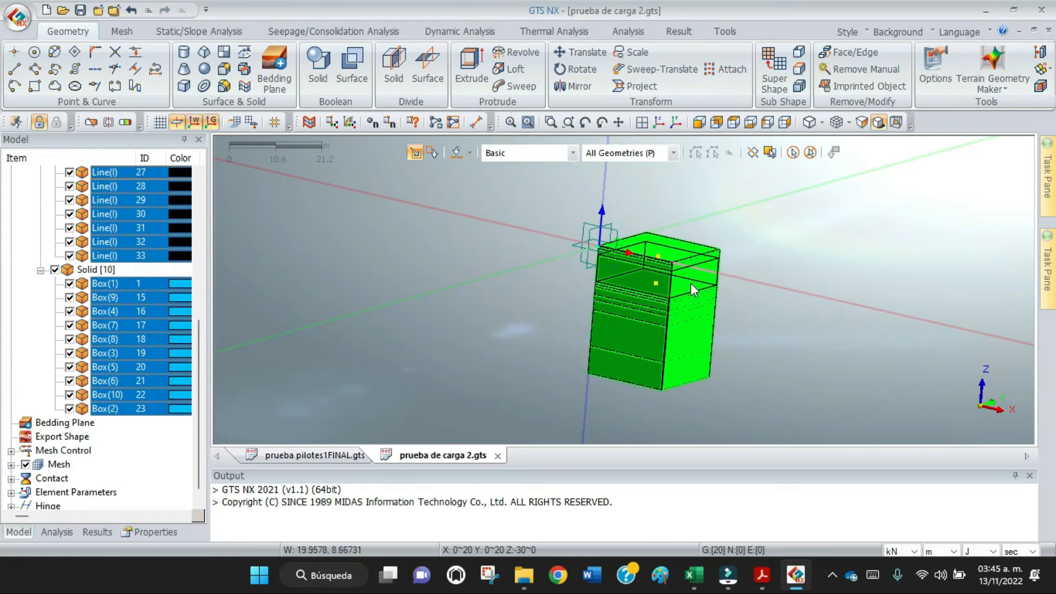
{"action": "left_click", "coordinate": [810, 156]}
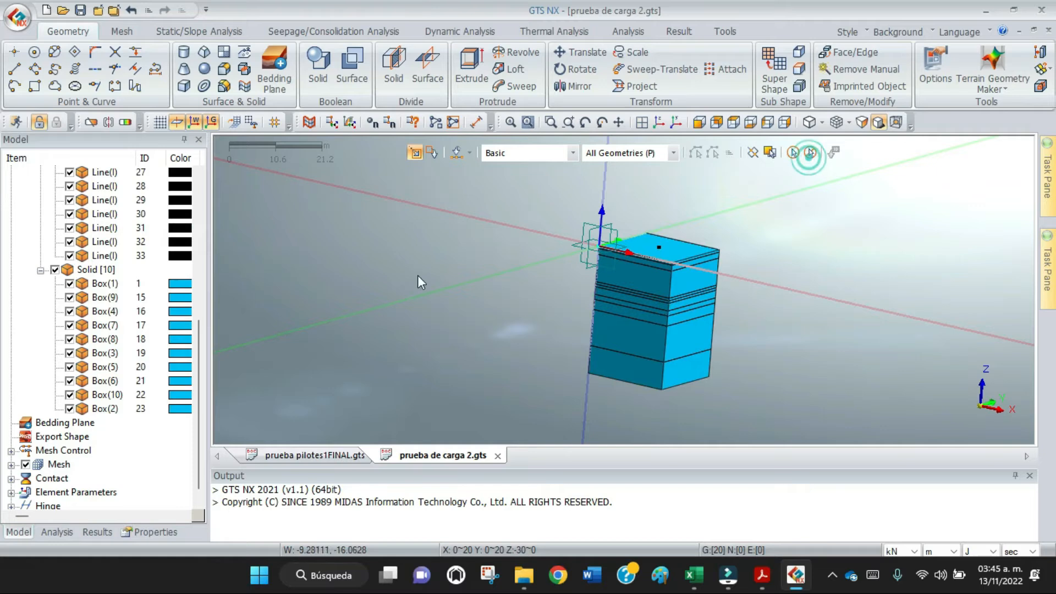
Step: Select the ten soil solids from Box(1) to Box(2) and set their transparency to level 6
{"action": "left_click", "coordinate": [103, 286]}
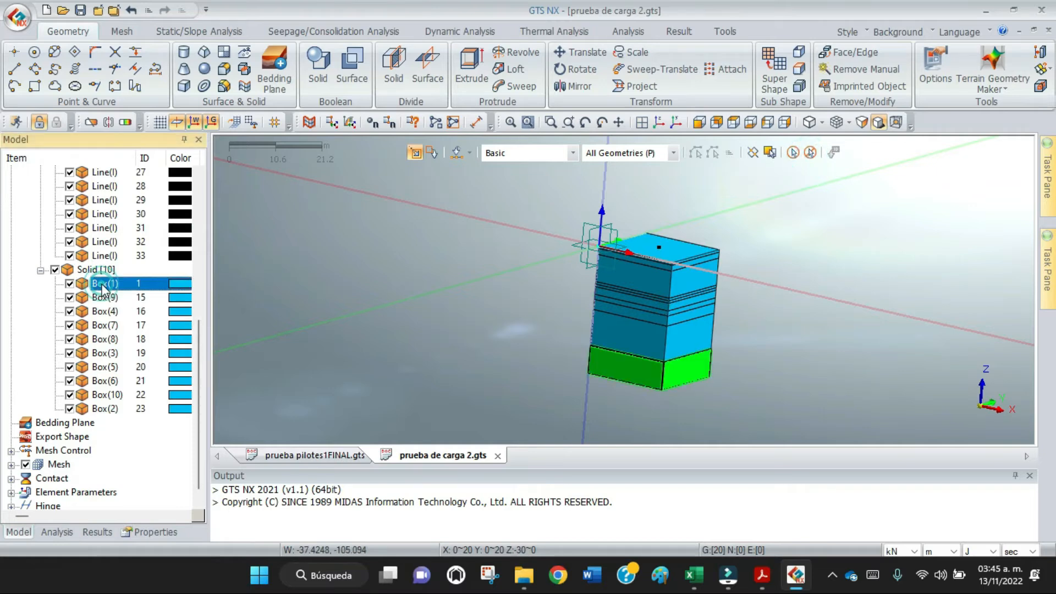
{"action": "left_click", "coordinate": [105, 410], "text": "shift"}
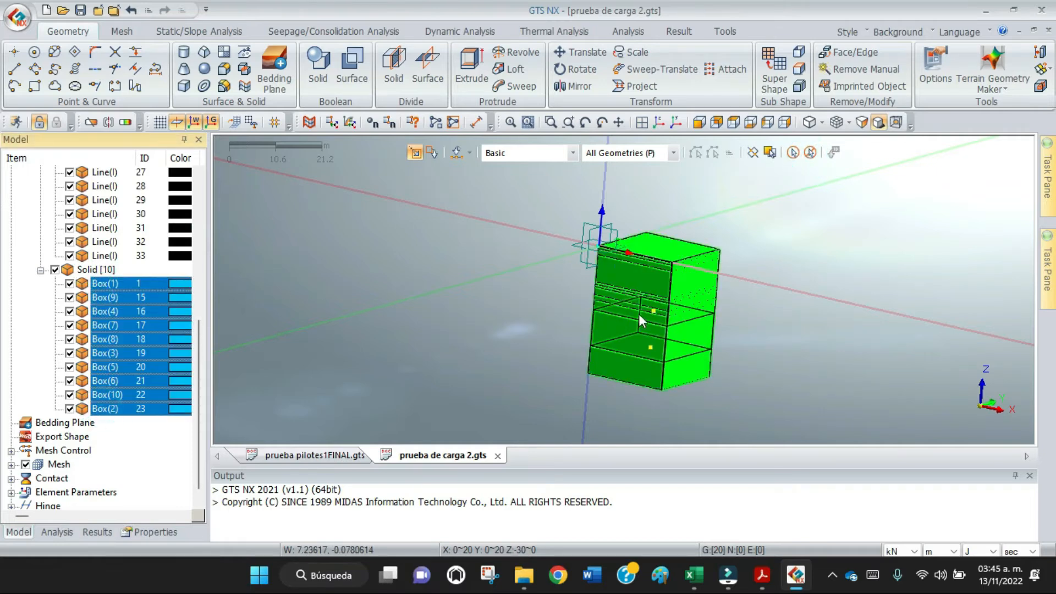
{"action": "right_click", "coordinate": [683, 340]}
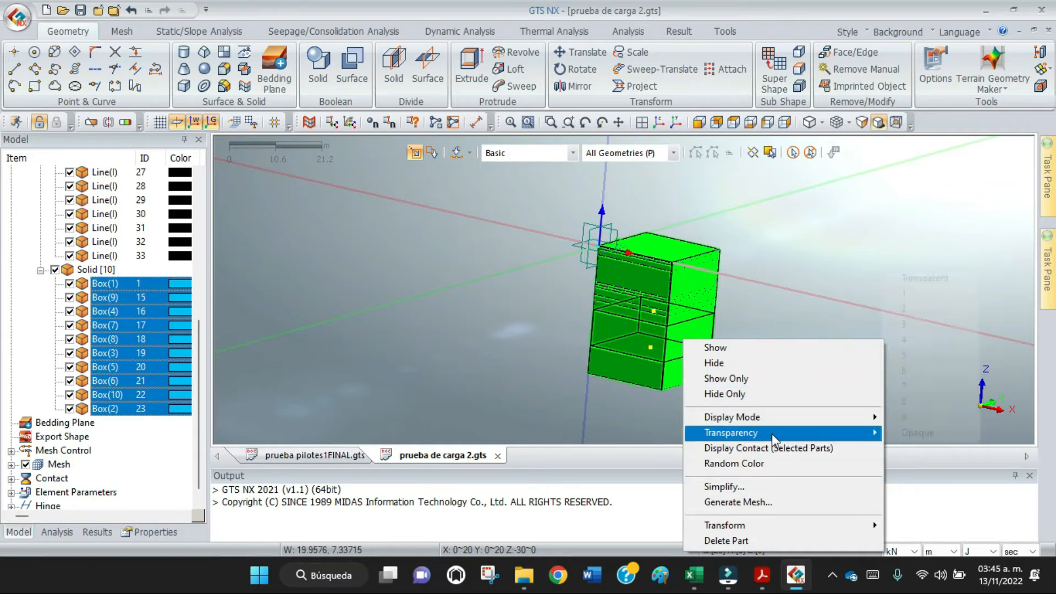
{"action": "mouse_move", "coordinate": [773, 434]}
{"action": "left_click", "coordinate": [907, 371]}
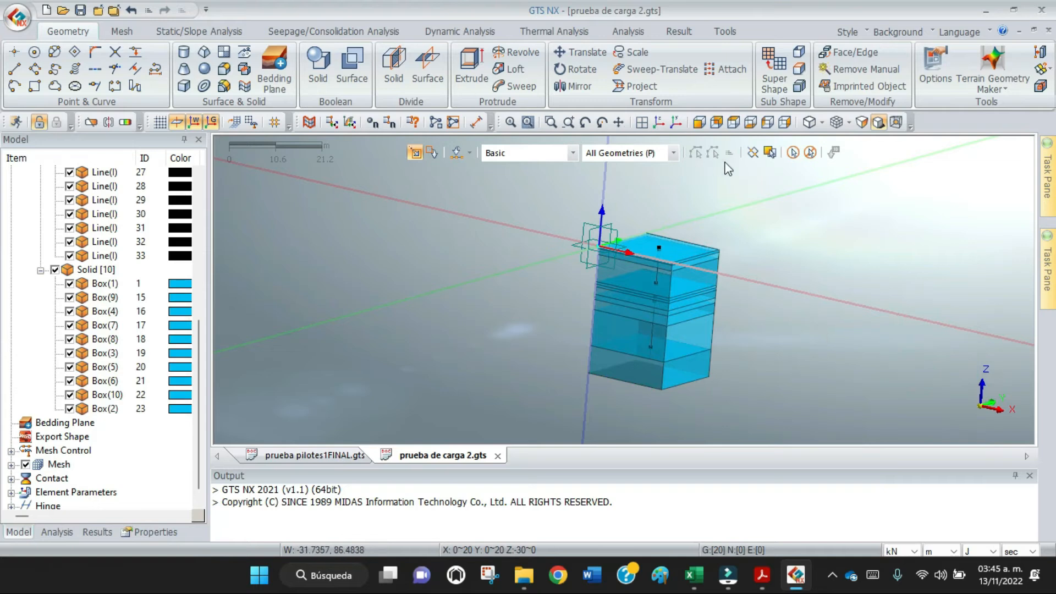
Step: Examine the pile line through the transparent strata in isometric and rear views, and save the model
{"action": "scroll", "coordinate": [732, 272], "scroll_direction": "up", "scroll_amount": 1}
{"action": "scroll", "coordinate": [732, 274], "scroll_direction": "up", "scroll_amount": 1}
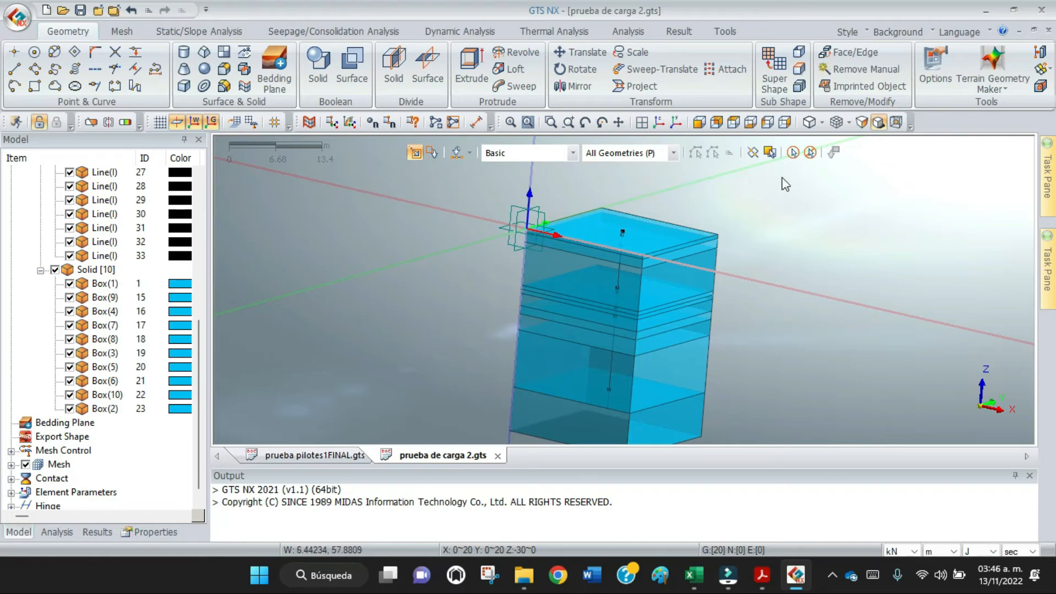
{"action": "left_click", "coordinate": [658, 122]}
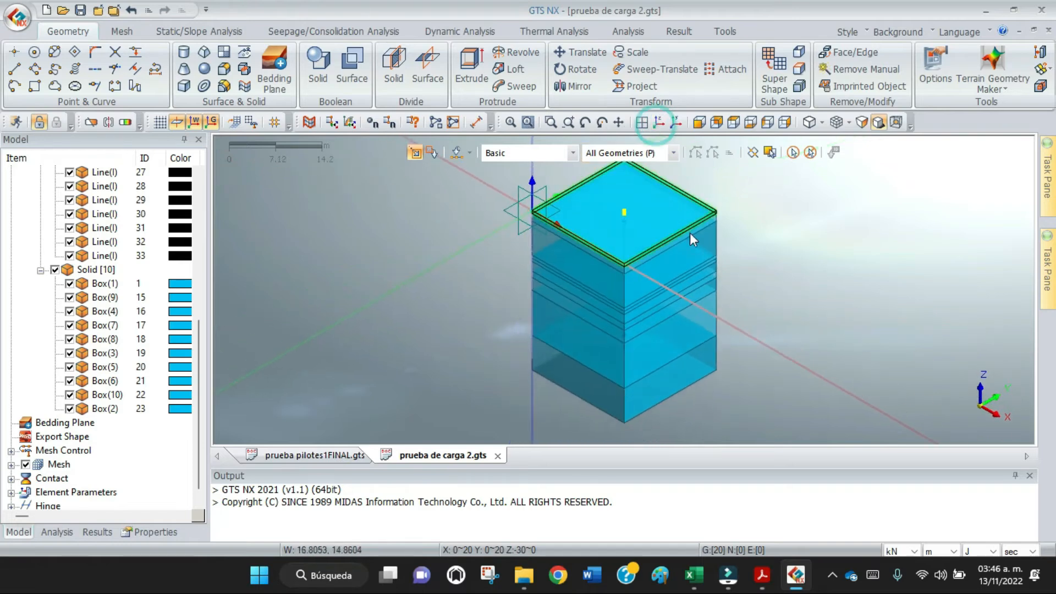
{"action": "left_click", "coordinate": [715, 124]}
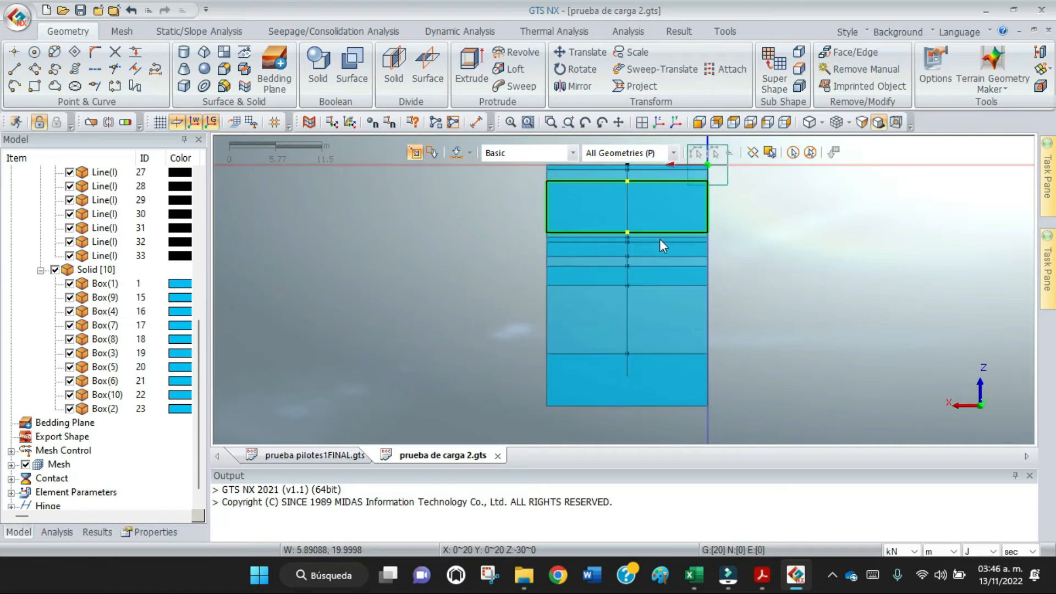
{"action": "scroll", "coordinate": [659, 248], "scroll_direction": "down", "scroll_amount": 1}
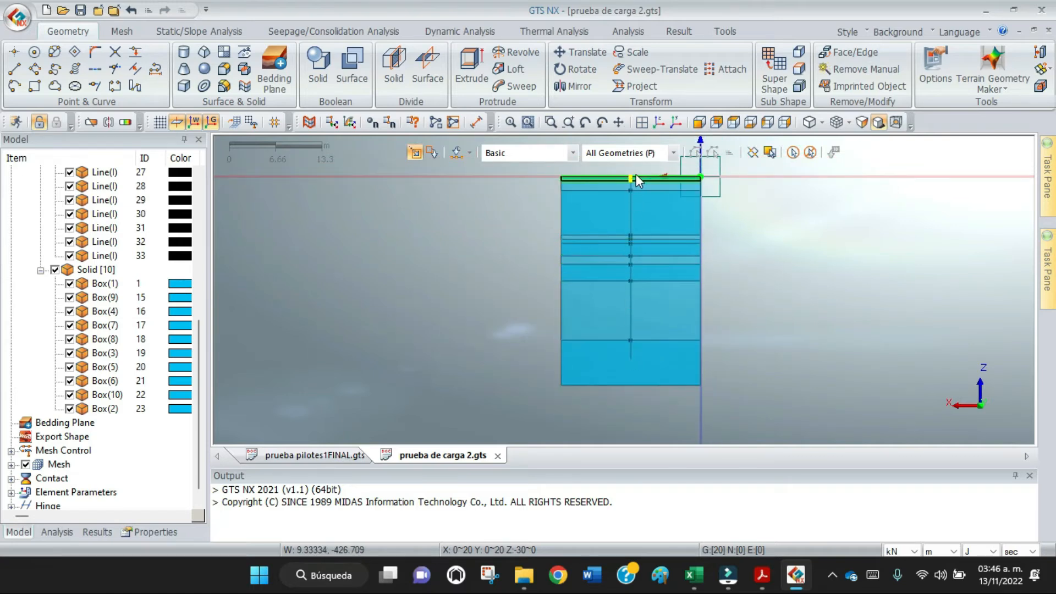
{"action": "scroll", "coordinate": [737, 229], "scroll_direction": "down", "scroll_amount": 1}
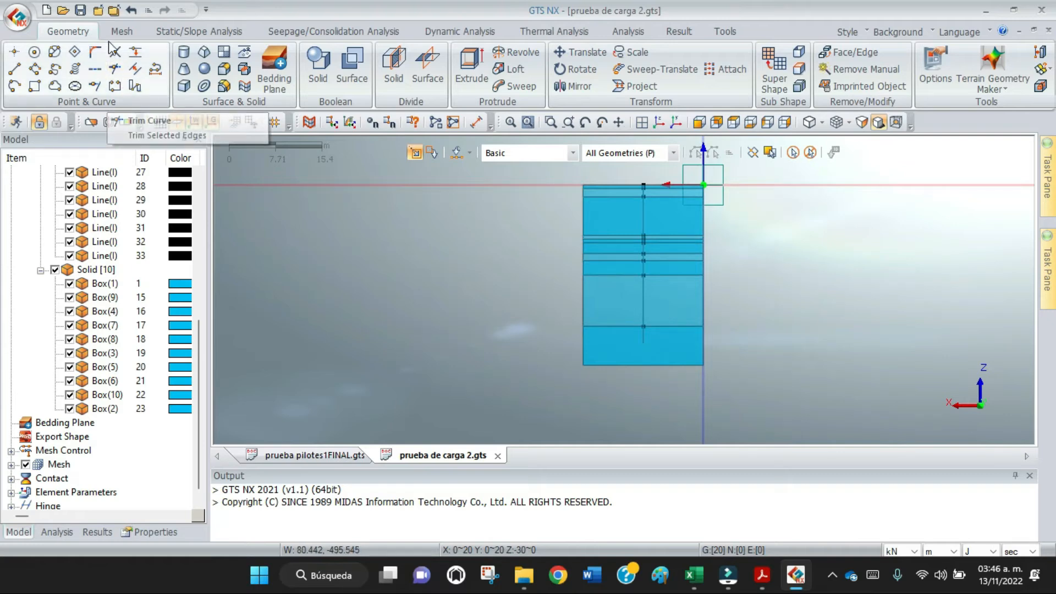
{"action": "left_click", "coordinate": [81, 11]}
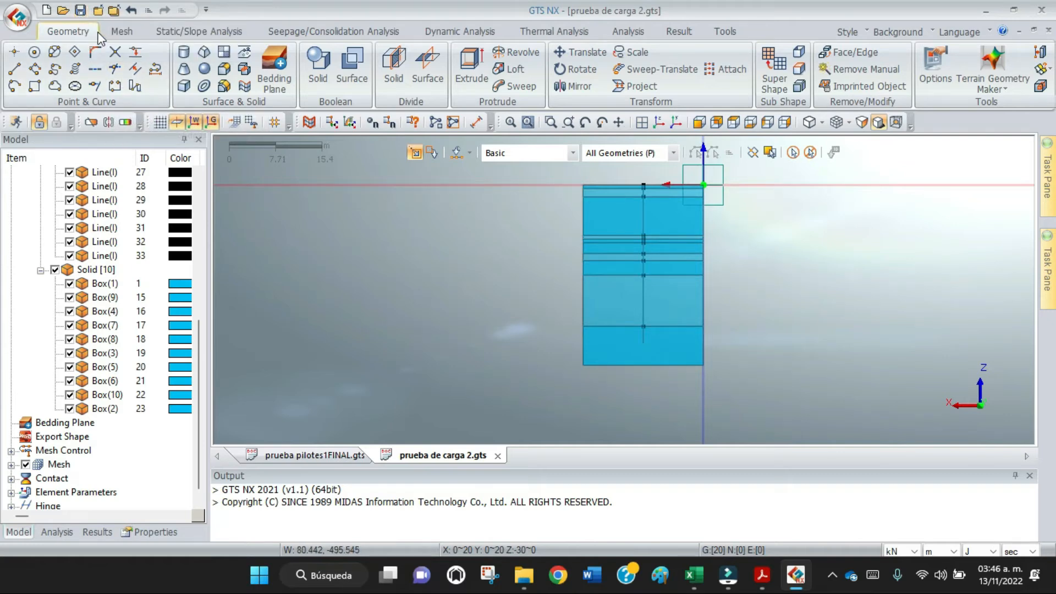
Step: Start creating a new isotropic material for the mesh, placing its definition dialog so that all settings are accessible
{"action": "left_click", "coordinate": [120, 33]}
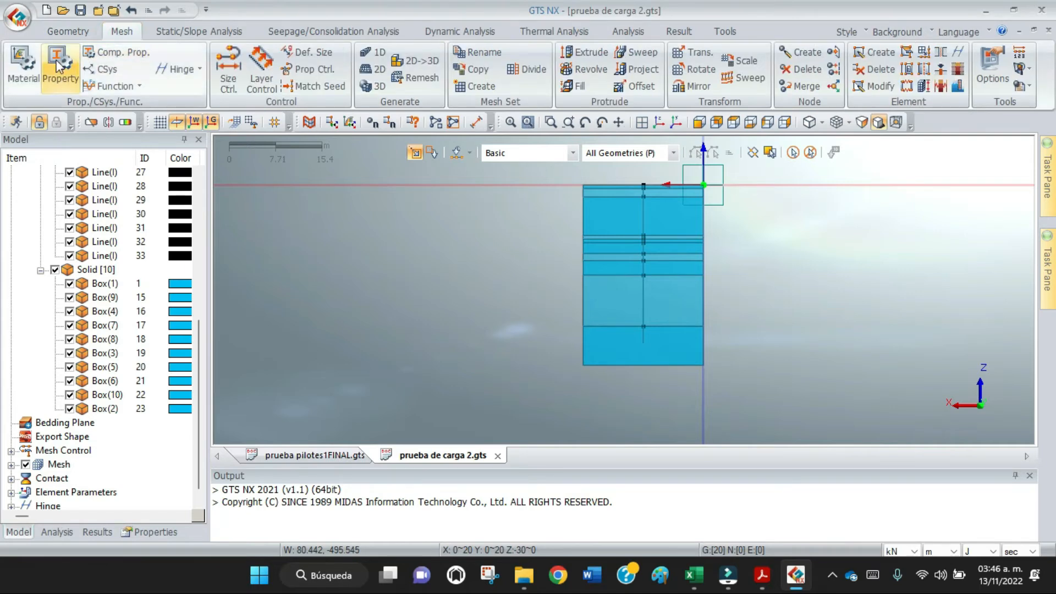
{"action": "left_click", "coordinate": [29, 71]}
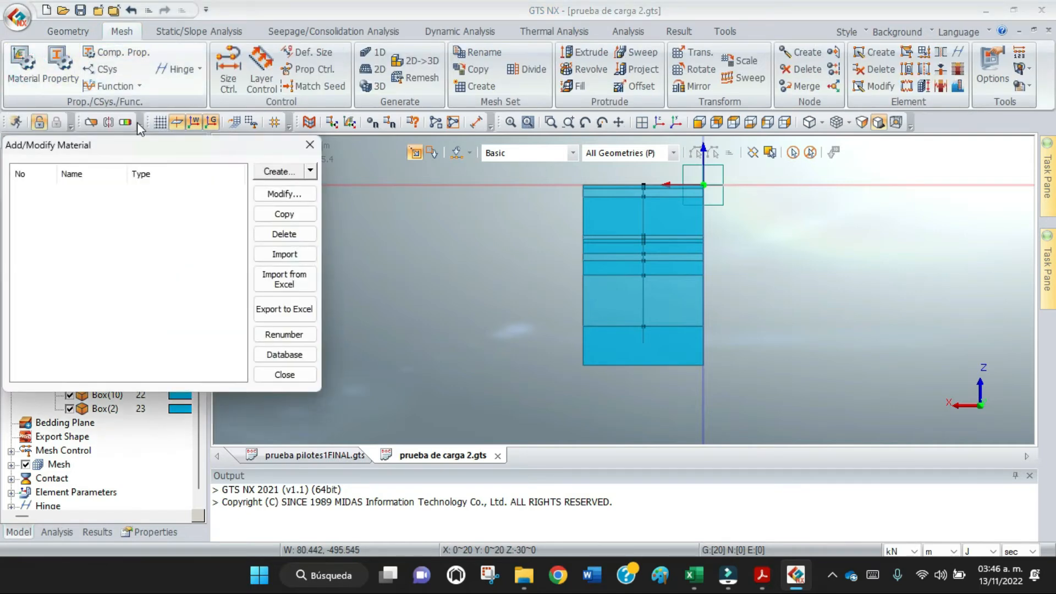
{"action": "left_click_drag", "start_coordinate": [165, 146], "coordinate": [394, 73]}
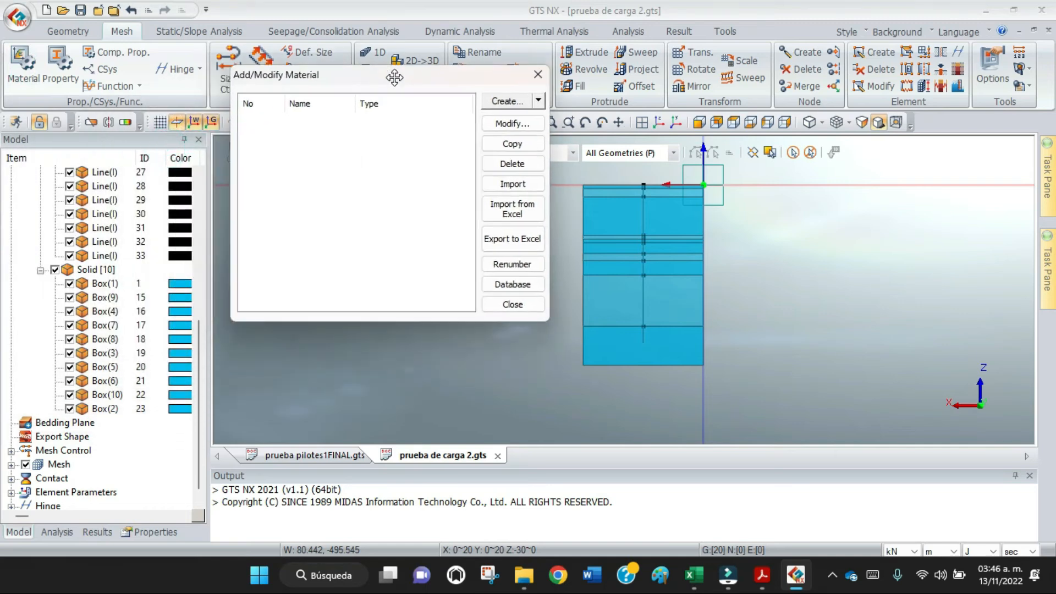
{"action": "left_click", "coordinate": [539, 101]}
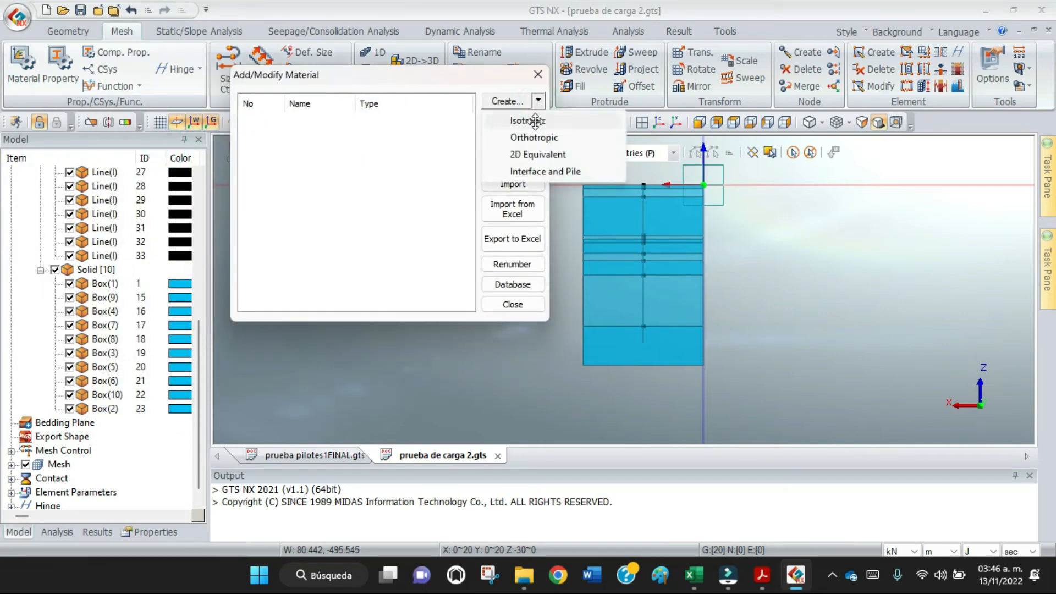
{"action": "left_click", "coordinate": [535, 121]}
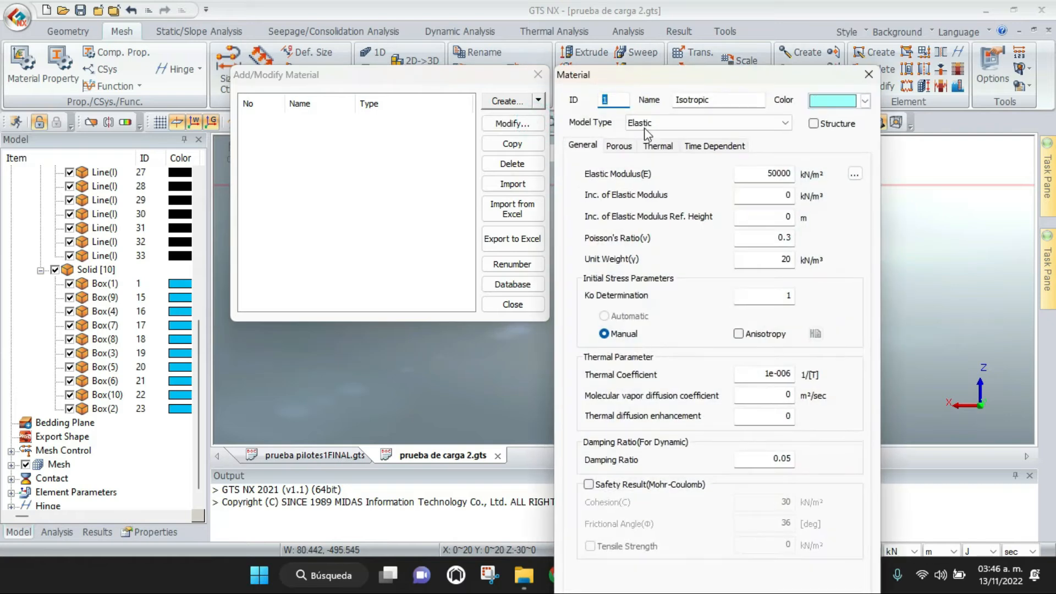
{"action": "left_click_drag", "start_coordinate": [693, 80], "coordinate": [551, 41]}
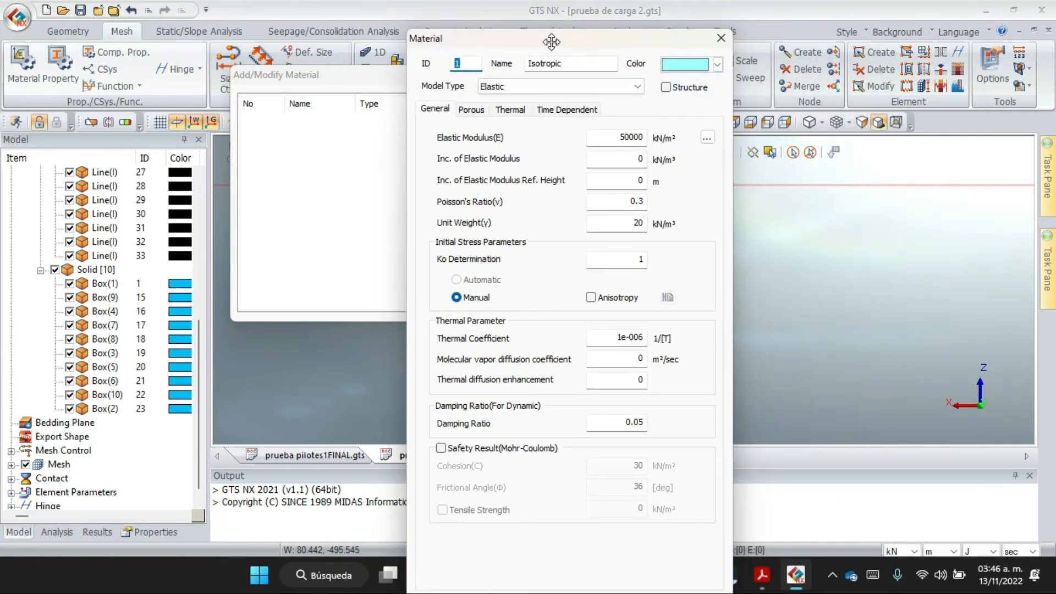
{"action": "left_click_drag", "start_coordinate": [551, 41], "coordinate": [538, 30]}
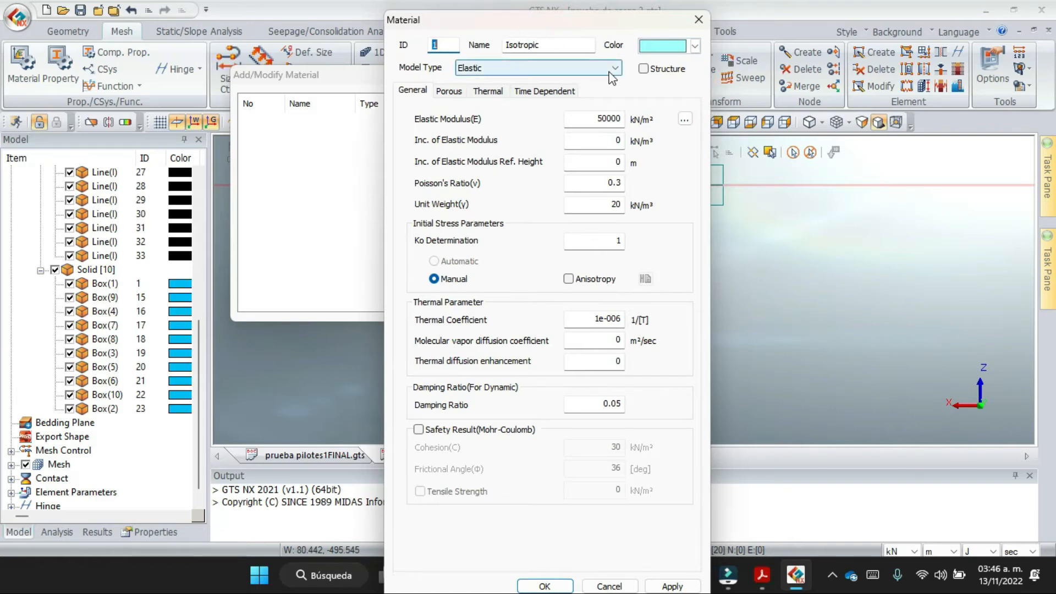
Step: Mark the new elastic material as a structure and name it "pilote"
{"action": "left_click", "coordinate": [642, 71]}
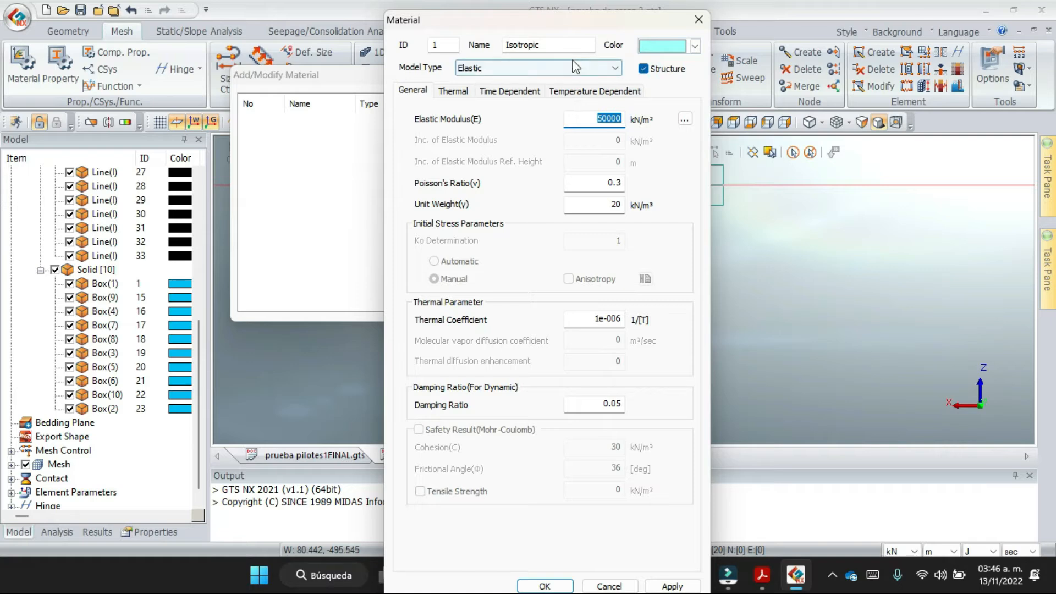
{"action": "left_click_drag", "start_coordinate": [556, 47], "coordinate": [512, 47]}
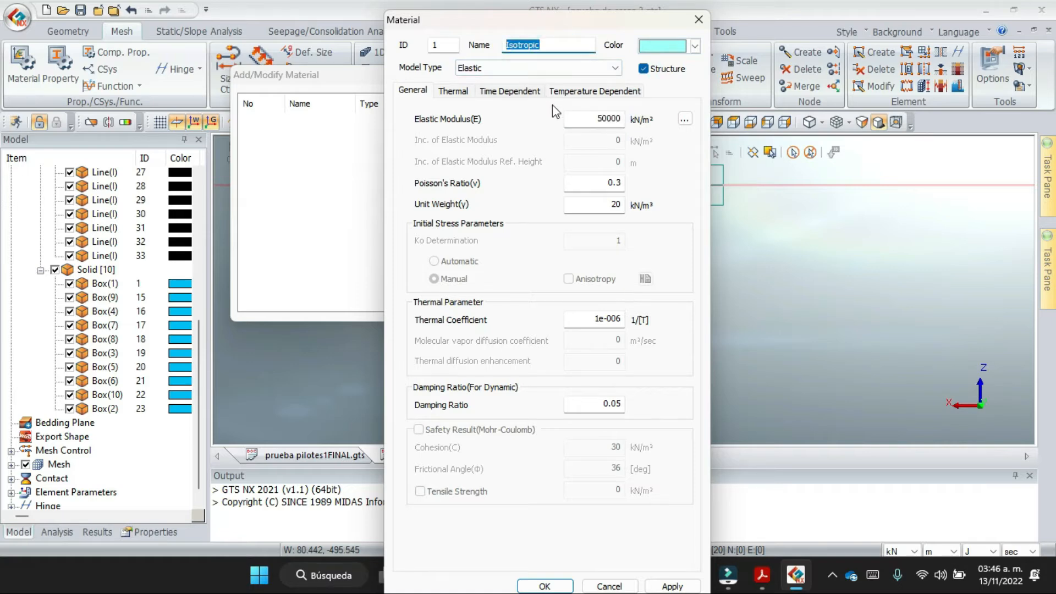
{"action": "type", "text": "pi"}
{"action": "type", "text": "lote"}
Step: Switch to Acrobat and examine the Mohr-Coulomb strata and concrete parameter tables on page 8 of the pile load test PDF
{"action": "double_click", "coordinate": [589, 118]}
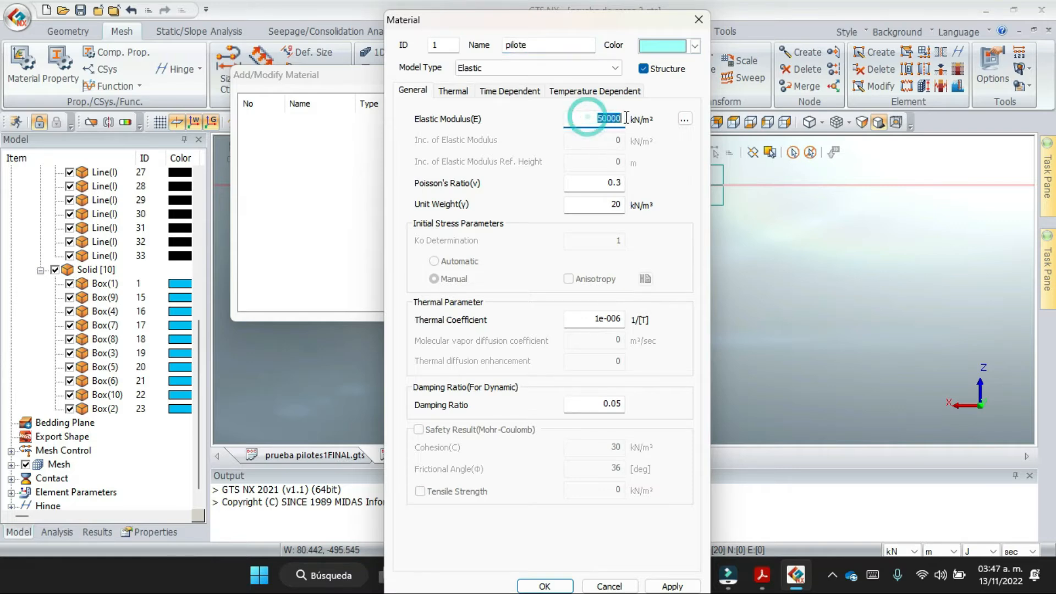
{"action": "left_click_drag", "start_coordinate": [604, 26], "coordinate": [603, 18]}
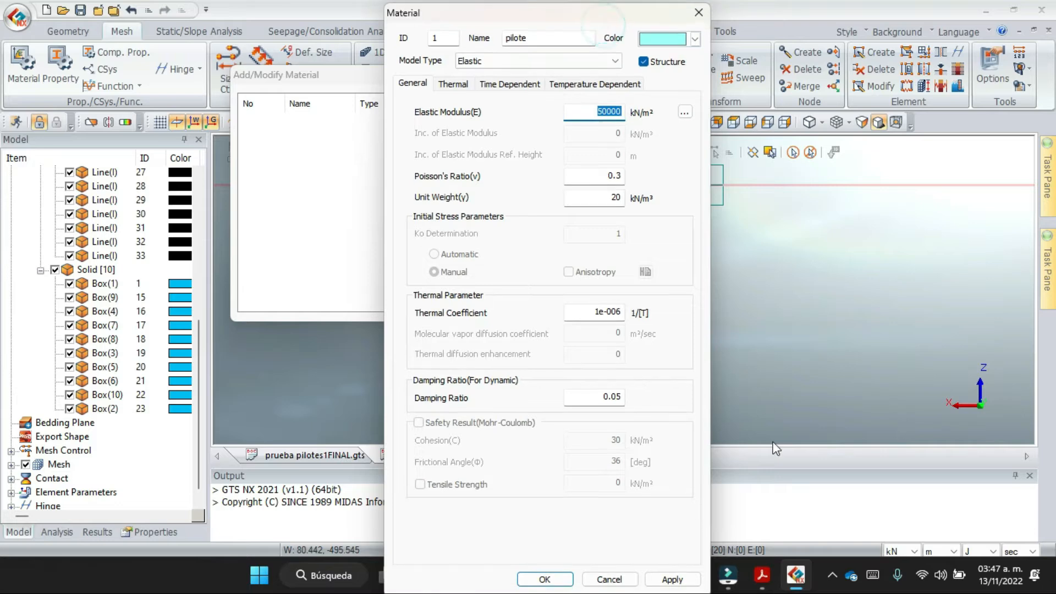
{"action": "left_click", "coordinate": [763, 577]}
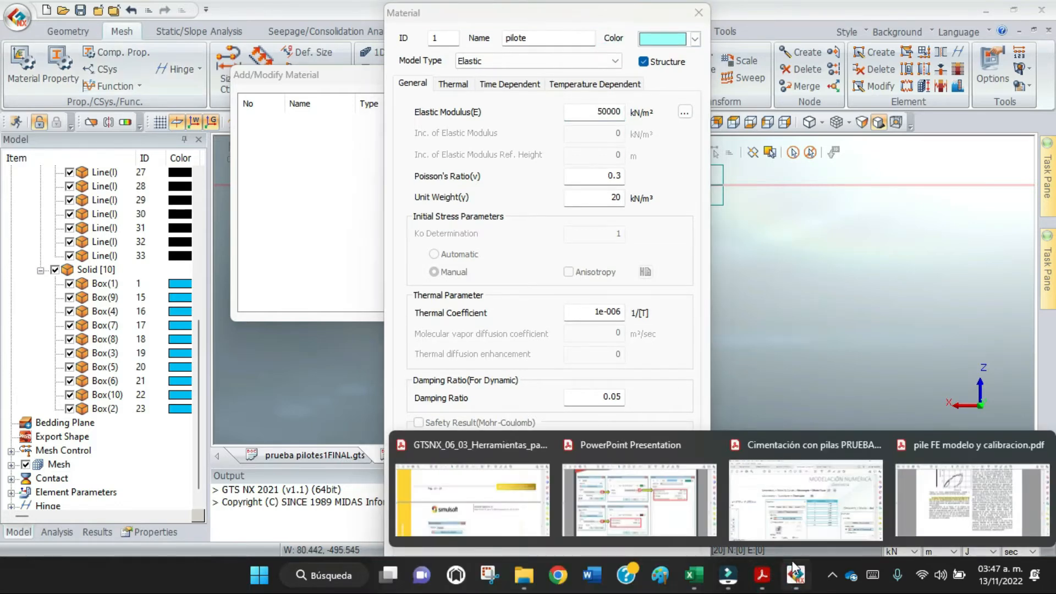
{"action": "left_click", "coordinate": [834, 525]}
{"action": "scroll", "coordinate": [816, 280], "scroll_direction": "down", "scroll_amount": 3}
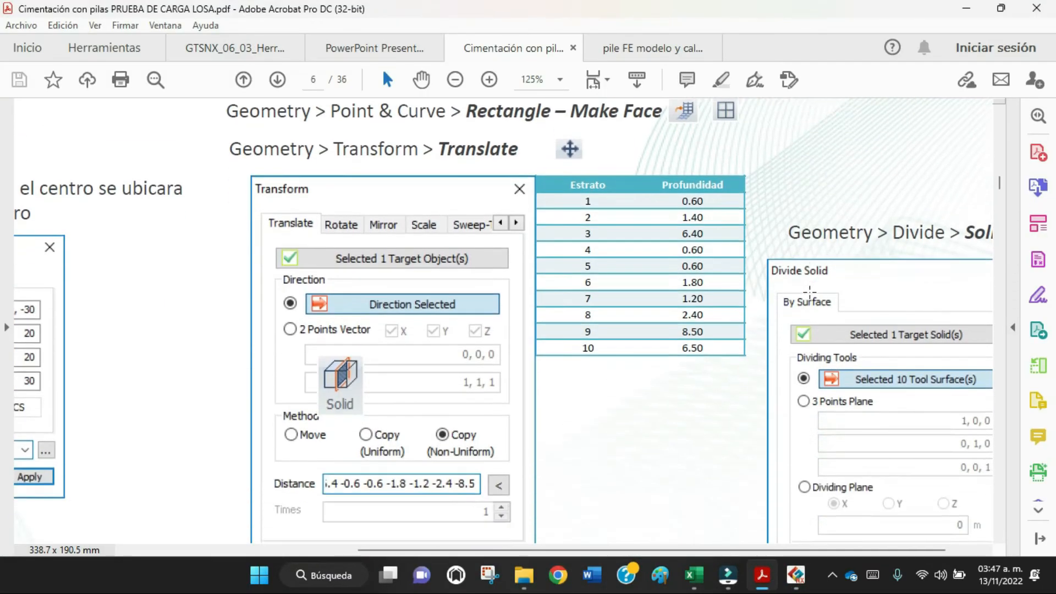
{"action": "scroll", "coordinate": [816, 280], "scroll_direction": "down", "scroll_amount": 10}
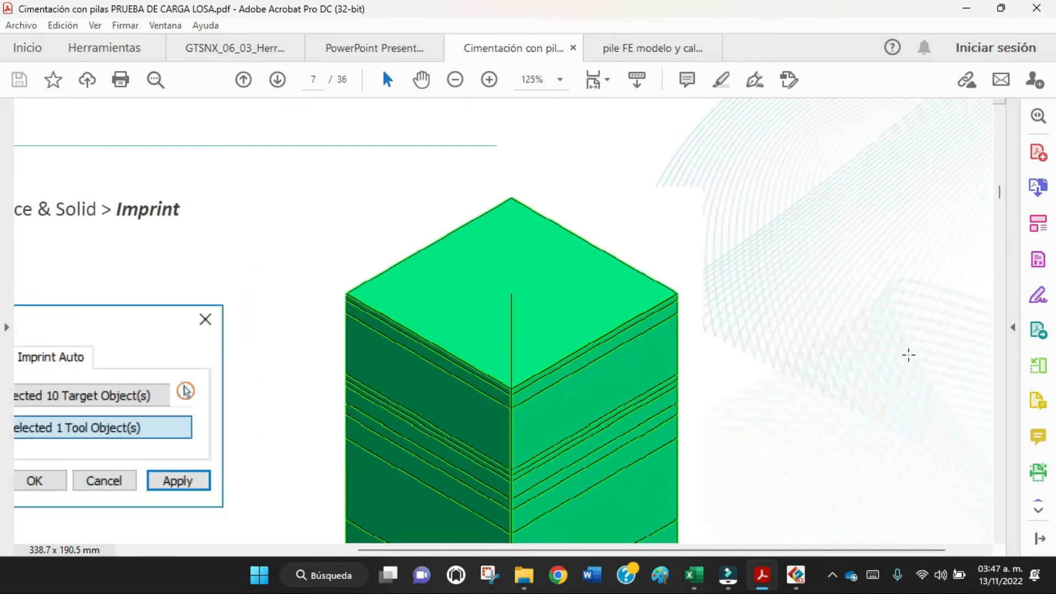
{"action": "scroll", "coordinate": [906, 370], "scroll_direction": "down", "scroll_amount": 2}
{"action": "scroll", "coordinate": [1006, 519], "scroll_direction": "down", "scroll_amount": 8}
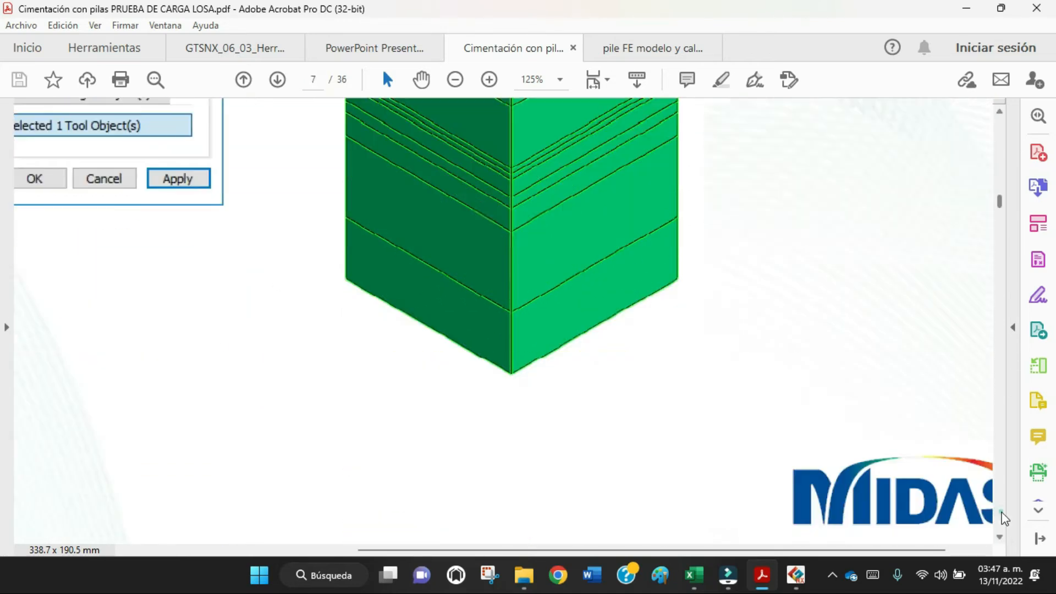
{"action": "scroll", "coordinate": [547, 413], "scroll_direction": "down", "scroll_amount": 4}
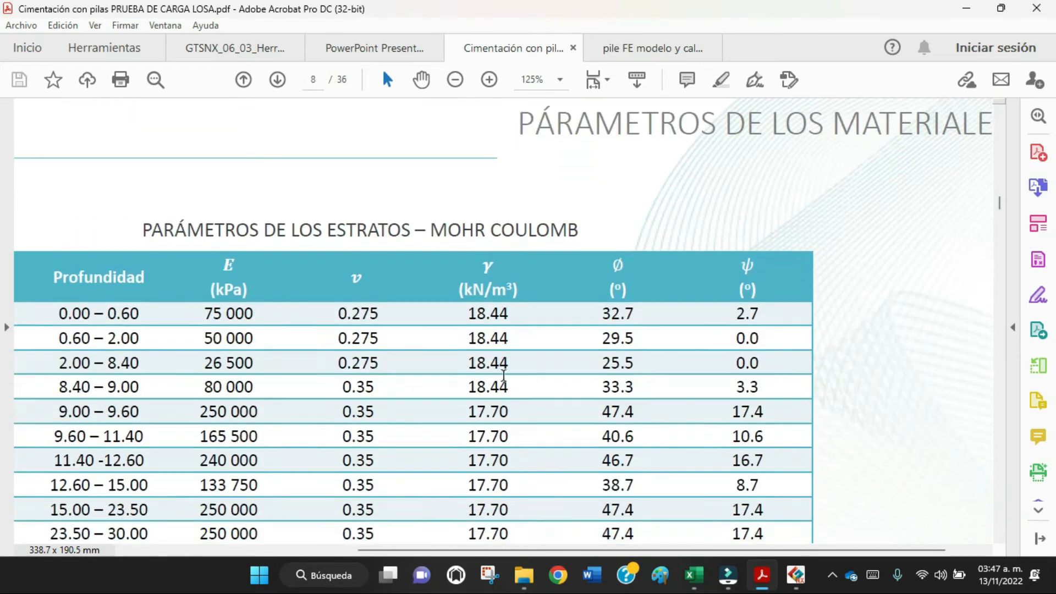
{"action": "scroll", "coordinate": [555, 462], "scroll_direction": "down", "scroll_amount": 5}
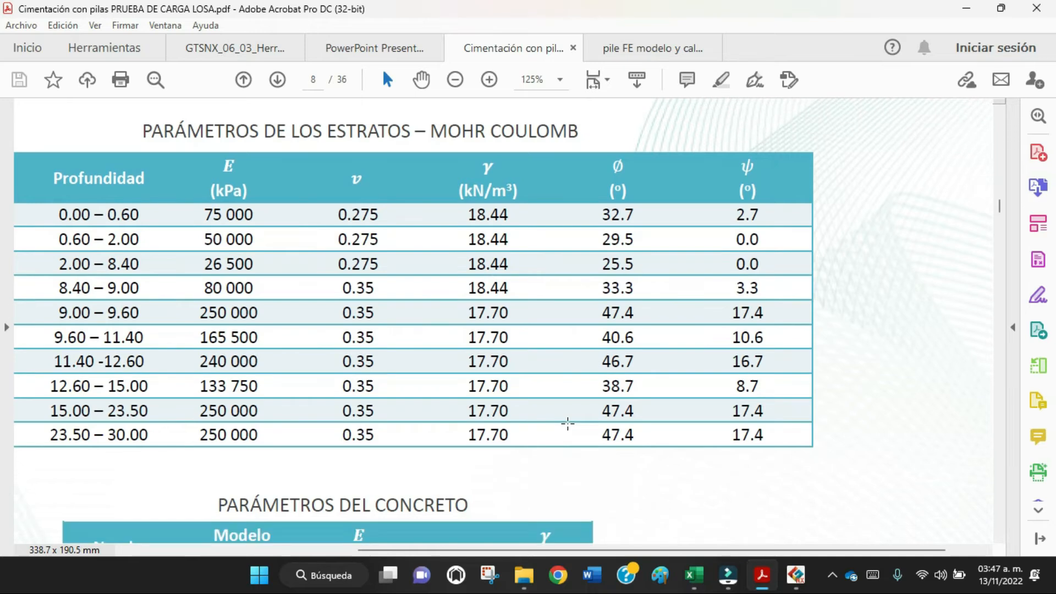
{"action": "scroll", "coordinate": [567, 422], "scroll_direction": "down", "scroll_amount": 1}
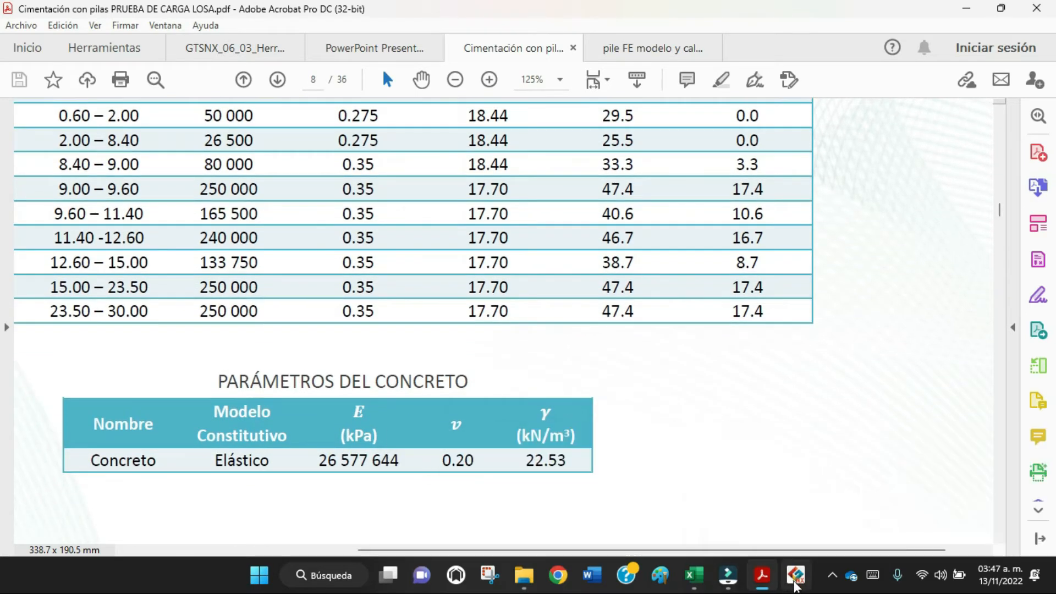
Step: Return to GTS NX and discard the unfinished pile material definition, closing the material manager
{"action": "left_click", "coordinate": [796, 575]}
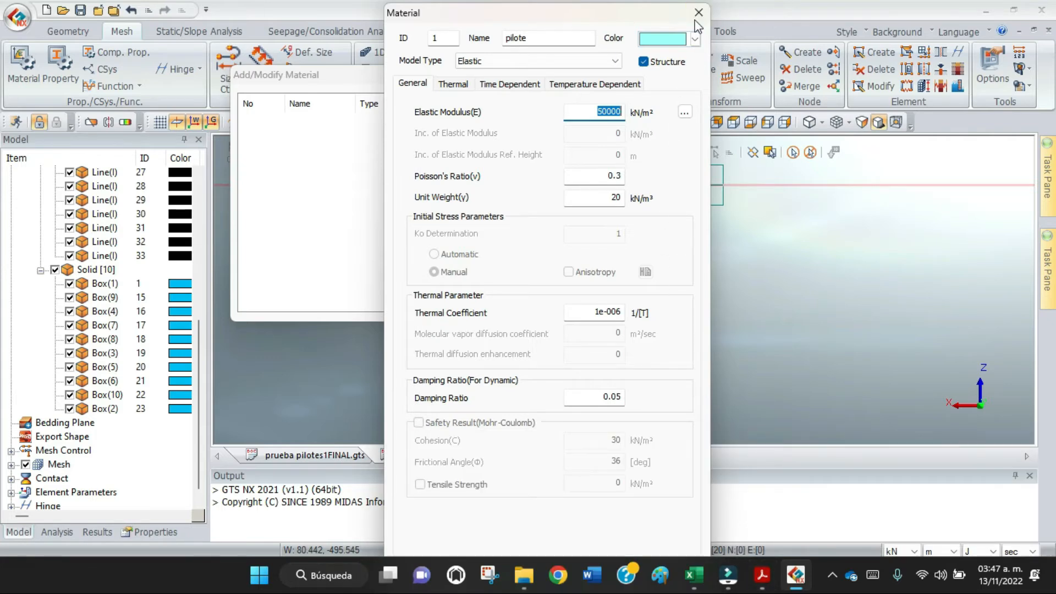
{"action": "left_click", "coordinate": [696, 18]}
{"action": "left_click", "coordinate": [513, 304]}
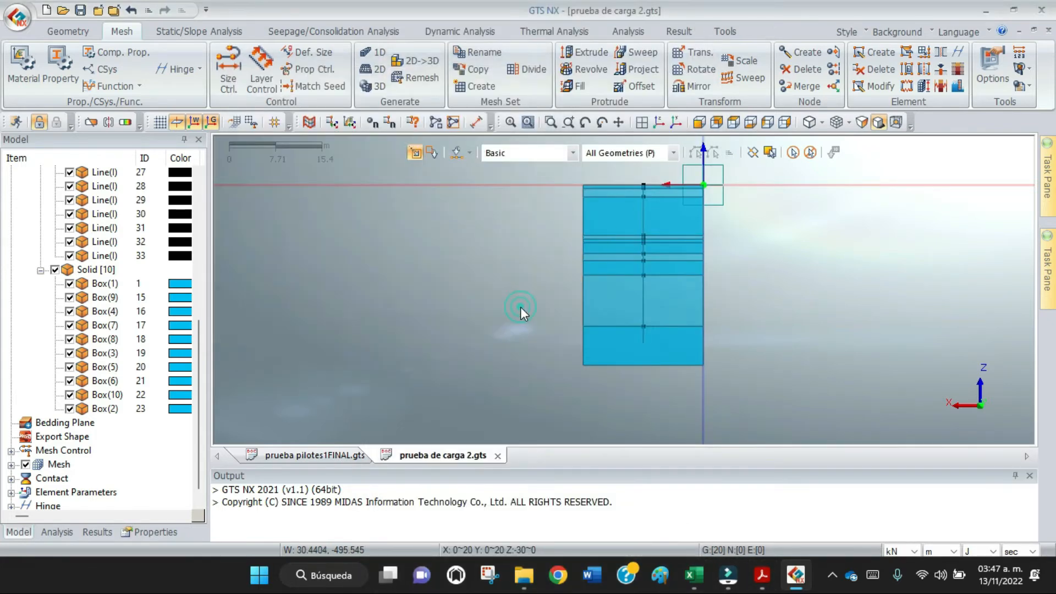
Step: Start a new isotropic material and set its model type to Mohr-Coulomb
{"action": "left_click", "coordinate": [24, 70]}
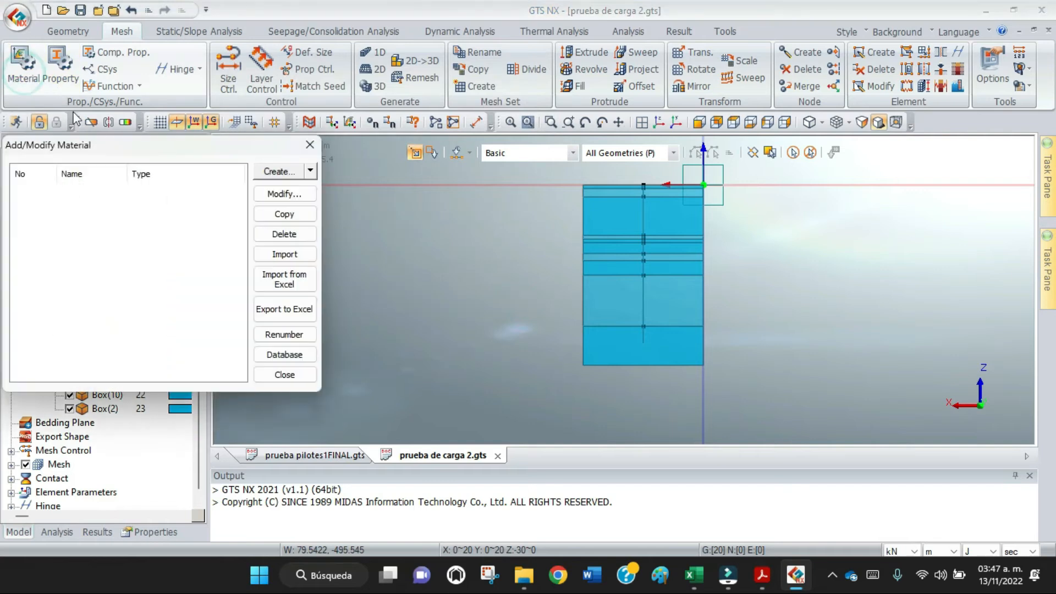
{"action": "left_click", "coordinate": [311, 171]}
{"action": "left_click", "coordinate": [311, 189]}
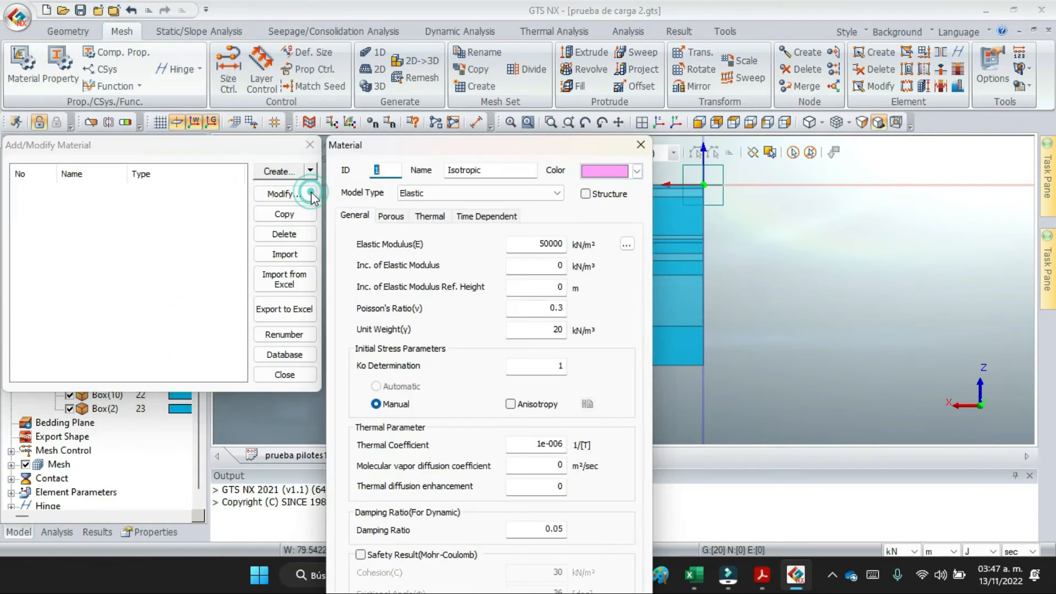
{"action": "left_click_drag", "start_coordinate": [507, 152], "coordinate": [564, 56]}
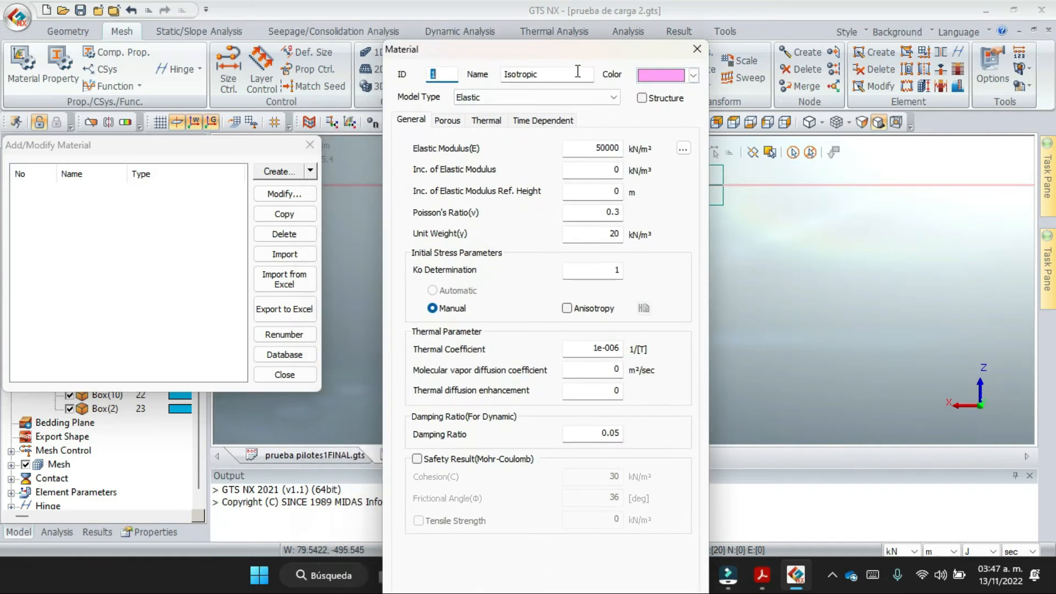
{"action": "left_click", "coordinate": [614, 99]}
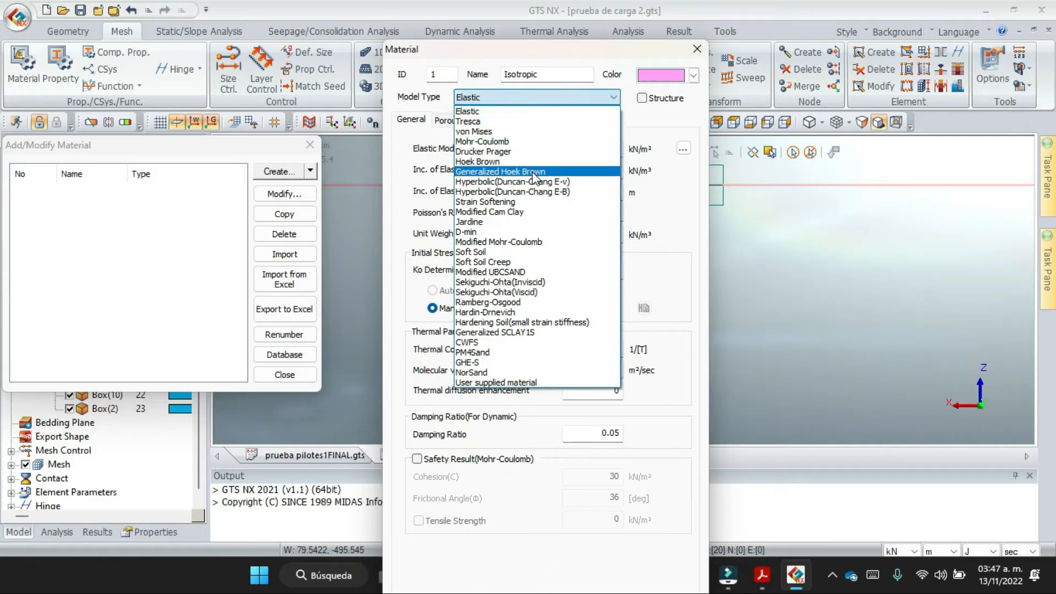
{"action": "left_click", "coordinate": [496, 143]}
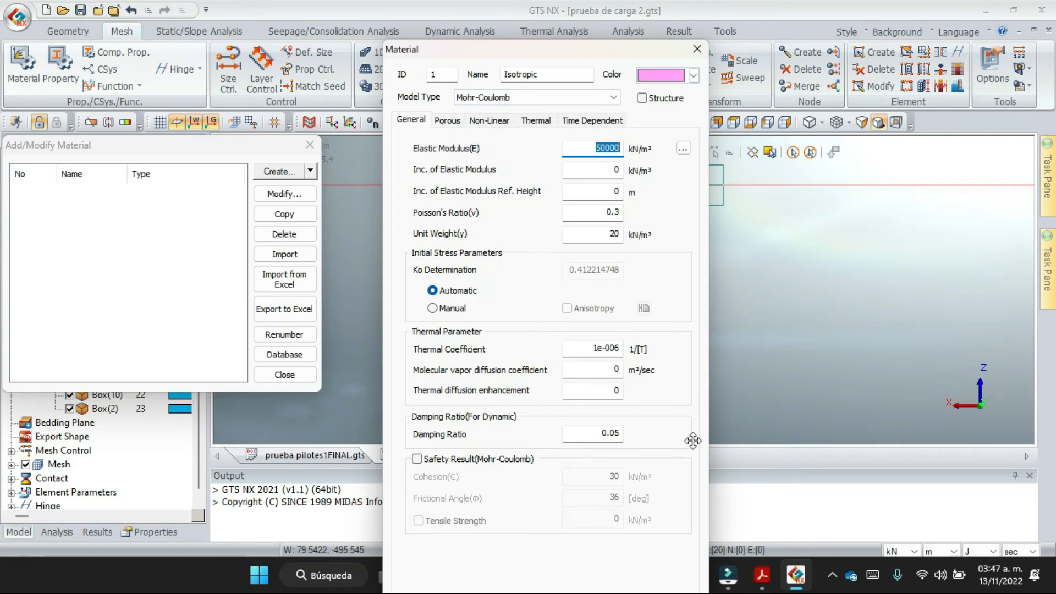
Step: Switch to Acrobat and examine the full Mohr-Coulomb parameter table for strata M1 to M10
{"action": "mouse_move", "coordinate": [763, 579]}
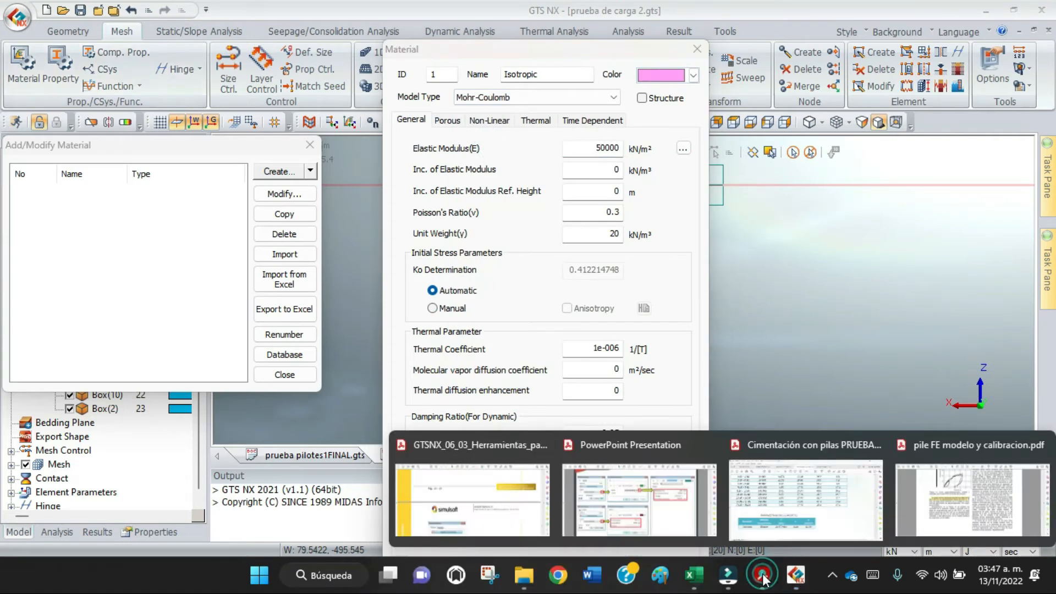
{"action": "left_click", "coordinate": [801, 496]}
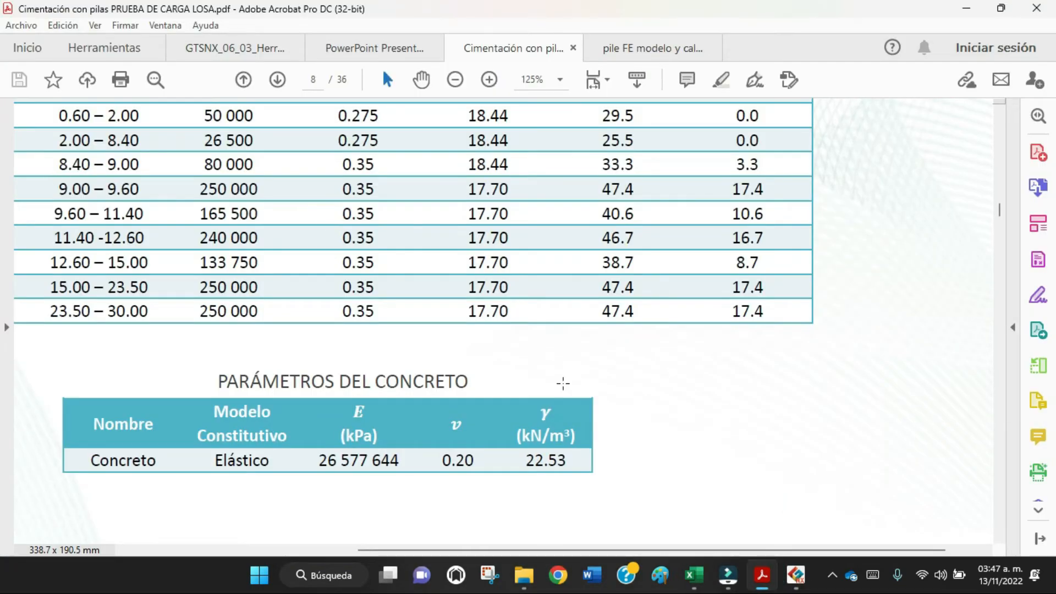
{"action": "left_click_drag", "start_coordinate": [657, 551], "coordinate": [514, 550]}
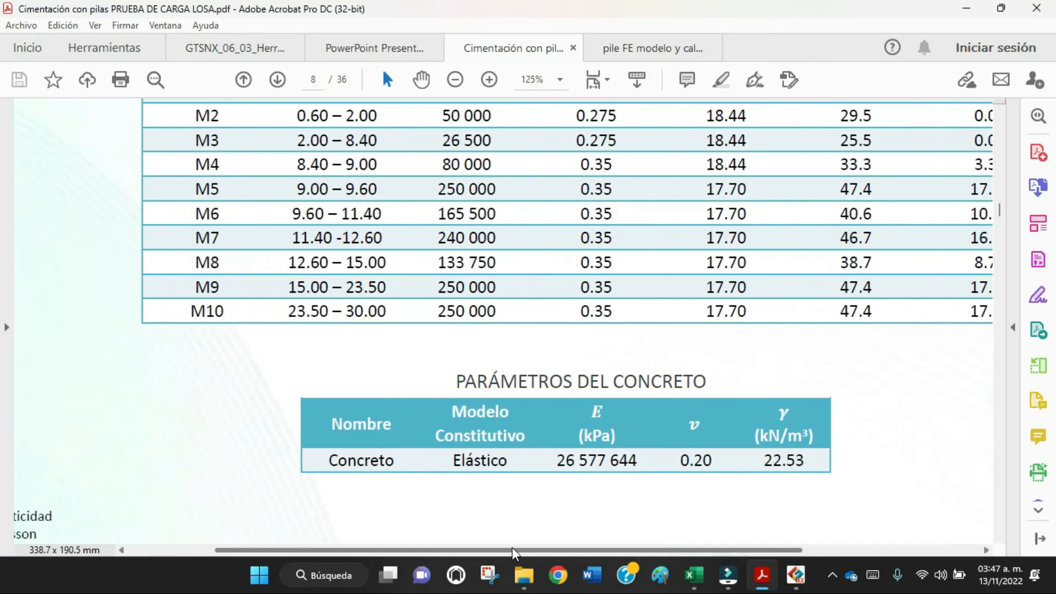
{"action": "scroll", "coordinate": [542, 285], "scroll_direction": "up", "scroll_amount": 3}
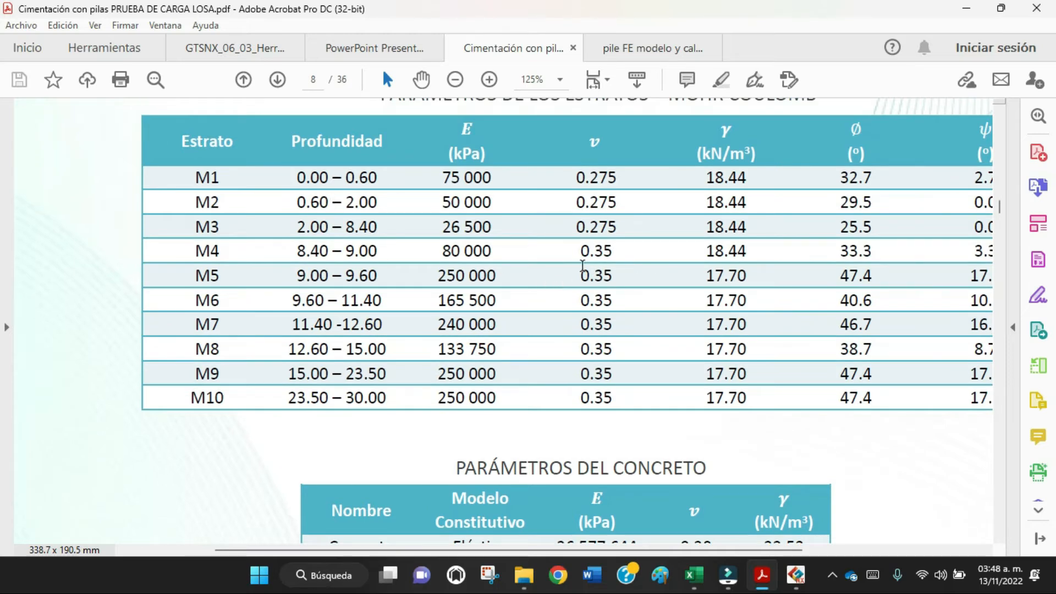
{"action": "left_click_drag", "start_coordinate": [663, 551], "coordinate": [708, 557]}
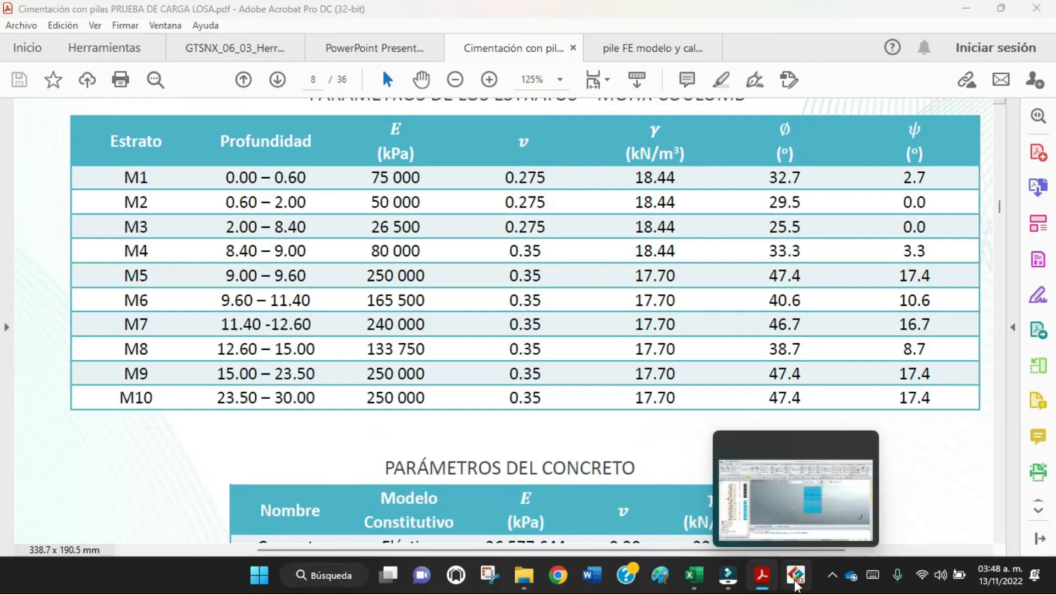
Step: Return to GTS NX, examine the material's nonlinear Mohr-Coulomb parameters, and discard the new material
{"action": "left_click", "coordinate": [792, 578]}
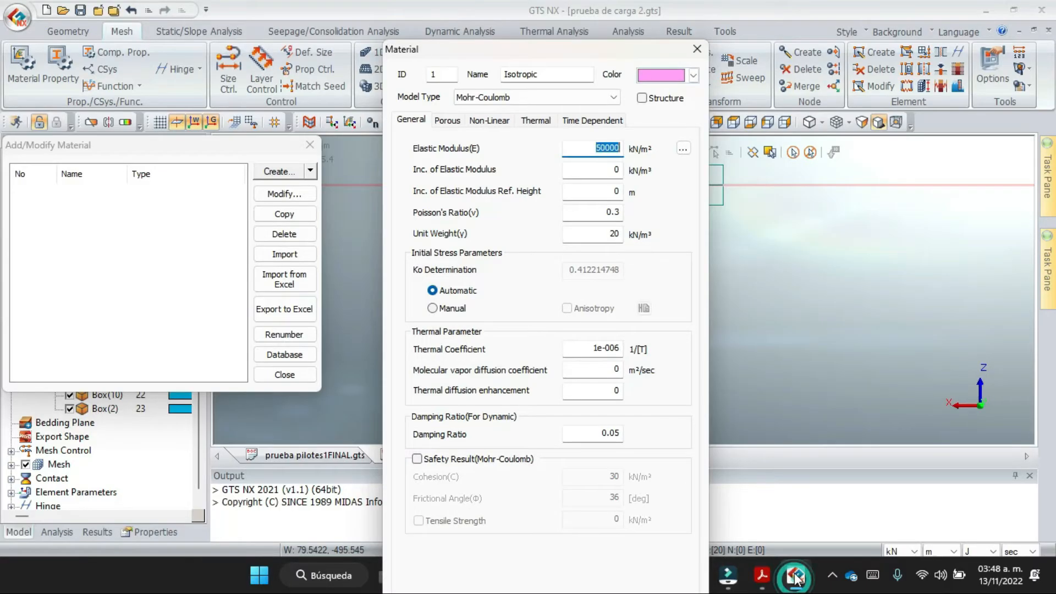
{"action": "left_click", "coordinate": [480, 121]}
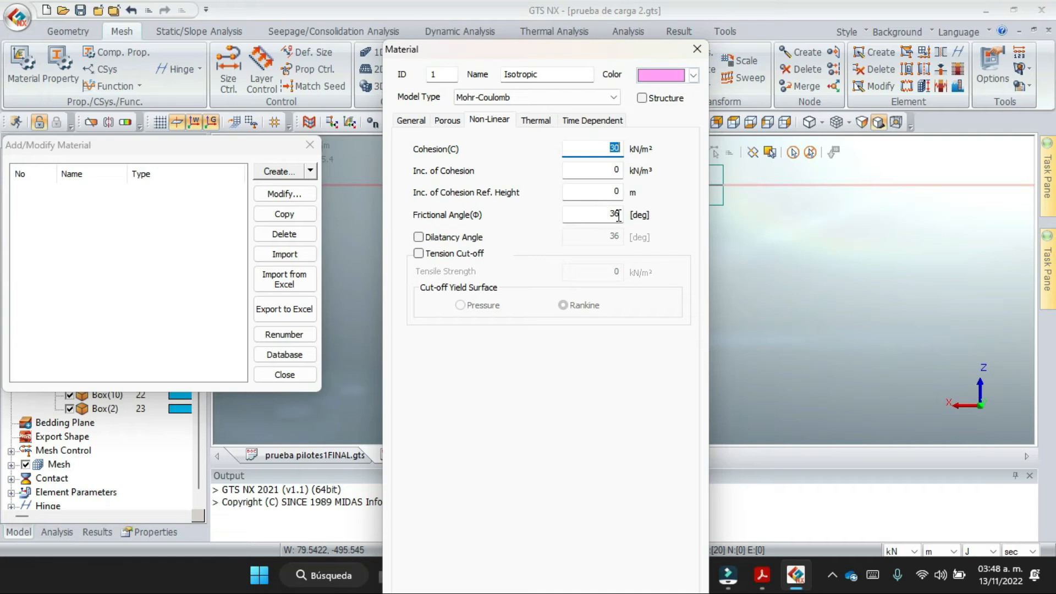
{"action": "left_click", "coordinate": [697, 49]}
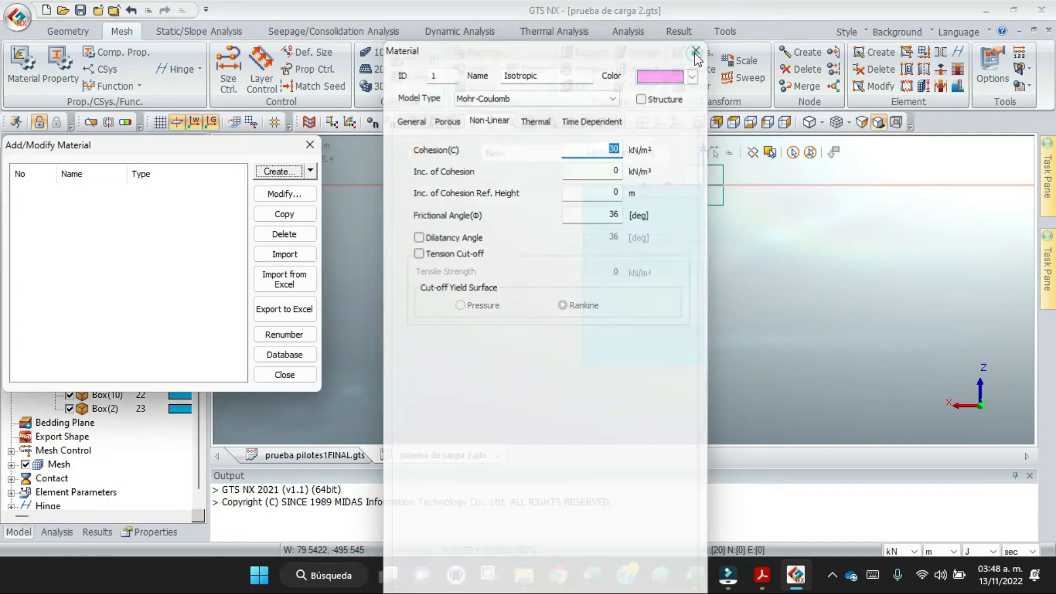
Step: Open the project file "prueba pilotes1FINAL.gts" as the source for importing materials
{"action": "left_click_drag", "start_coordinate": [247, 145], "coordinate": [549, 51]}
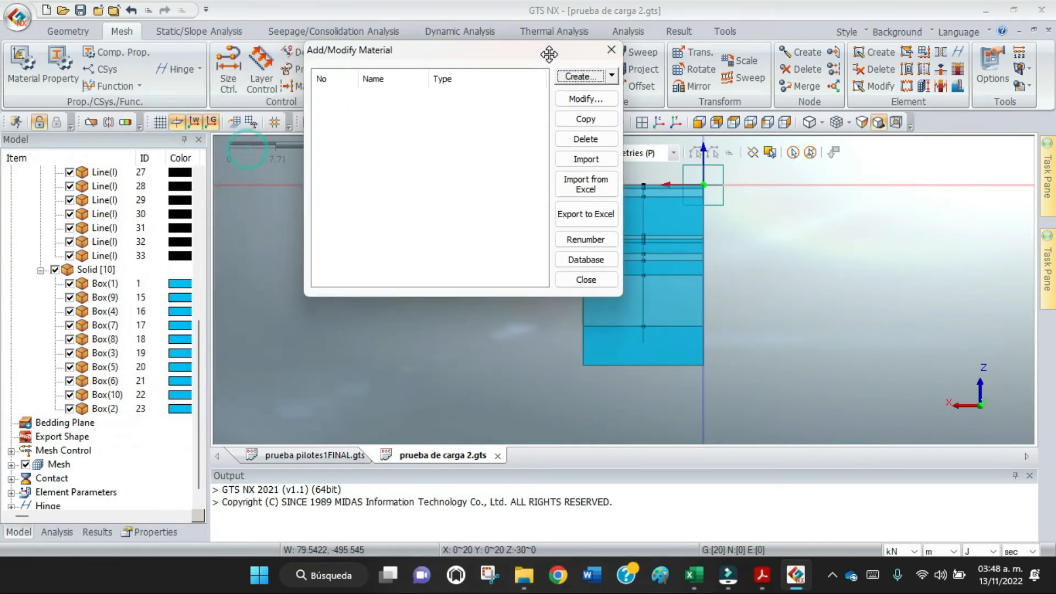
{"action": "left_click", "coordinate": [588, 160]}
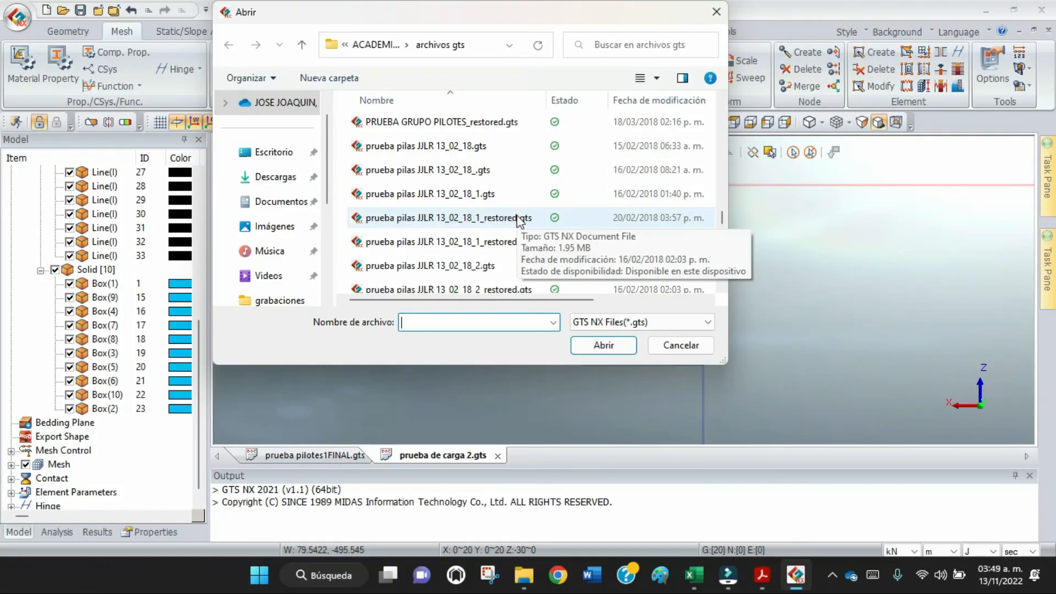
{"action": "scroll", "coordinate": [507, 211], "scroll_direction": "up", "scroll_amount": 1}
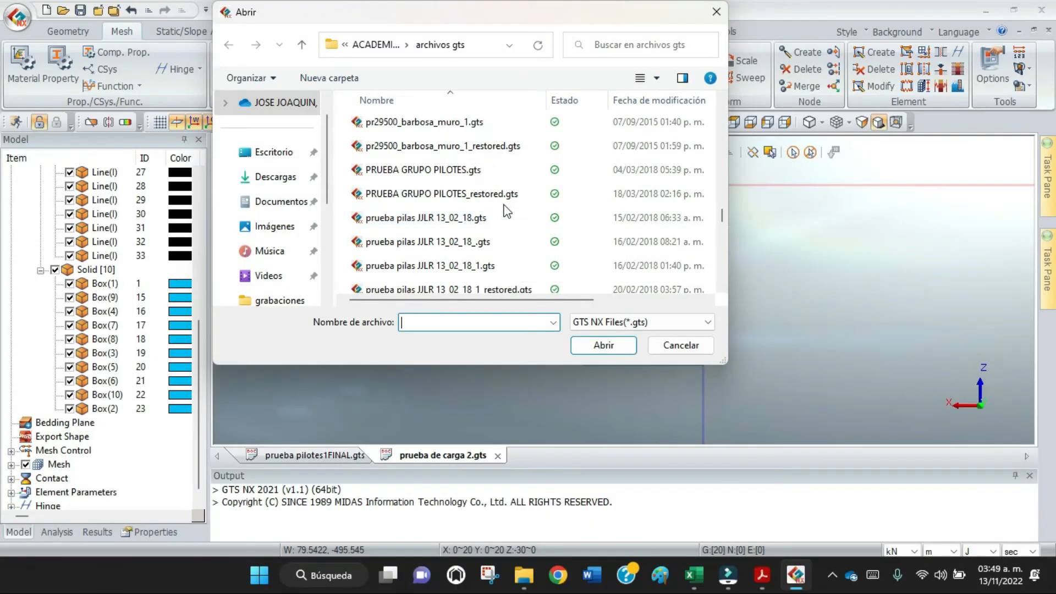
{"action": "scroll", "coordinate": [507, 211], "scroll_direction": "up", "scroll_amount": 1}
{"action": "scroll", "coordinate": [507, 210], "scroll_direction": "up", "scroll_amount": 1}
{"action": "scroll", "coordinate": [507, 210], "scroll_direction": "down", "scroll_amount": 4}
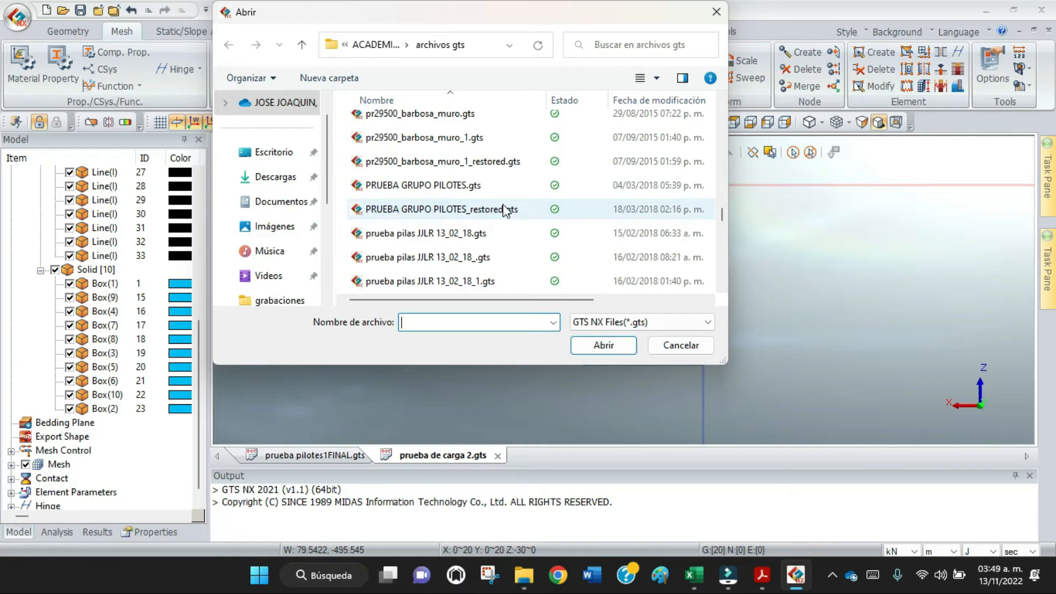
{"action": "scroll", "coordinate": [505, 211], "scroll_direction": "down", "scroll_amount": 4}
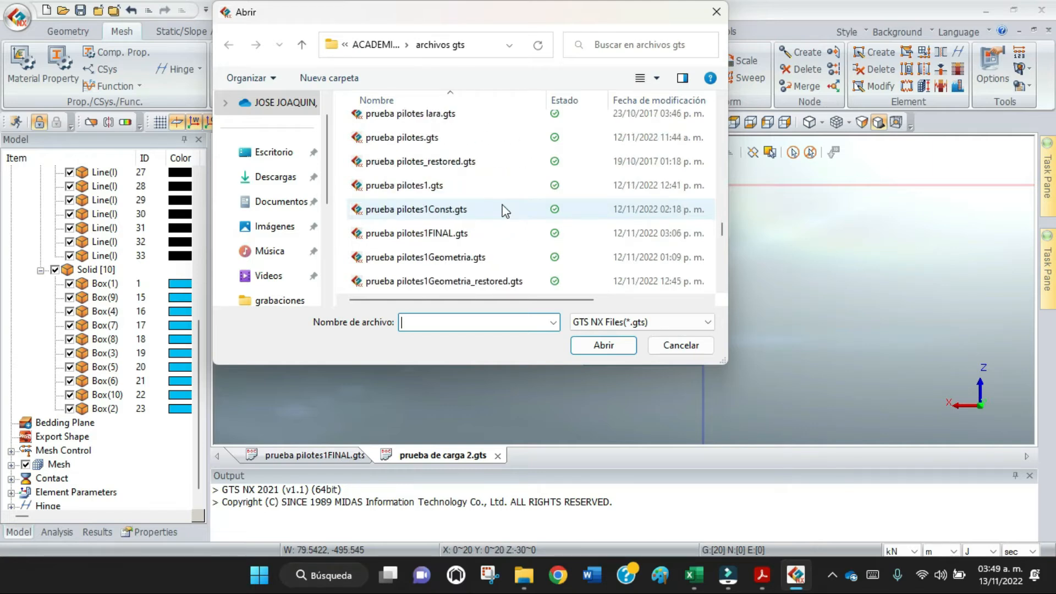
{"action": "scroll", "coordinate": [505, 211], "scroll_direction": "down", "scroll_amount": 2}
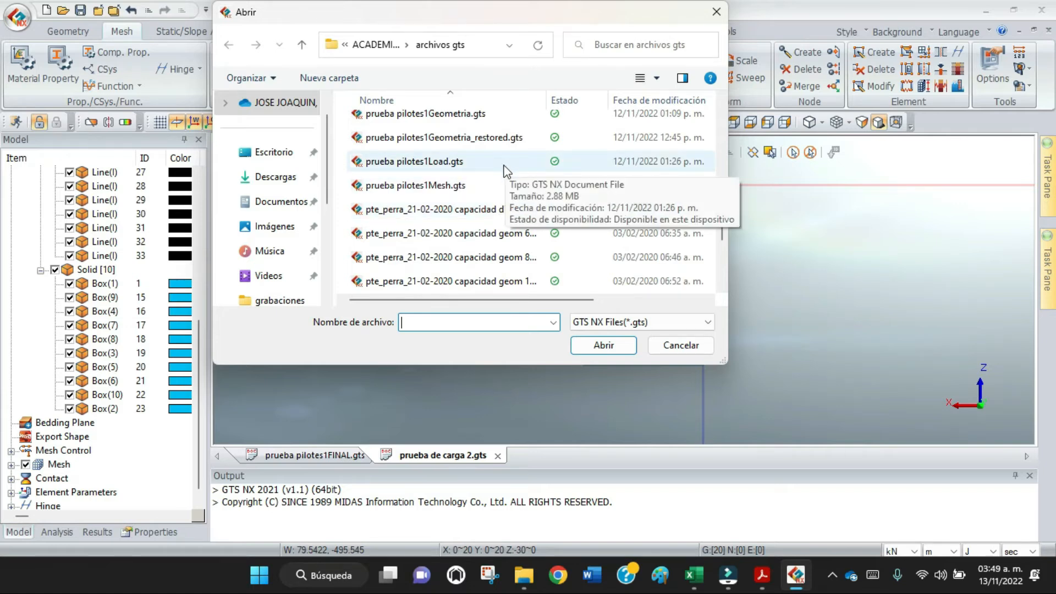
{"action": "scroll", "coordinate": [503, 166], "scroll_direction": "up", "scroll_amount": 1}
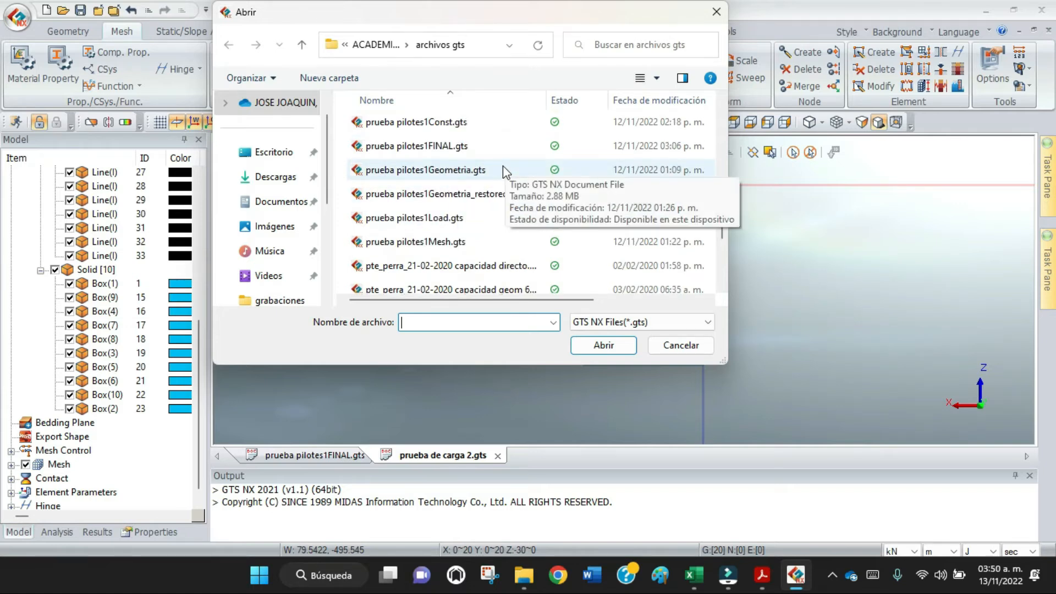
{"action": "left_click", "coordinate": [459, 146]}
{"action": "left_click", "coordinate": [592, 345]}
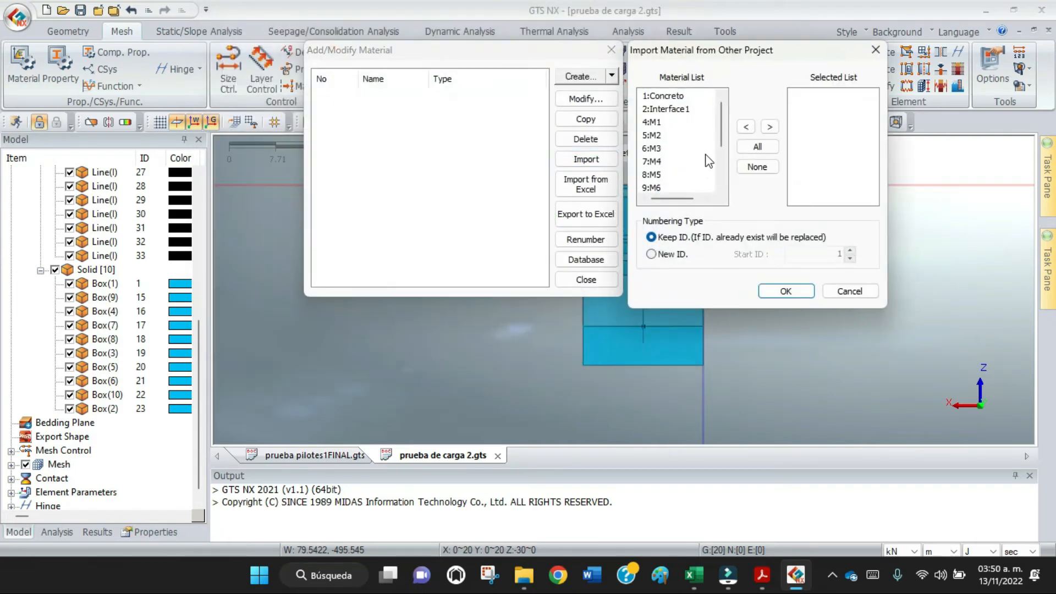
Step: Import the materials Concreto and M1 to M10 from the source project, keeping their IDs and leaving out Interface1
{"action": "left_click", "coordinate": [680, 96]}
{"action": "left_click", "coordinate": [769, 128]}
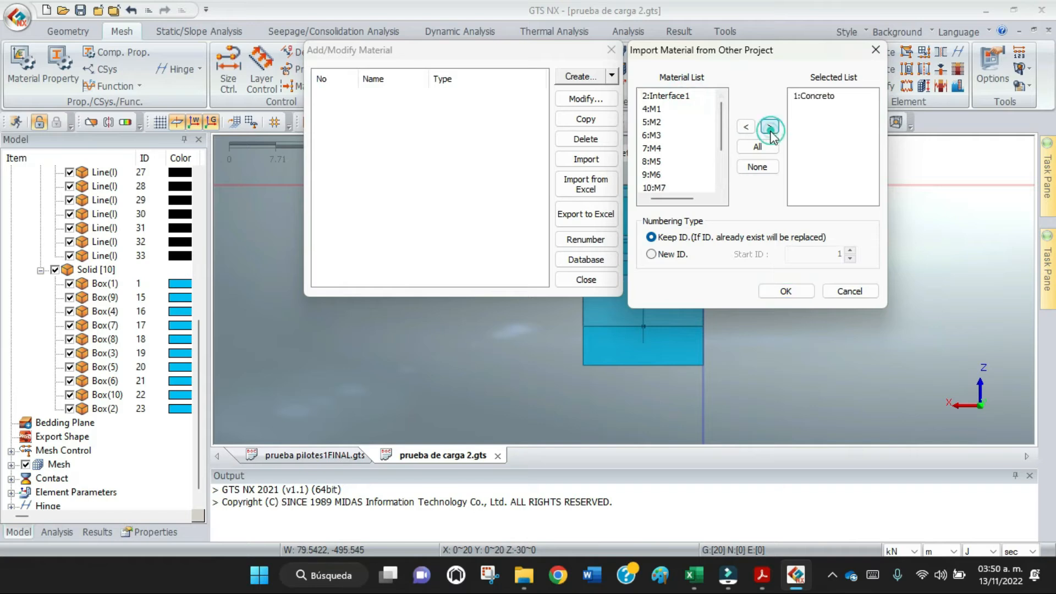
{"action": "left_click", "coordinate": [664, 110]}
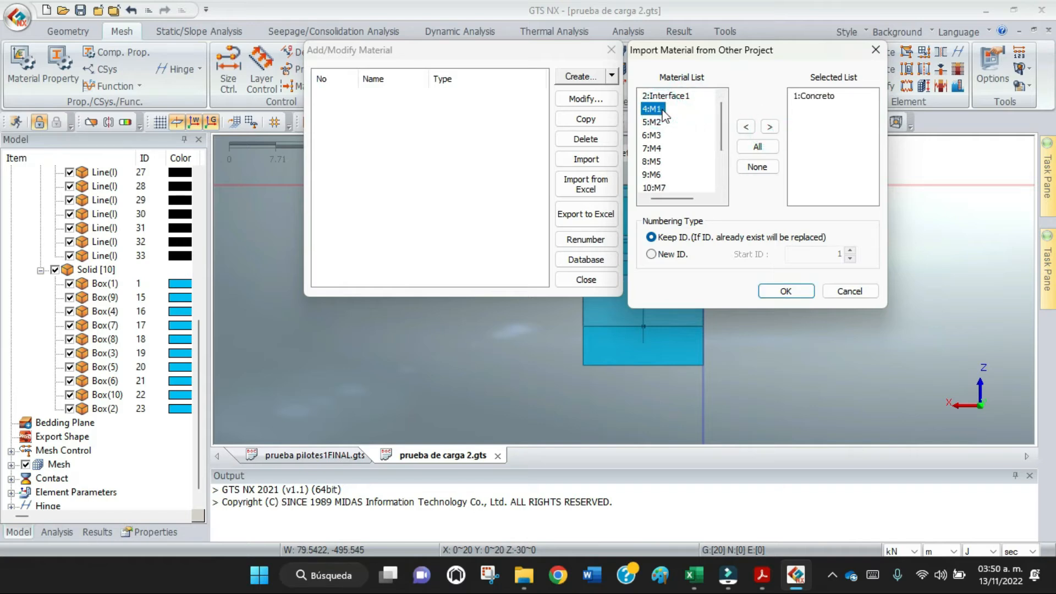
{"action": "left_click", "coordinate": [654, 187], "text": "shift"}
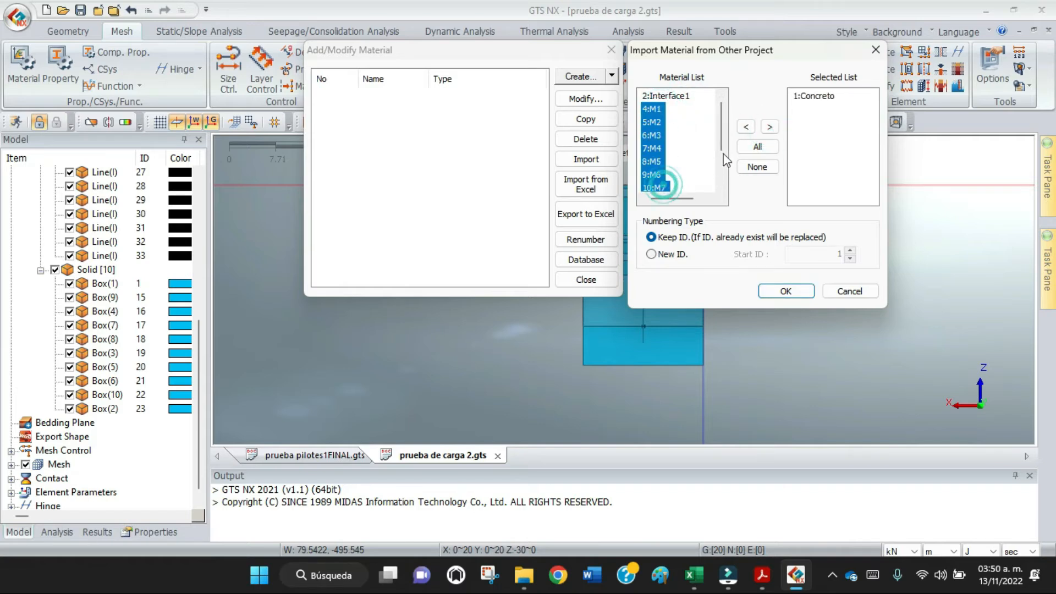
{"action": "left_click", "coordinate": [770, 127]}
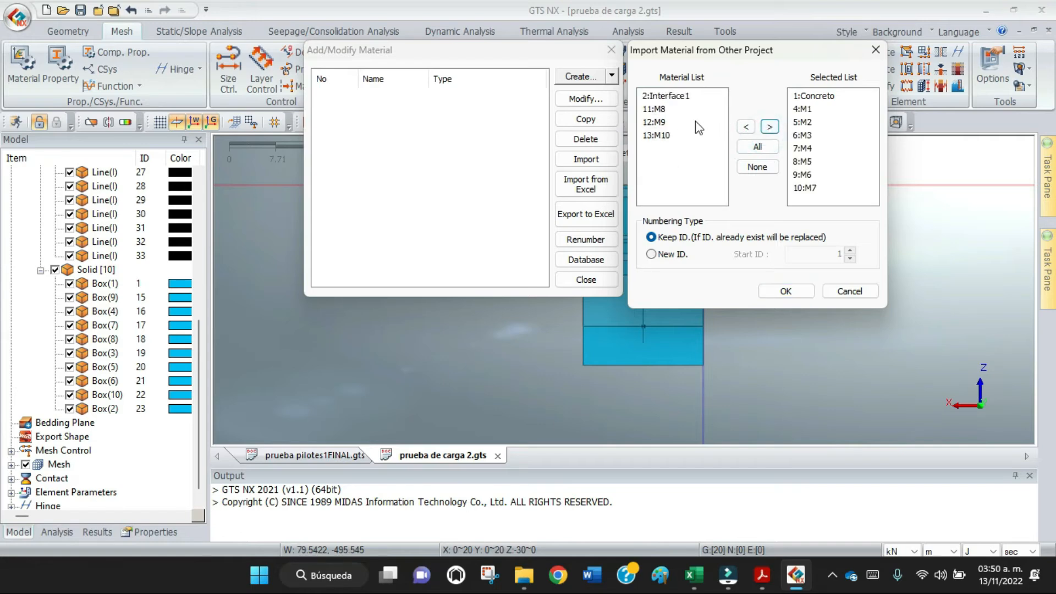
{"action": "left_click", "coordinate": [655, 109]}
{"action": "left_click", "coordinate": [657, 135], "text": "shift"}
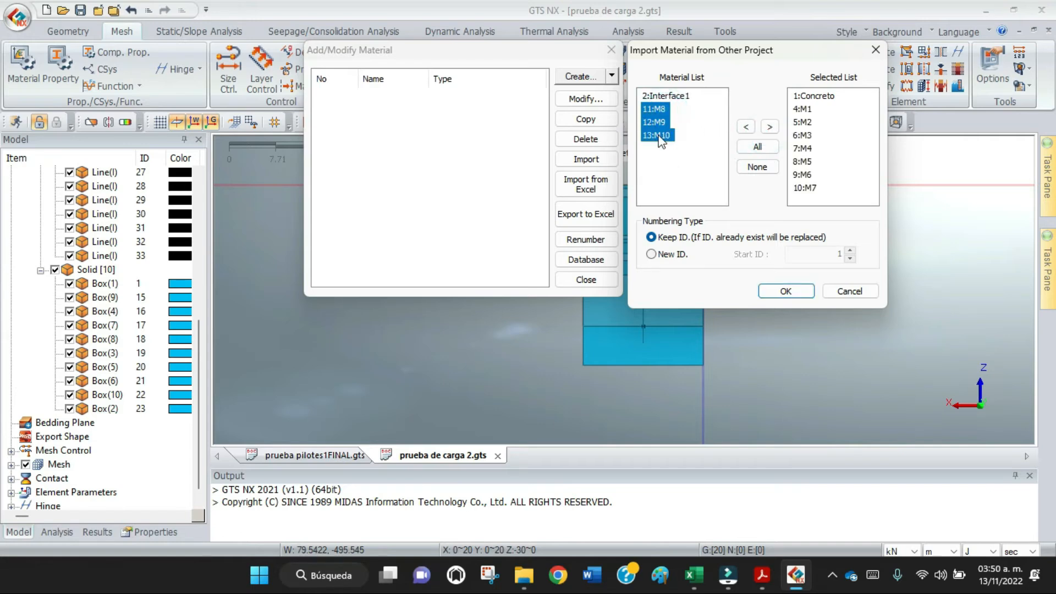
{"action": "left_click", "coordinate": [770, 127]}
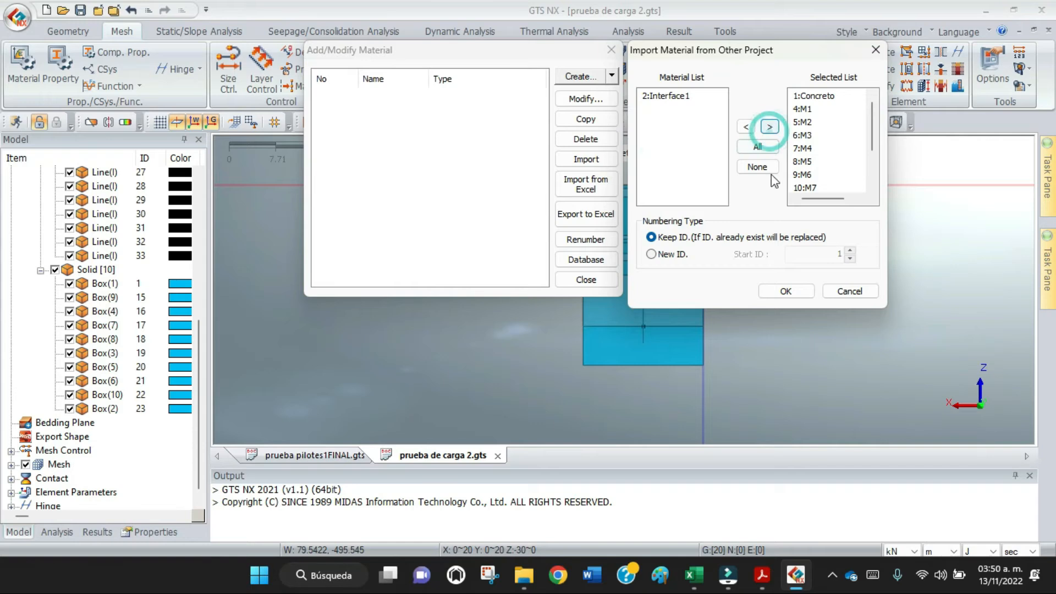
{"action": "left_click", "coordinate": [784, 292]}
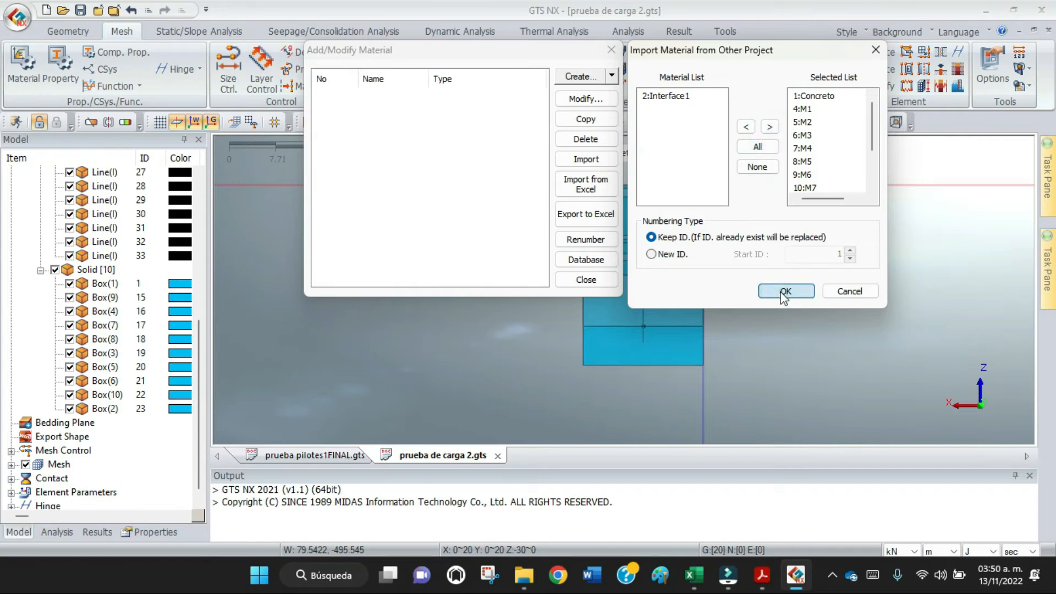
{"action": "left_click", "coordinate": [784, 292]}
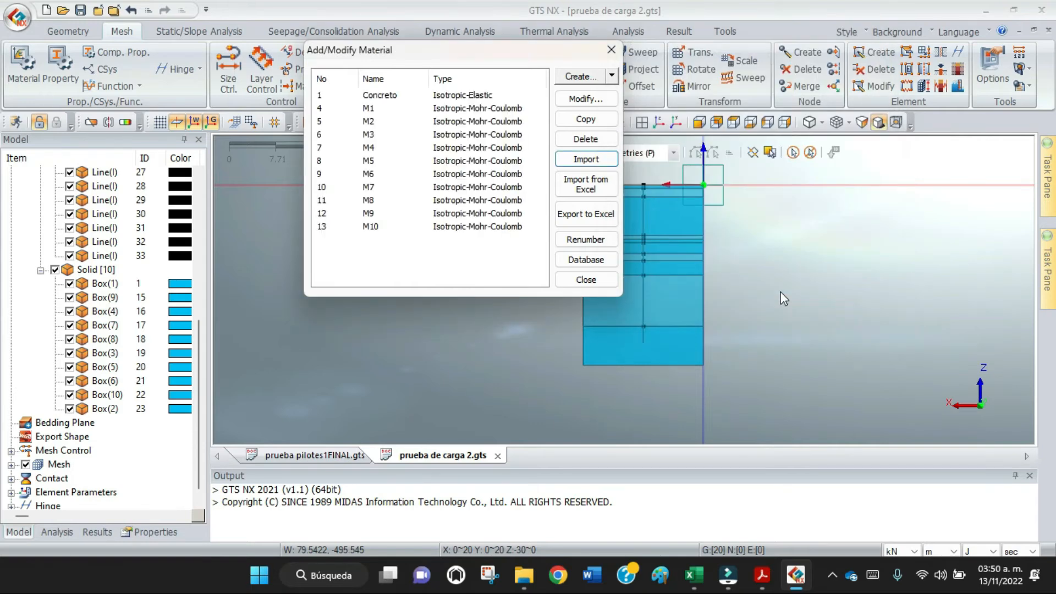
{"action": "left_click", "coordinate": [588, 281]}
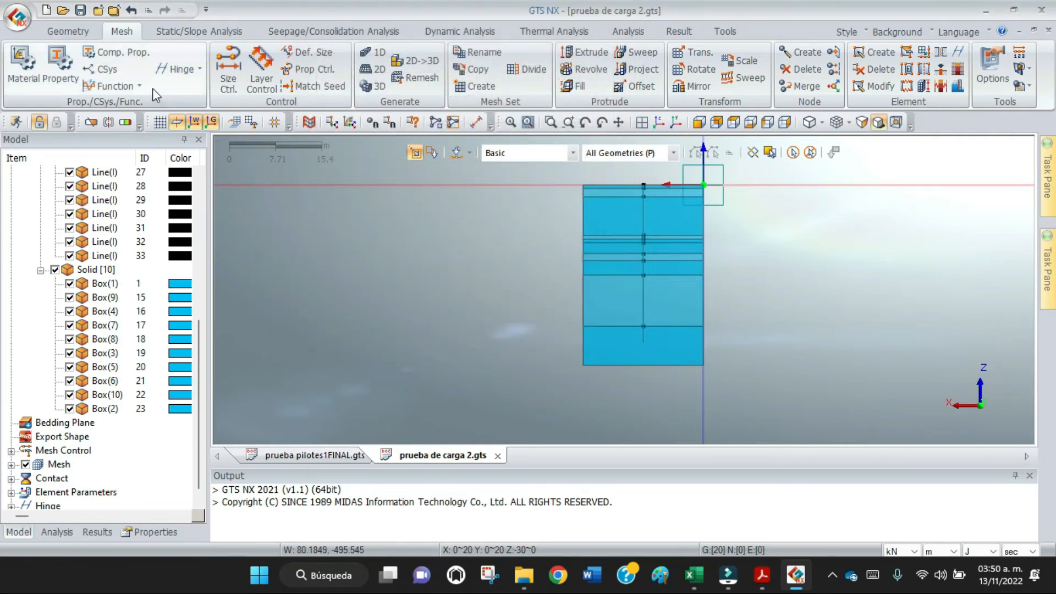
Step: Start a new 1D beam property with the Concreto material and name it "pilote"
{"action": "left_click", "coordinate": [60, 65]}
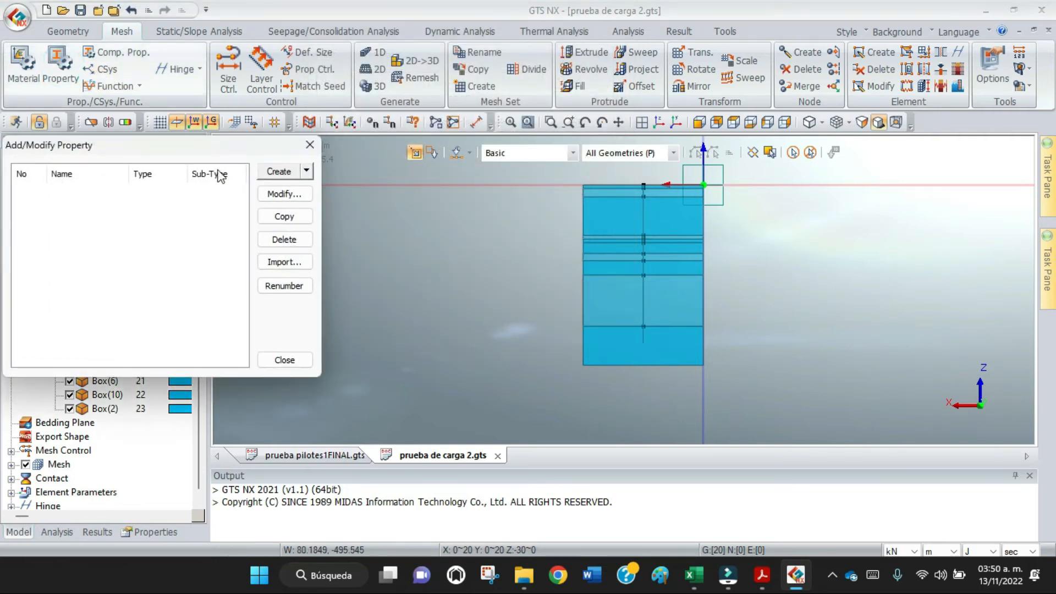
{"action": "left_click", "coordinate": [304, 171]}
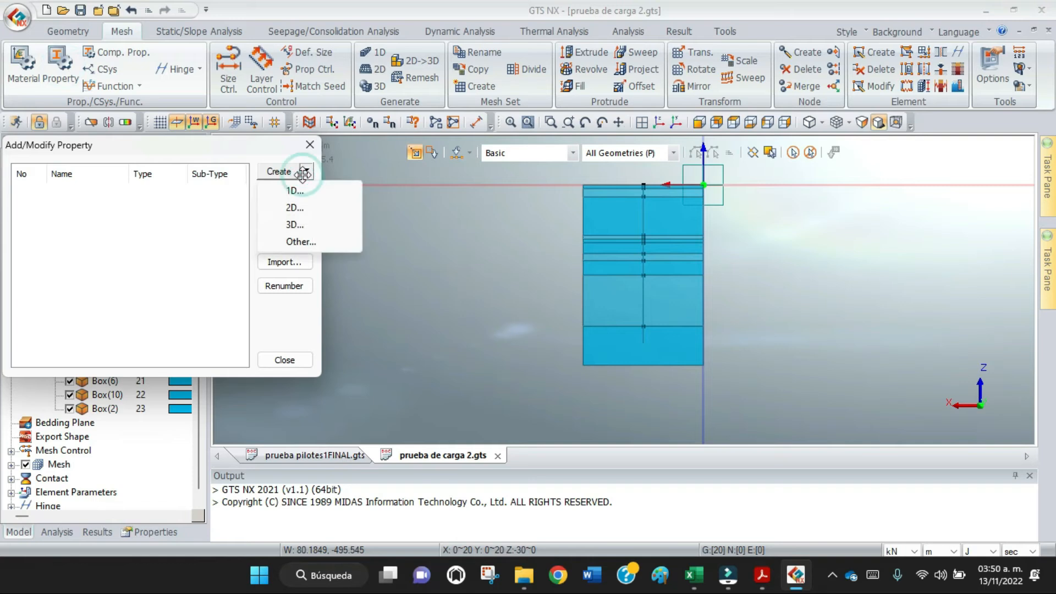
{"action": "left_click", "coordinate": [297, 191]}
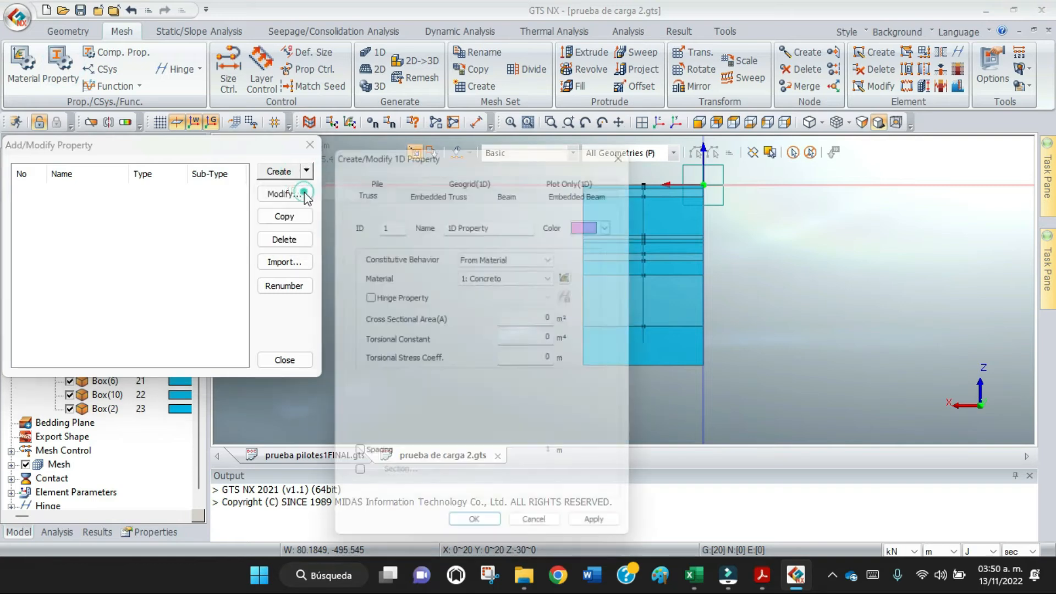
{"action": "left_click", "coordinate": [520, 191]}
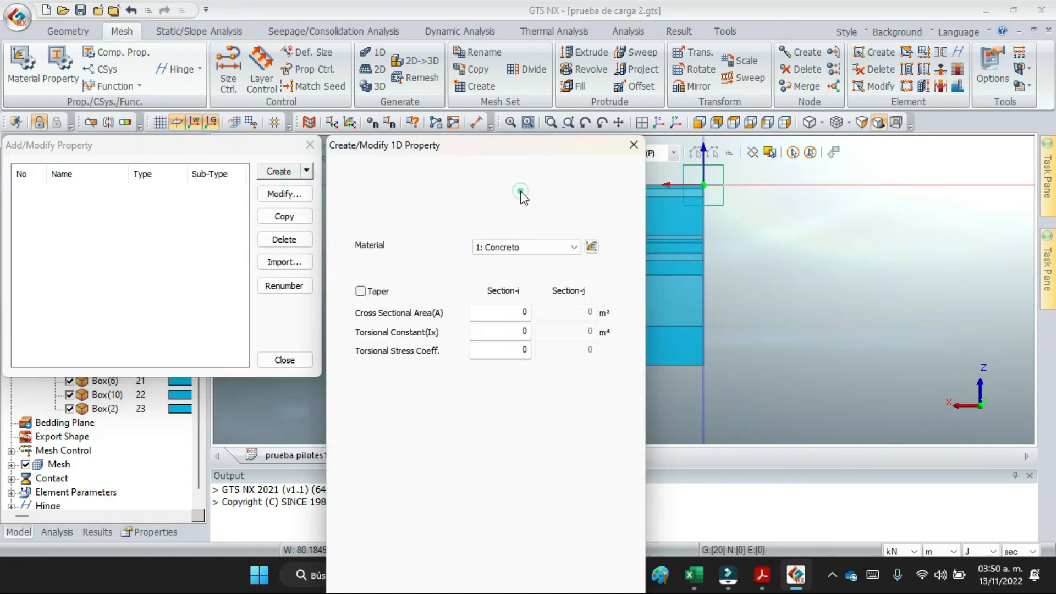
{"action": "left_click_drag", "start_coordinate": [529, 147], "coordinate": [575, 51]}
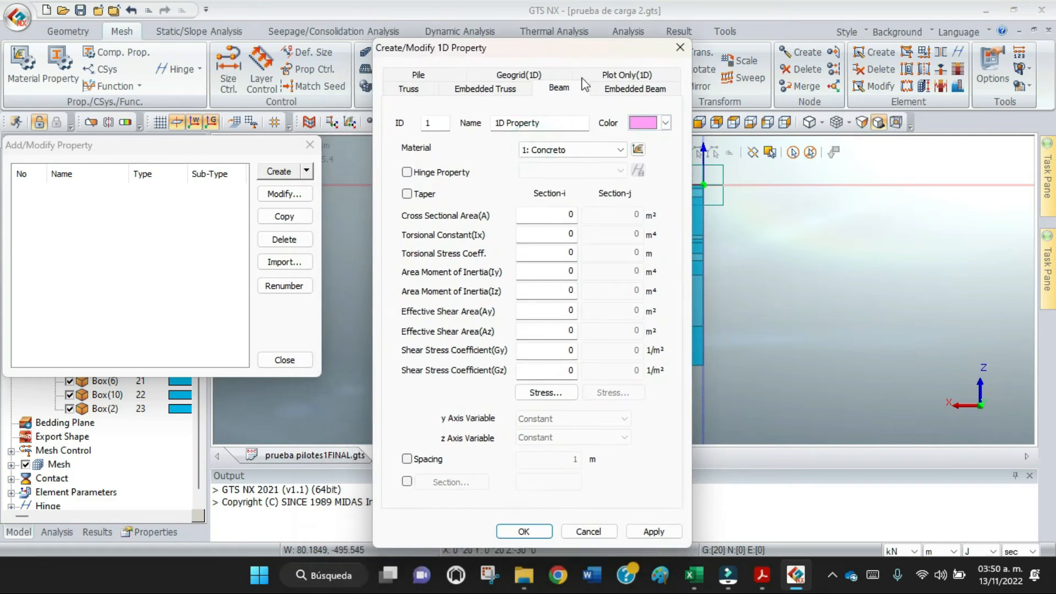
{"action": "left_click_drag", "start_coordinate": [553, 125], "coordinate": [468, 127]}
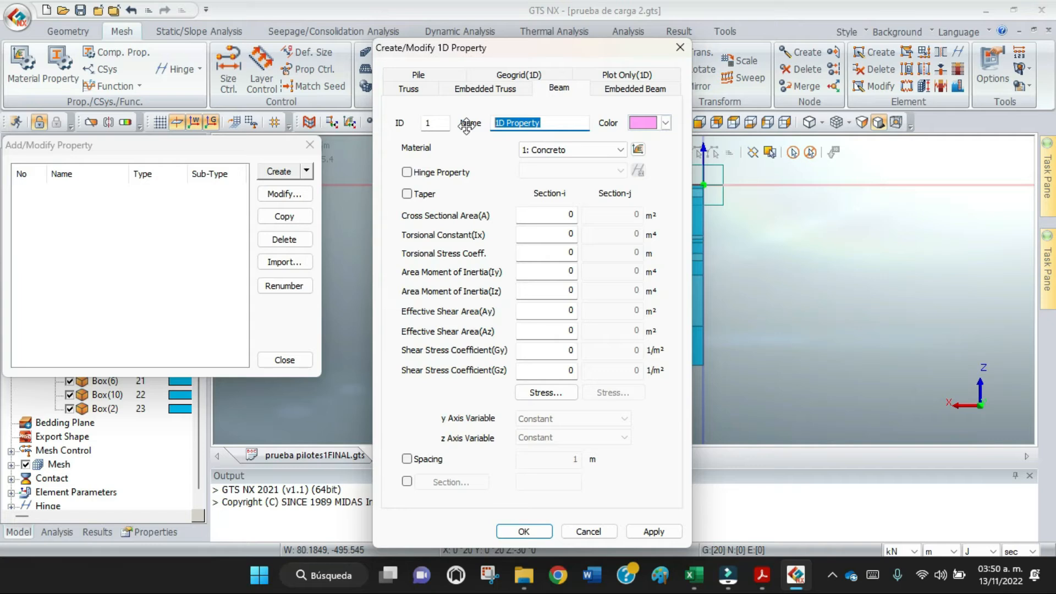
{"action": "type", "text": "pilote"}
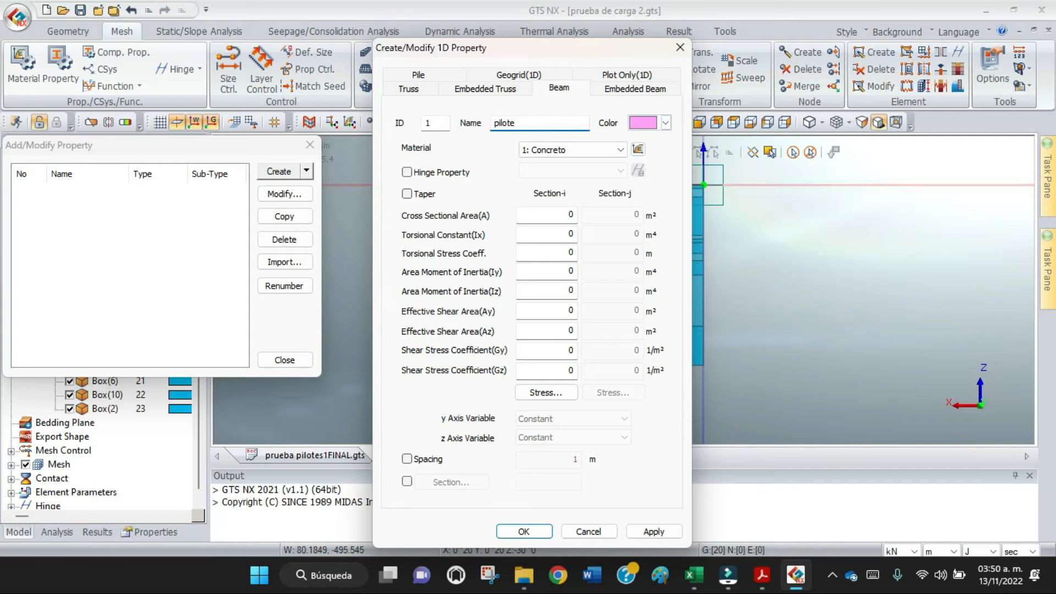
Step: Give the pilote beam property a Solid Round section with a 0.68 m diameter and save the property
{"action": "left_click", "coordinate": [409, 482]}
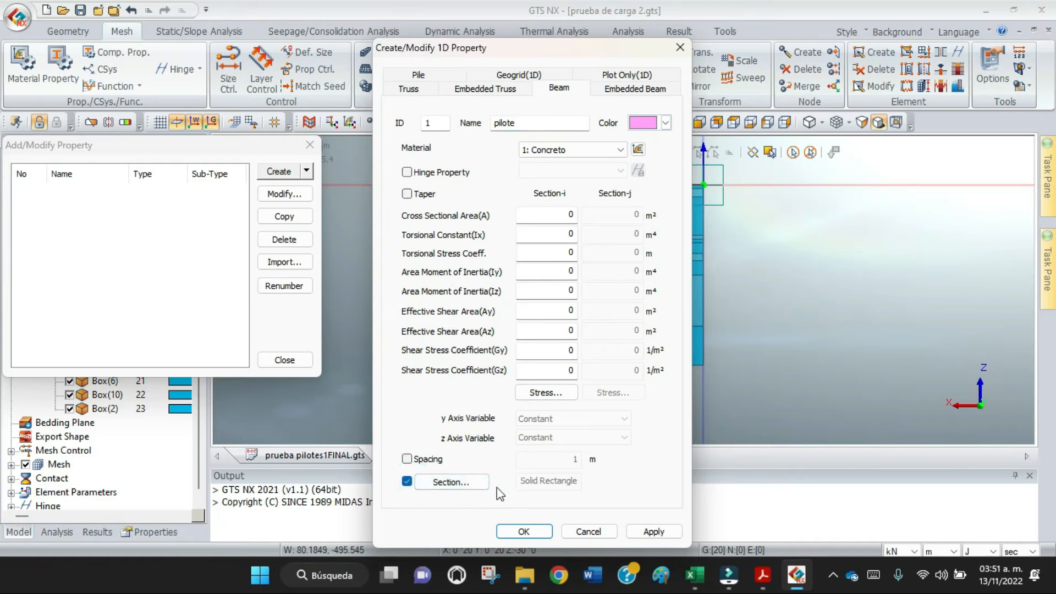
{"action": "left_click", "coordinate": [472, 483]}
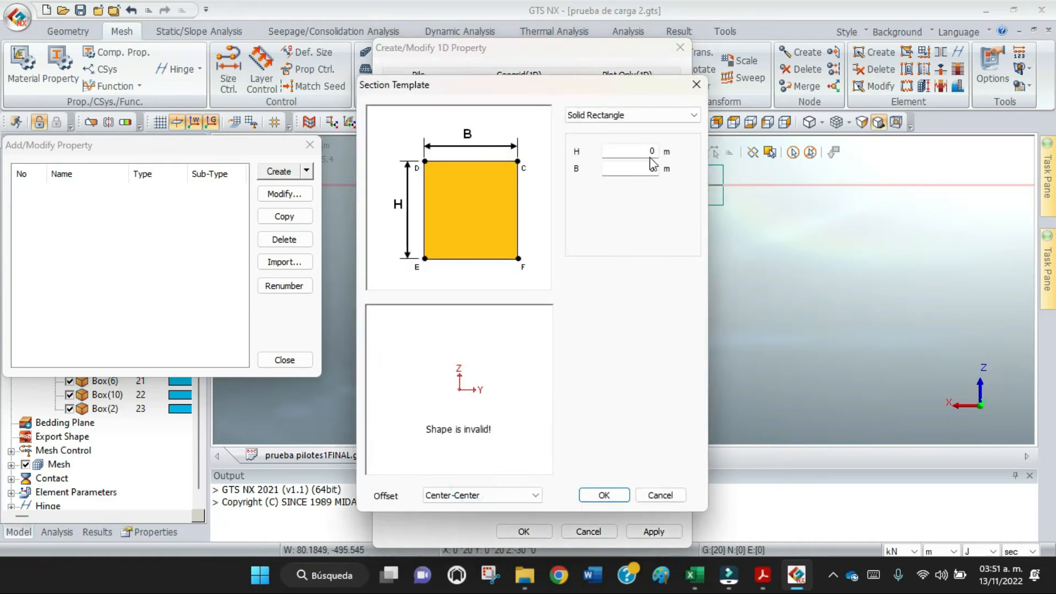
{"action": "left_click", "coordinate": [687, 117]}
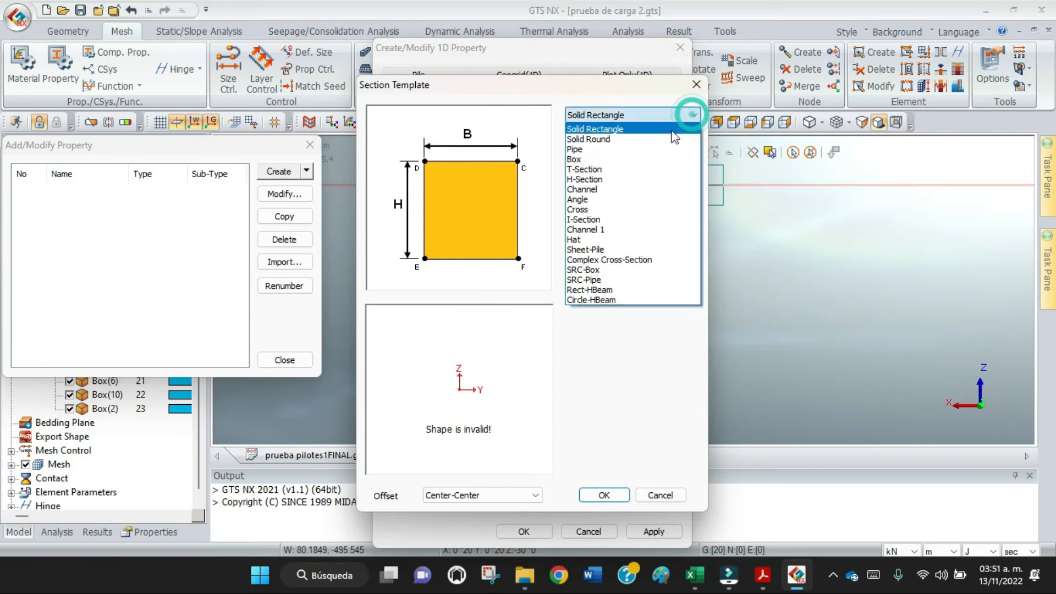
{"action": "left_click", "coordinate": [630, 141]}
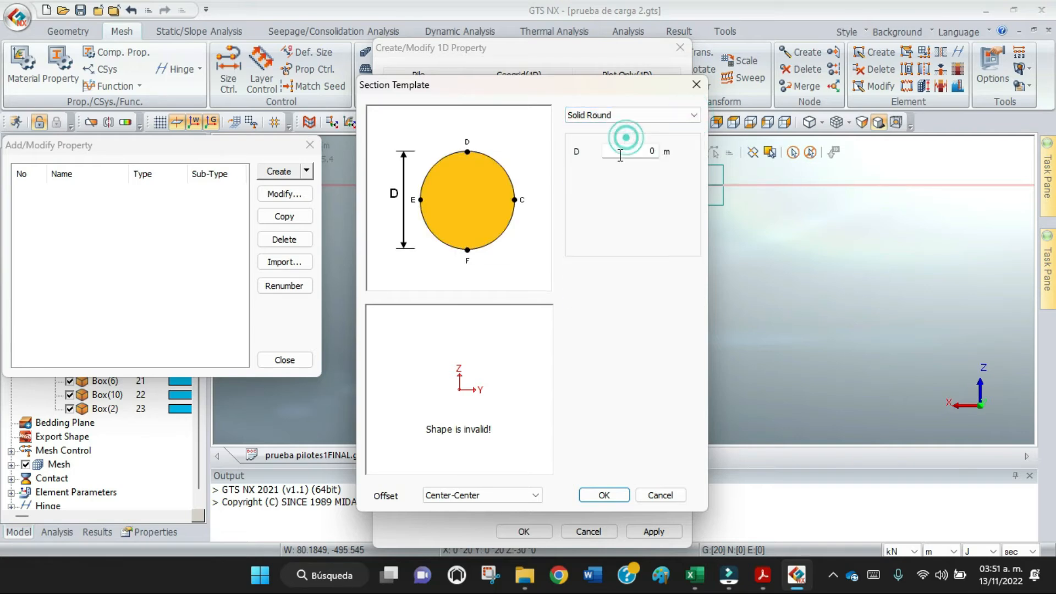
{"action": "type", "text": "0.68"}
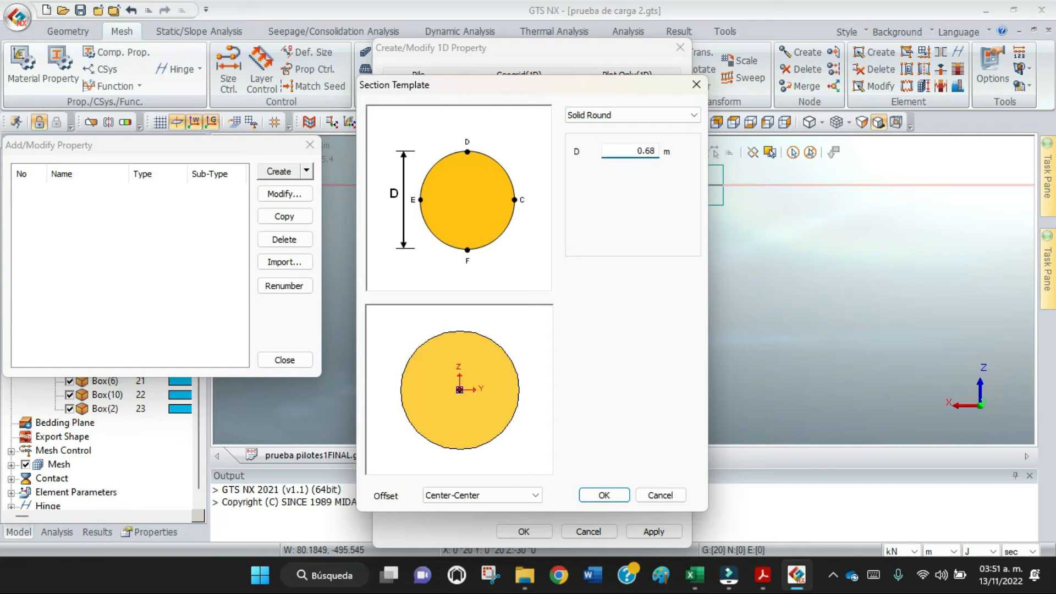
{"action": "left_click", "coordinate": [604, 496]}
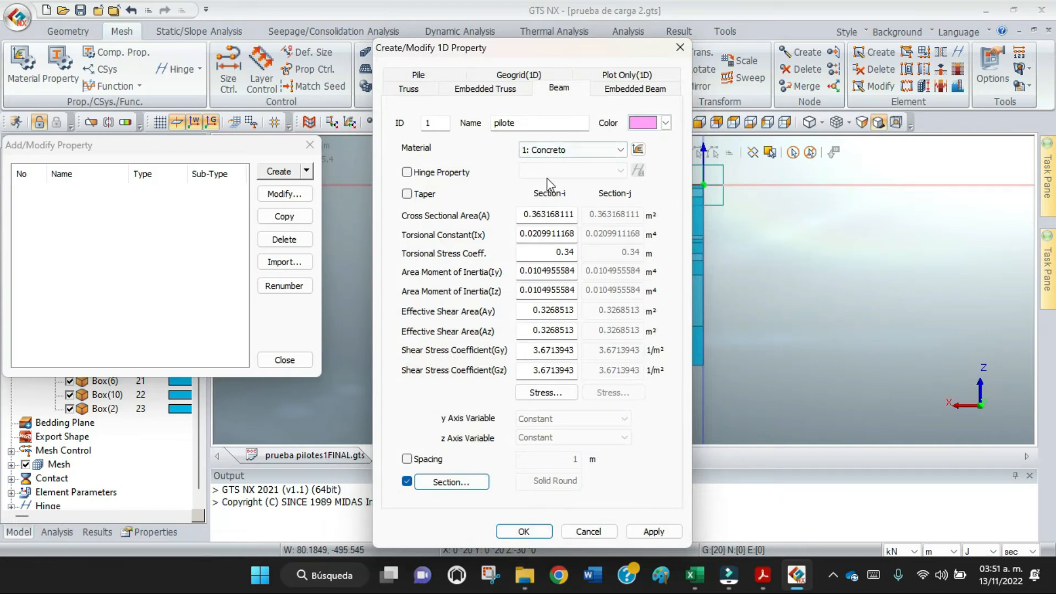
{"action": "left_click", "coordinate": [523, 532]}
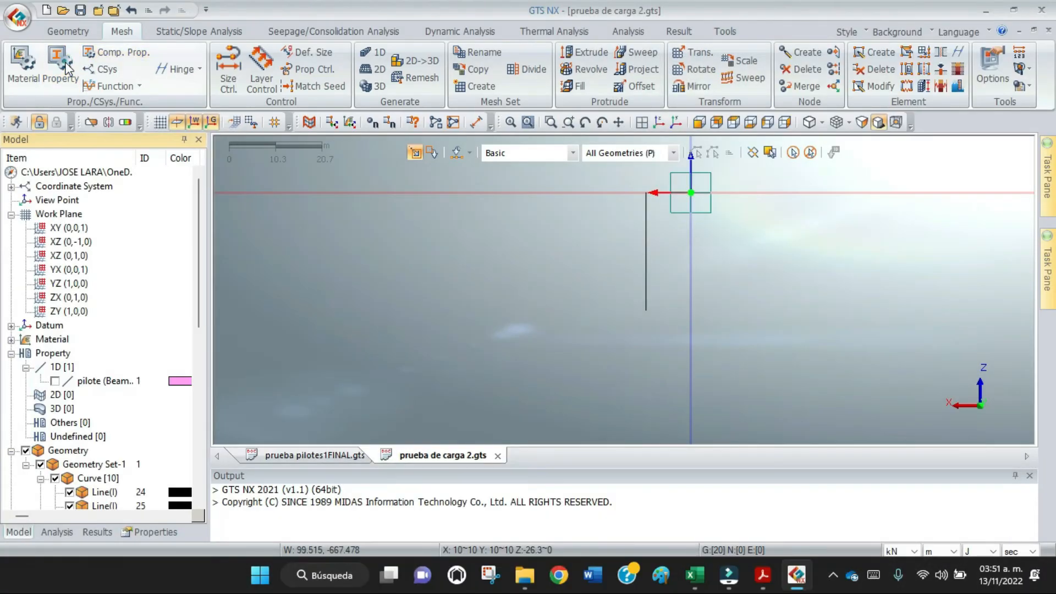
Step: Start a new solid 3D property named "M1" and assign it material M1
{"action": "left_click", "coordinate": [64, 66]}
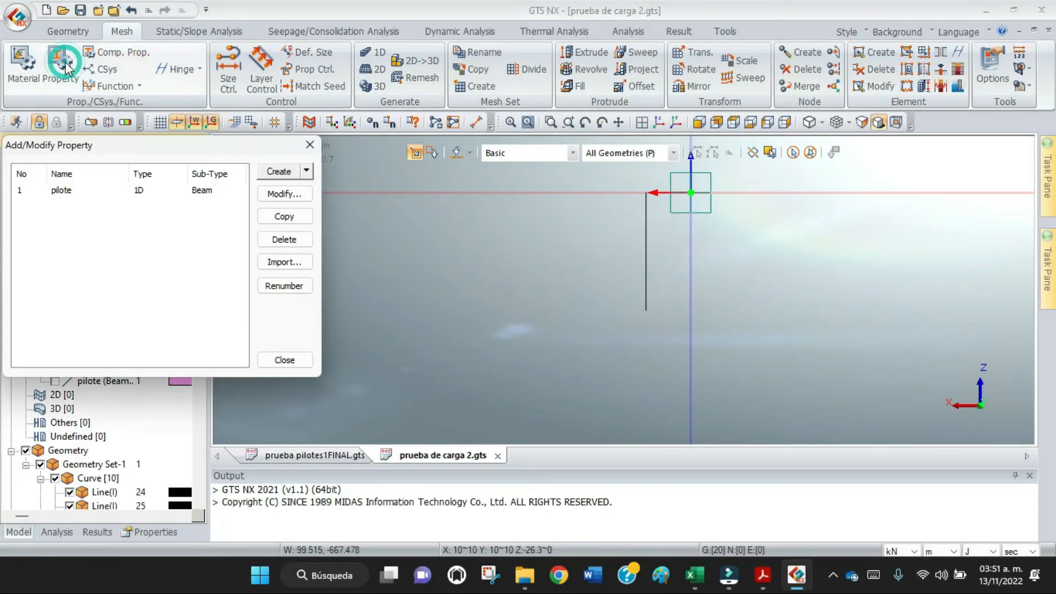
{"action": "left_click", "coordinate": [305, 171]}
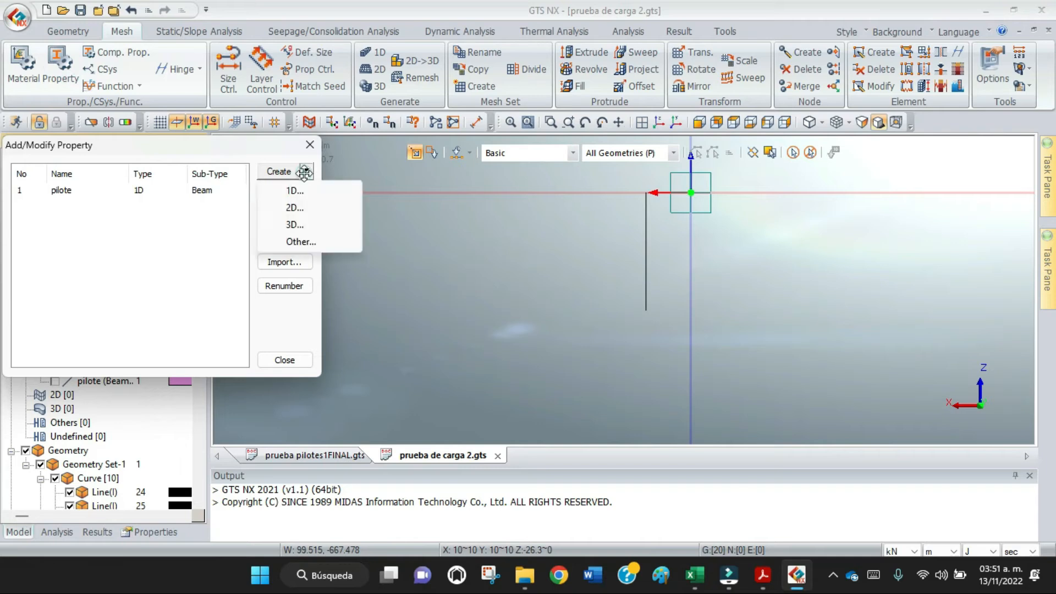
{"action": "left_click", "coordinate": [309, 225]}
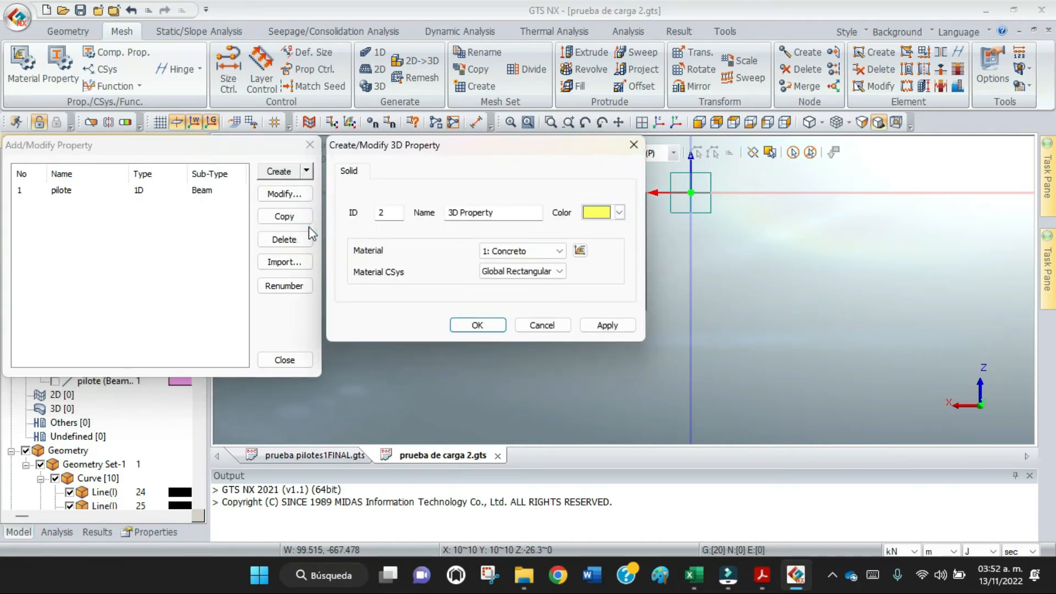
{"action": "left_click_drag", "start_coordinate": [514, 214], "coordinate": [440, 213]}
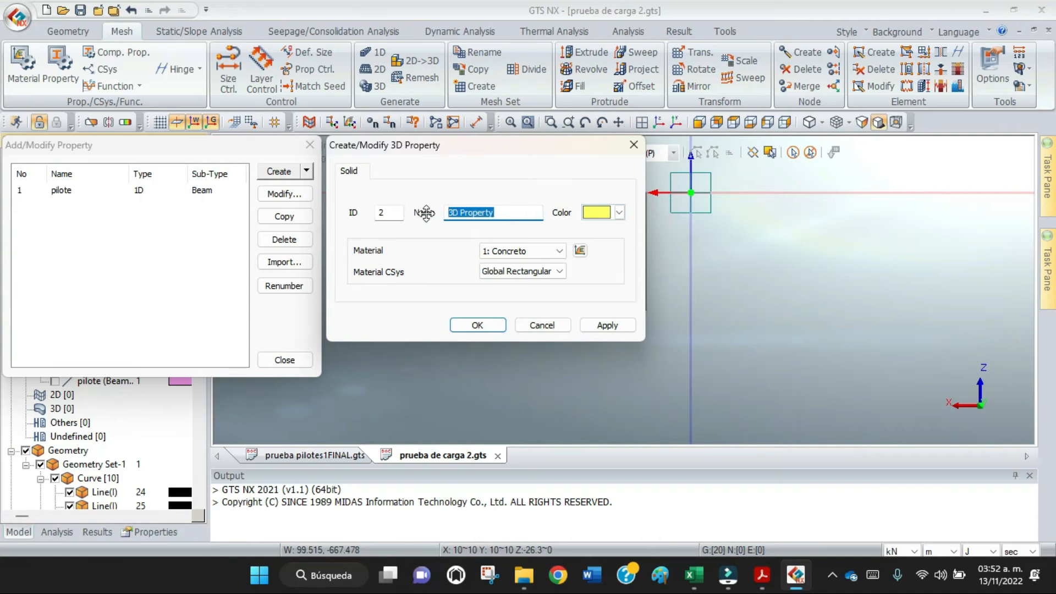
{"action": "type", "text": "M1"}
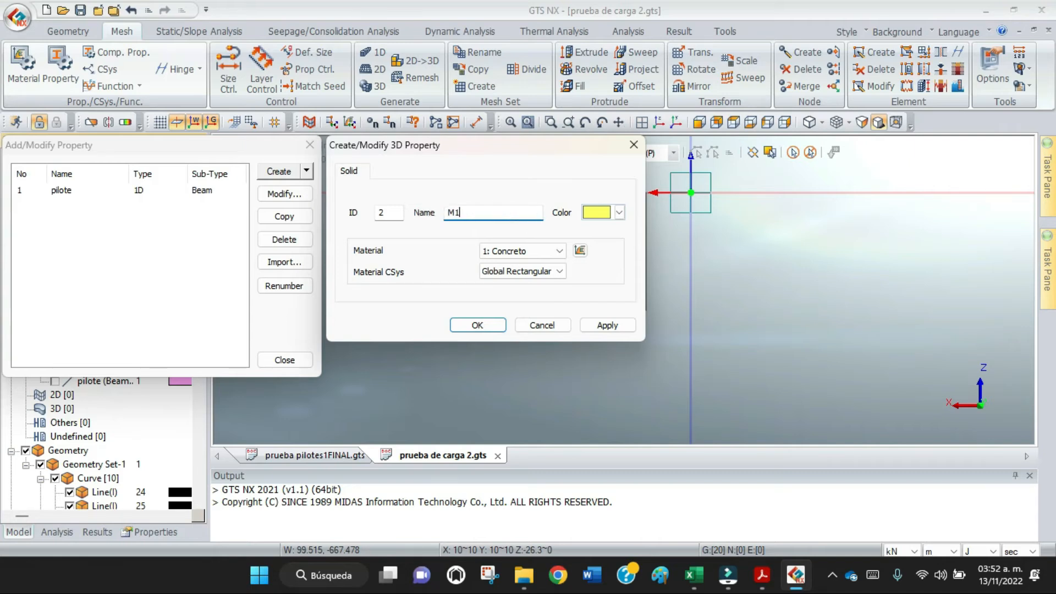
{"action": "left_click", "coordinate": [558, 251]}
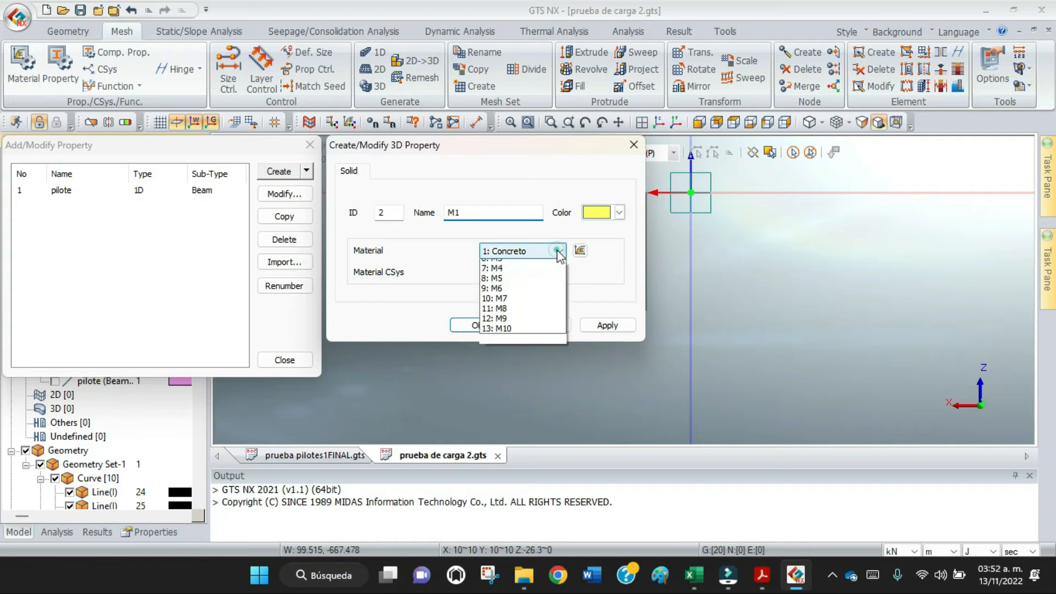
{"action": "left_click", "coordinate": [515, 275]}
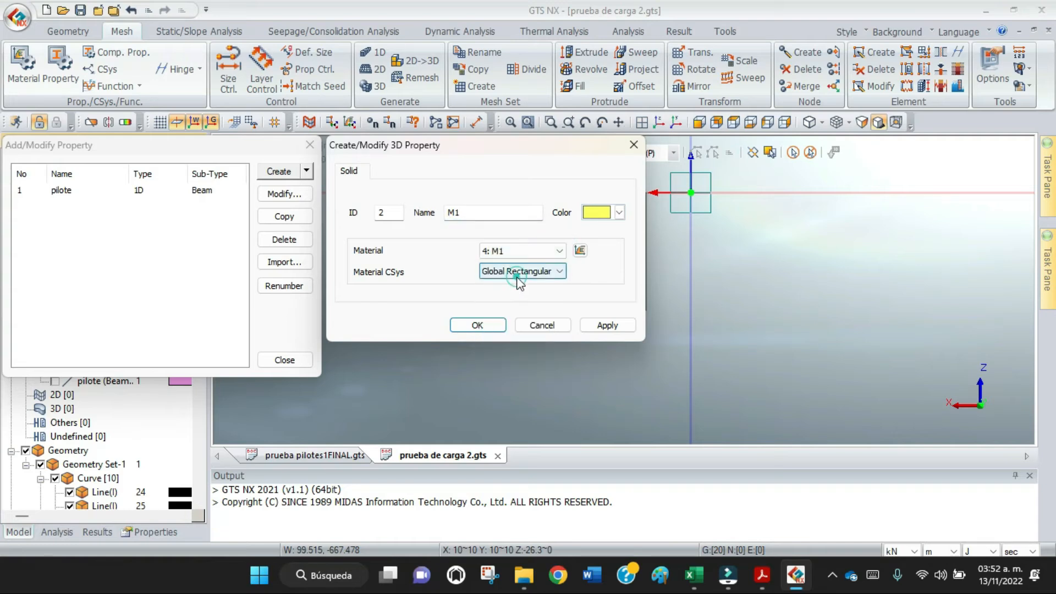
Step: Examine the general Mohr-Coulomb parameters of material M1, and discard the unsaved 3D property
{"action": "left_click", "coordinate": [580, 251]}
{"action": "left_click", "coordinate": [737, 206]}
{"action": "double_click", "coordinate": [739, 212]}
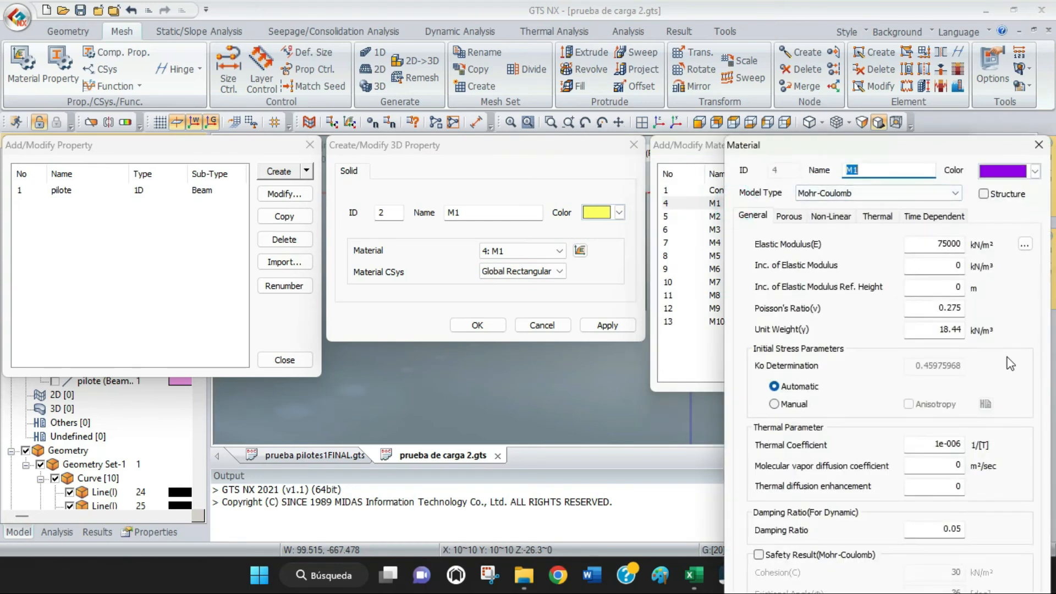
{"action": "left_click", "coordinate": [1037, 147]}
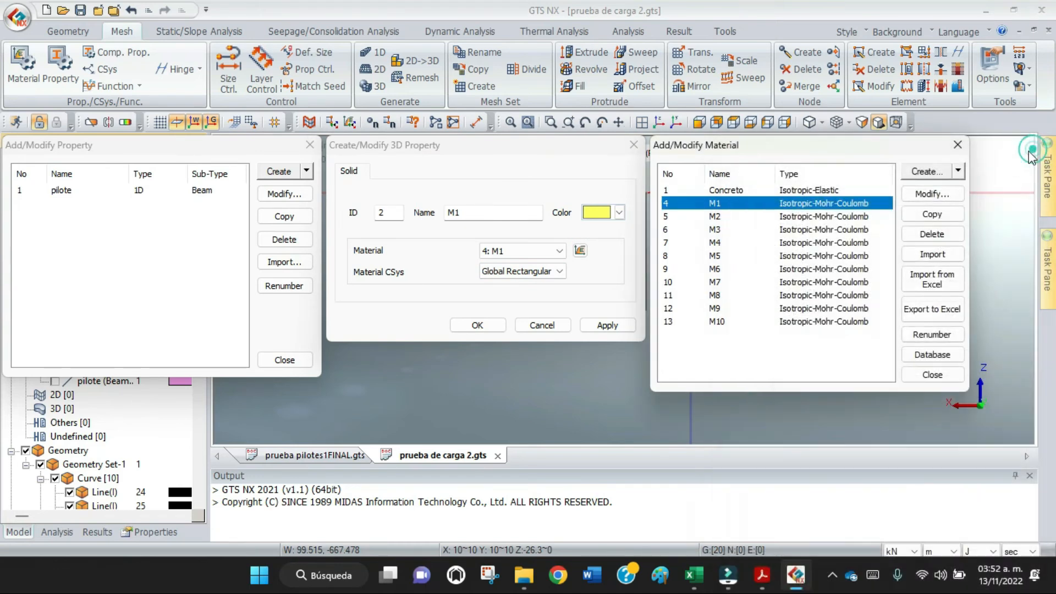
{"action": "left_click", "coordinate": [959, 146]}
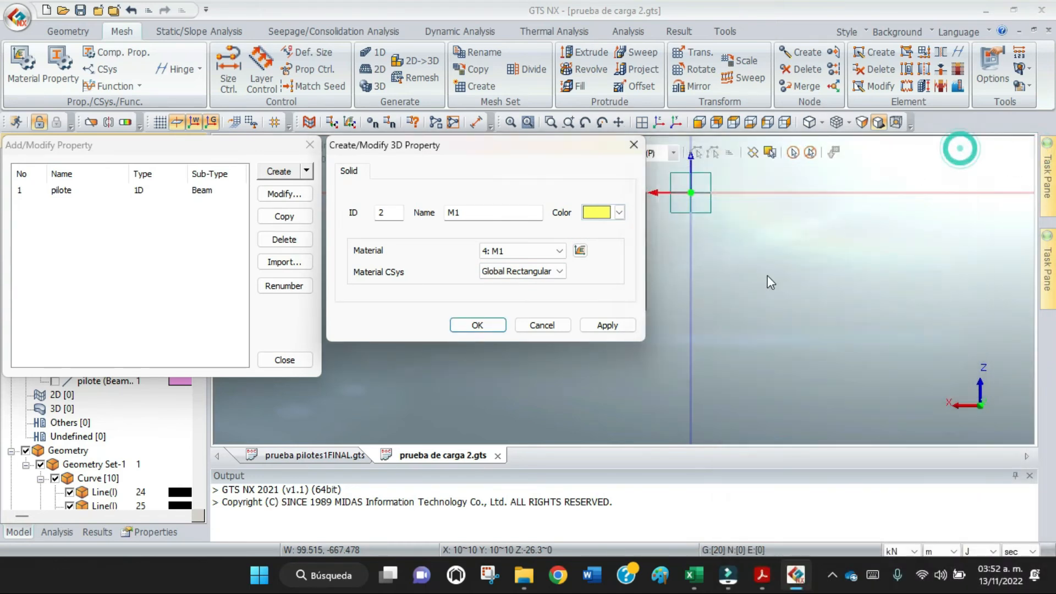
{"action": "left_click", "coordinate": [560, 327]}
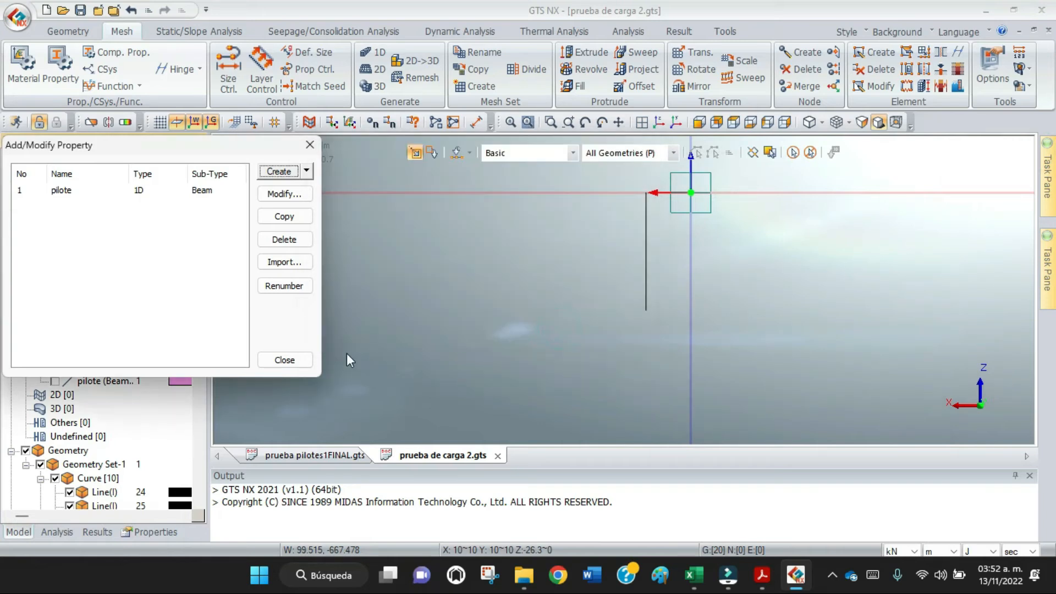
{"action": "left_click", "coordinate": [283, 360]}
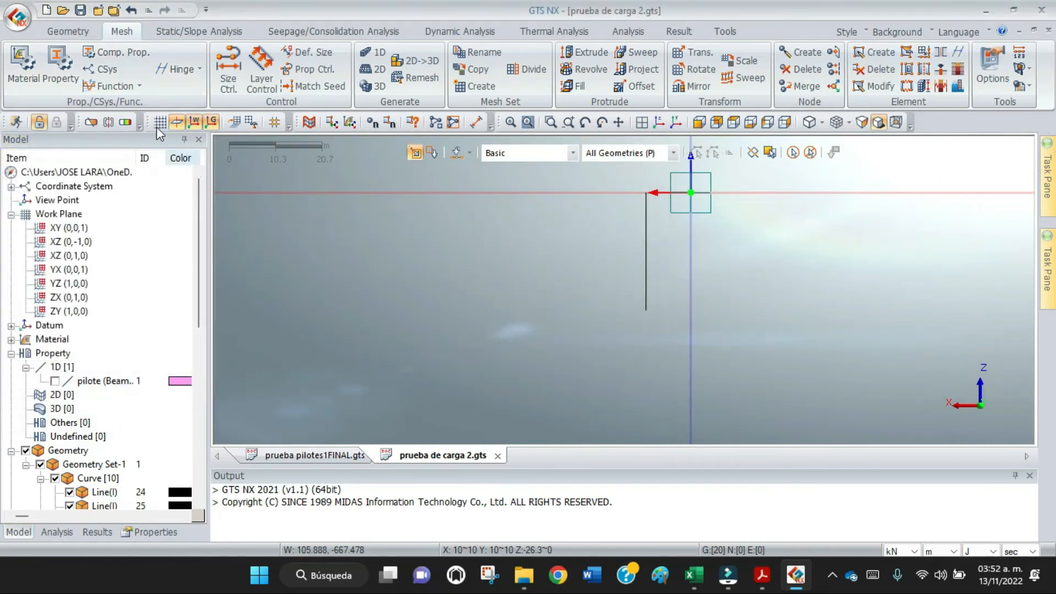
Step: Start importing properties from another project and open prueba pilotes1FINAL.gts as the source file
{"action": "left_click", "coordinate": [70, 70]}
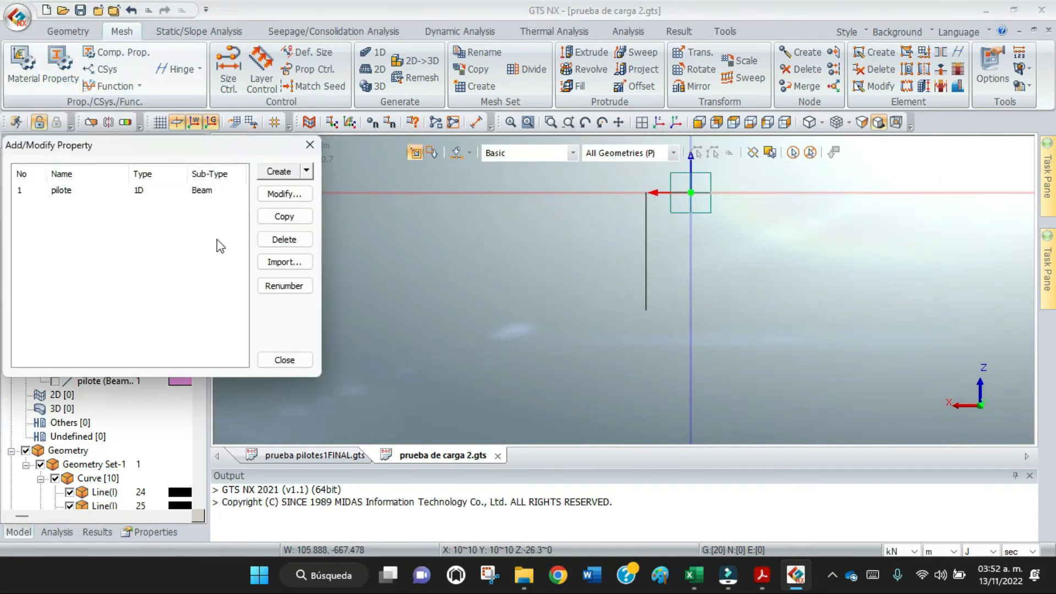
{"action": "left_click", "coordinate": [292, 263]}
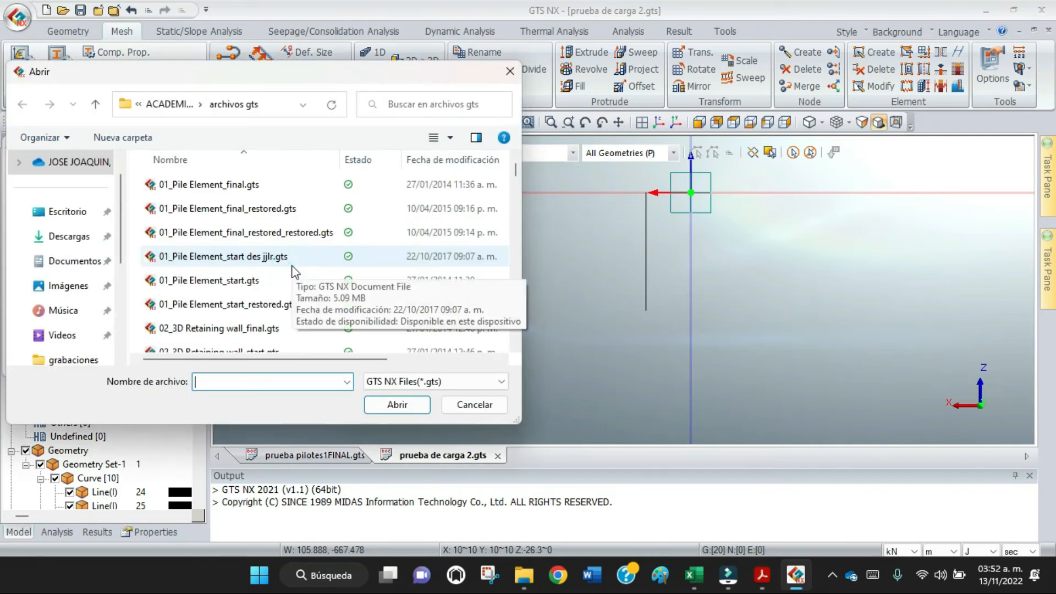
{"action": "left_click_drag", "start_coordinate": [517, 169], "coordinate": [508, 290]}
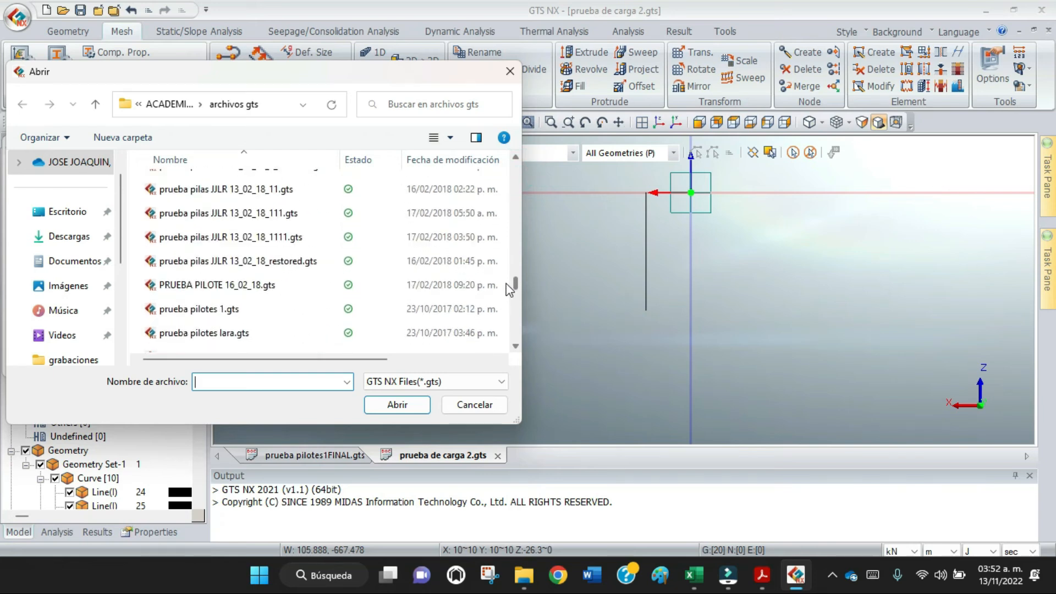
{"action": "scroll", "coordinate": [266, 293], "scroll_direction": "down", "scroll_amount": 2}
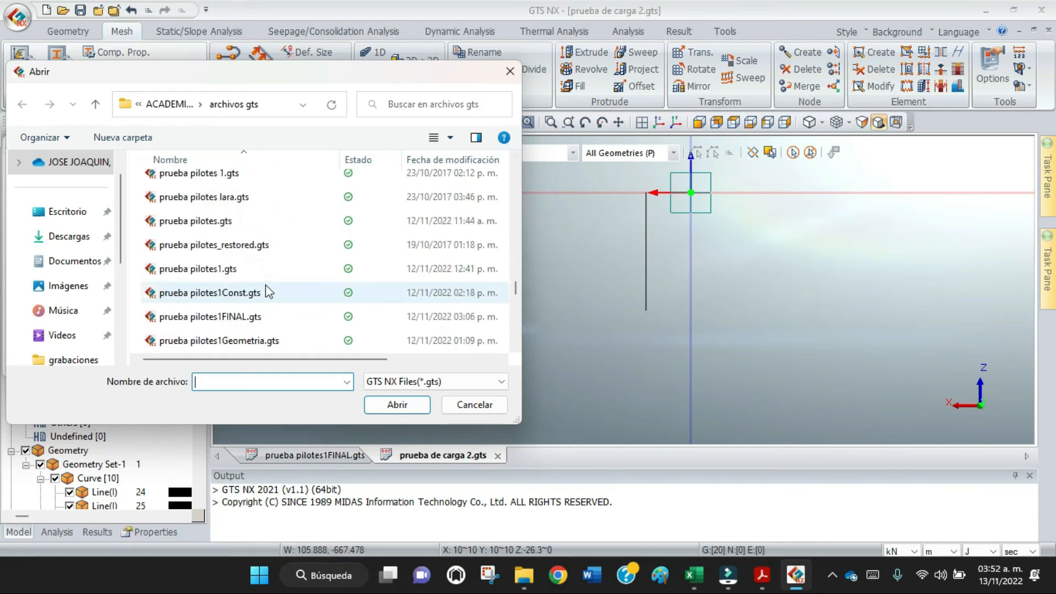
{"action": "left_click", "coordinate": [257, 316]}
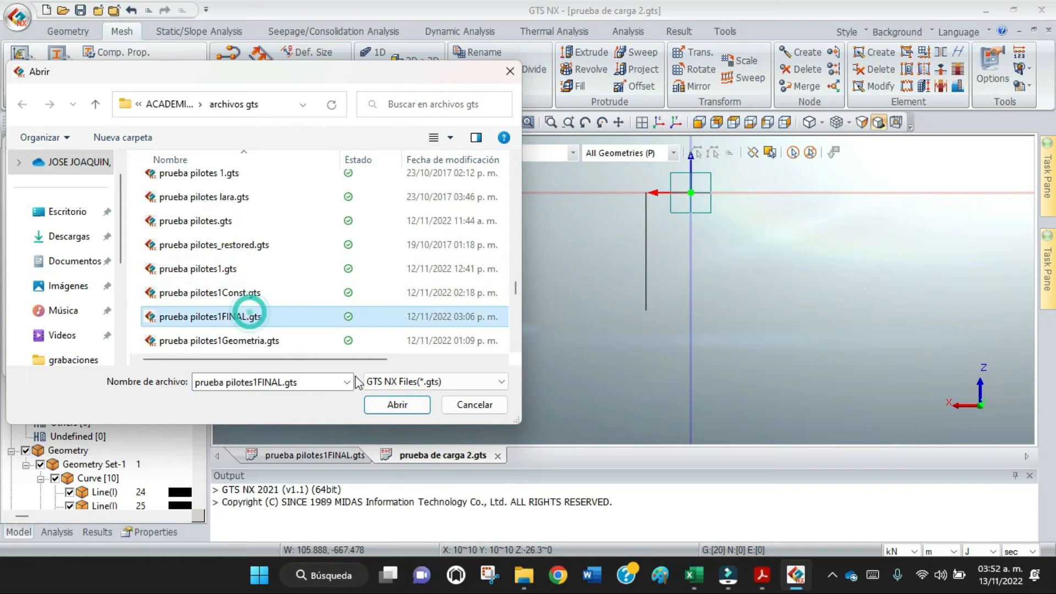
{"action": "left_click", "coordinate": [385, 405]}
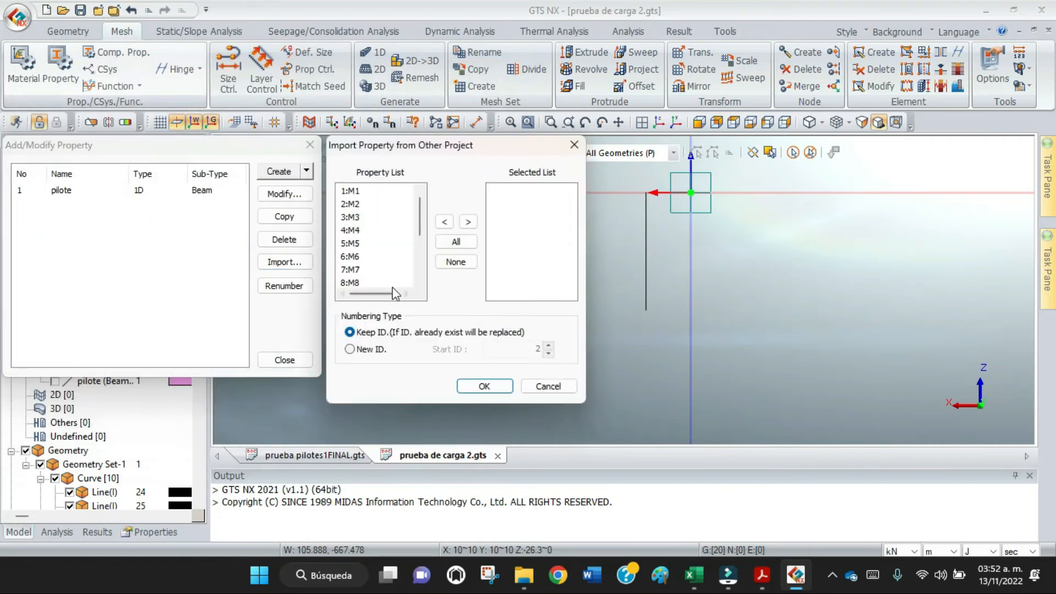
Step: Import the soil properties M1 through M10 from the source project and finish property editing
{"action": "left_click_drag", "start_coordinate": [420, 217], "coordinate": [423, 249]}
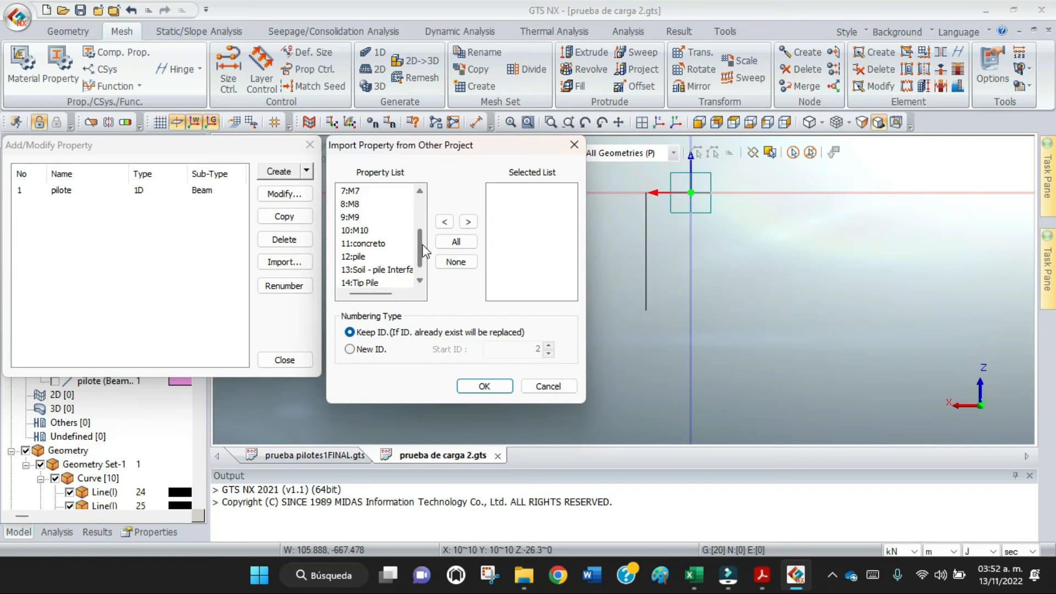
{"action": "left_click_drag", "start_coordinate": [425, 249], "coordinate": [425, 203]}
{"action": "left_click", "coordinate": [356, 193]}
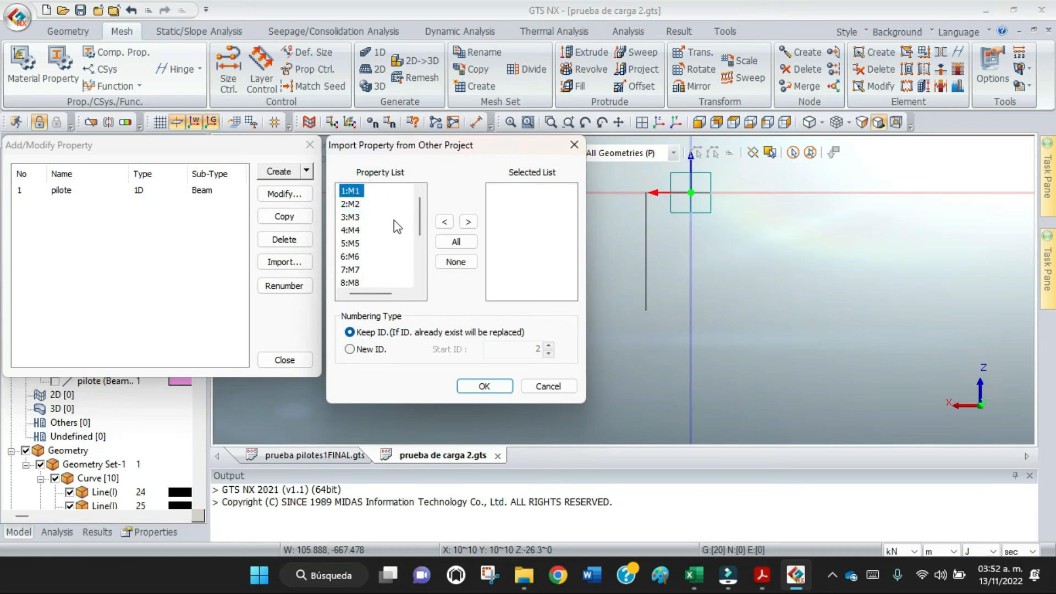
{"action": "left_click_drag", "start_coordinate": [424, 222], "coordinate": [424, 242]}
{"action": "left_click", "coordinate": [363, 257], "text": "shift"}
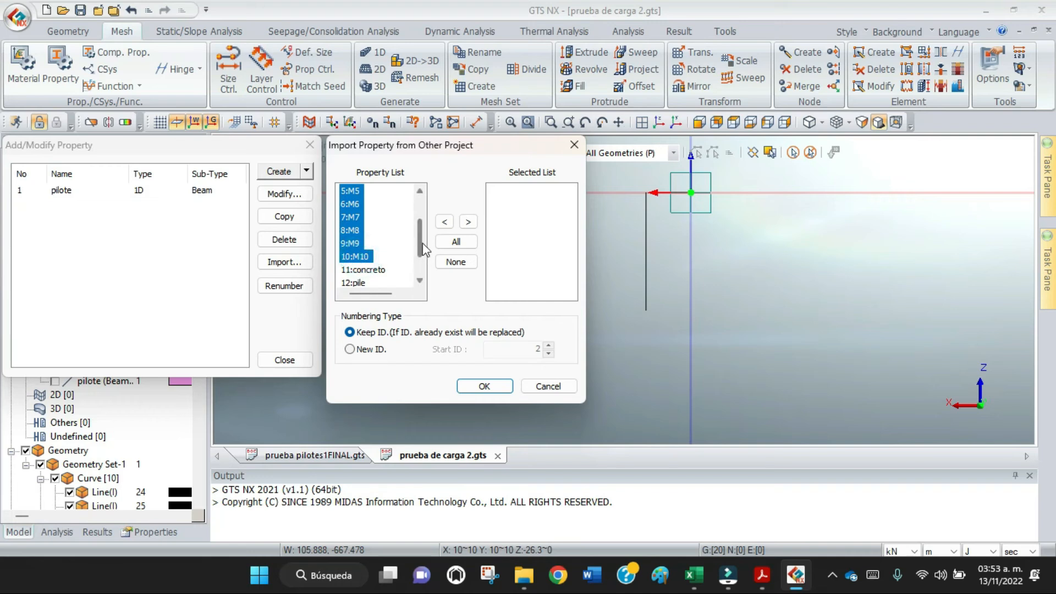
{"action": "left_click_drag", "start_coordinate": [419, 243], "coordinate": [424, 264]}
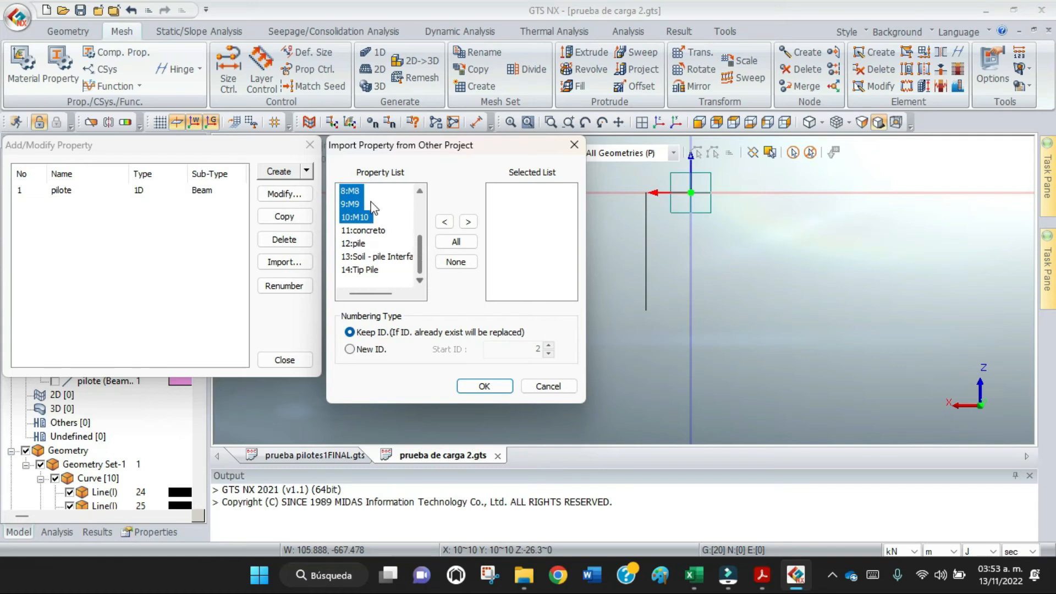
{"action": "left_click", "coordinate": [467, 222]}
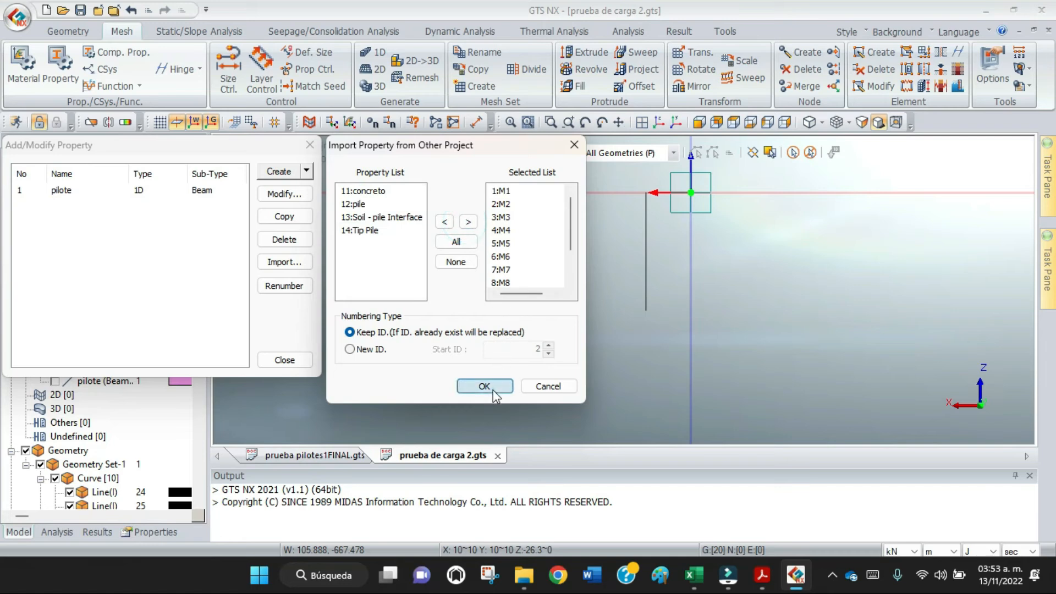
{"action": "left_click", "coordinate": [484, 387]}
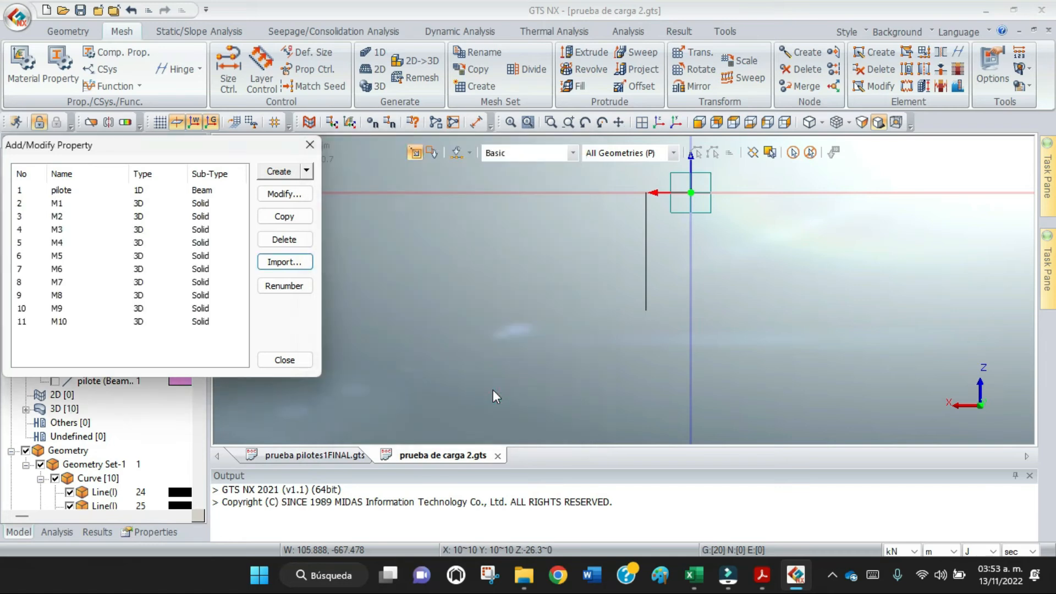
{"action": "left_click", "coordinate": [61, 191]}
{"action": "left_click_drag", "start_coordinate": [275, 144], "coordinate": [455, 161]}
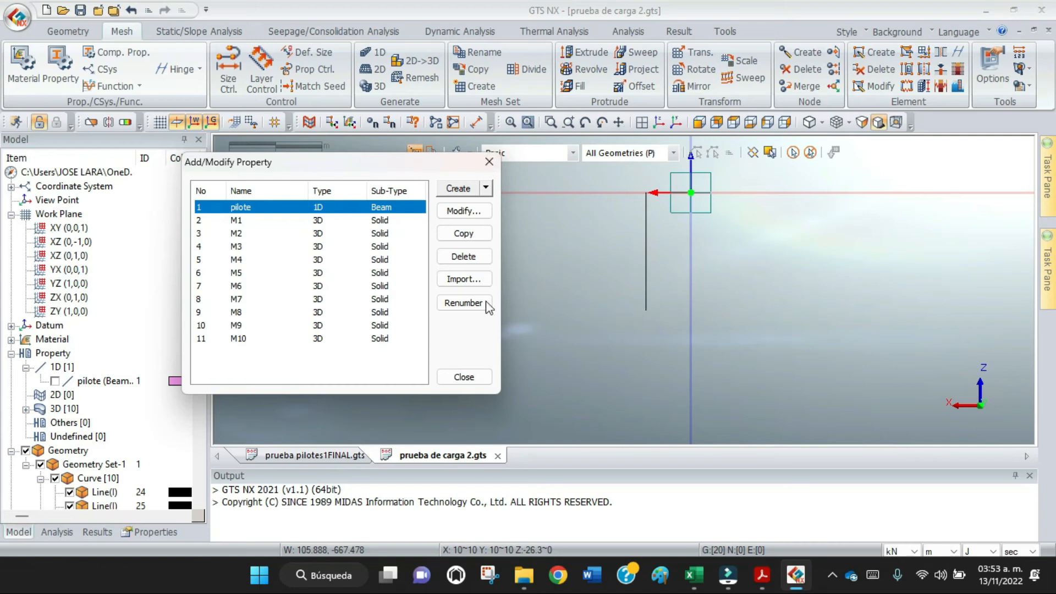
{"action": "left_click", "coordinate": [474, 382]}
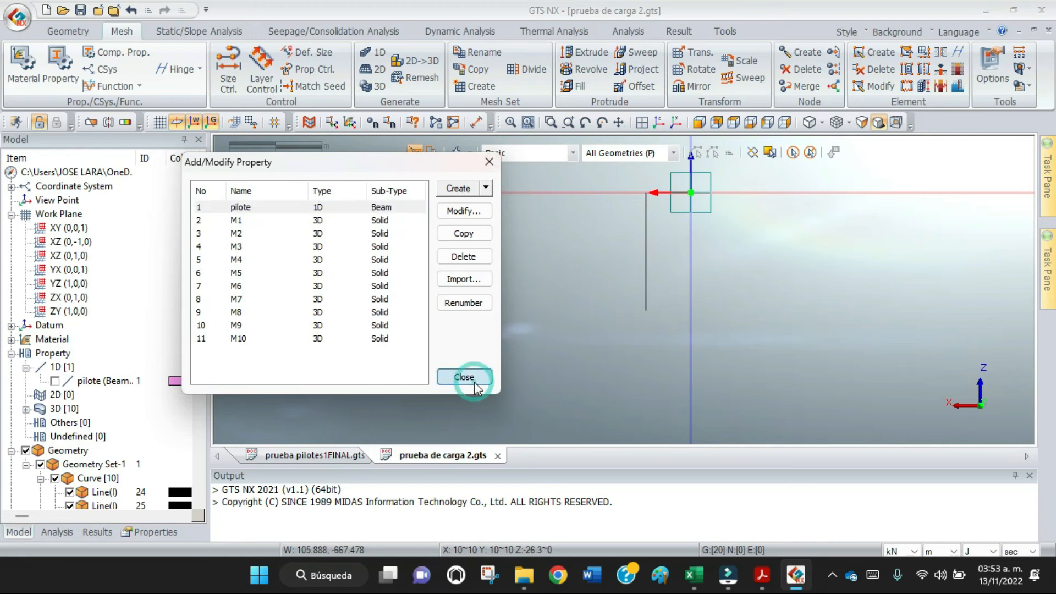
Step: Set up a 1D edge mesh with element size 1 on the ten pile line segments, using the pilote property
{"action": "scroll", "coordinate": [651, 255], "scroll_direction": "up", "scroll_amount": 2}
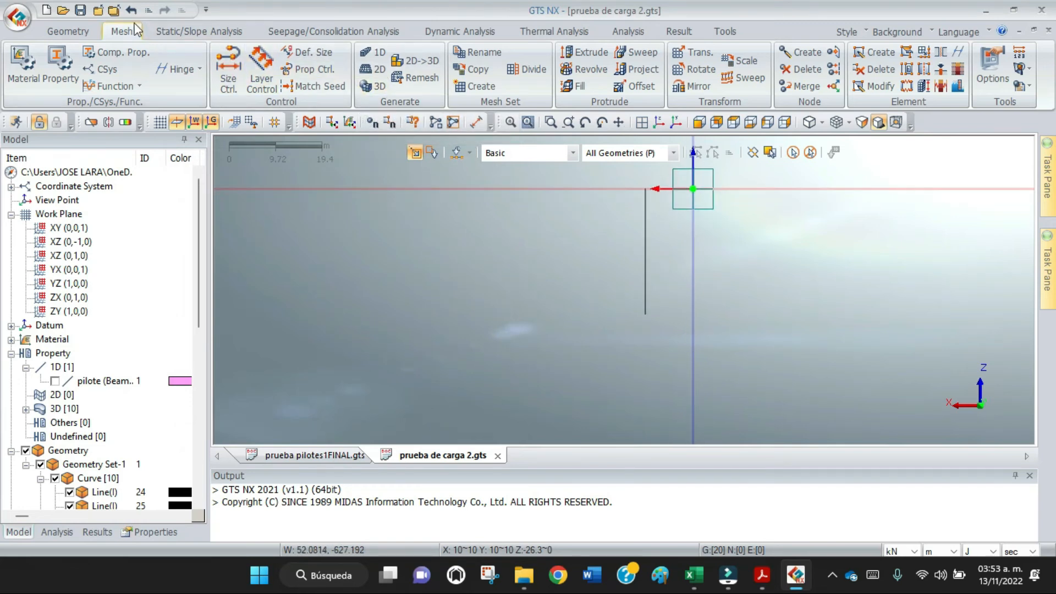
{"action": "left_click", "coordinate": [379, 60]}
{"action": "left_click_drag", "start_coordinate": [141, 144], "coordinate": [411, 61]}
{"action": "left_click", "coordinate": [304, 149]}
{"action": "left_click_drag", "start_coordinate": [399, 149], "coordinate": [448, 158]}
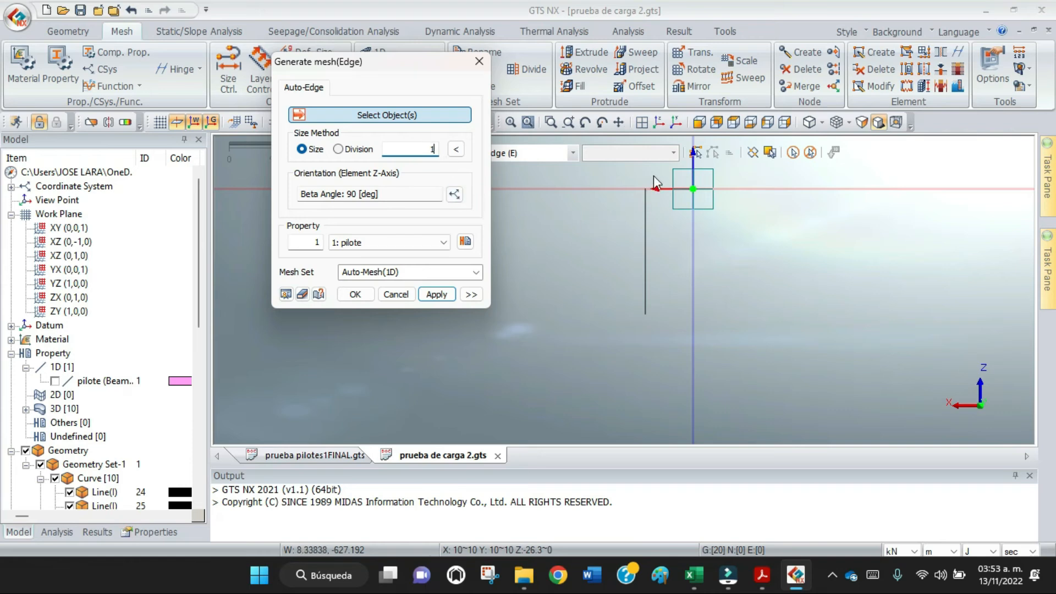
{"action": "left_click_drag", "start_coordinate": [653, 175], "coordinate": [636, 332]}
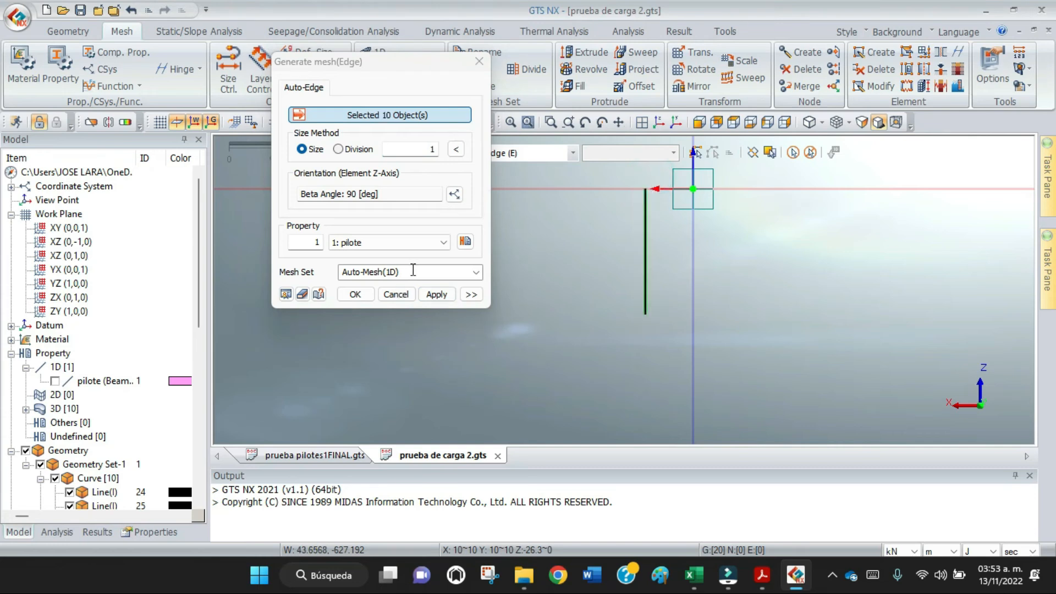
Step: Name the mesh set "Pilote", preview the divisions and generate the pile's 1D mesh
{"action": "left_click_drag", "start_coordinate": [411, 270], "coordinate": [336, 271]}
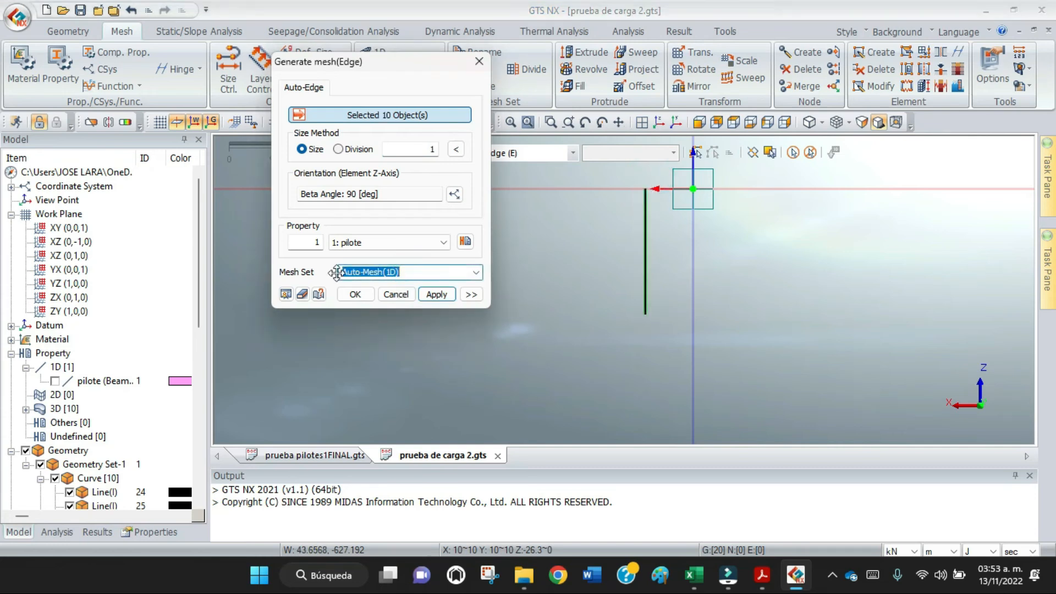
{"action": "type", "text": "Pilote"}
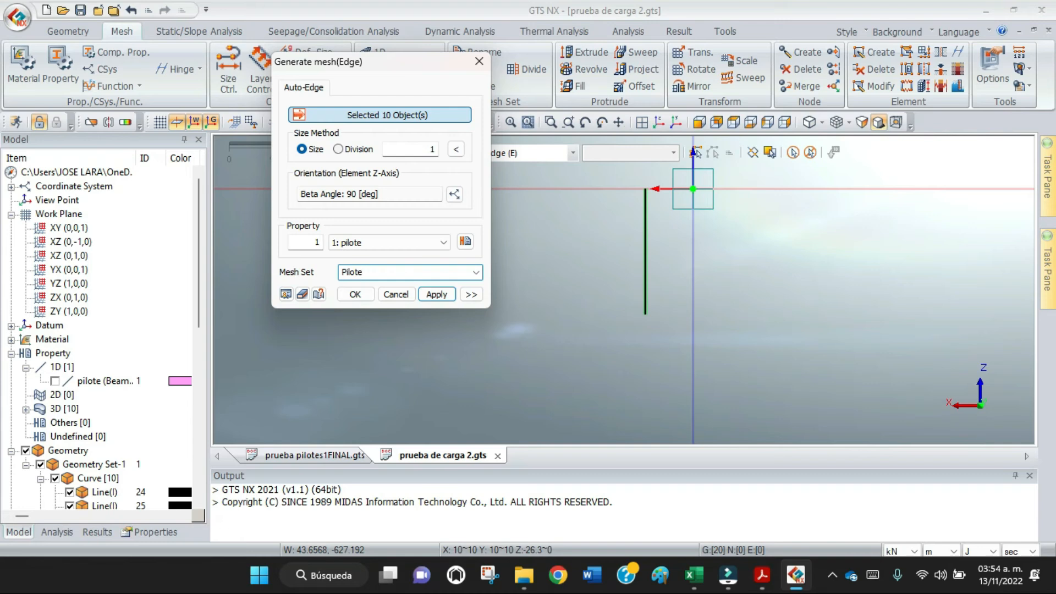
{"action": "left_click", "coordinate": [286, 295]}
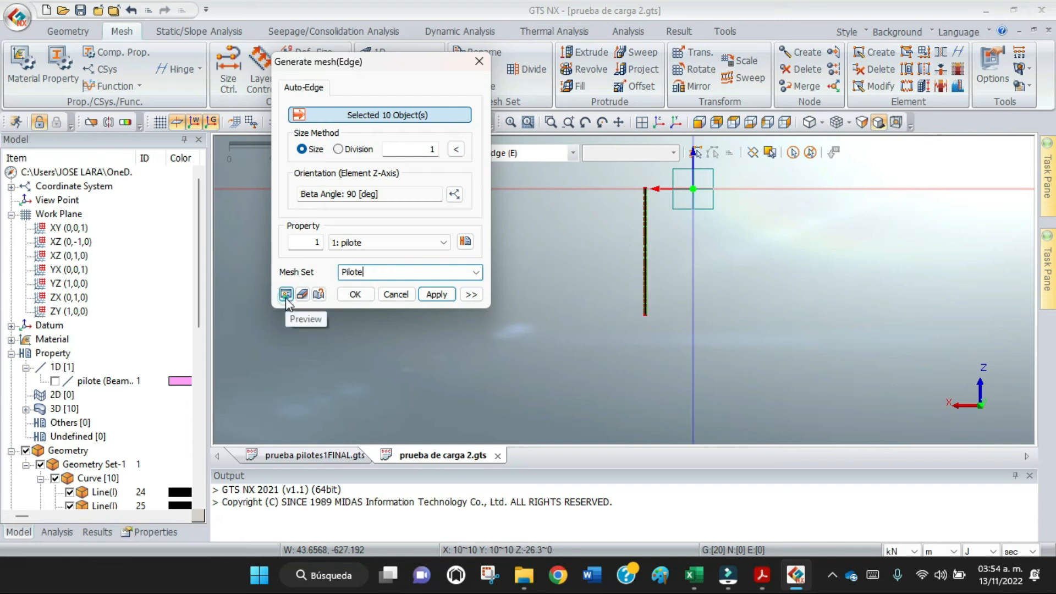
{"action": "left_click", "coordinate": [355, 295]}
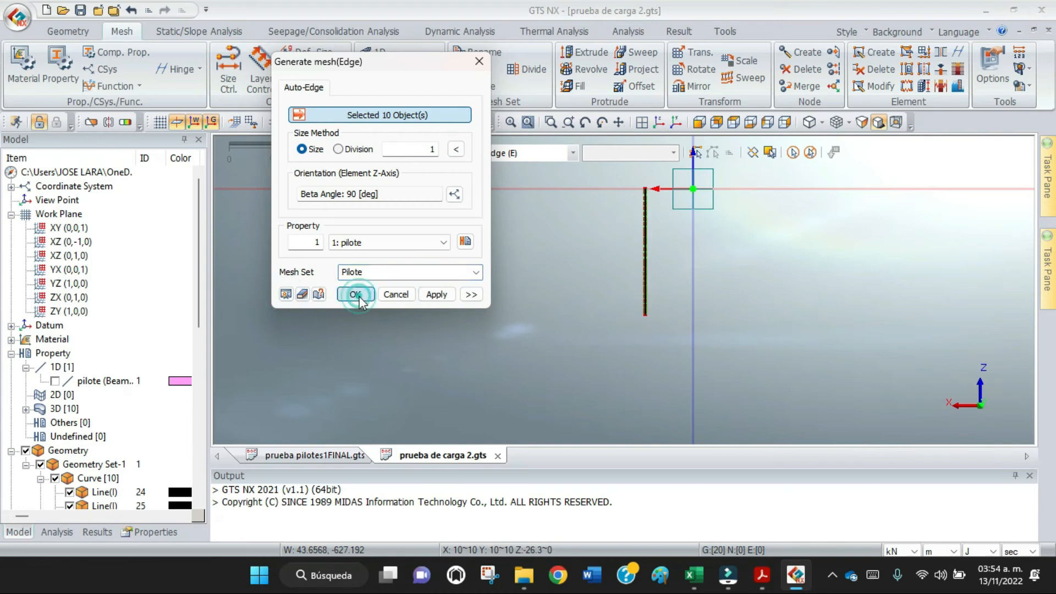
{"action": "left_click", "coordinate": [355, 295]}
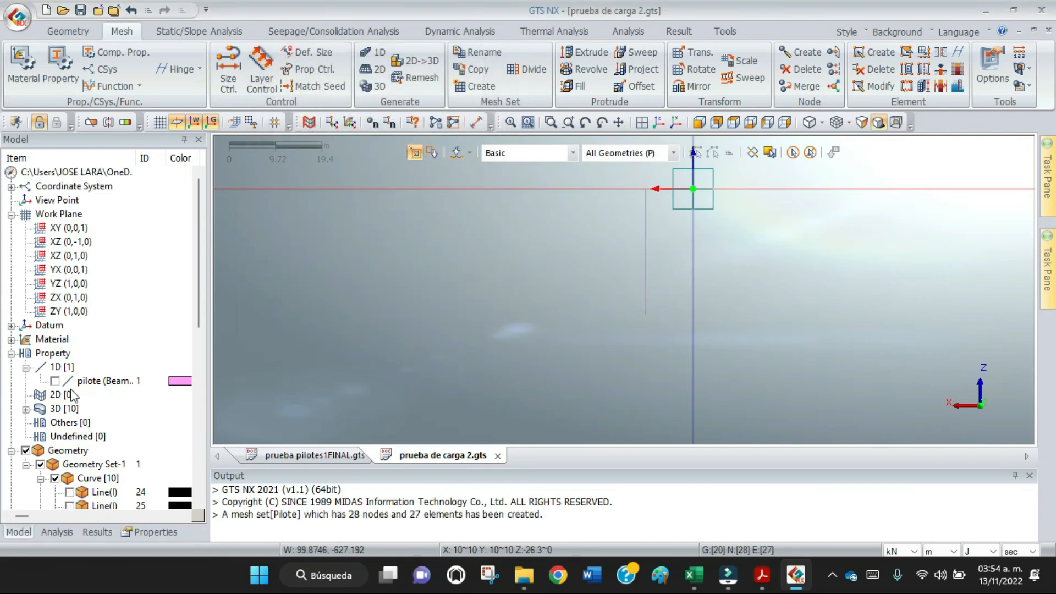
Step: Examine the generated pile beam mesh up close by temporarily showing the pilote property
{"action": "left_click", "coordinate": [55, 381]}
{"action": "scroll", "coordinate": [659, 220], "scroll_direction": "up", "scroll_amount": 3}
{"action": "left_click_drag", "start_coordinate": [577, 243], "coordinate": [501, 308]}
{"action": "scroll", "coordinate": [561, 213], "scroll_direction": "up", "scroll_amount": 2}
{"action": "scroll", "coordinate": [566, 204], "scroll_direction": "up", "scroll_amount": 6}
{"action": "scroll", "coordinate": [568, 220], "scroll_direction": "down", "scroll_amount": 7}
{"action": "scroll", "coordinate": [578, 245], "scroll_direction": "down", "scroll_amount": 4}
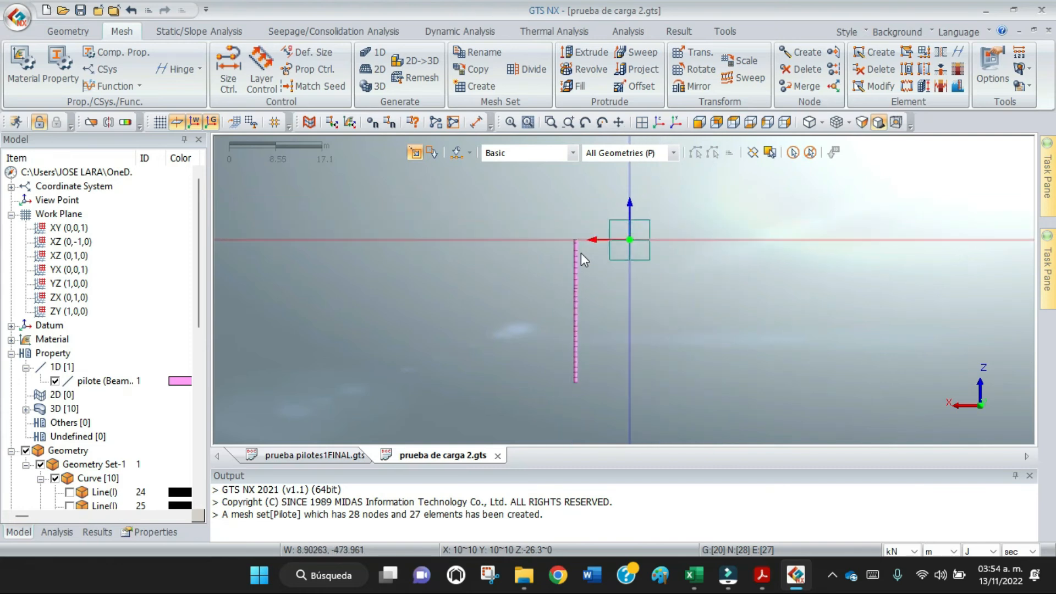
{"action": "left_click", "coordinate": [55, 381]}
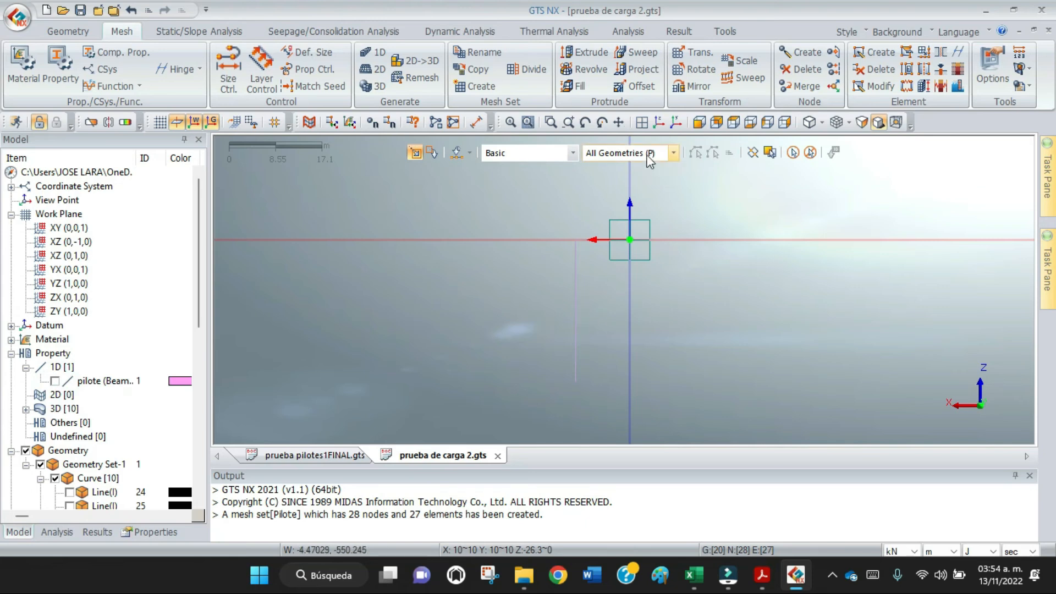
Step: Start a 3D auto-solid mesh and display all ten soil solids for selection
{"action": "middle_click_drag", "start_coordinate": [680, 297], "coordinate": [703, 263]}
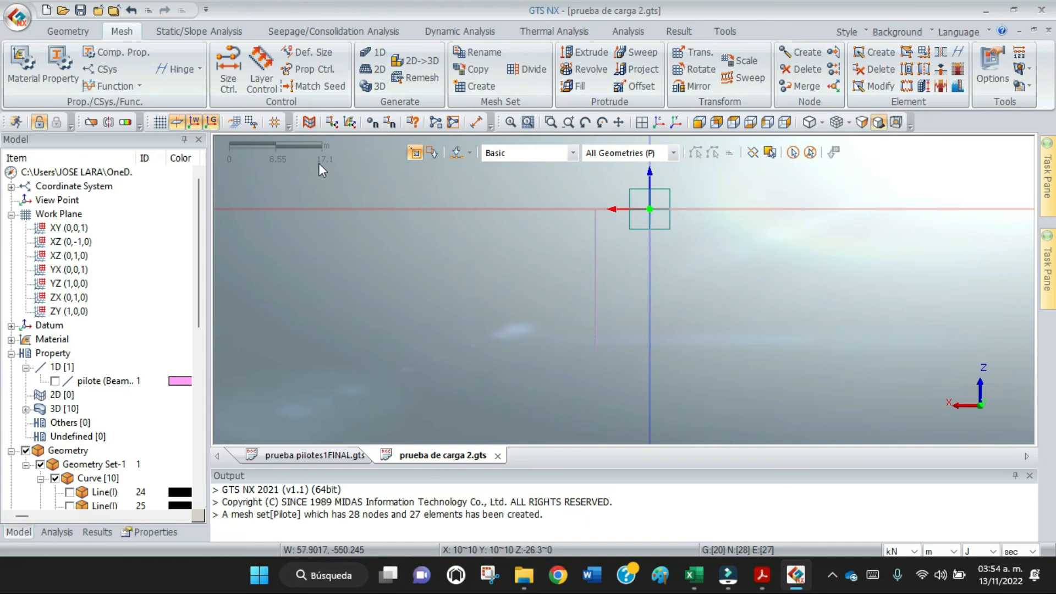
{"action": "left_click", "coordinate": [379, 87]}
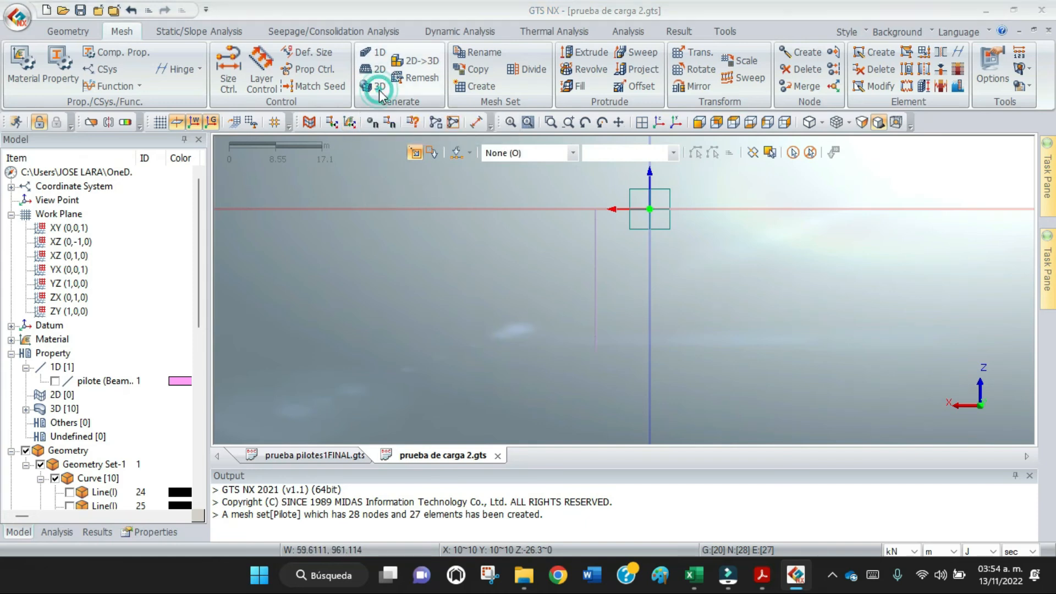
{"action": "left_click_drag", "start_coordinate": [150, 144], "coordinate": [293, 57]}
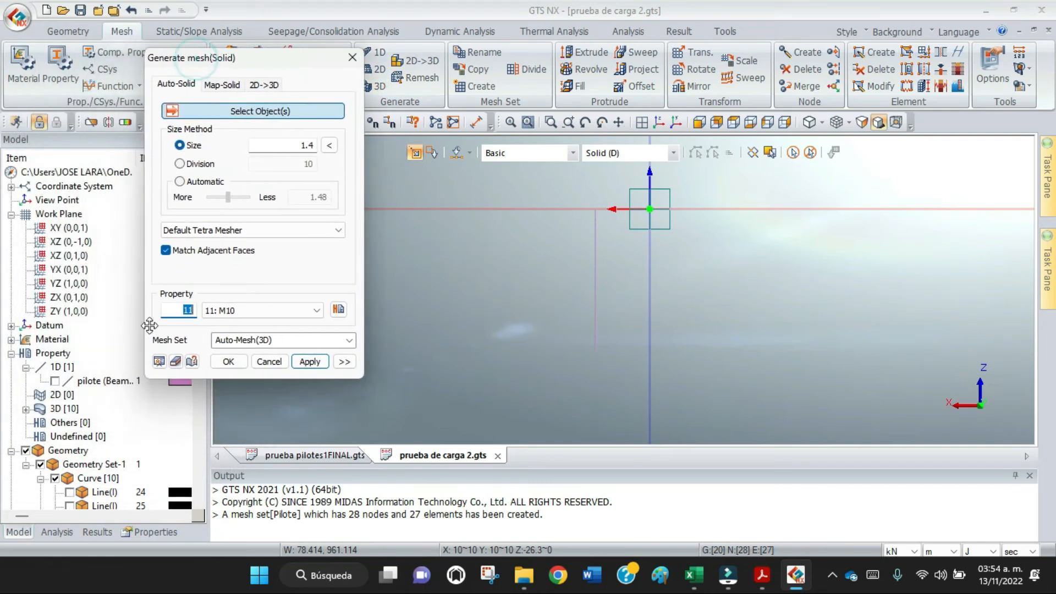
{"action": "scroll", "coordinate": [127, 466], "scroll_direction": "down", "scroll_amount": 2}
{"action": "scroll", "coordinate": [152, 452], "scroll_direction": "down", "scroll_amount": 4}
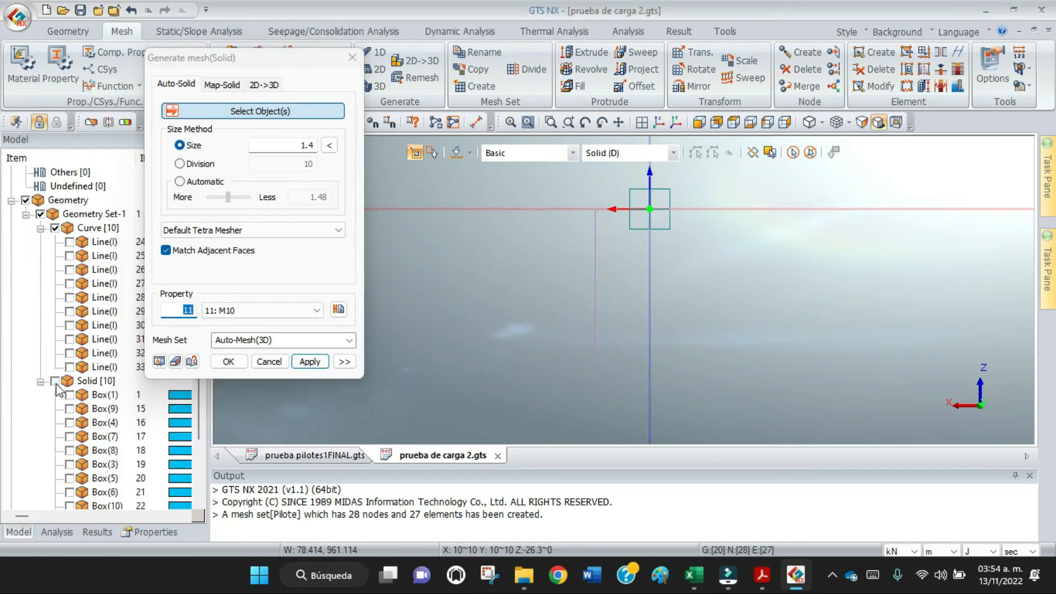
{"action": "left_click", "coordinate": [55, 381]}
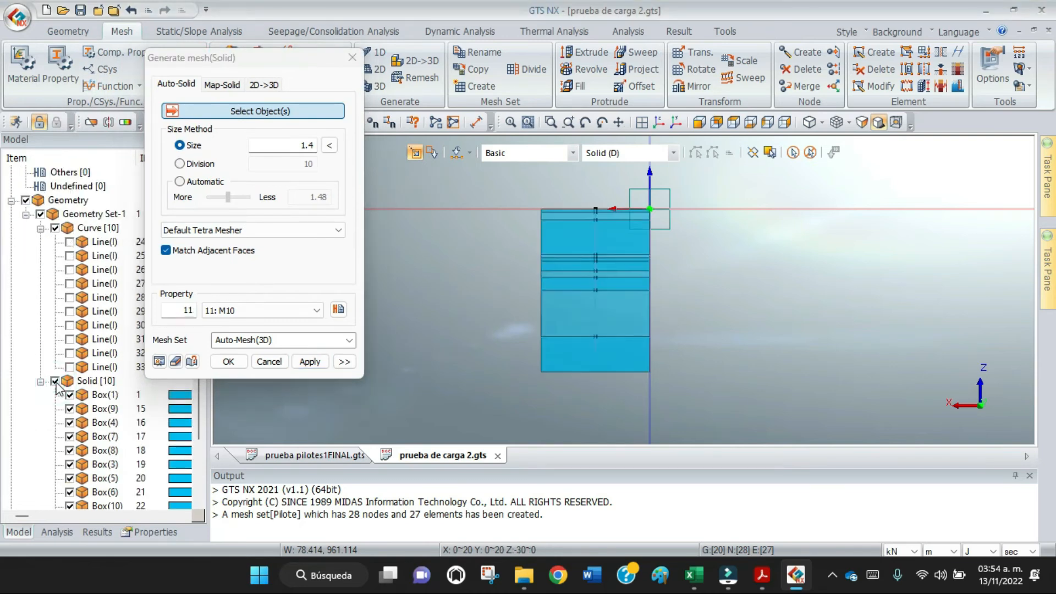
Step: Mesh the topmost soil stratum with element size 1, property M1 and mesh set name "M1"
{"action": "scroll", "coordinate": [588, 197], "scroll_direction": "up", "scroll_amount": 1}
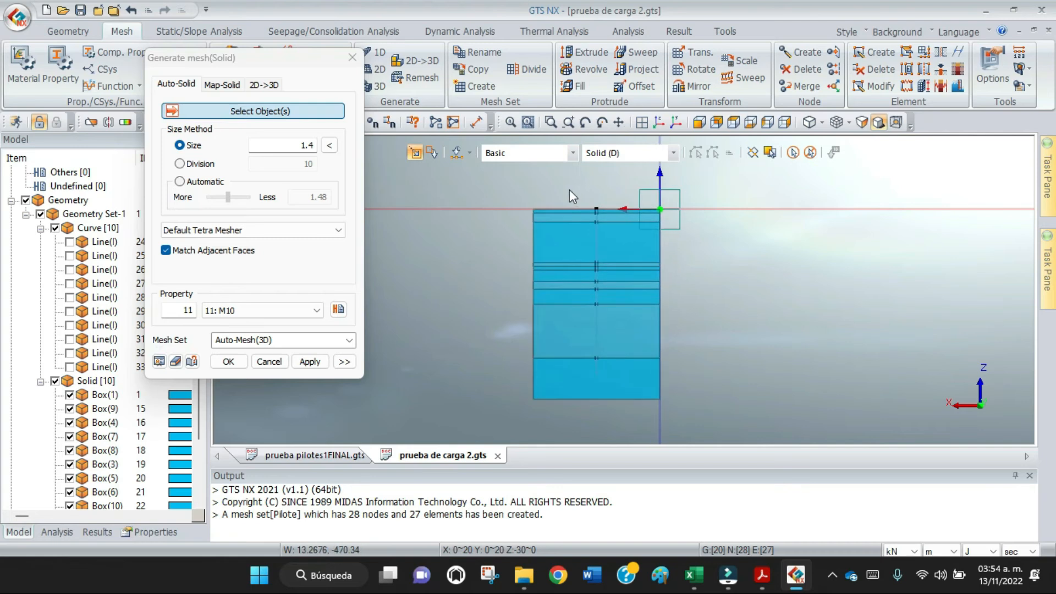
{"action": "scroll", "coordinate": [569, 189], "scroll_direction": "up", "scroll_amount": 1}
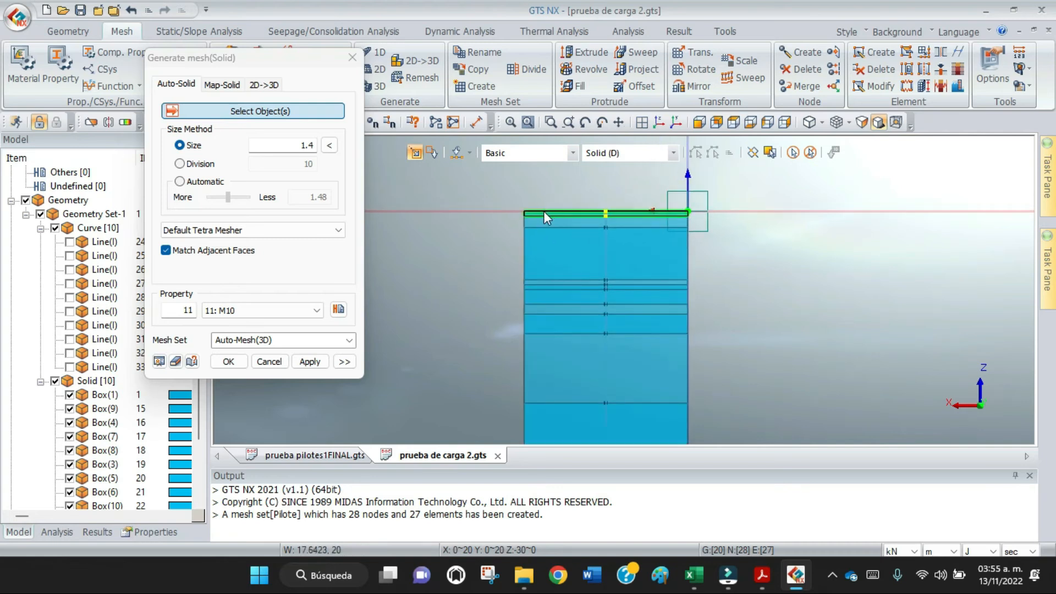
{"action": "left_click", "coordinate": [545, 215]}
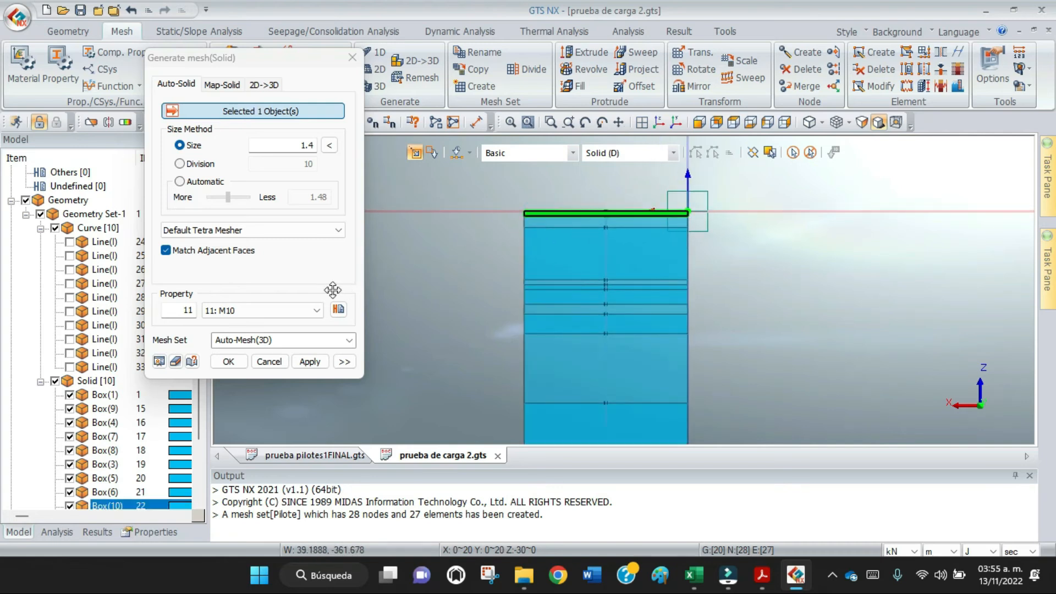
{"action": "left_click", "coordinate": [319, 311]}
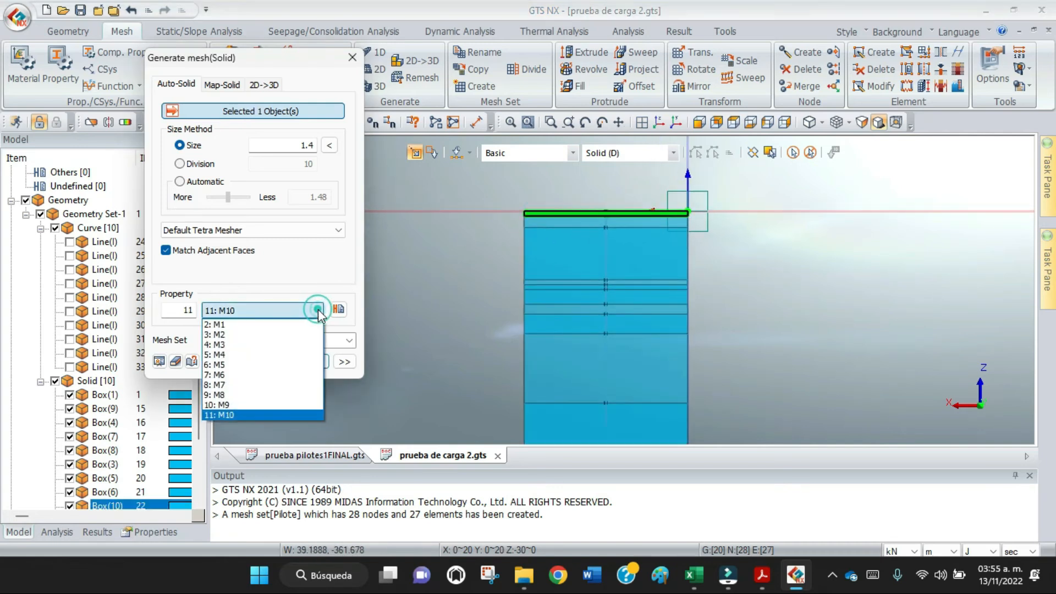
{"action": "left_click", "coordinate": [286, 329]}
{"action": "left_click", "coordinate": [287, 340]}
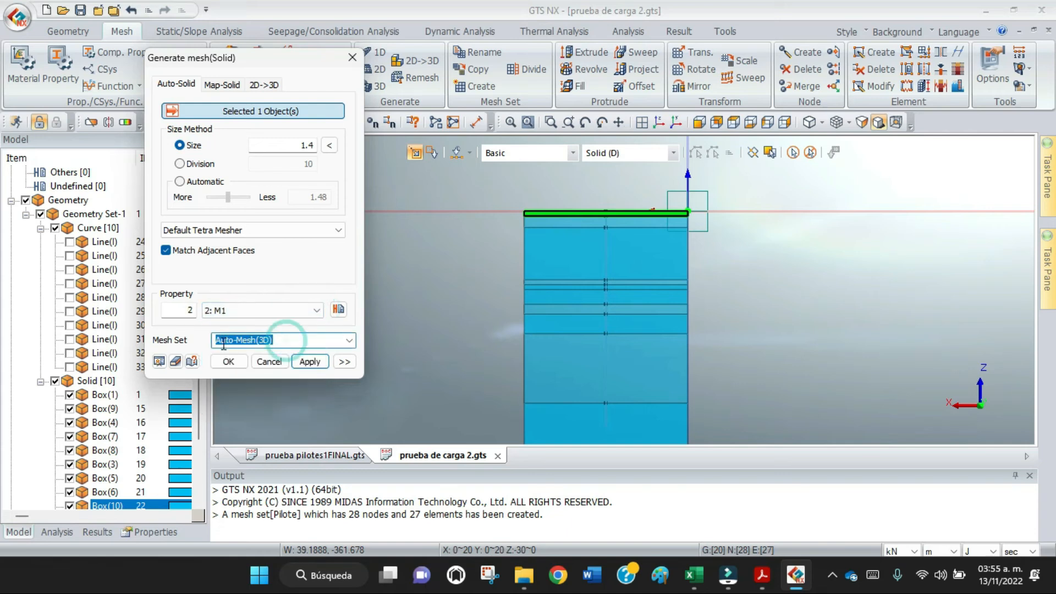
{"action": "type", "text": "M1"}
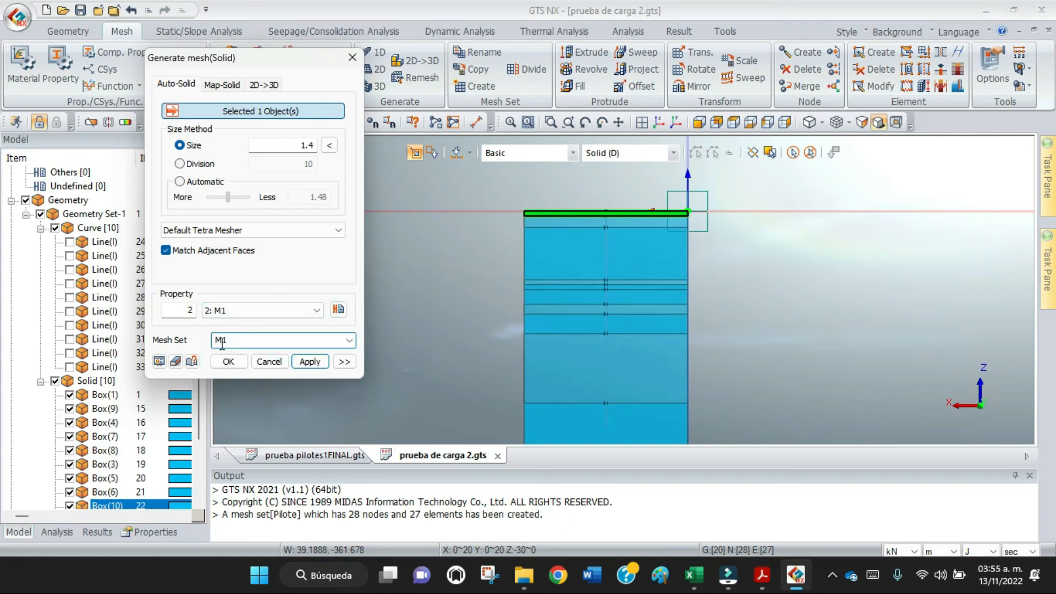
{"action": "double_click", "coordinate": [288, 150]}
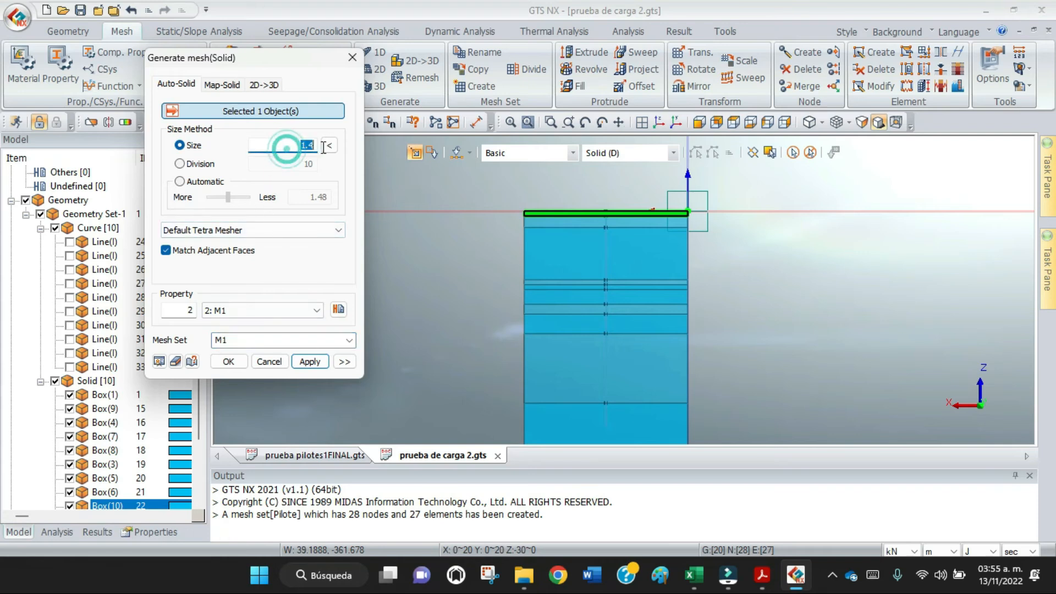
{"action": "type", "text": "1"}
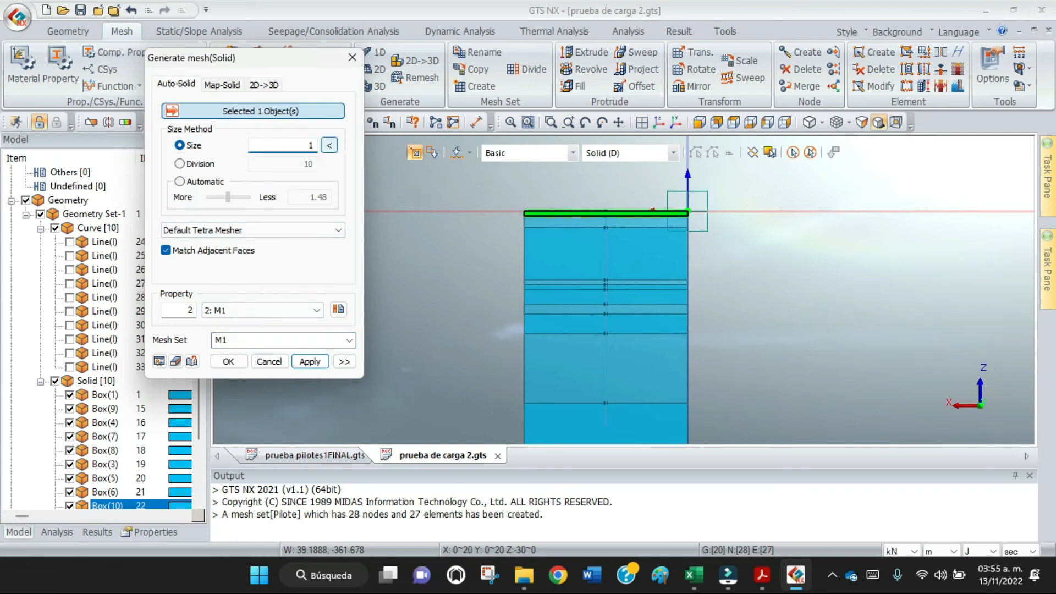
{"action": "left_click", "coordinate": [313, 363]}
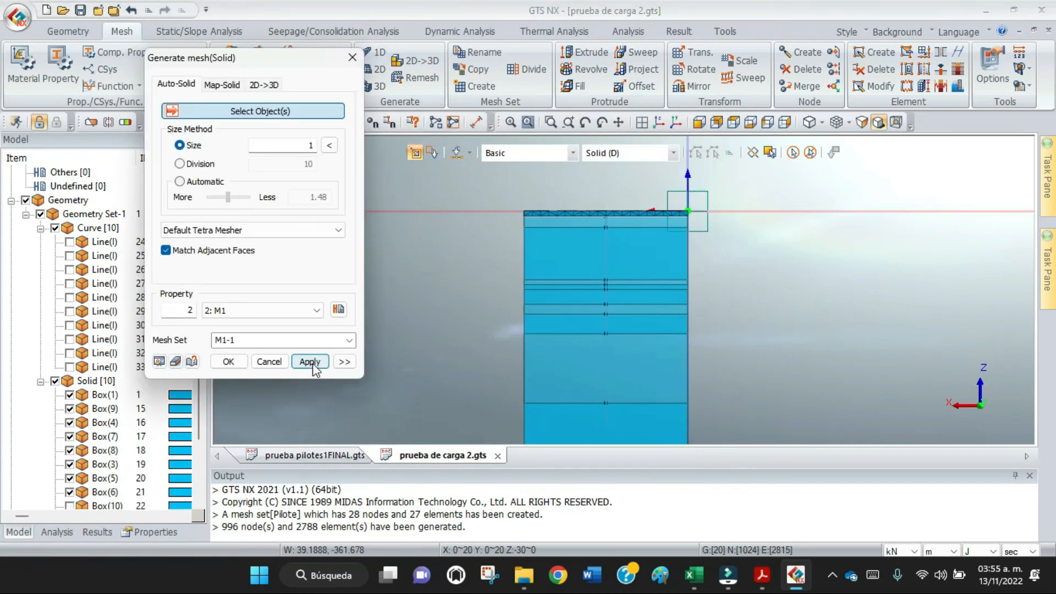
Step: Mesh the second stratum from the top using property M2 and mesh set name "M2"
{"action": "left_click", "coordinate": [540, 223]}
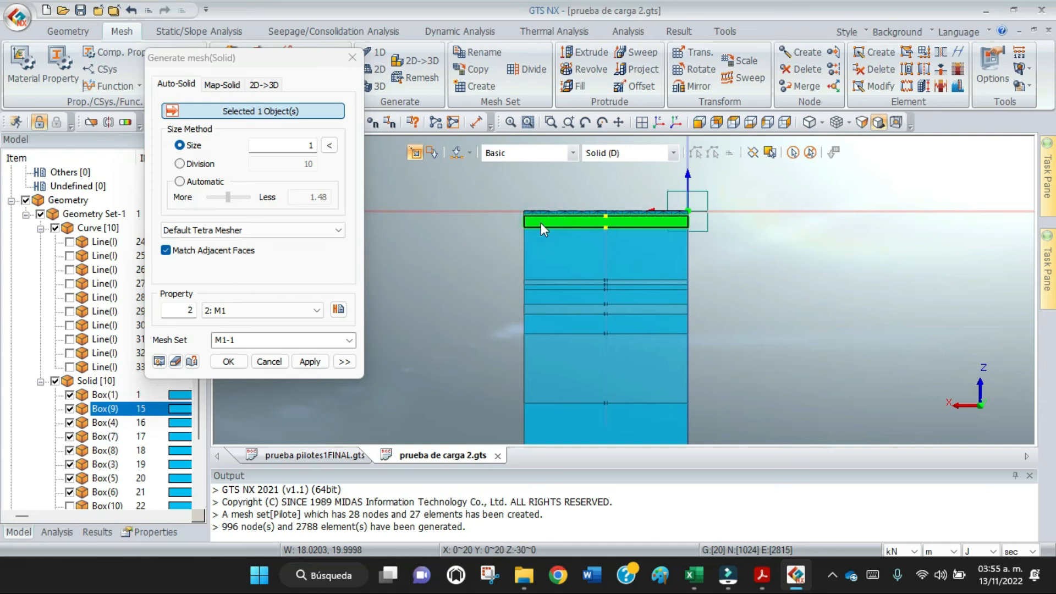
{"action": "left_click", "coordinate": [323, 316]}
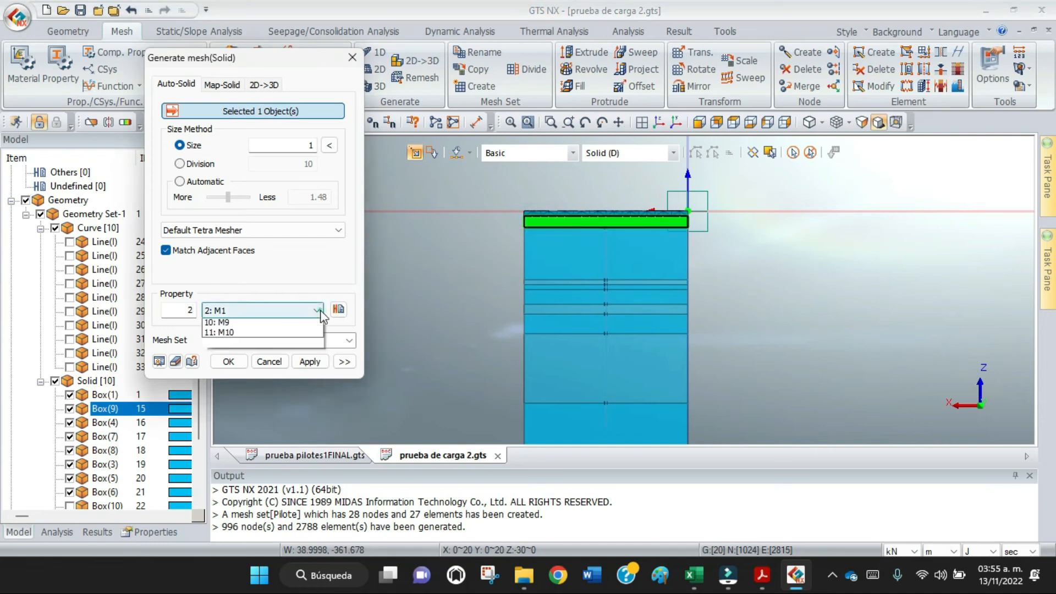
{"action": "left_click", "coordinate": [280, 333]}
{"action": "left_click", "coordinate": [261, 339]}
{"action": "type", "text": "M"}
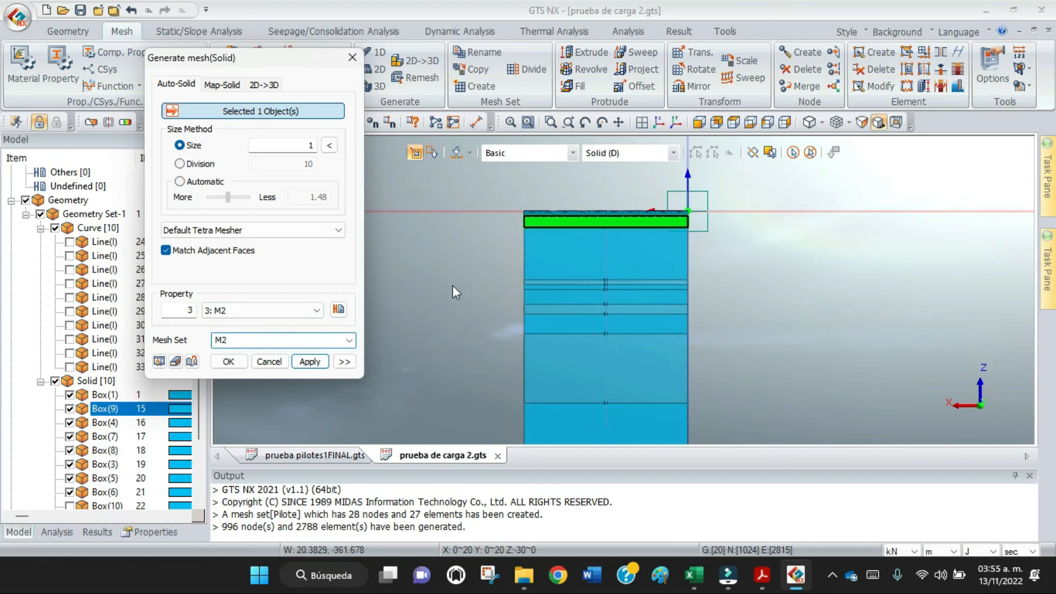
{"action": "type", "text": "2"}
{"action": "left_click", "coordinate": [310, 362]}
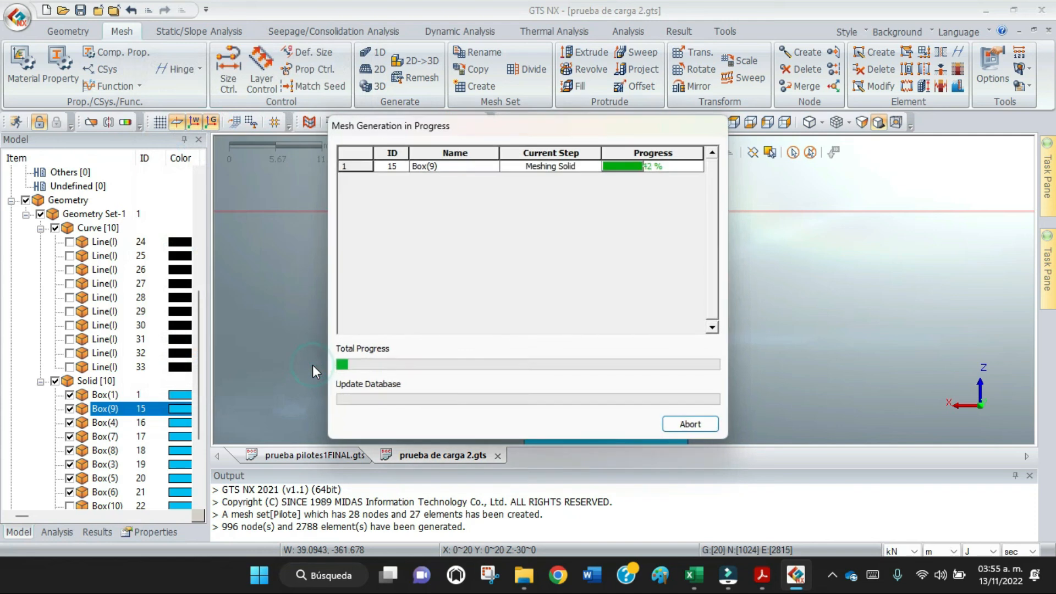
Step: Mesh the thick third stratum with element size 1.5, property M3 and mesh set name "M3"
{"action": "left_click", "coordinate": [539, 256]}
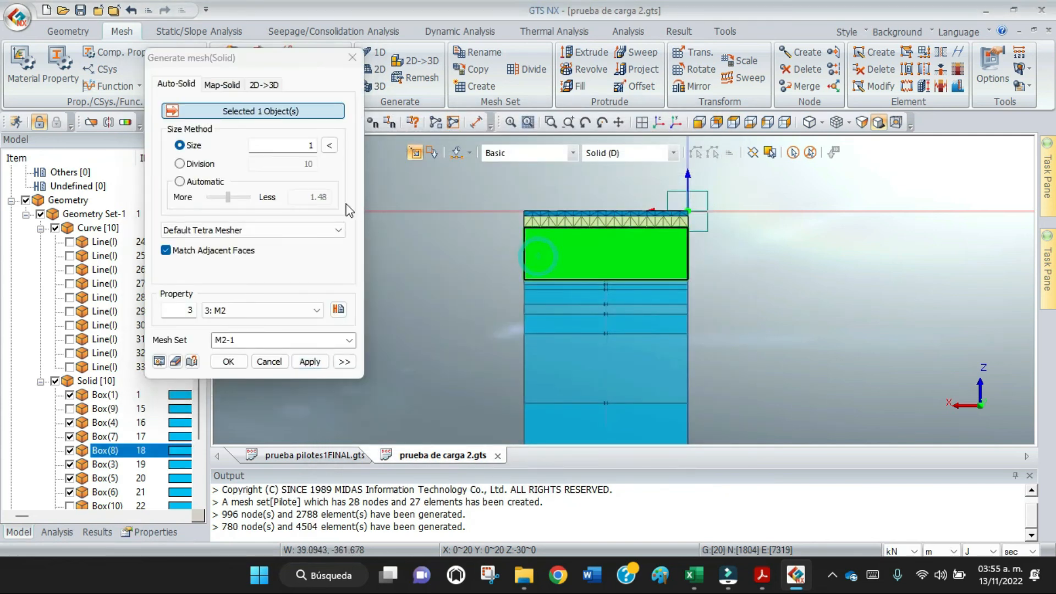
{"action": "left_click", "coordinate": [312, 146]}
{"action": "type", "text": "1"}
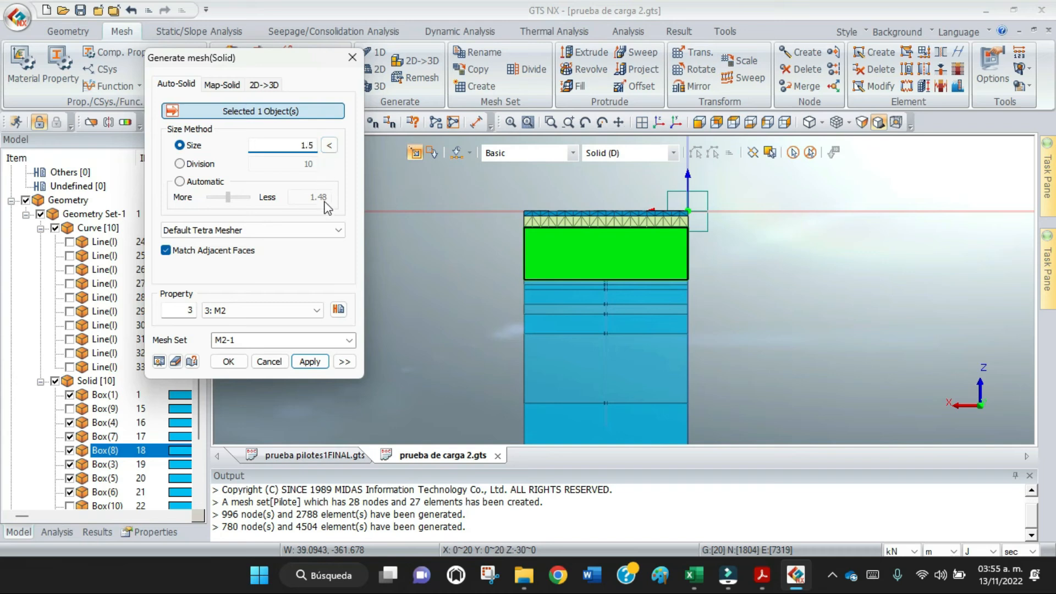
{"action": "left_click", "coordinate": [317, 310]}
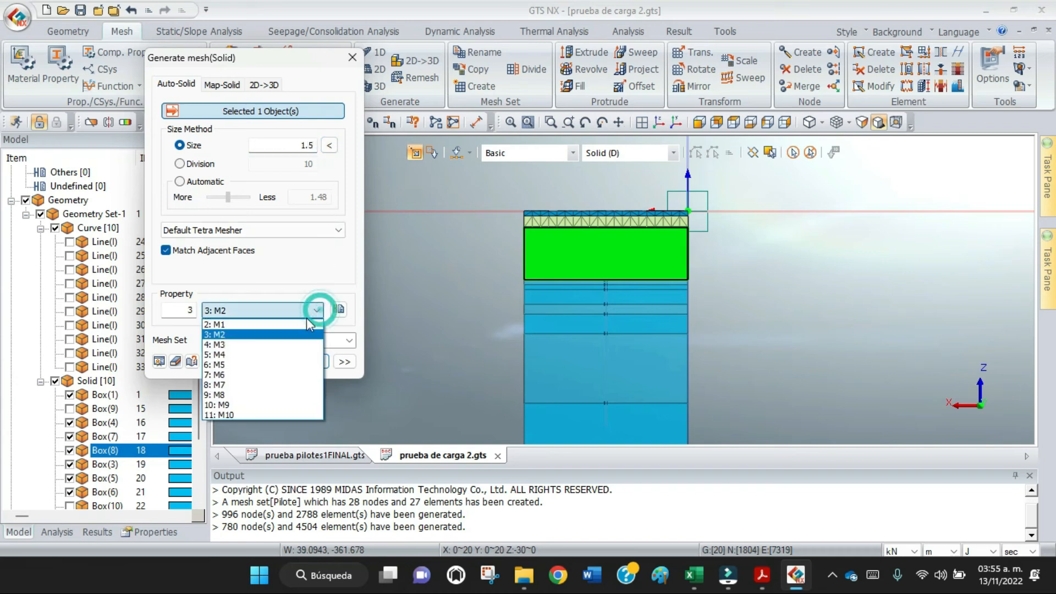
{"action": "left_click", "coordinate": [274, 344]}
{"action": "left_click", "coordinate": [272, 343]}
{"action": "type", "text": "M3"}
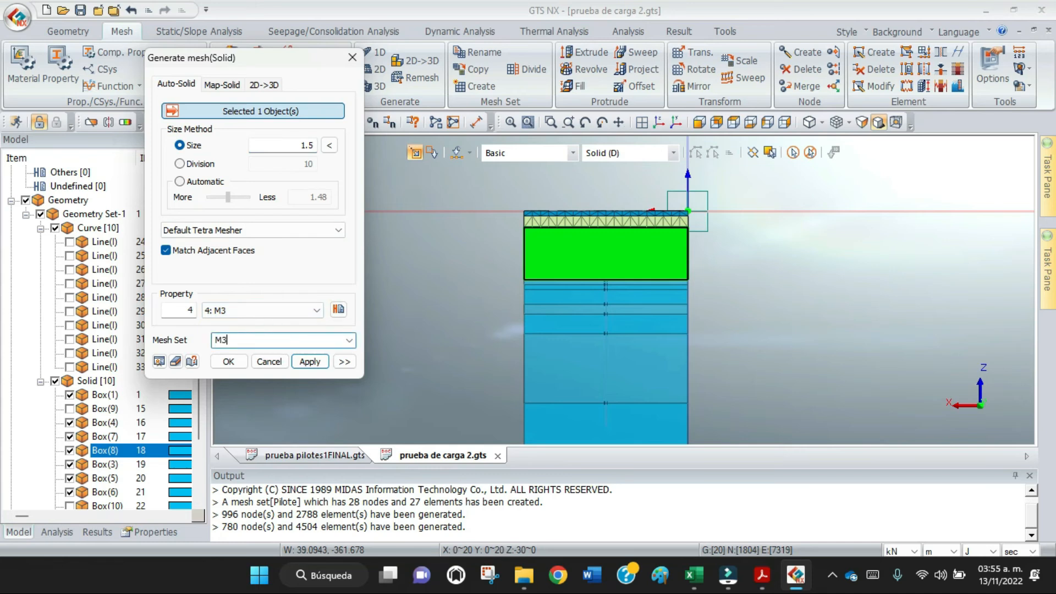
{"action": "left_click", "coordinate": [309, 362]}
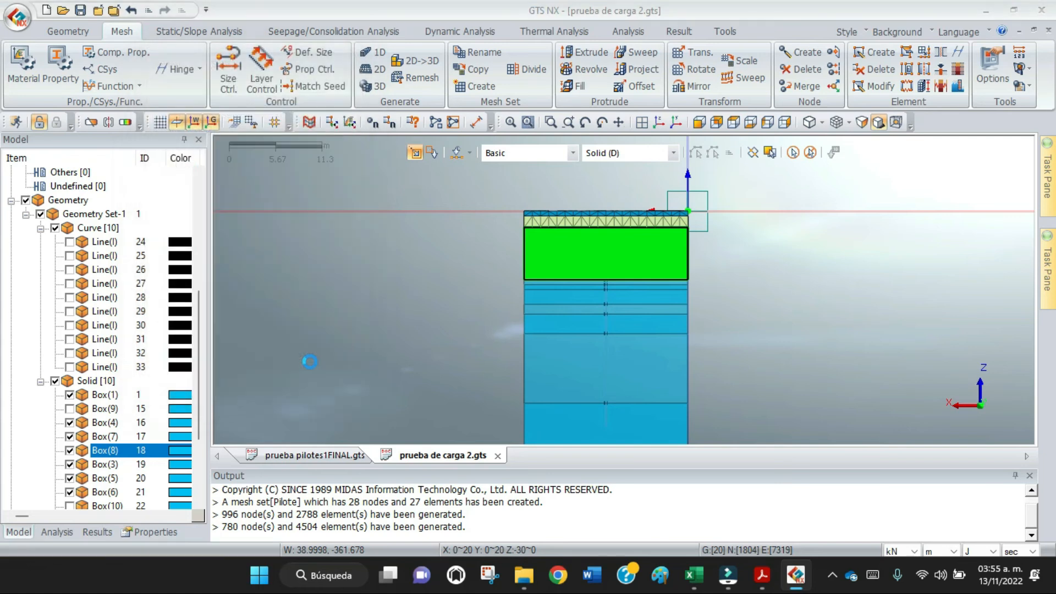
Step: Mesh the thin fourth stratum with element size 1, property M4 and mesh set name "M4"
{"action": "scroll", "coordinate": [566, 295], "scroll_direction": "up", "scroll_amount": 2}
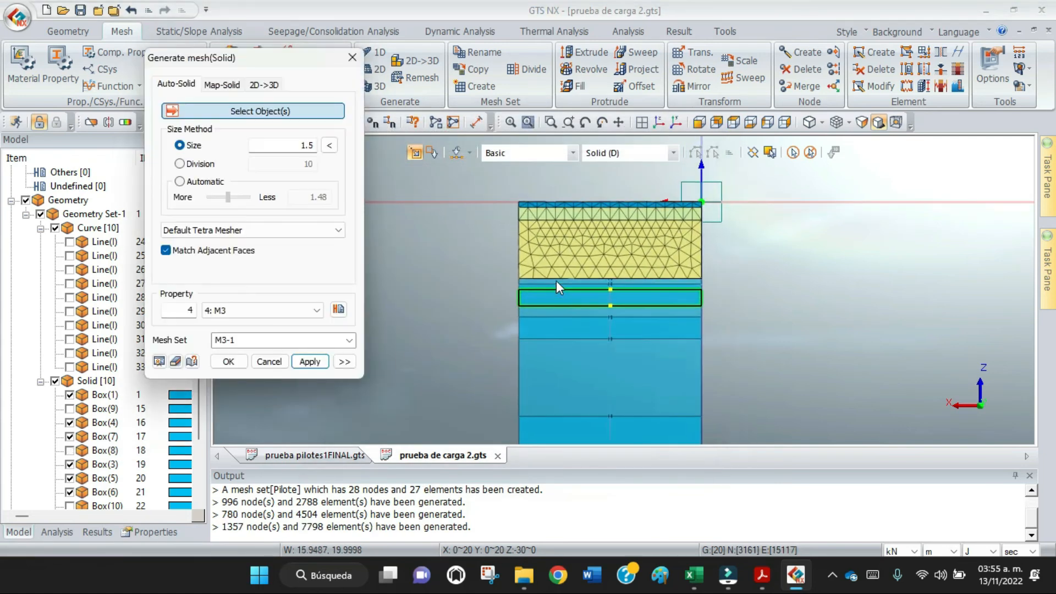
{"action": "left_click", "coordinate": [552, 282]}
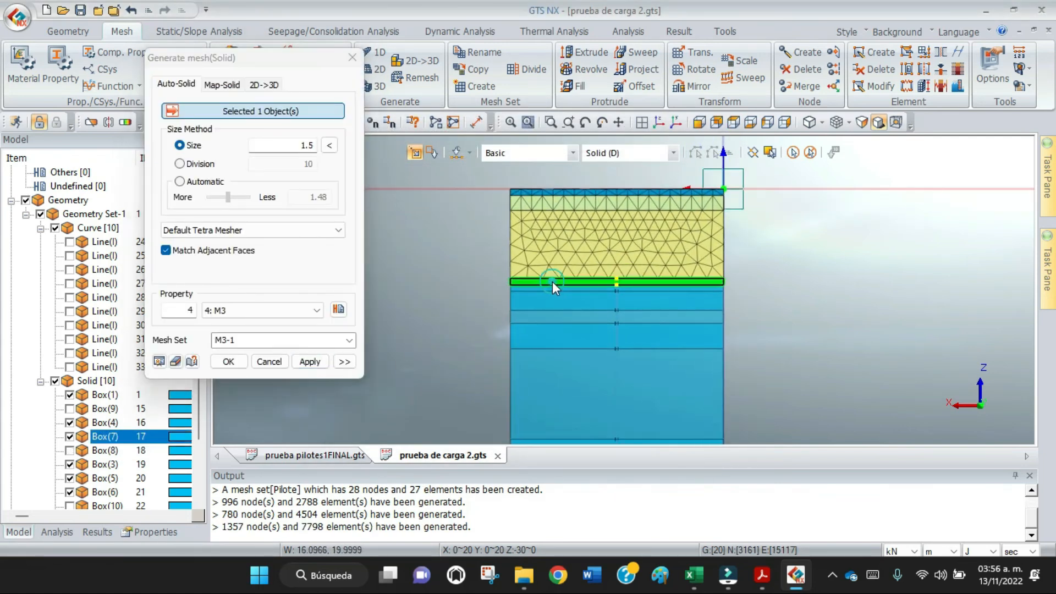
{"action": "double_click", "coordinate": [304, 145]}
{"action": "type", "text": "1"}
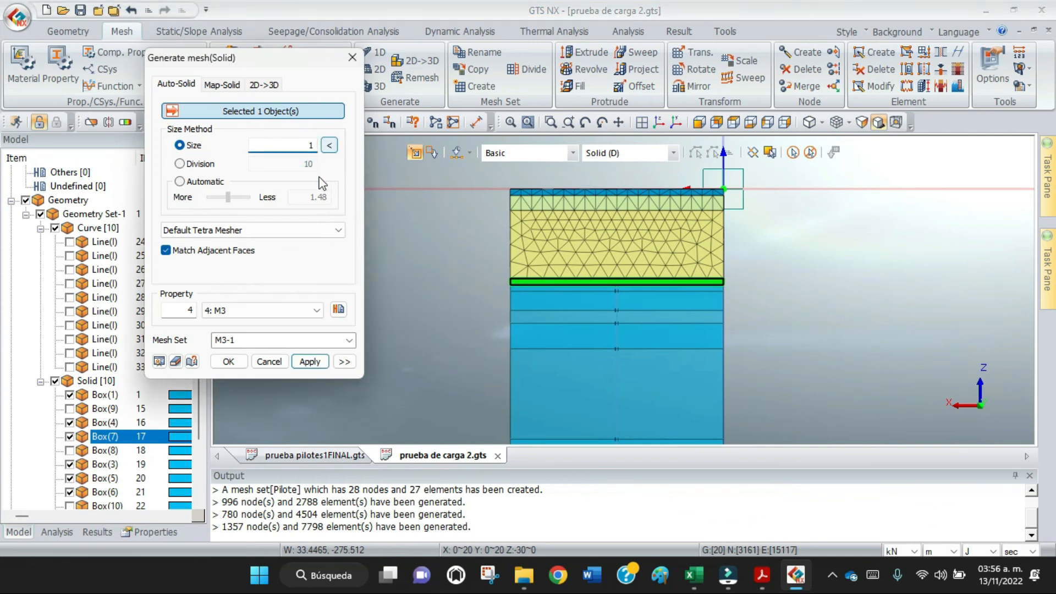
{"action": "left_click", "coordinate": [318, 310]}
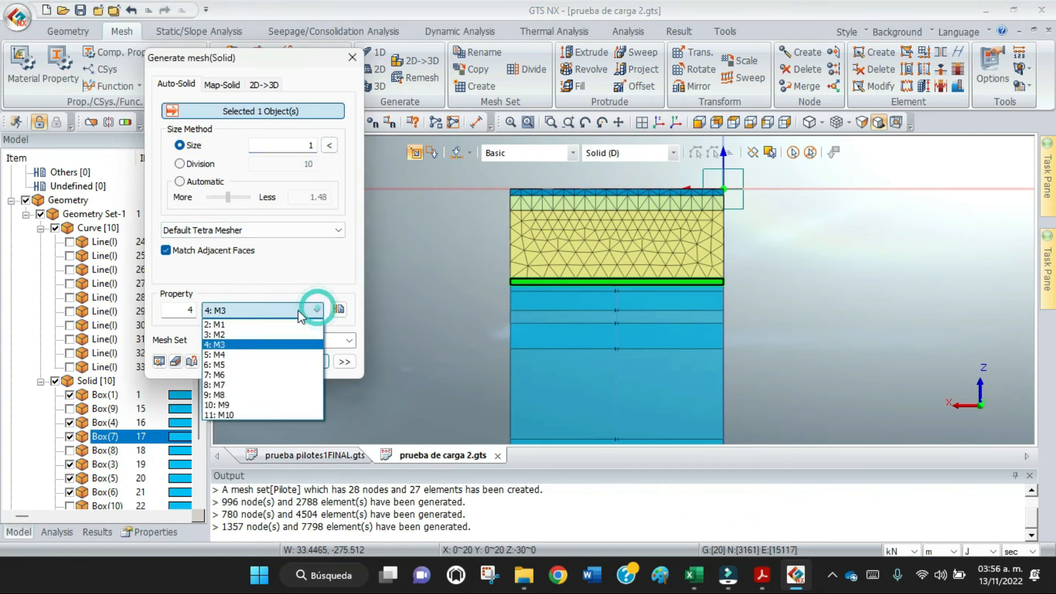
{"action": "left_click", "coordinate": [270, 355]}
{"action": "left_click", "coordinate": [272, 340]}
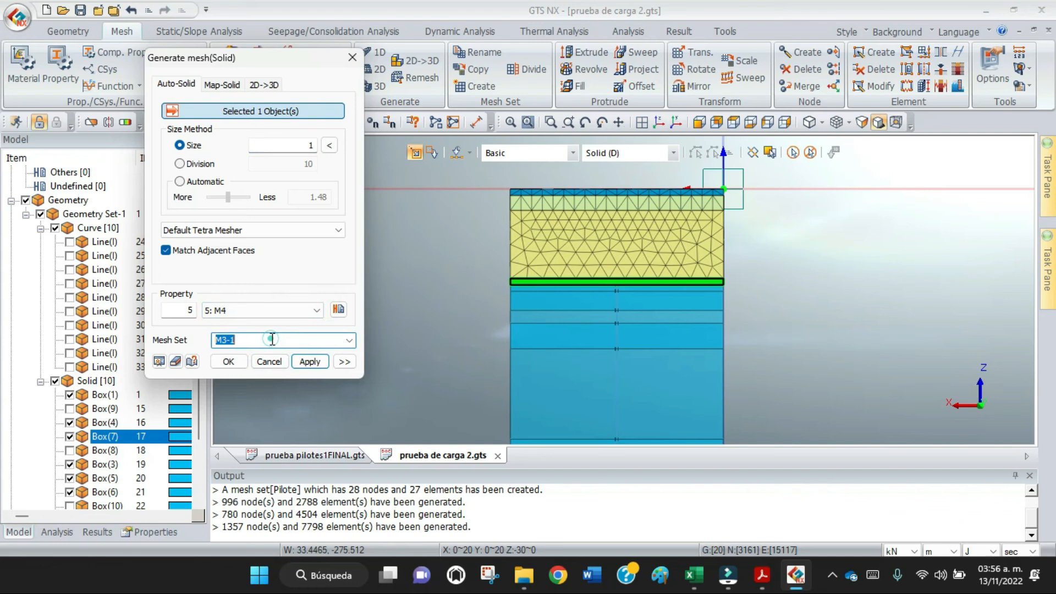
{"action": "type", "text": "M4"}
{"action": "left_click", "coordinate": [309, 361]}
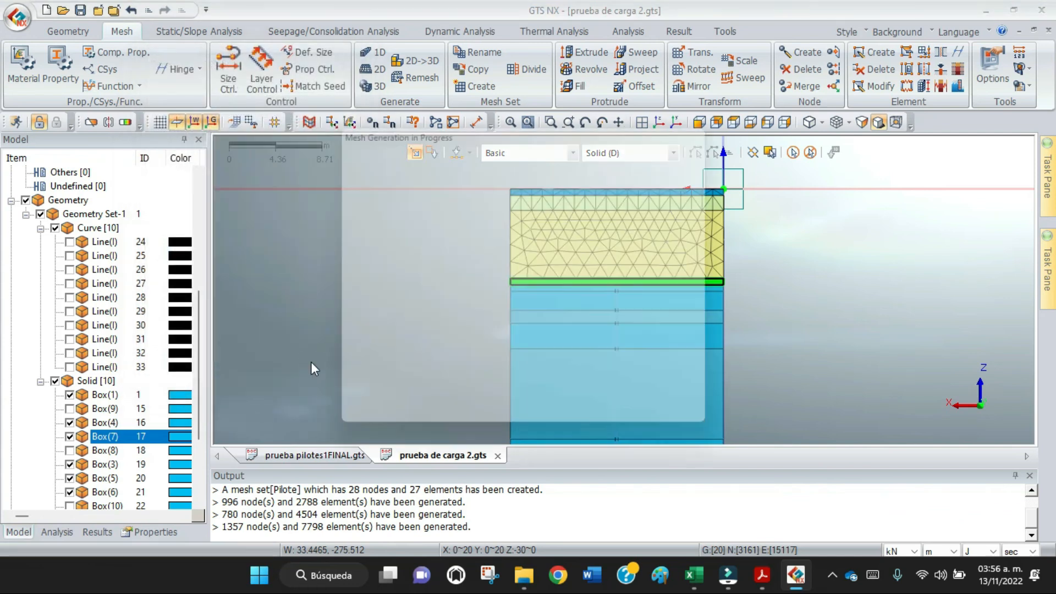
Step: Mesh the thin fifth stratum using property M5 and mesh set name "M5"
{"action": "left_click", "coordinate": [550, 290]}
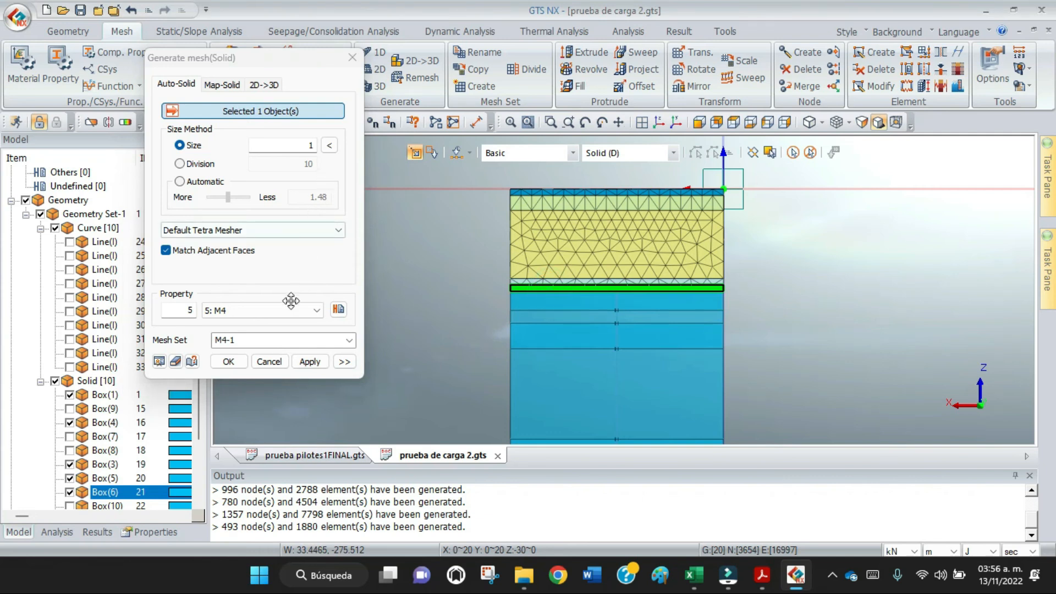
{"action": "left_click", "coordinate": [270, 341]}
{"action": "type", "text": "M5"}
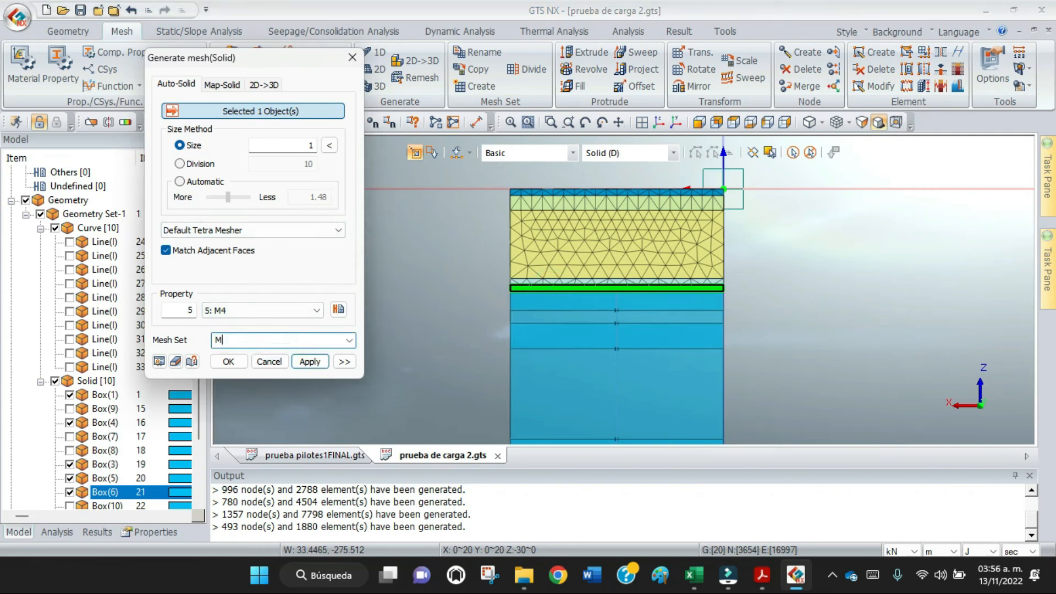
{"action": "left_click", "coordinate": [316, 310]}
{"action": "left_click", "coordinate": [269, 365]}
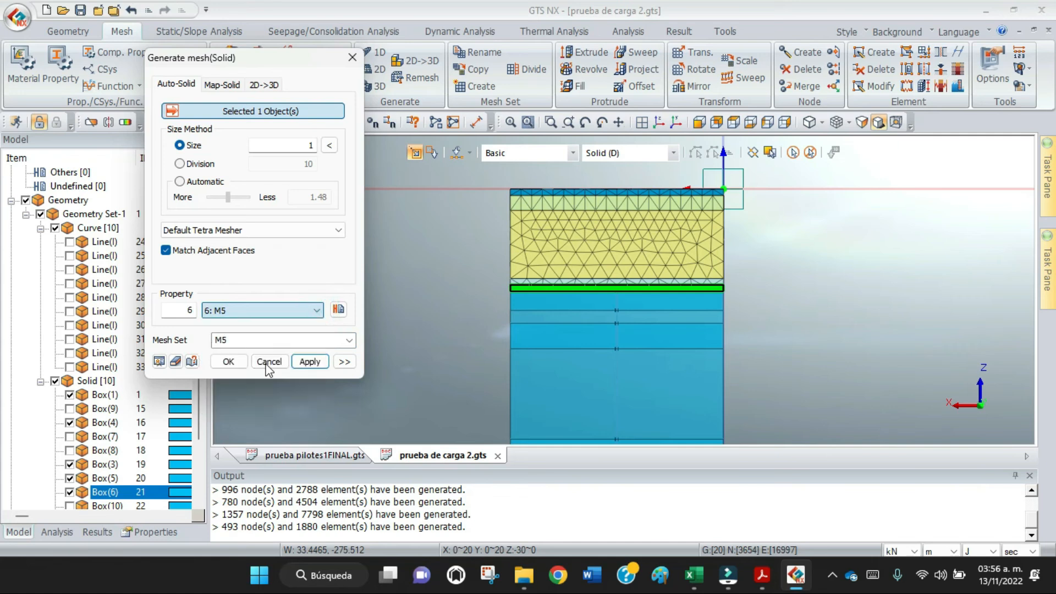
{"action": "left_click", "coordinate": [311, 361]}
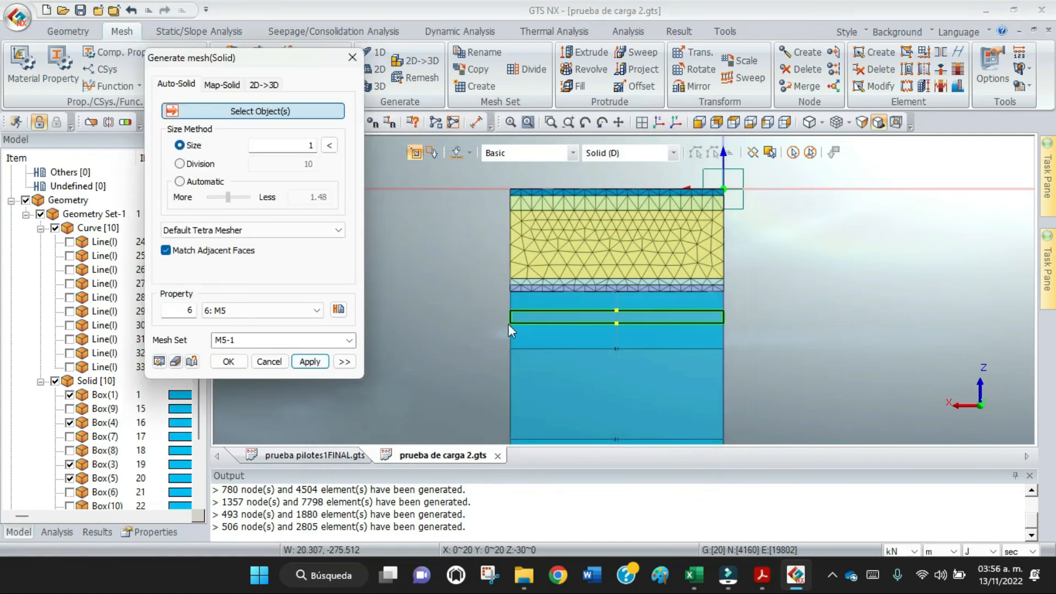
Step: Mesh the sixth stratum from the top using property M6 and mesh set name "M6"
{"action": "left_click", "coordinate": [539, 306]}
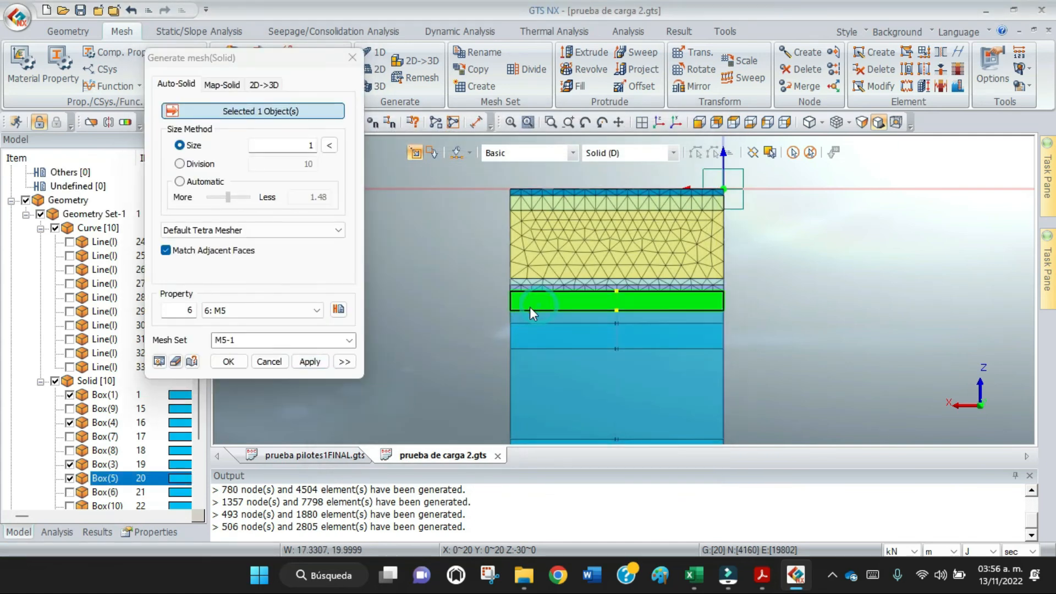
{"action": "left_click", "coordinate": [318, 314]}
{"action": "left_click", "coordinate": [272, 369]}
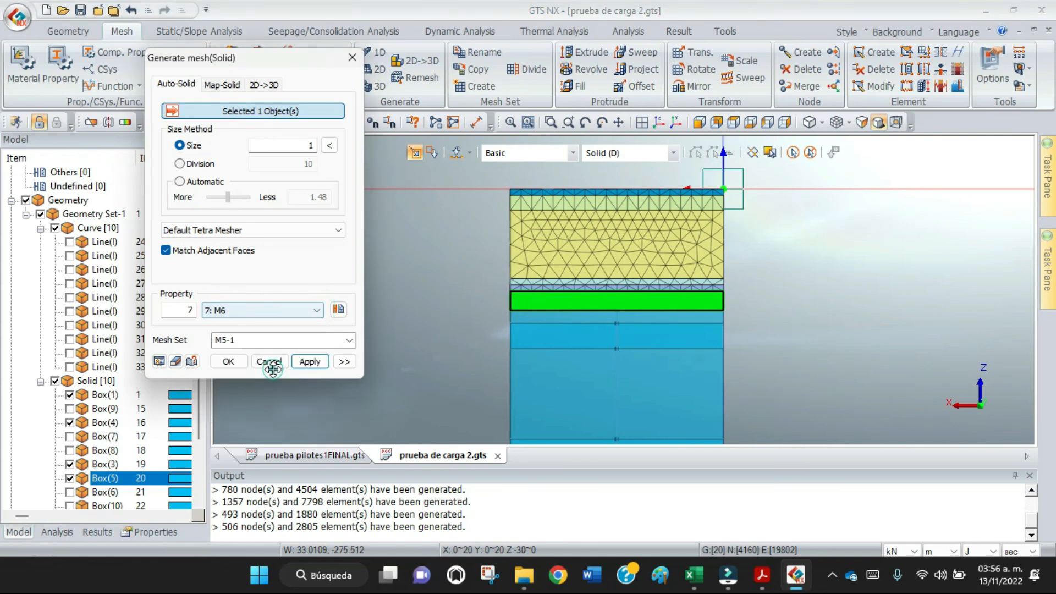
{"action": "left_click", "coordinate": [275, 340]}
{"action": "type", "text": "M"}
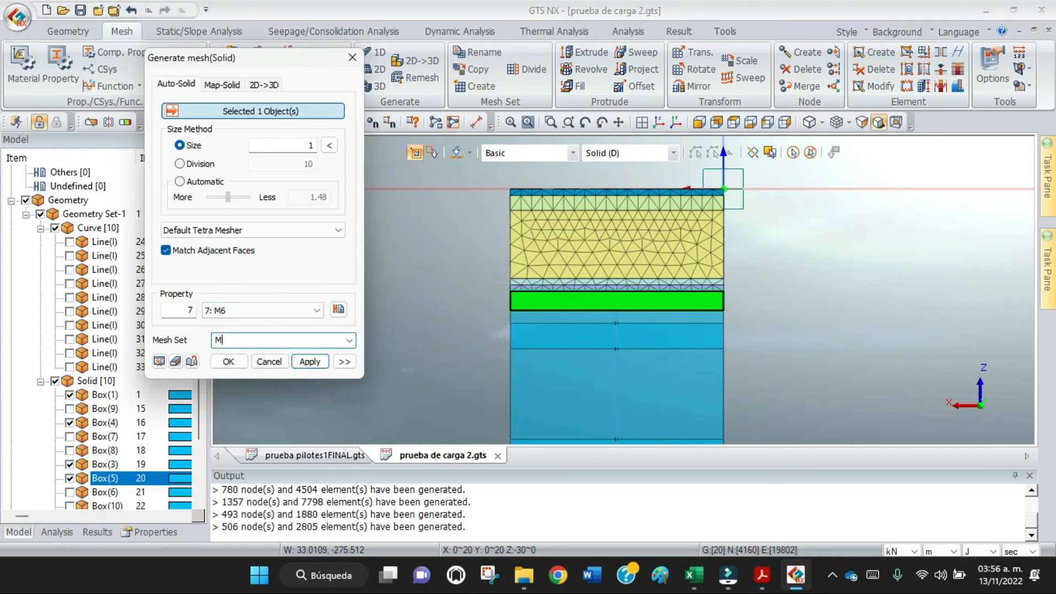
{"action": "type", "text": "6"}
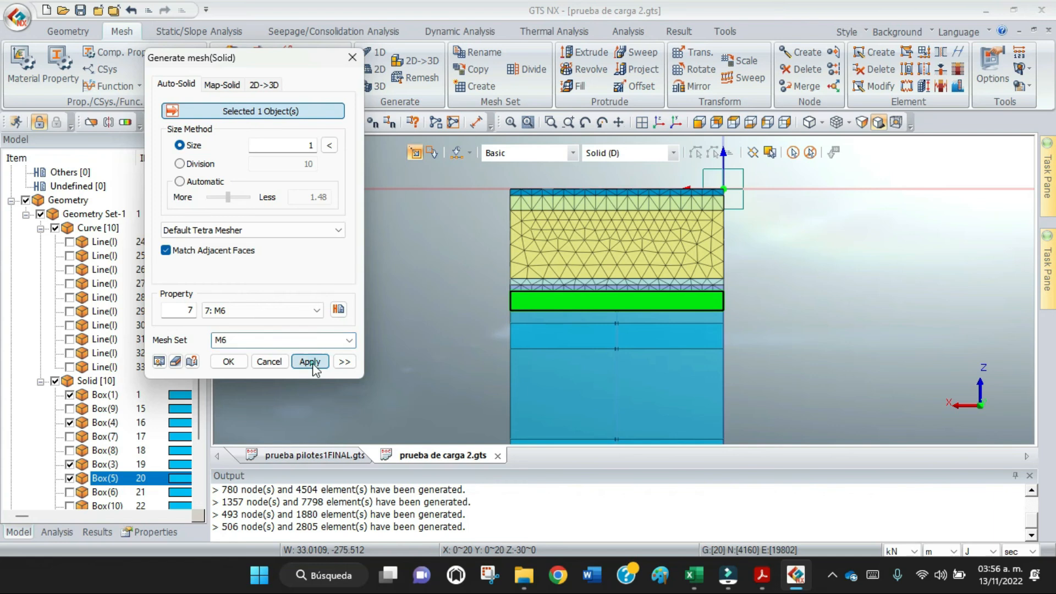
{"action": "left_click", "coordinate": [312, 362]}
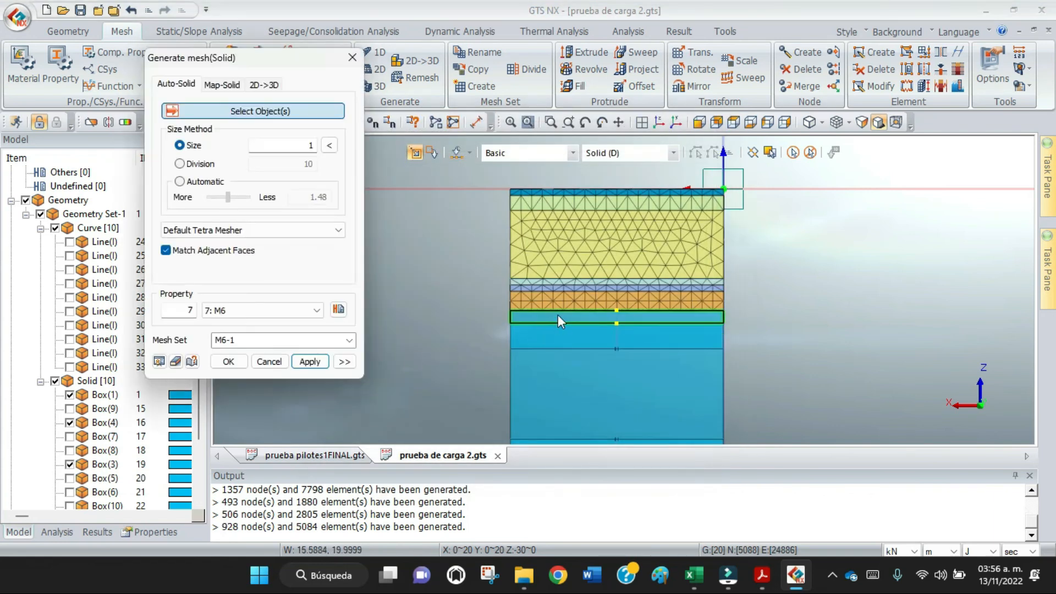
Step: Mesh the seventh stratum from the top using property M7 and mesh set name "M7"
{"action": "left_click", "coordinate": [558, 315]}
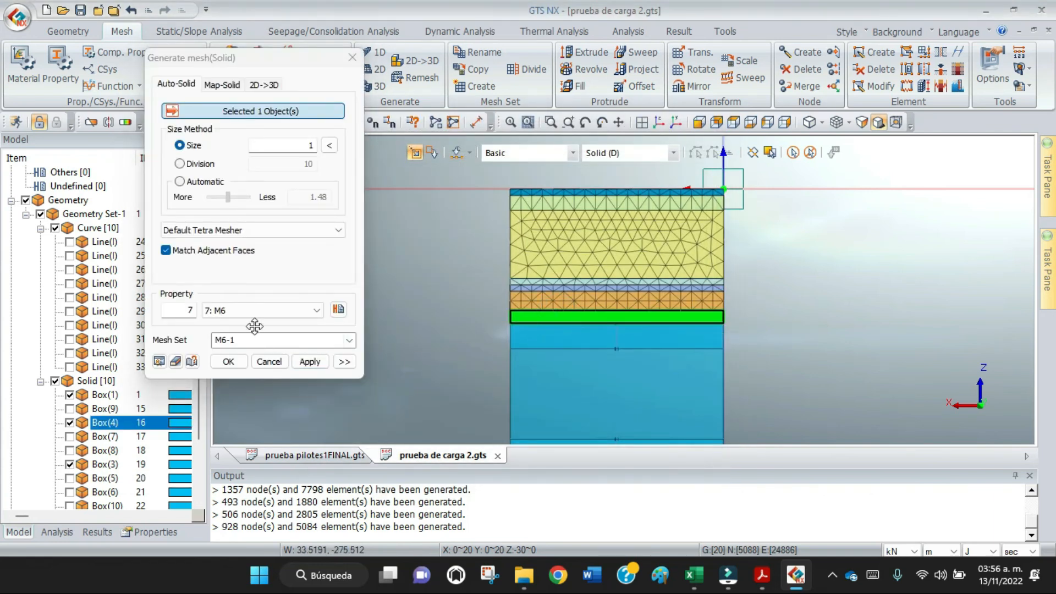
{"action": "left_click", "coordinate": [316, 310]}
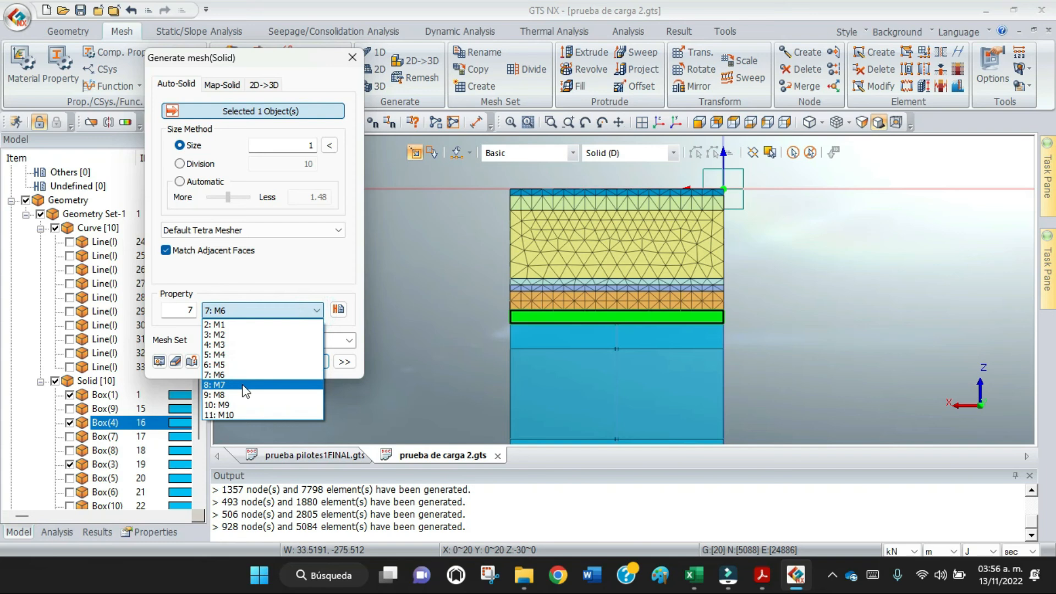
{"action": "left_click", "coordinate": [253, 384]}
{"action": "double_click", "coordinate": [248, 341]}
{"action": "type", "text": "M7"}
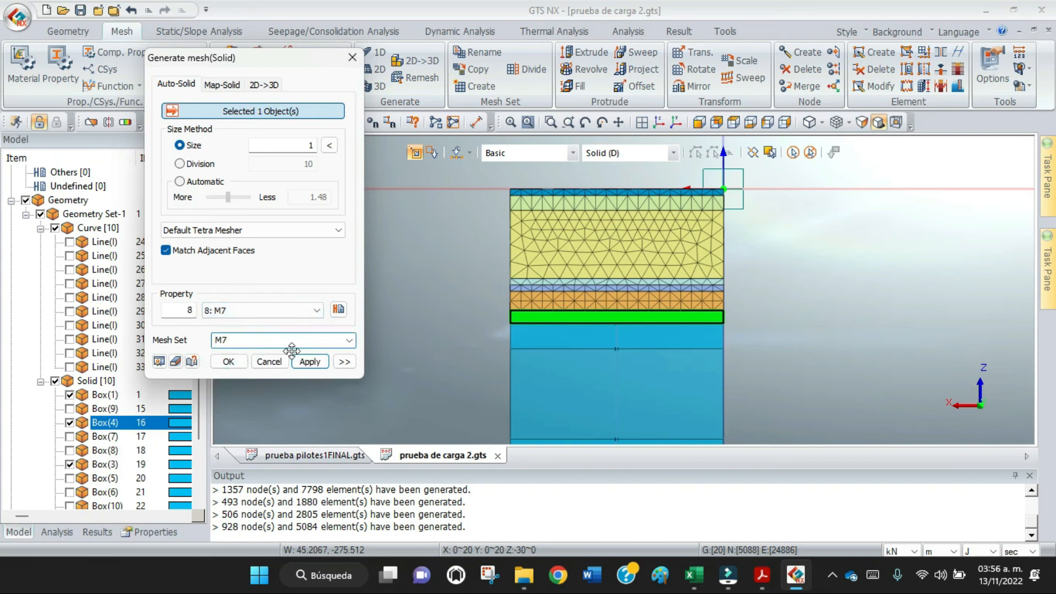
{"action": "left_click", "coordinate": [306, 365]}
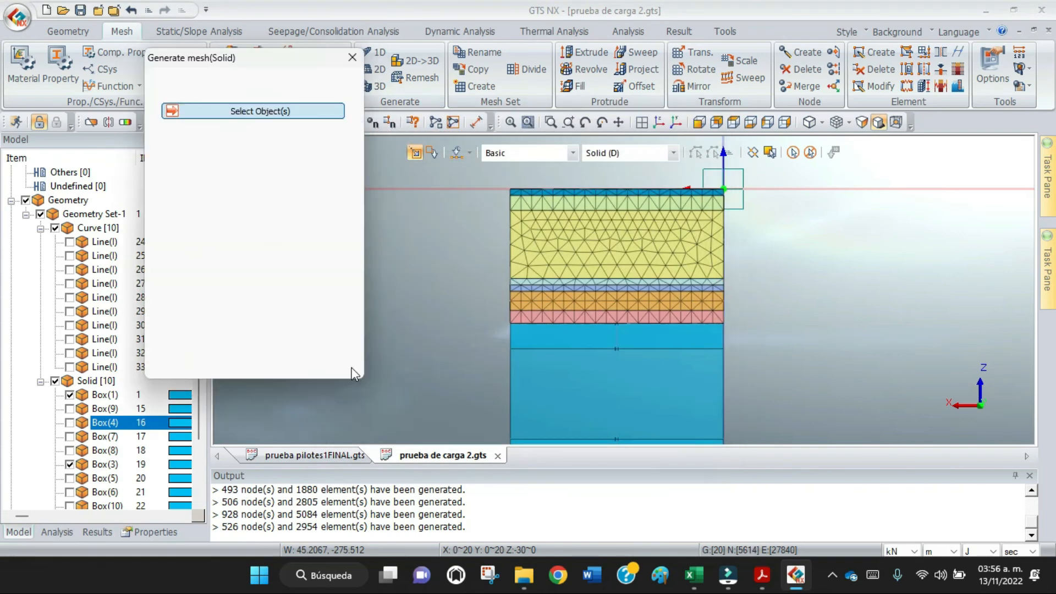
Step: Mesh the eighth stratum with element size 1.5, property M8 and mesh set name "M8"
{"action": "left_click", "coordinate": [558, 345]}
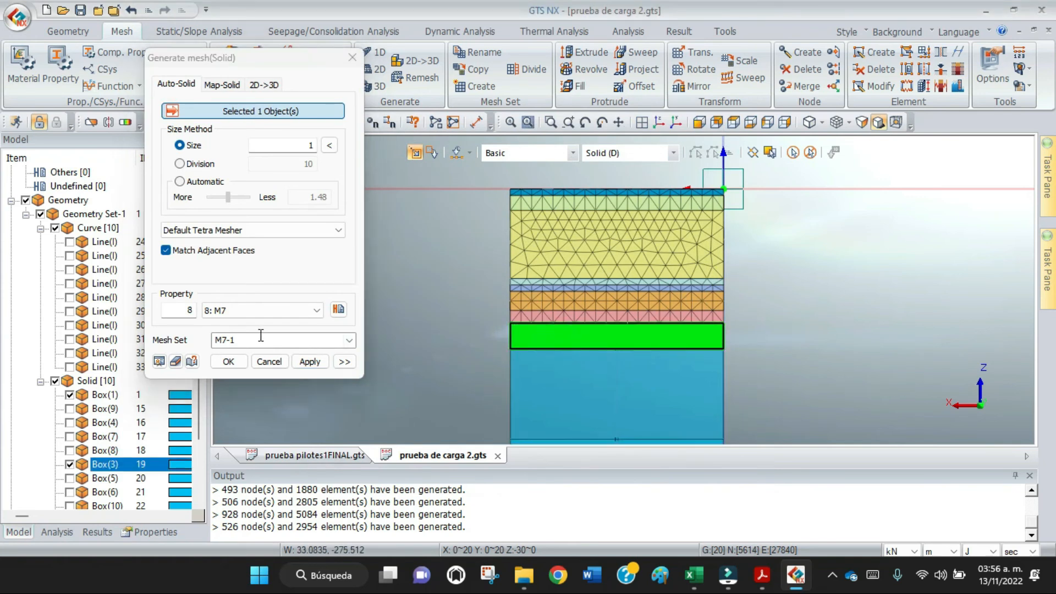
{"action": "left_click", "coordinate": [316, 311]}
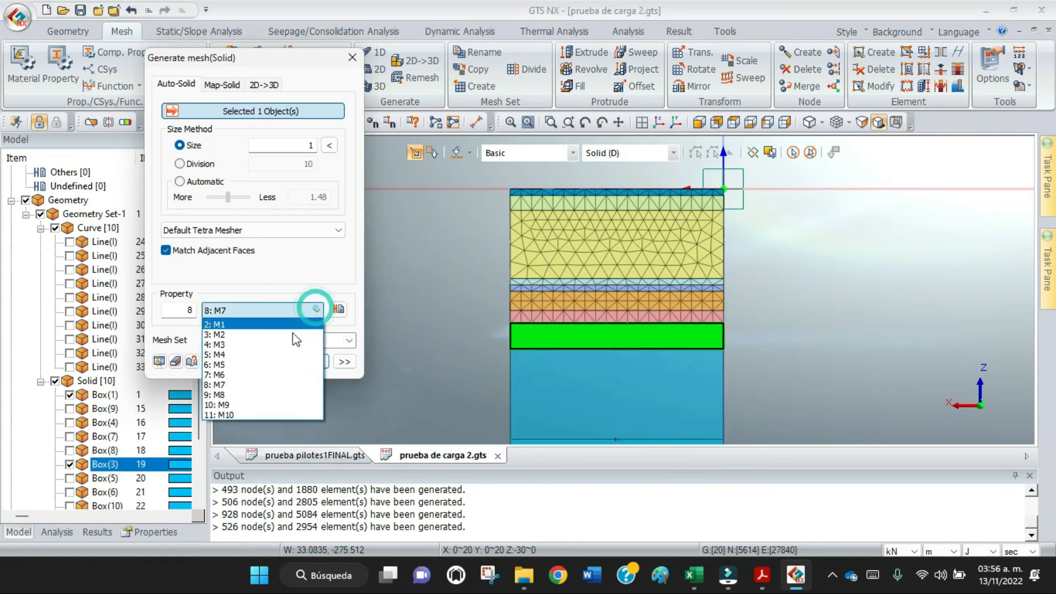
{"action": "left_click", "coordinate": [263, 395]}
{"action": "left_click", "coordinate": [258, 340]}
{"action": "type", "text": "M8"}
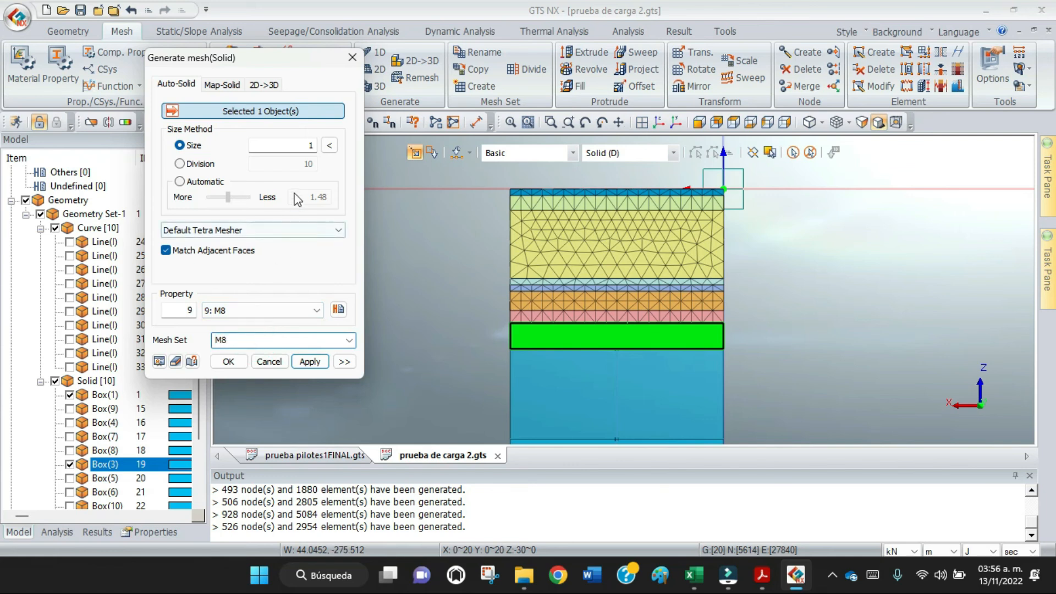
{"action": "left_click", "coordinate": [311, 146]}
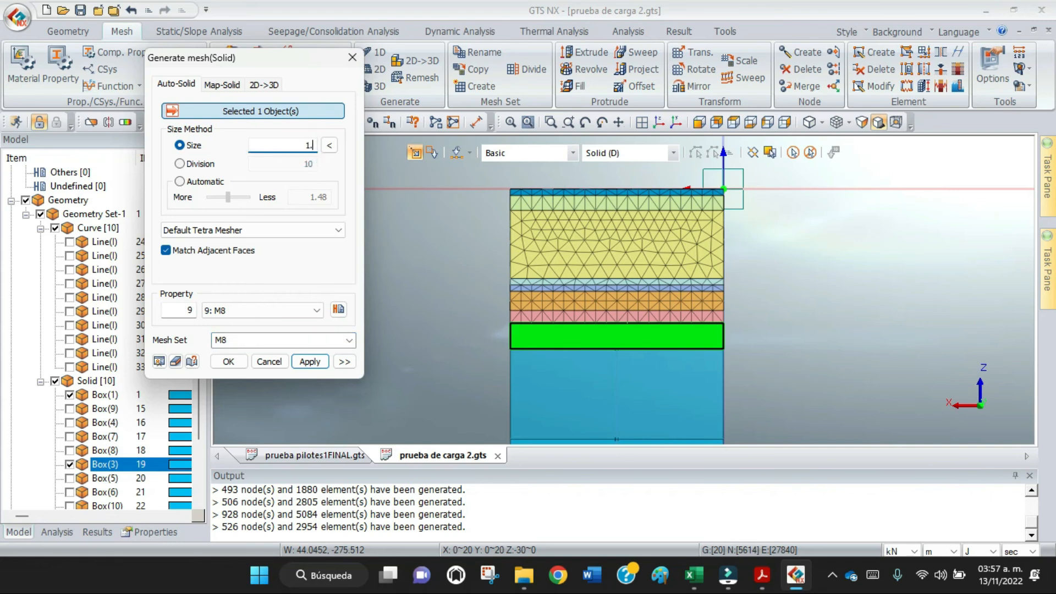
{"action": "left_click", "coordinate": [311, 362]}
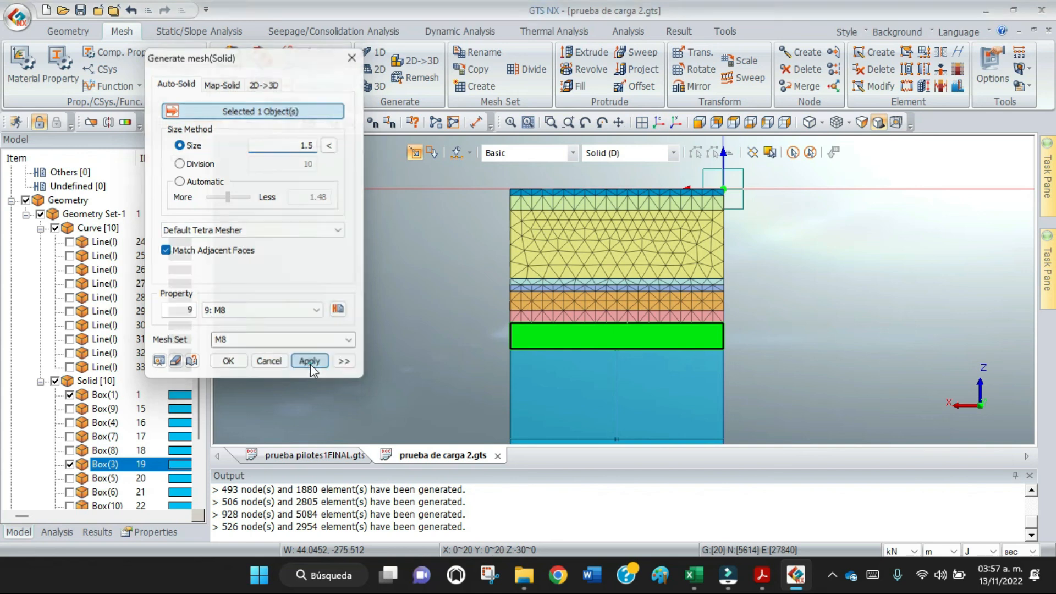
Step: Mesh the thick ninth stratum with element size 2, property M9 and mesh set name "M9"
{"action": "scroll", "coordinate": [870, 315], "scroll_direction": "down", "scroll_amount": 3}
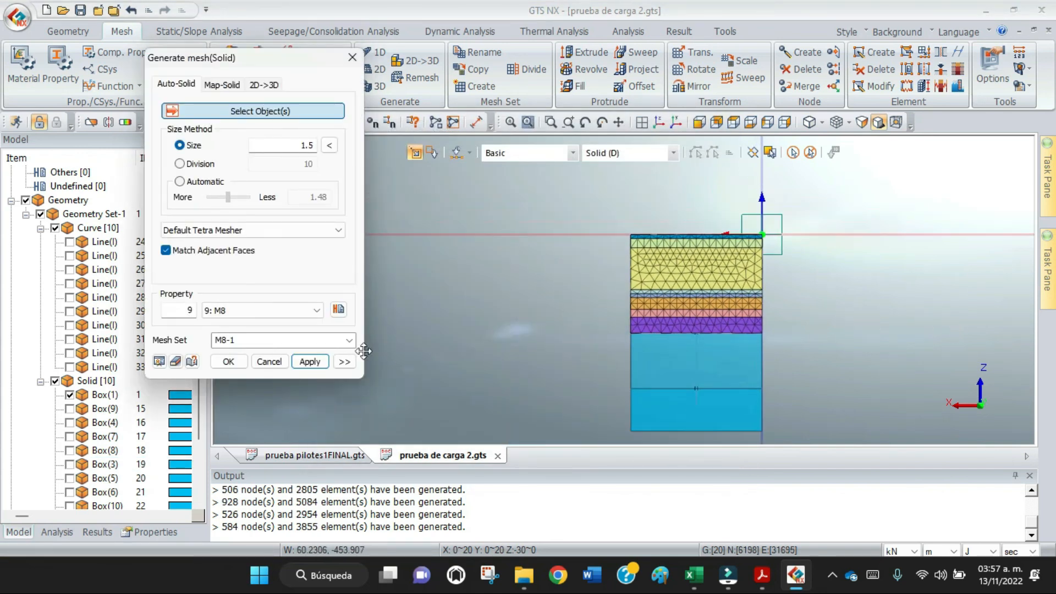
{"action": "left_click", "coordinate": [690, 365]}
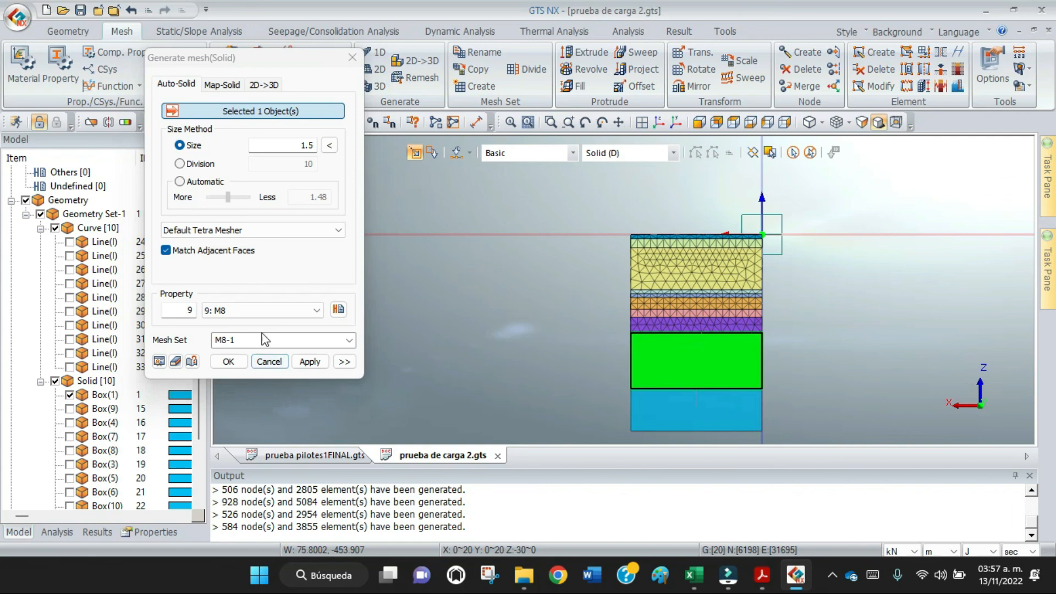
{"action": "double_click", "coordinate": [298, 147]}
{"action": "type", "text": "2"}
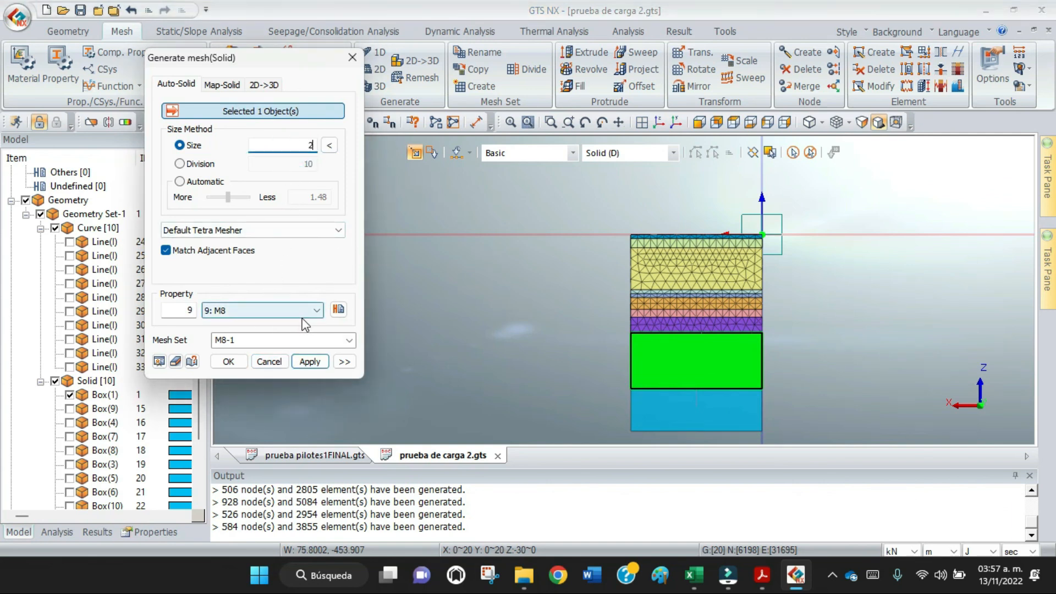
{"action": "left_click", "coordinate": [317, 311]}
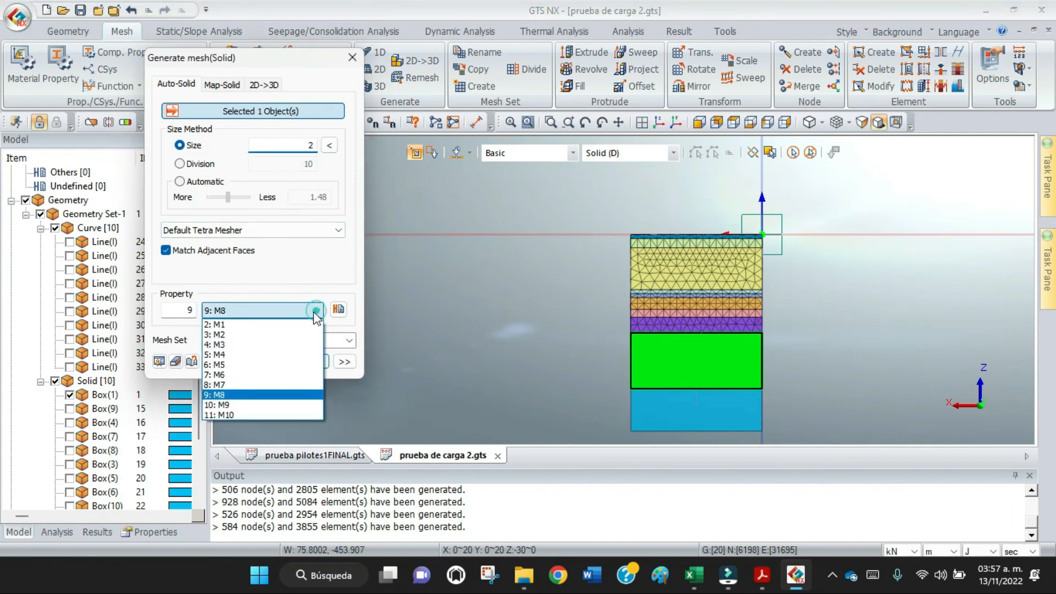
{"action": "left_click", "coordinate": [260, 404]}
{"action": "left_click", "coordinate": [248, 342]}
{"action": "double_click", "coordinate": [248, 342]}
{"action": "type", "text": "M"}
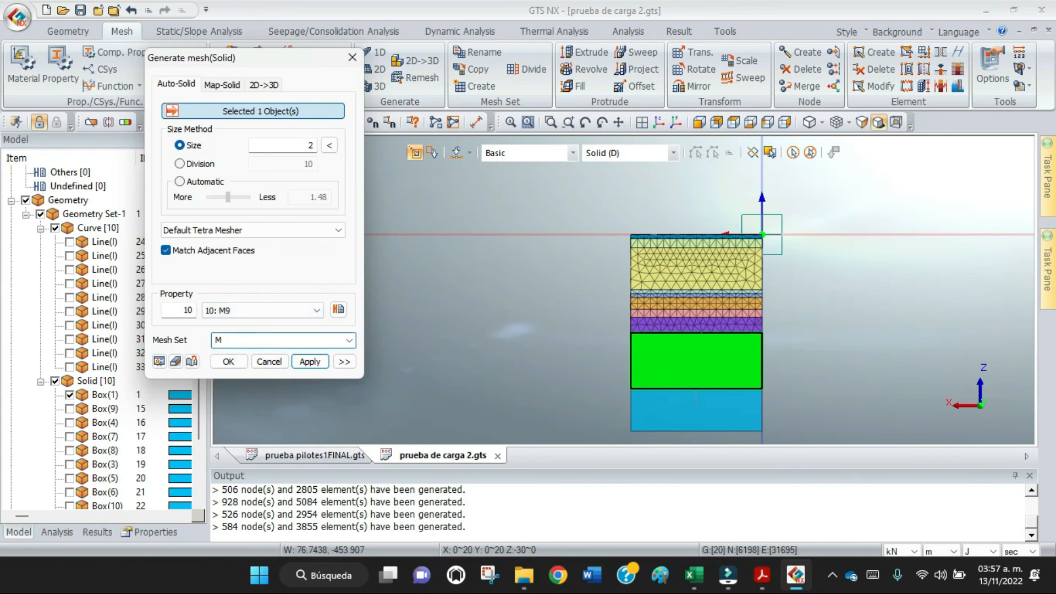
{"action": "type", "text": "9"}
{"action": "left_click", "coordinate": [299, 362]}
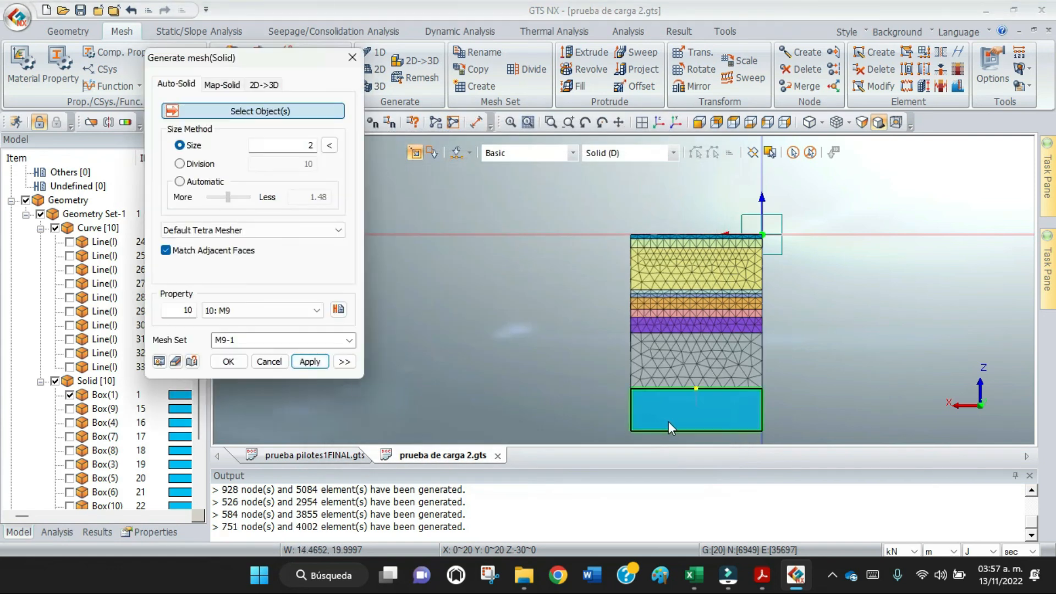
Step: Mesh the bottom stratum using property M10 and mesh set name "M10", and finish solid mesh generation
{"action": "left_click", "coordinate": [668, 421]}
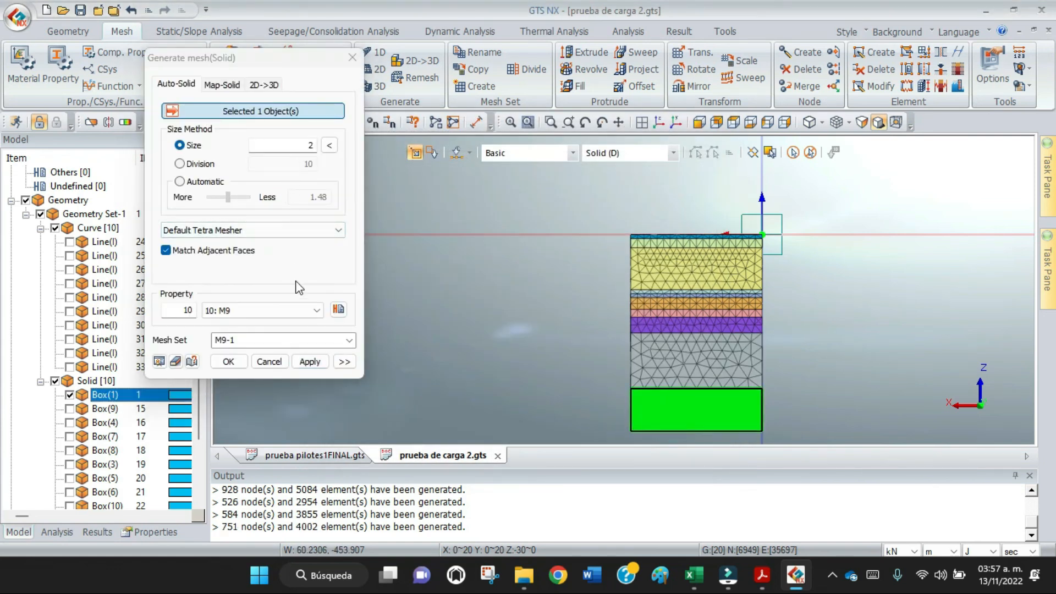
{"action": "left_click", "coordinate": [315, 311]}
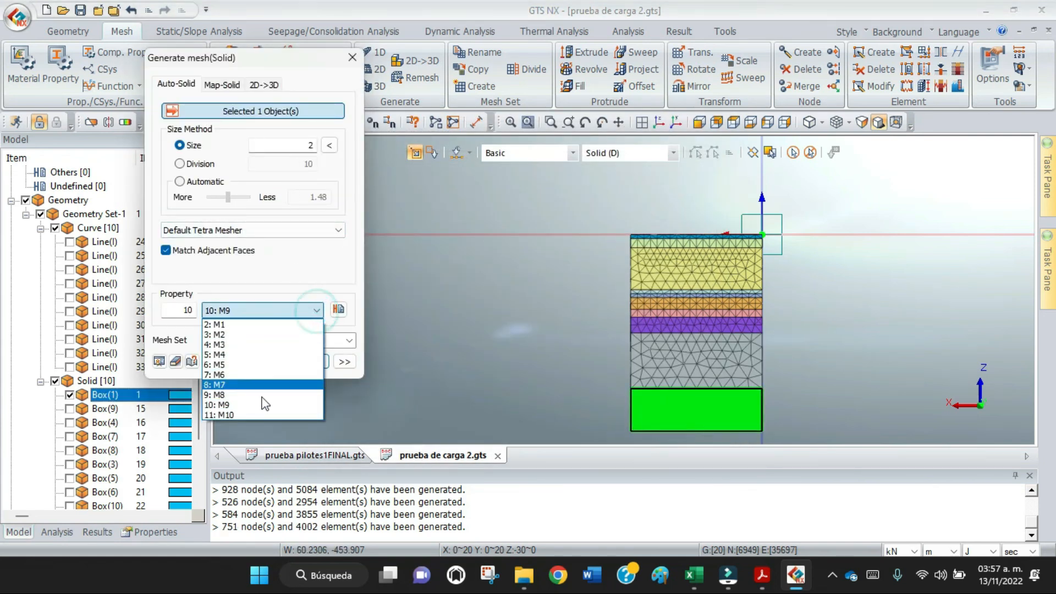
{"action": "left_click", "coordinate": [254, 415]}
{"action": "left_click", "coordinate": [254, 343]}
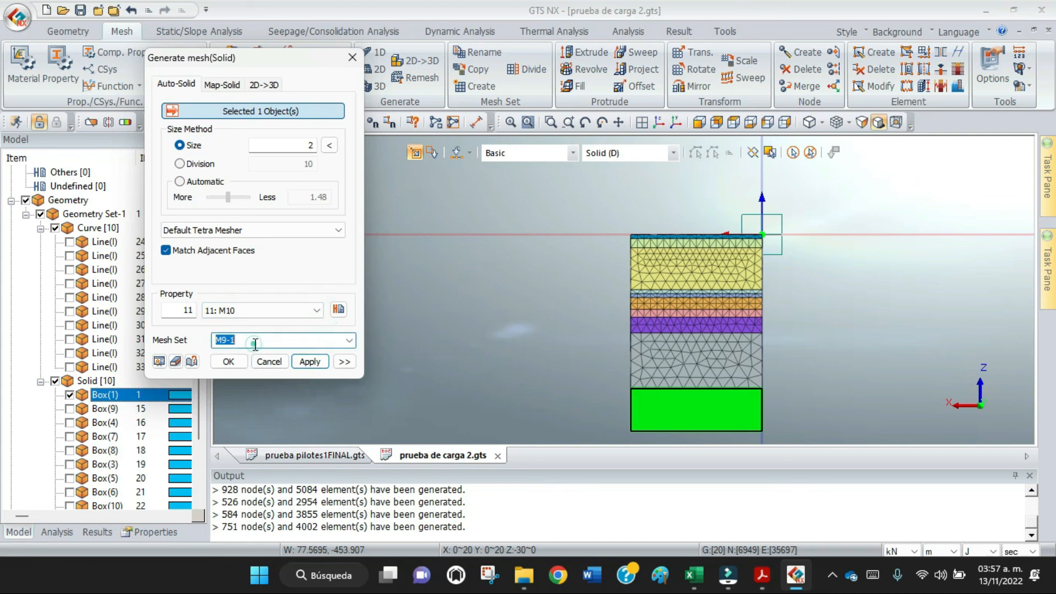
{"action": "type", "text": "M"}
{"action": "left_click", "coordinate": [311, 362]}
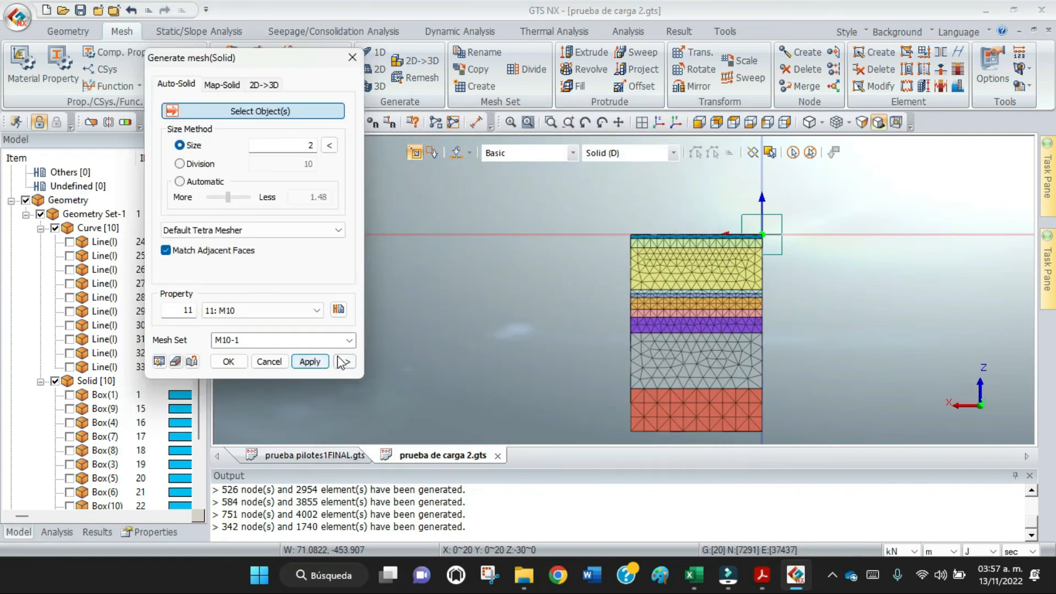
{"action": "left_click", "coordinate": [268, 363]}
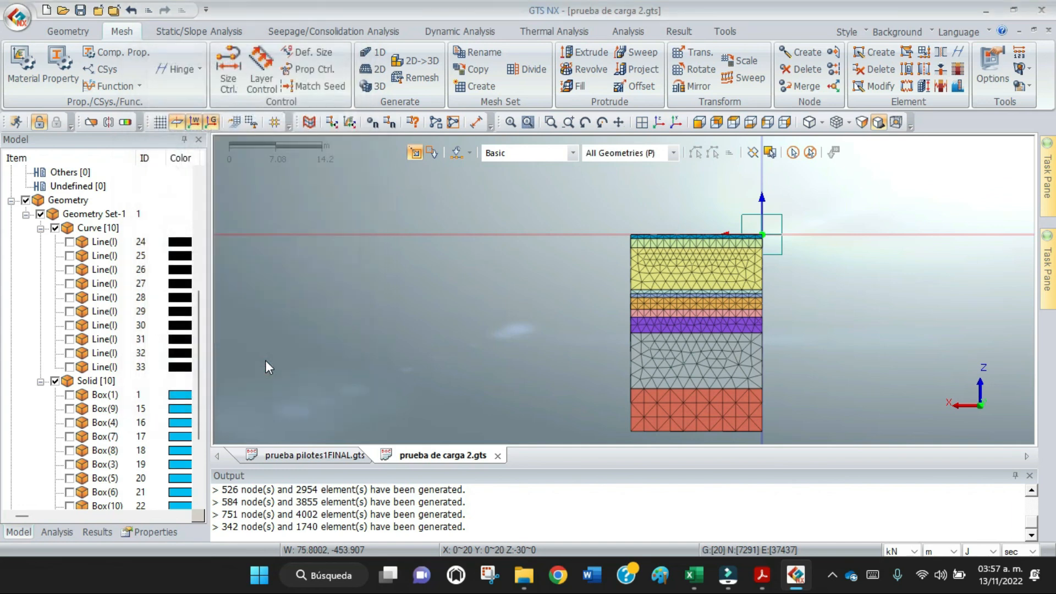
Step: Isolate the Pilote mesh set to check it, restore all mesh sets and view the whole mesh isometrically
{"action": "left_click_drag", "start_coordinate": [201, 404], "coordinate": [195, 496]}
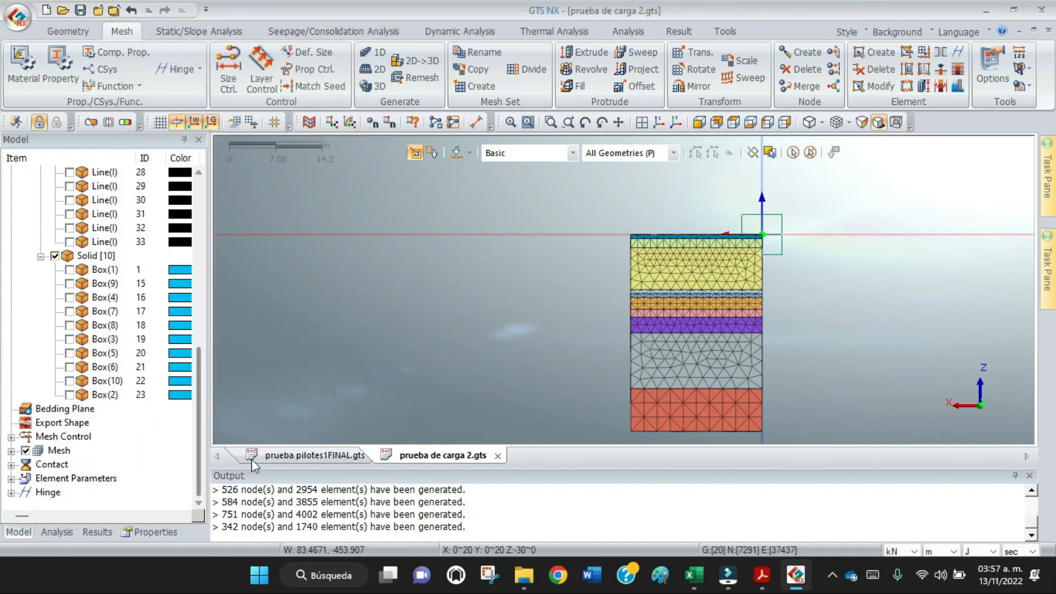
{"action": "left_click", "coordinate": [11, 451]}
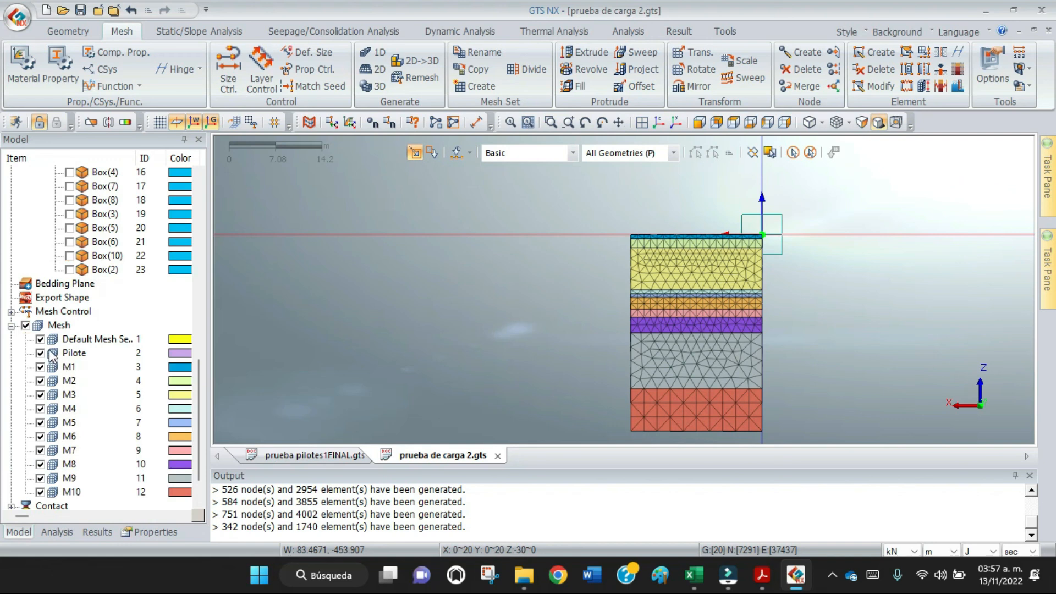
{"action": "left_click", "coordinate": [26, 325]}
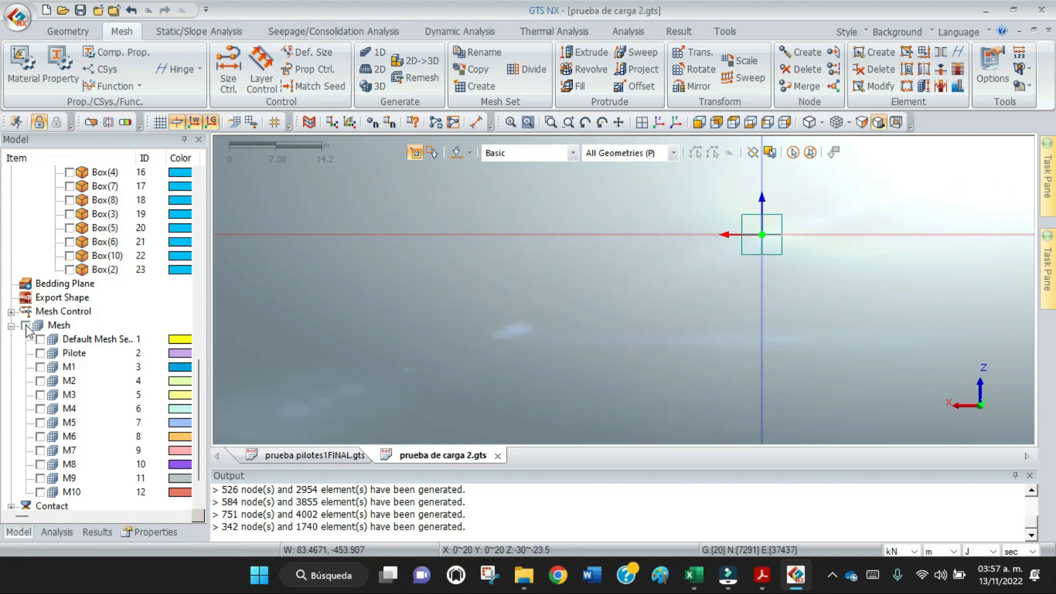
{"action": "left_click", "coordinate": [40, 354]}
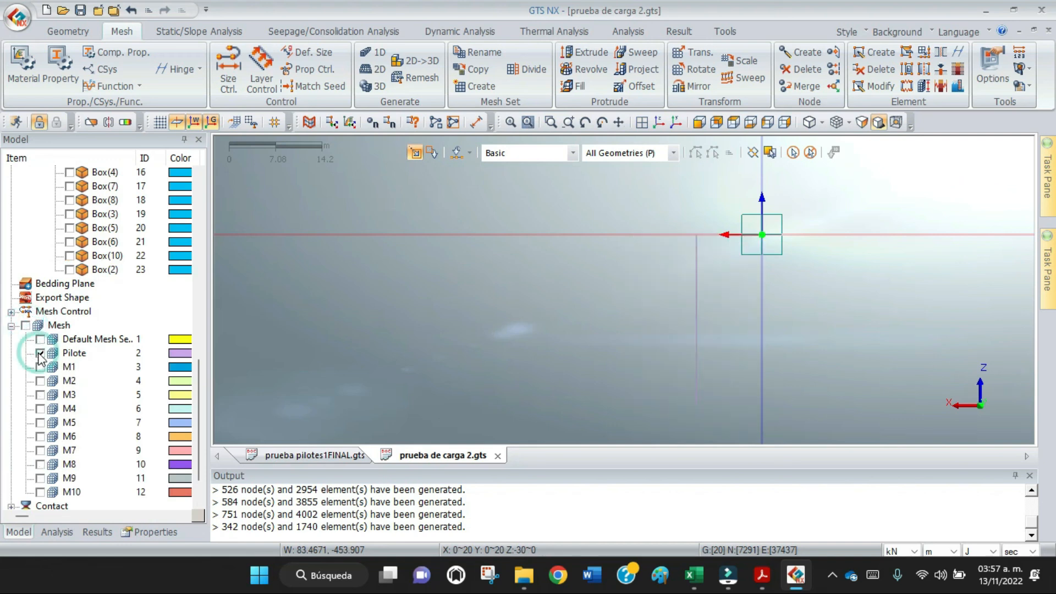
{"action": "left_click", "coordinate": [25, 326]}
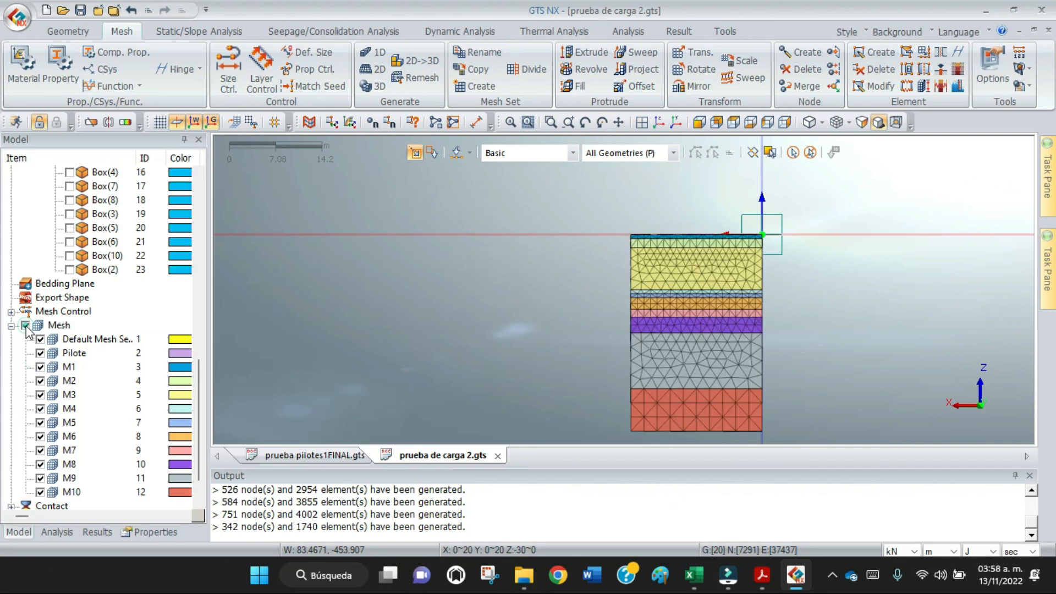
{"action": "left_click", "coordinate": [659, 124]}
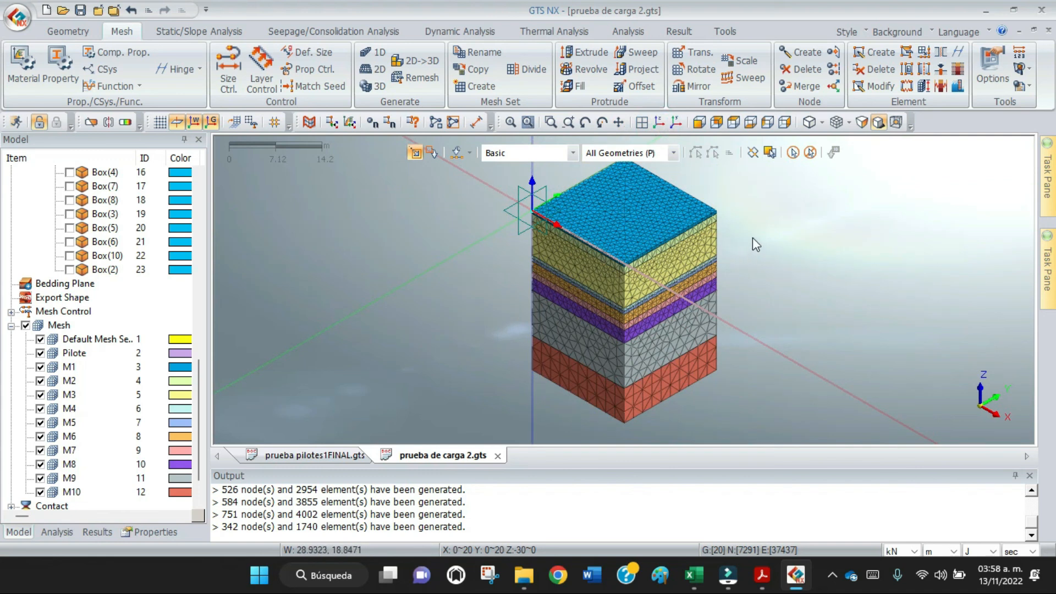
Step: Expand the 3D properties list and set the mesh display to Material Color
{"action": "left_click_drag", "start_coordinate": [198, 387], "coordinate": [206, 247]}
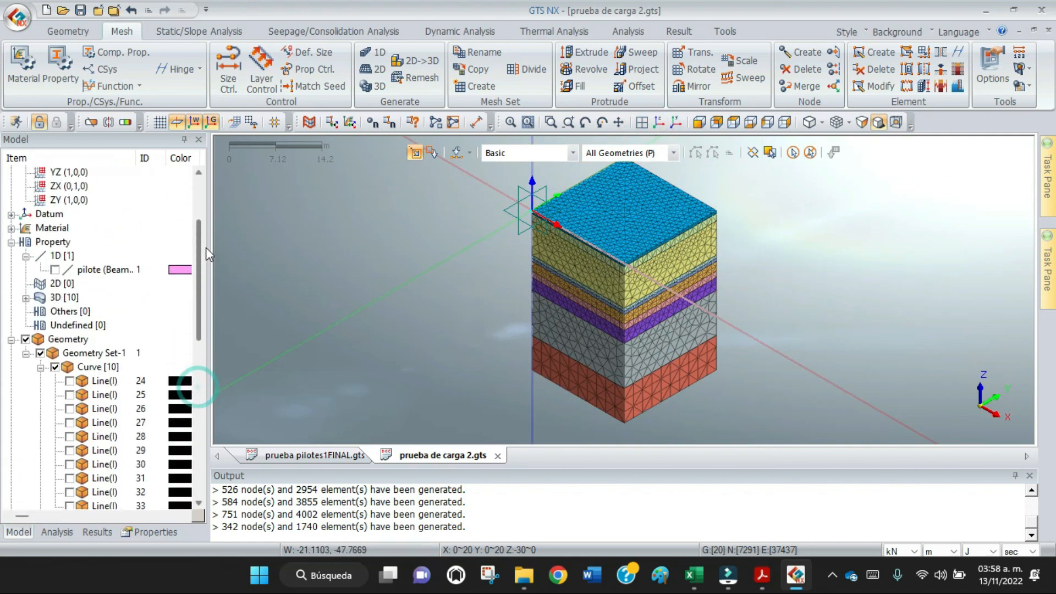
{"action": "left_click", "coordinate": [26, 298]}
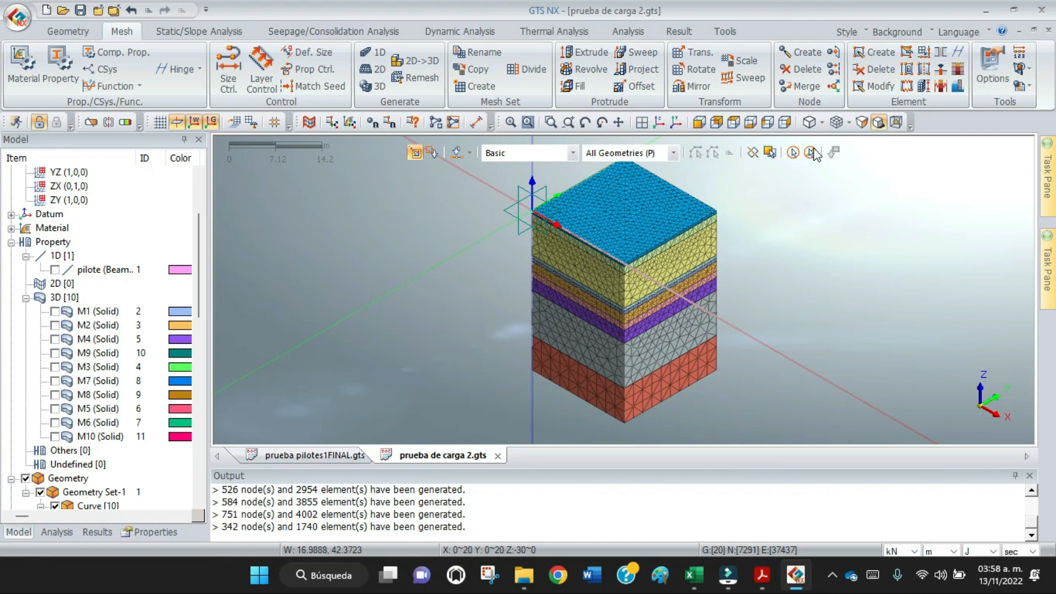
{"action": "left_click", "coordinate": [848, 125]}
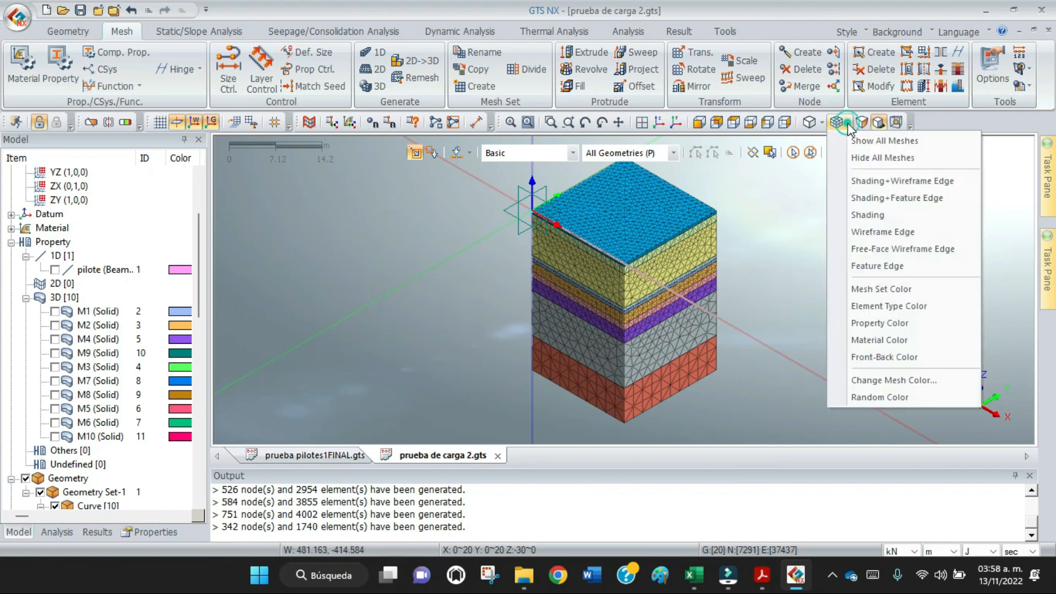
{"action": "left_click", "coordinate": [880, 340]}
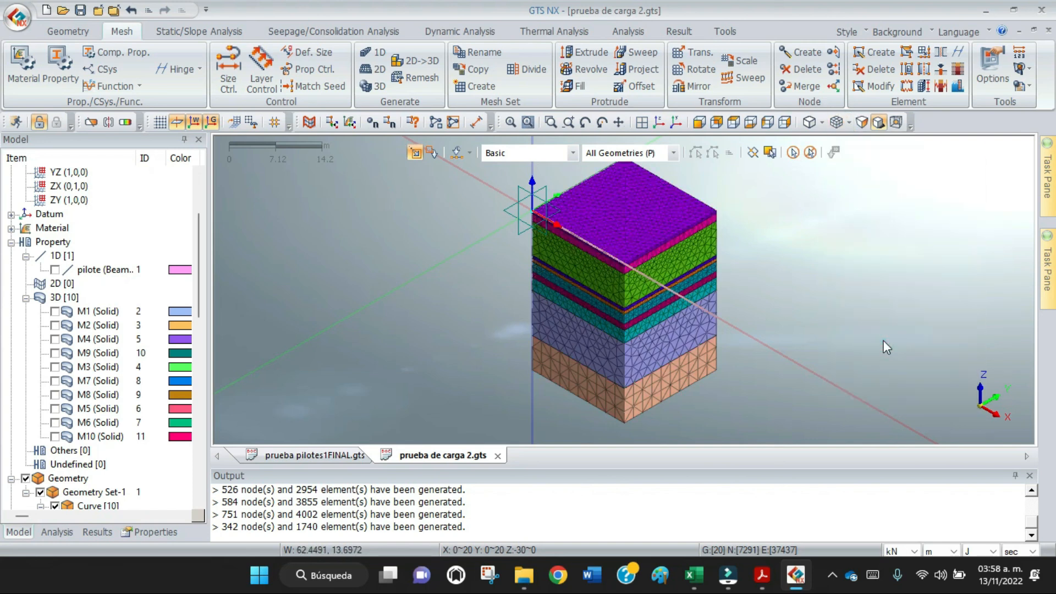
Step: Expand the isotropic materials list and compare its colours with the meshed strata
{"action": "left_click", "coordinate": [11, 228]}
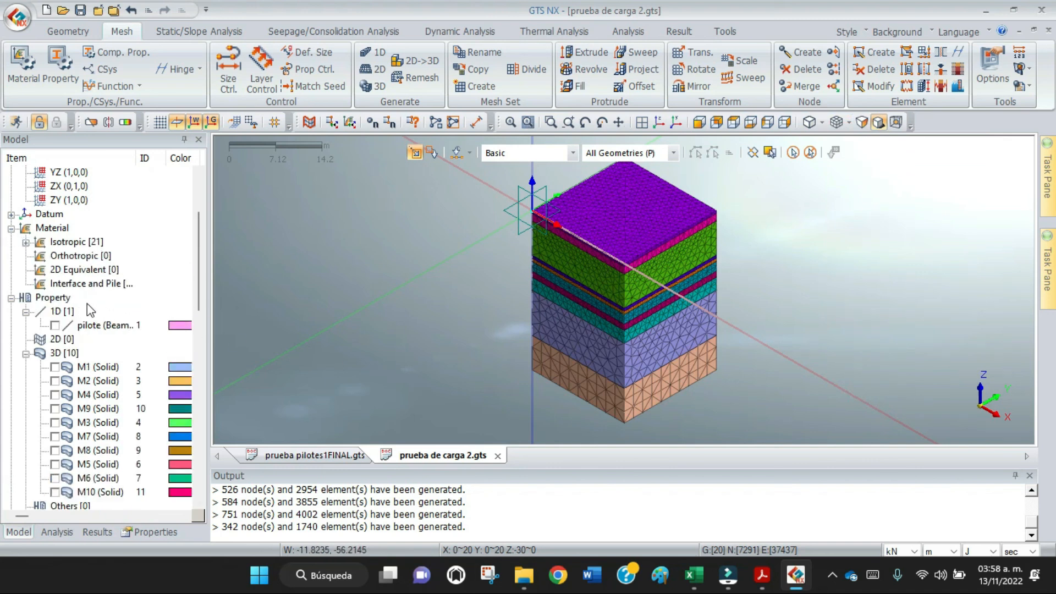
{"action": "left_click", "coordinate": [26, 243]}
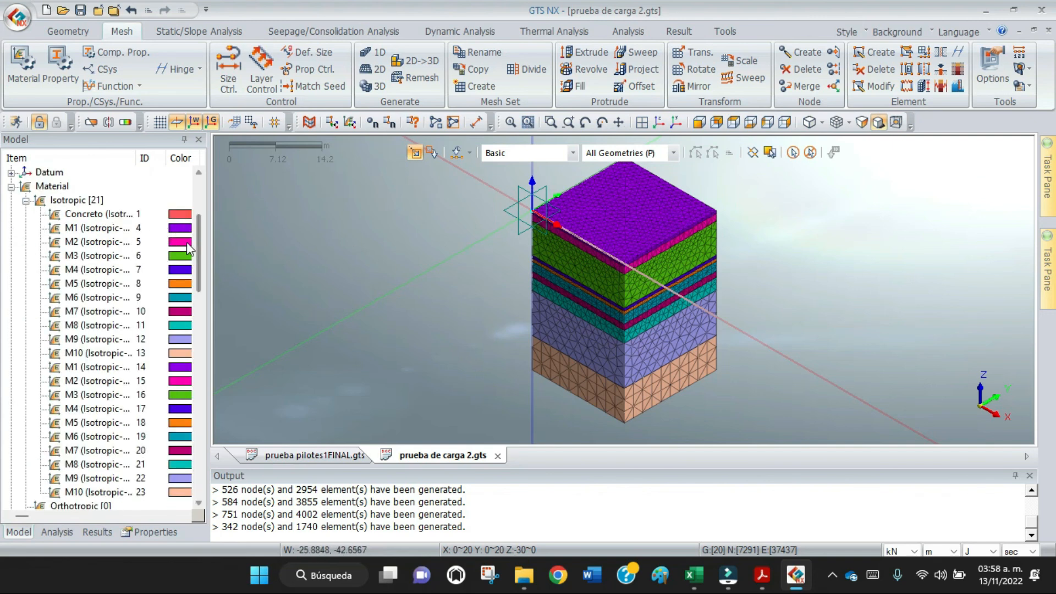
{"action": "left_click", "coordinate": [618, 122]}
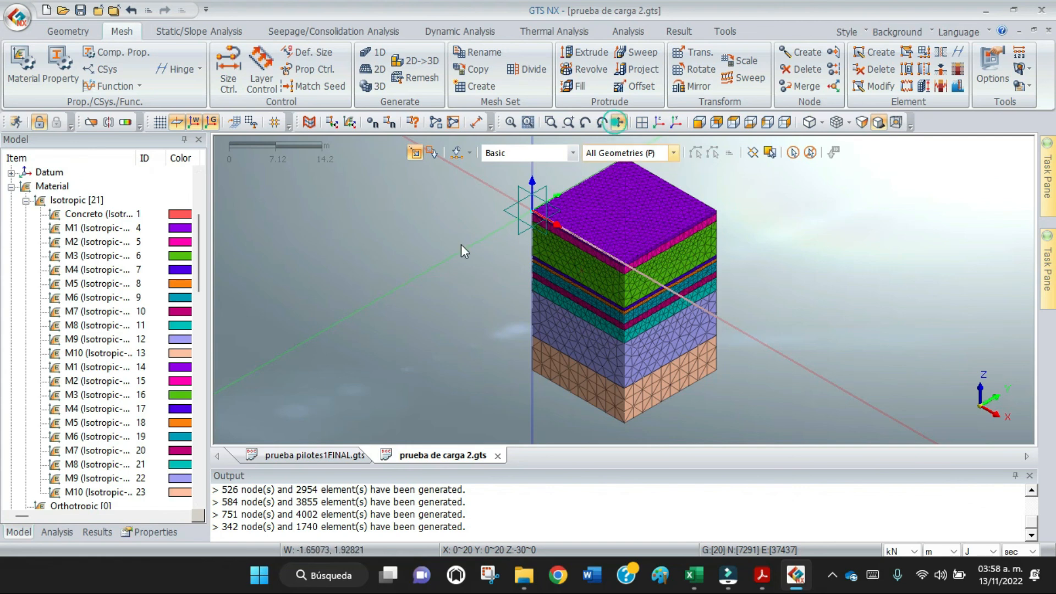
{"action": "left_click_drag", "start_coordinate": [461, 244], "coordinate": [354, 260]}
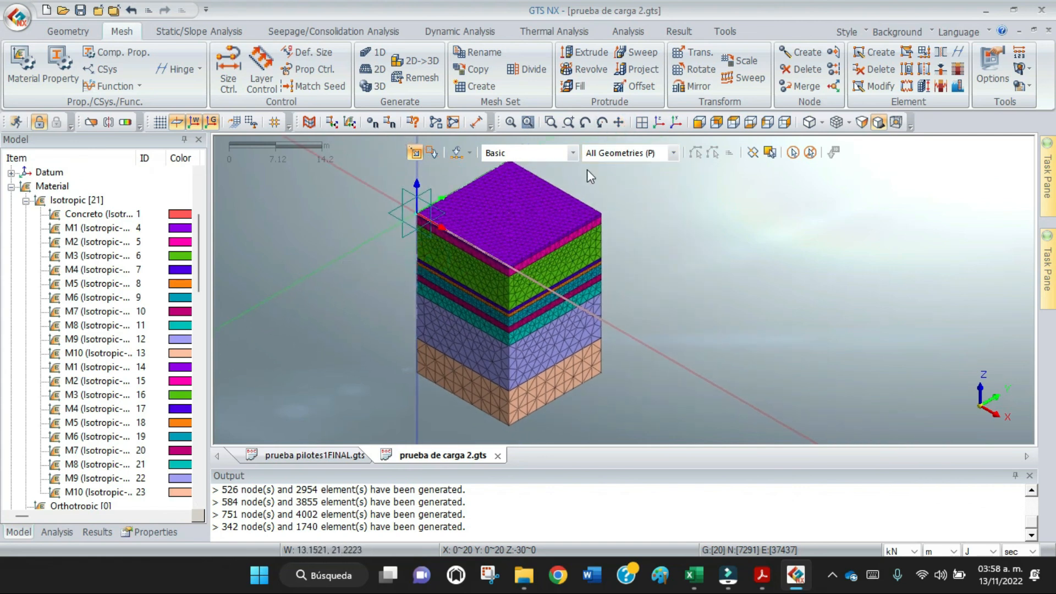
{"action": "left_click", "coordinate": [618, 124]}
{"action": "left_click_drag", "start_coordinate": [354, 322], "coordinate": [269, 332]}
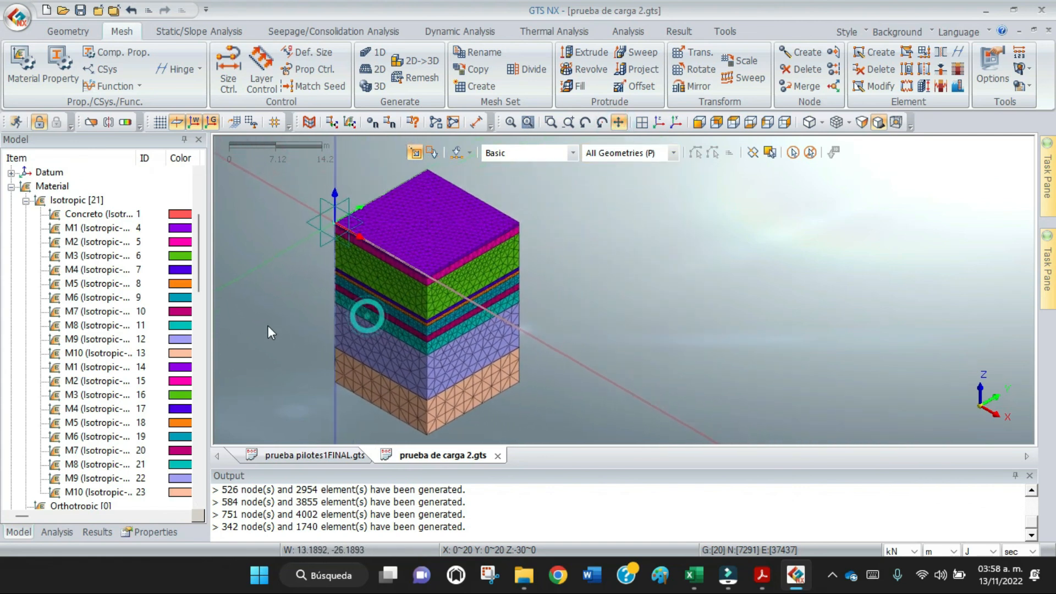